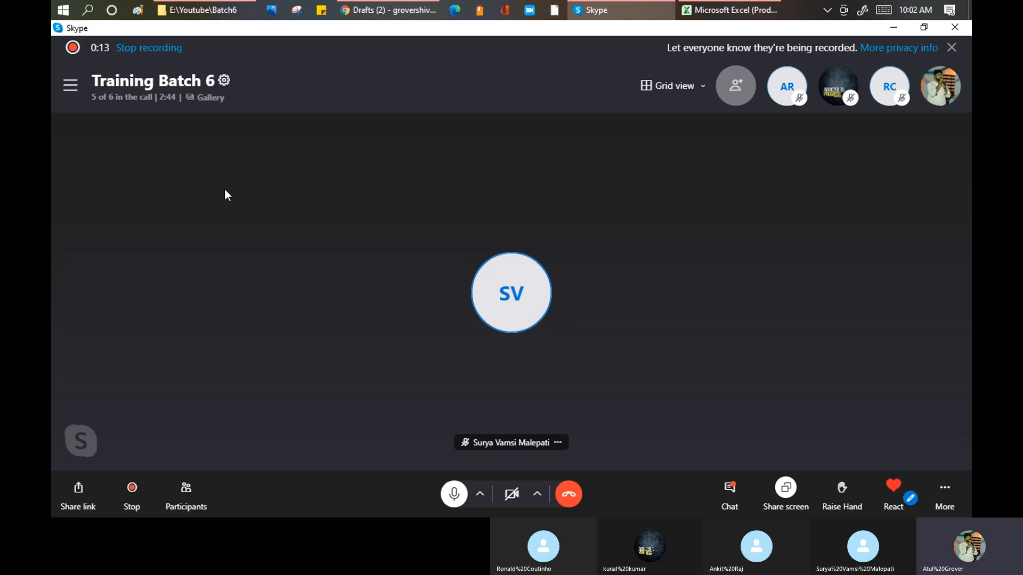
- Switch to the Training_Master workbook in Excel and select the Group Creation entry in the Agenda sheet
{"action": "left_click", "coordinate": [734, 10]}
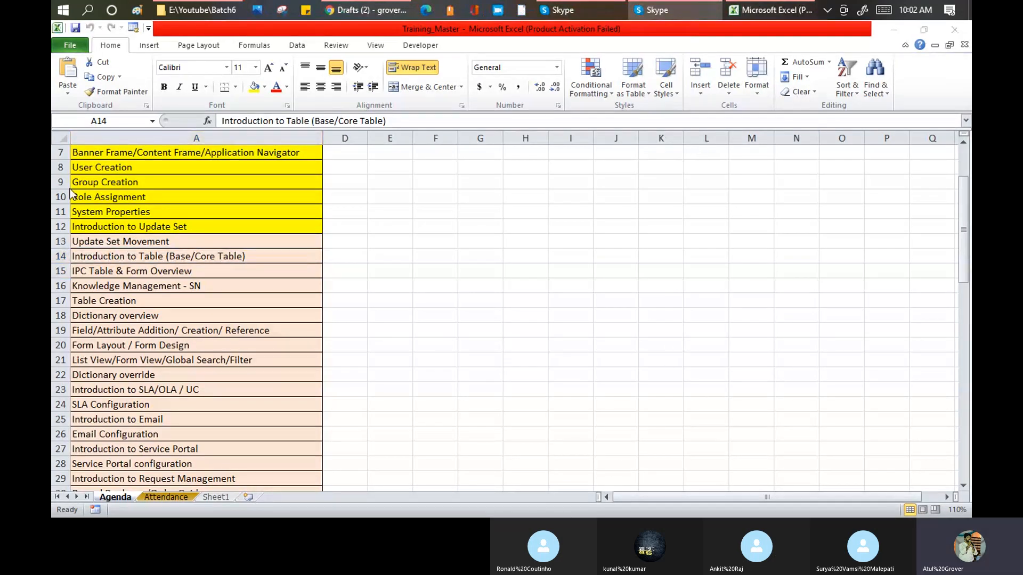
{"action": "left_click", "coordinate": [130, 182]}
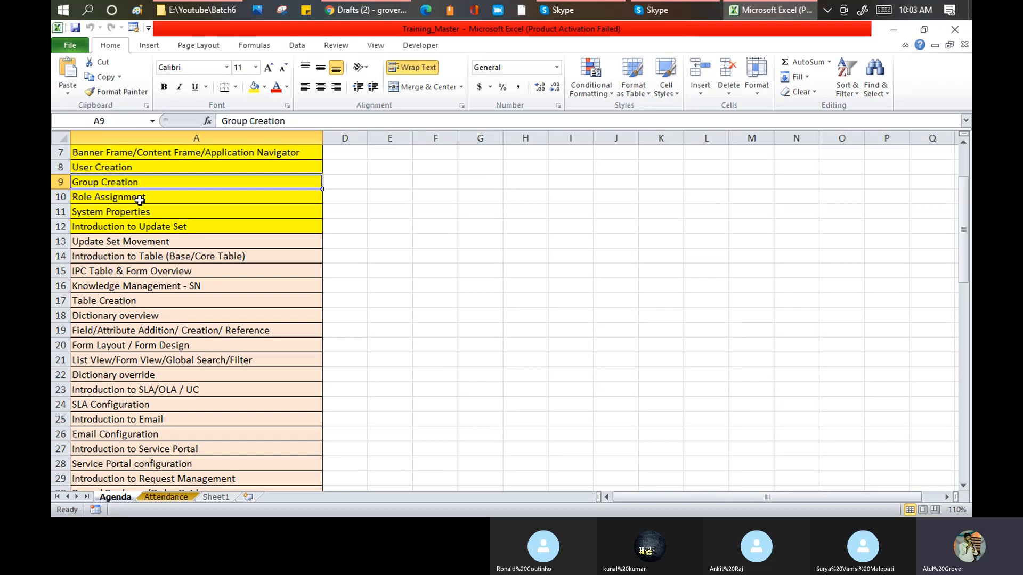
- Search the installed apps for "notepad" and open a blank Notepad document
{"action": "key", "text": "super"}
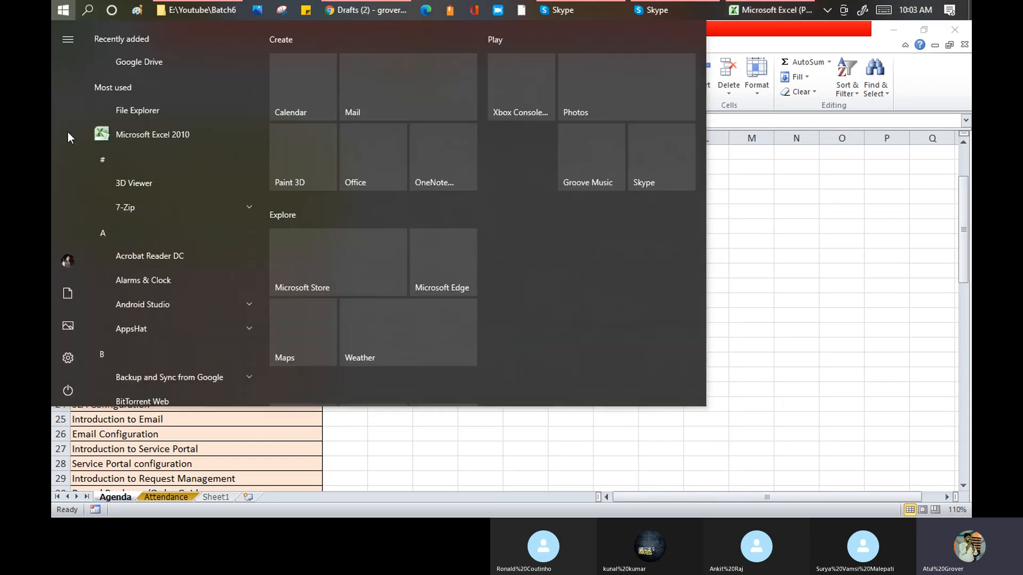
{"action": "type", "text": "notepad"}
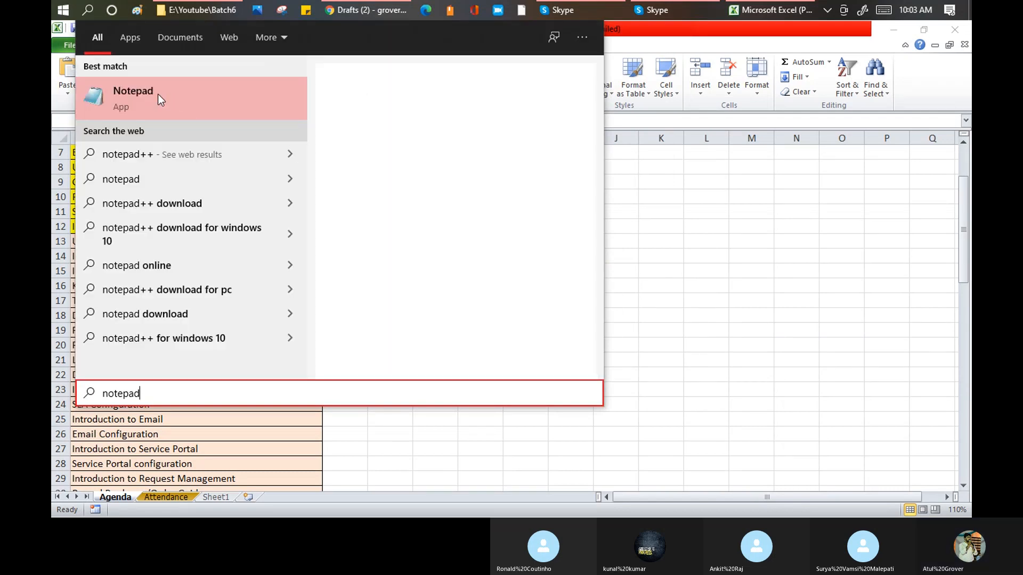
{"action": "left_click", "coordinate": [158, 94]}
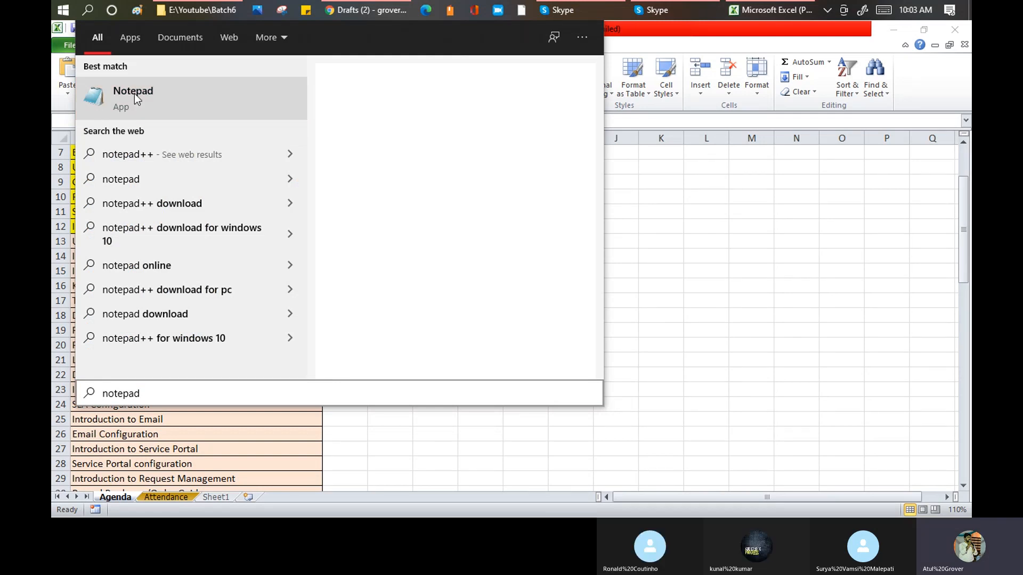
{"action": "left_click", "coordinate": [134, 94]}
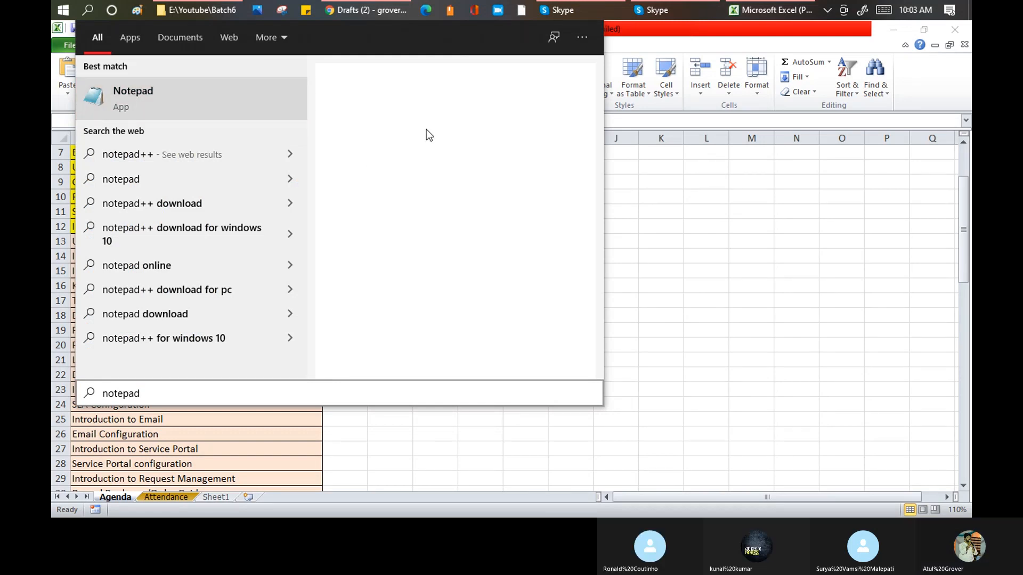
{"action": "left_click", "coordinate": [164, 110]}
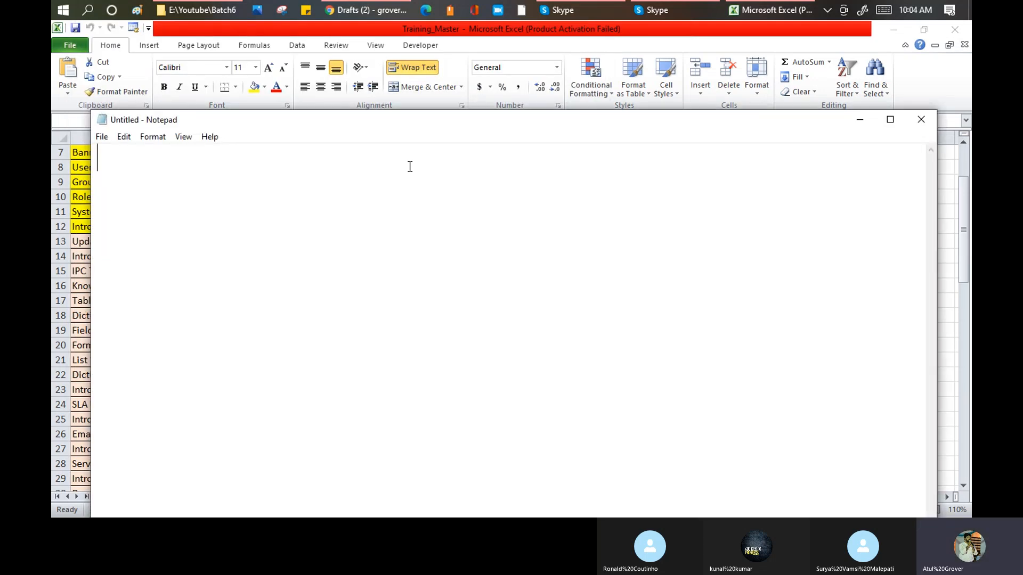
- Write "Table ---> Core /Base table" as the first line of the note and highlight "Core /Base"
{"action": "type", "text": "T"}
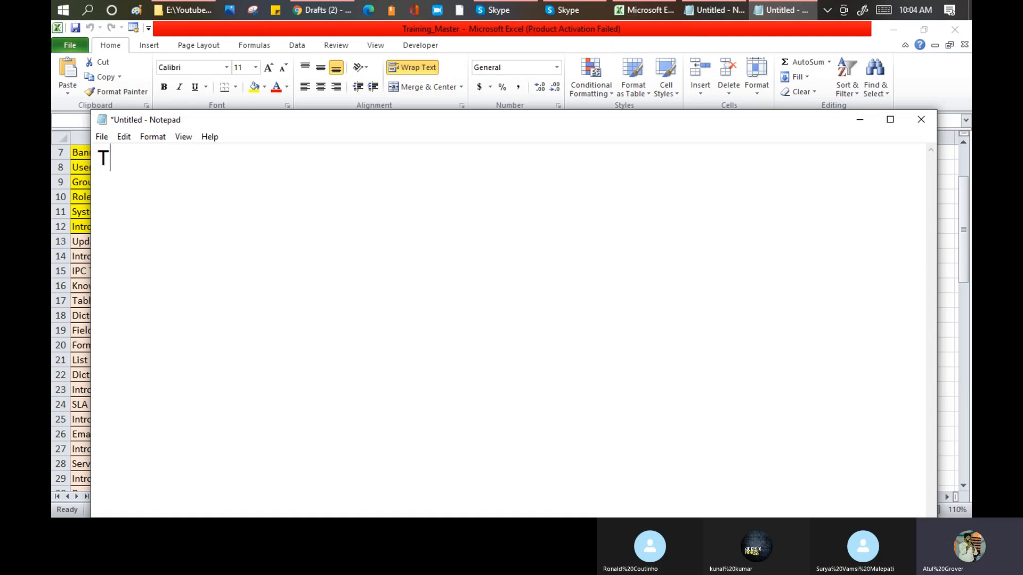
{"action": "type", "text": "ables"}
{"action": "key", "text": "BackSpace"}
{"action": "key", "text": "BackSpace"}
{"action": "type", "text": "---> "}
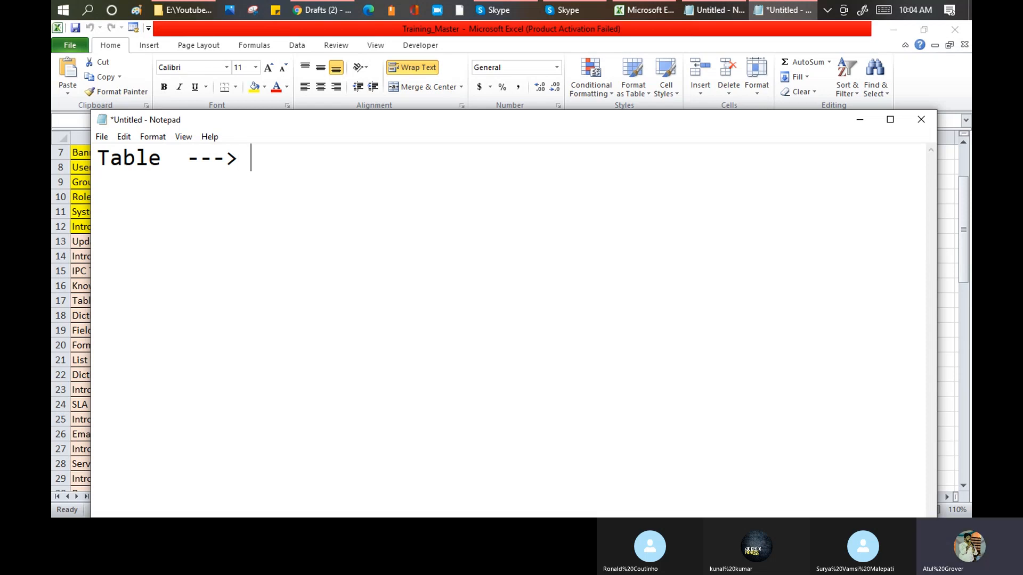
{"action": "type", "text": "Core /Base table"}
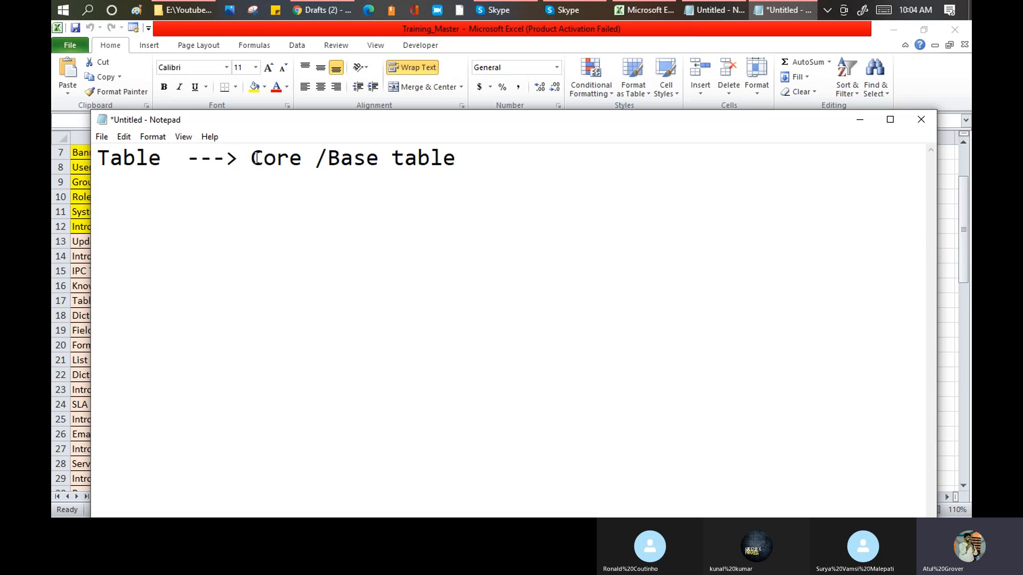
{"action": "left_click_drag", "start_coordinate": [251, 159], "coordinate": [375, 157]}
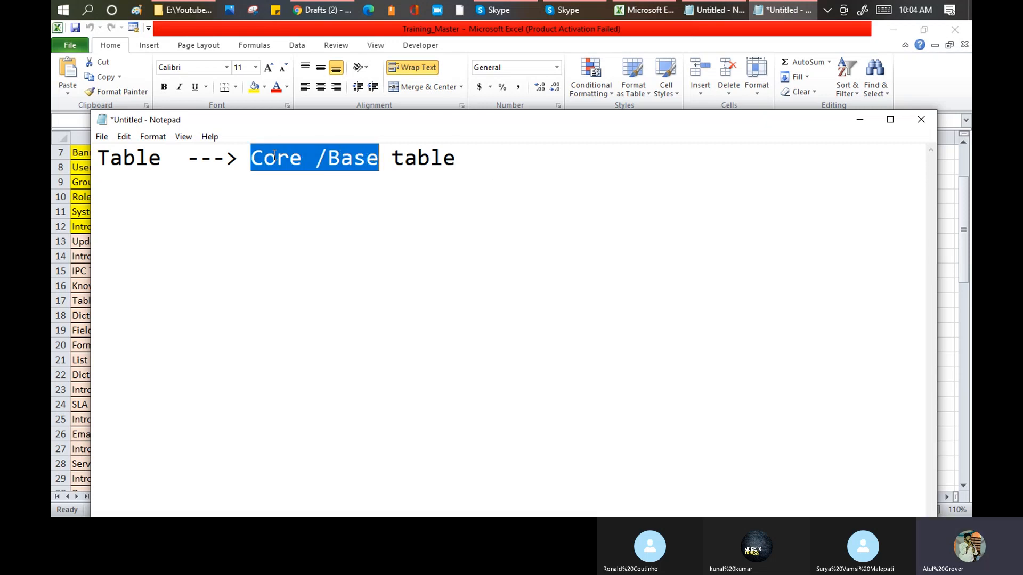
- Switch to Chrome, search in a new tab for "core table vs Base table in Servicenow'", and highlight the base and core table definitions
{"action": "left_click", "coordinate": [312, 10]}
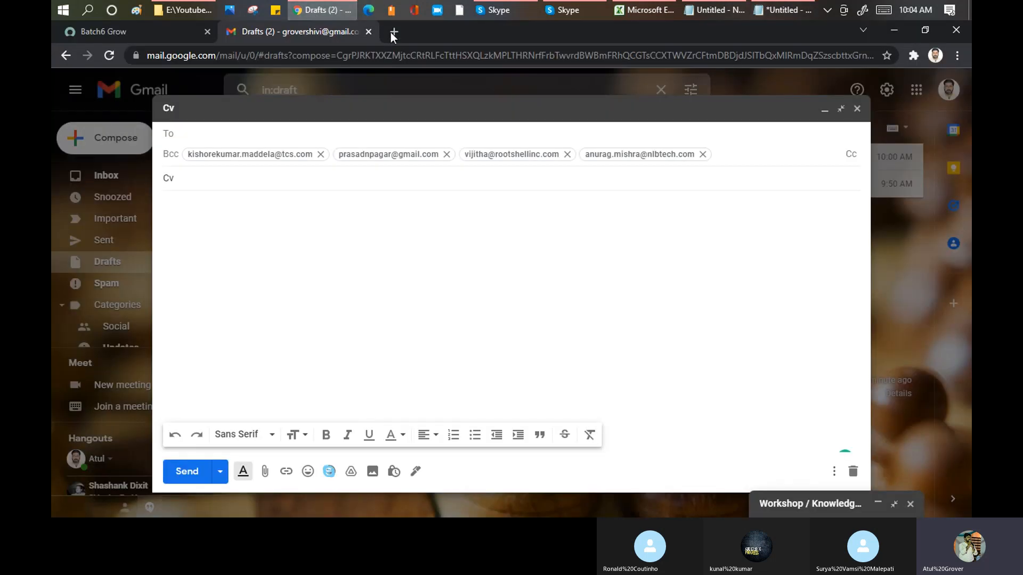
{"action": "left_click", "coordinate": [392, 32]}
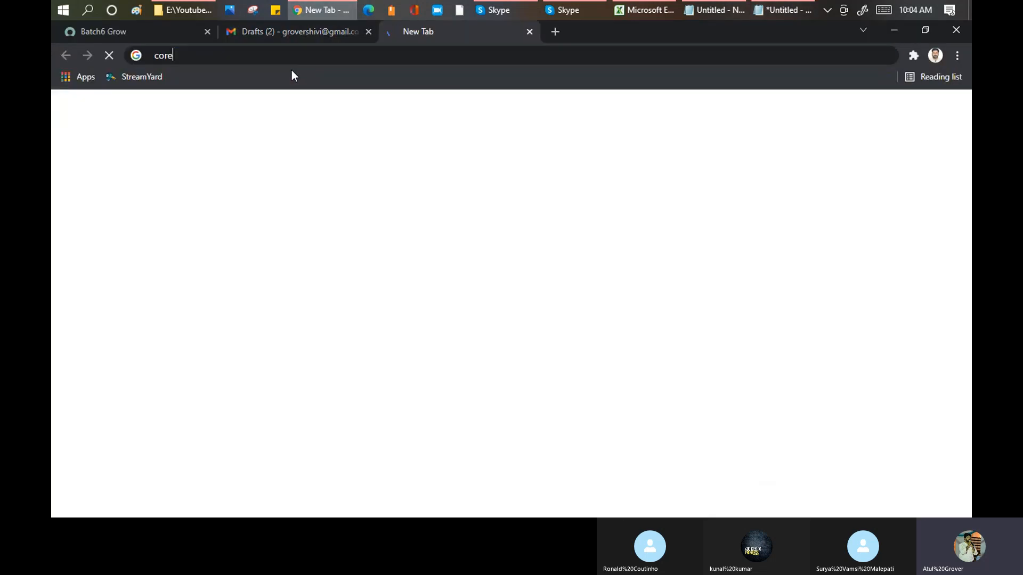
{"action": "type", "text": "core table "}
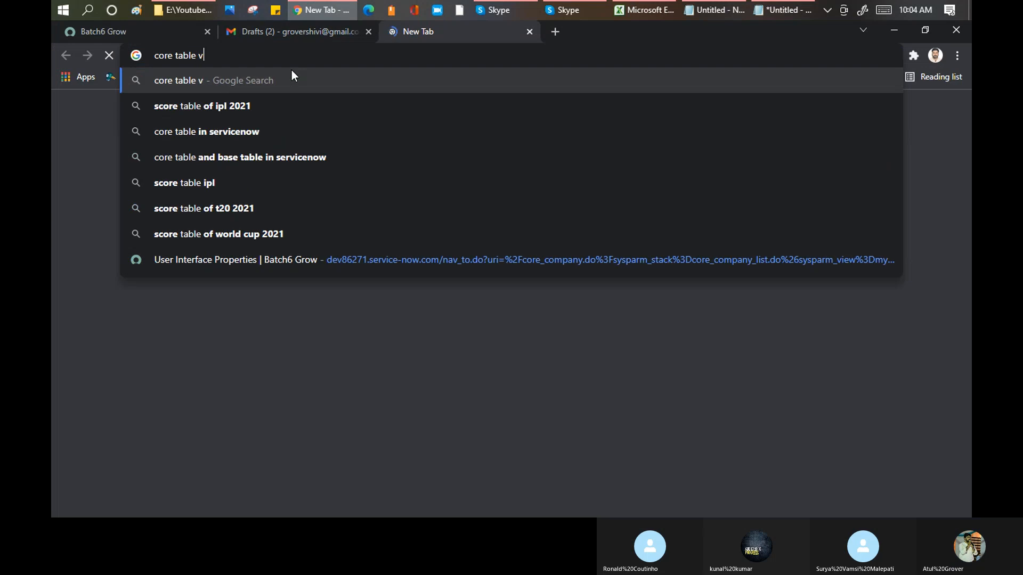
{"action": "type", "text": "vs Base "}
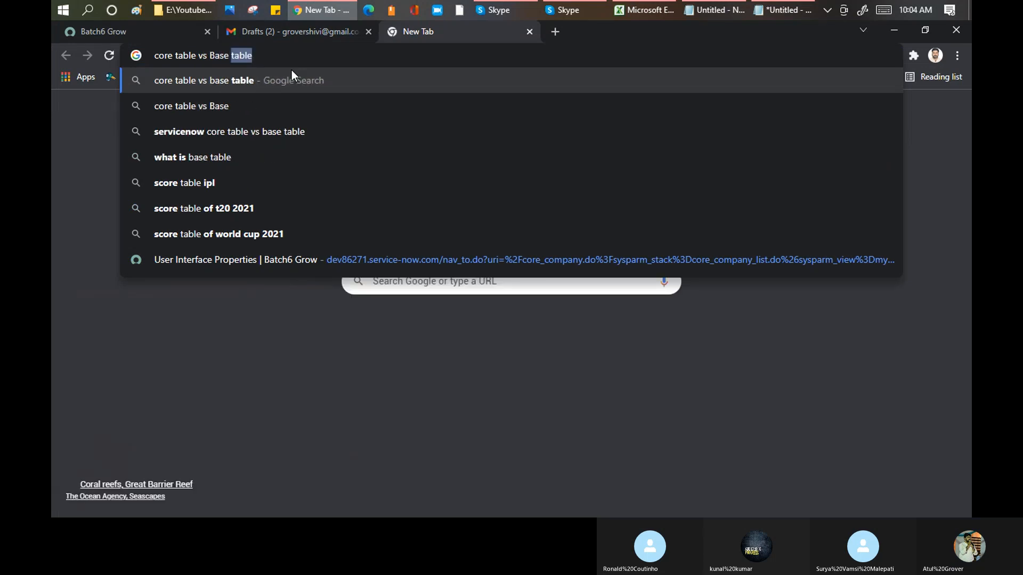
{"action": "type", "text": "table in Ser"}
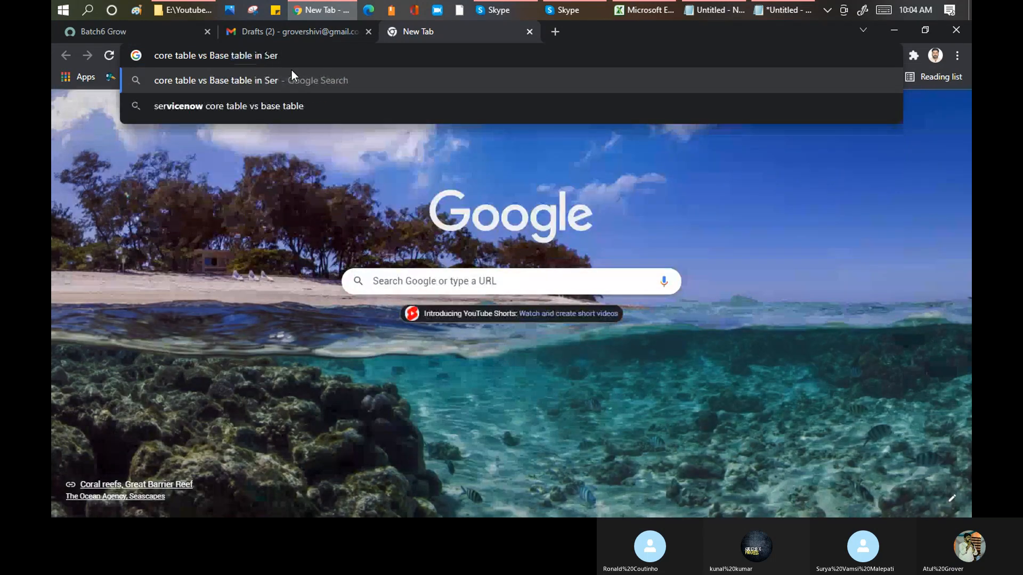
{"action": "type", "text": "vicenow'"}
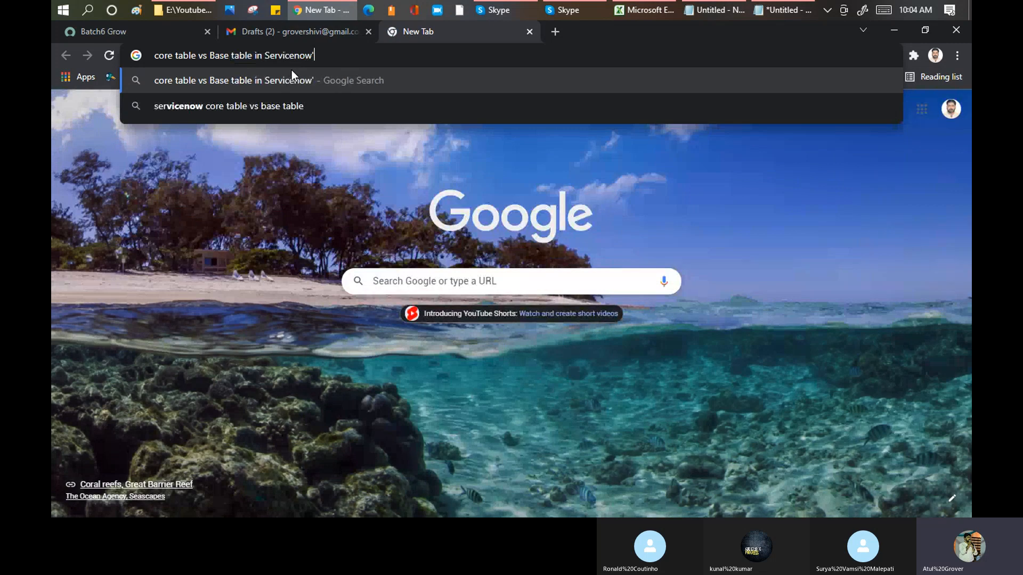
{"action": "key", "text": "Return"}
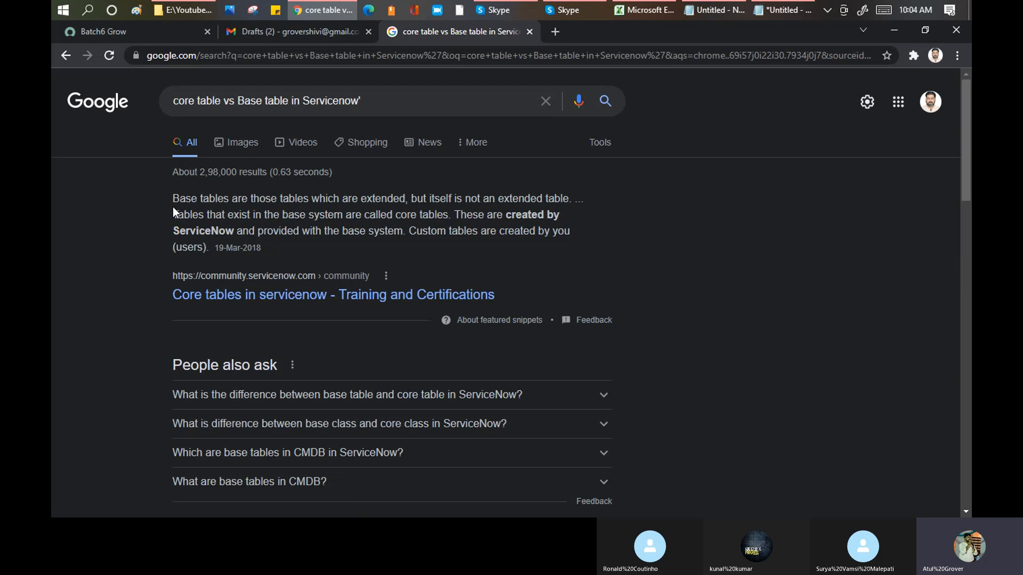
{"action": "left_click_drag", "start_coordinate": [173, 199], "coordinate": [569, 199]}
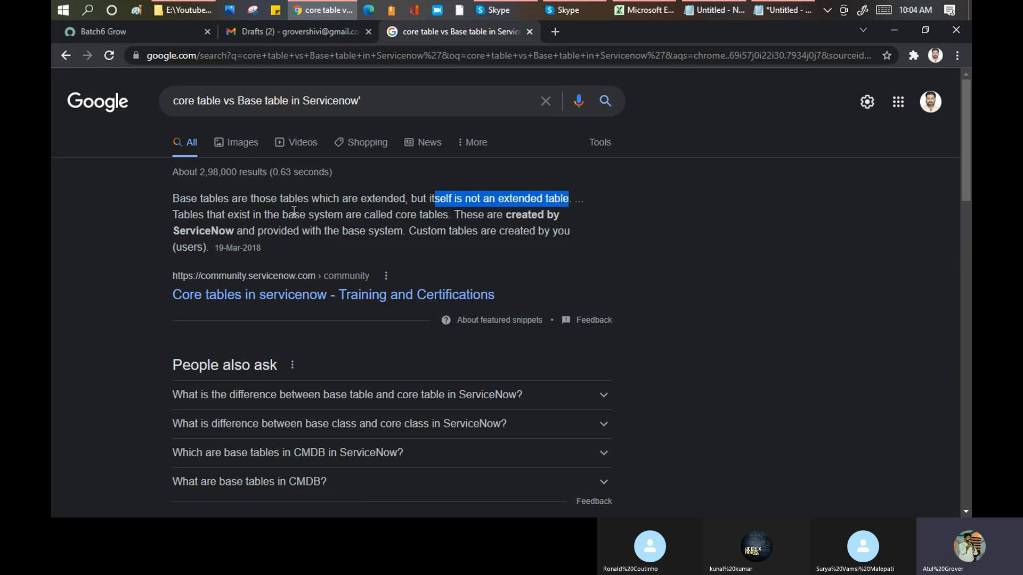
{"action": "left_click_drag", "start_coordinate": [283, 214], "coordinate": [448, 217]}
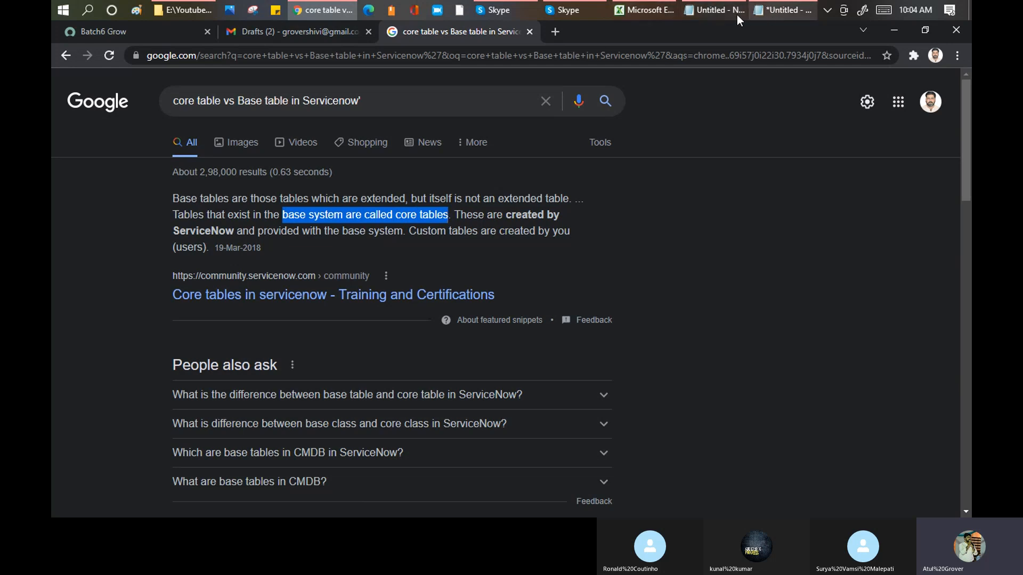
- Return to the Notepad note, move it below the search result's definition, and close the empty Notepad window
{"action": "left_click", "coordinate": [716, 10]}
{"action": "left_click", "coordinate": [782, 11]}
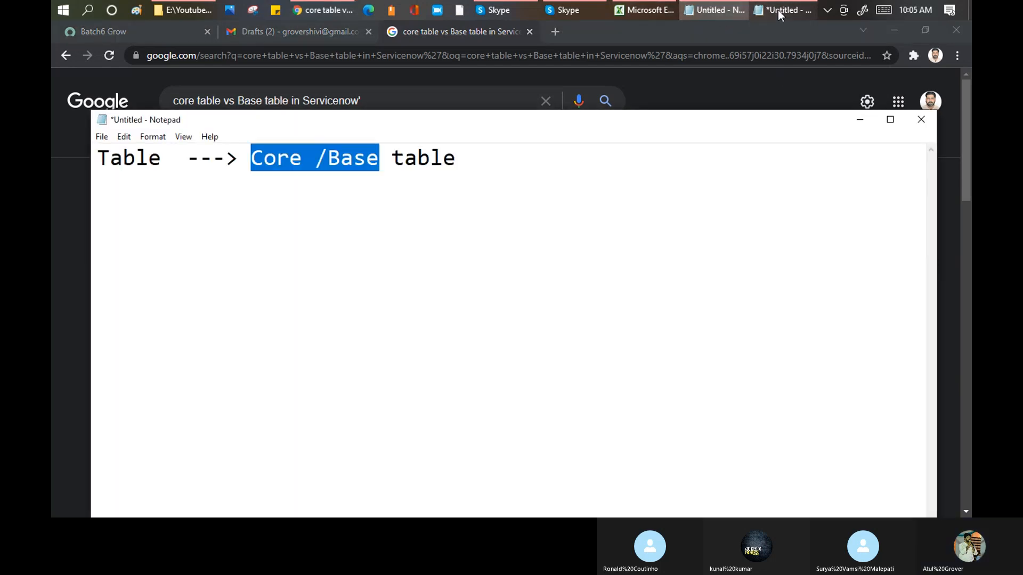
{"action": "left_click", "coordinate": [315, 160]}
{"action": "left_click_drag", "start_coordinate": [250, 159], "coordinate": [381, 156]}
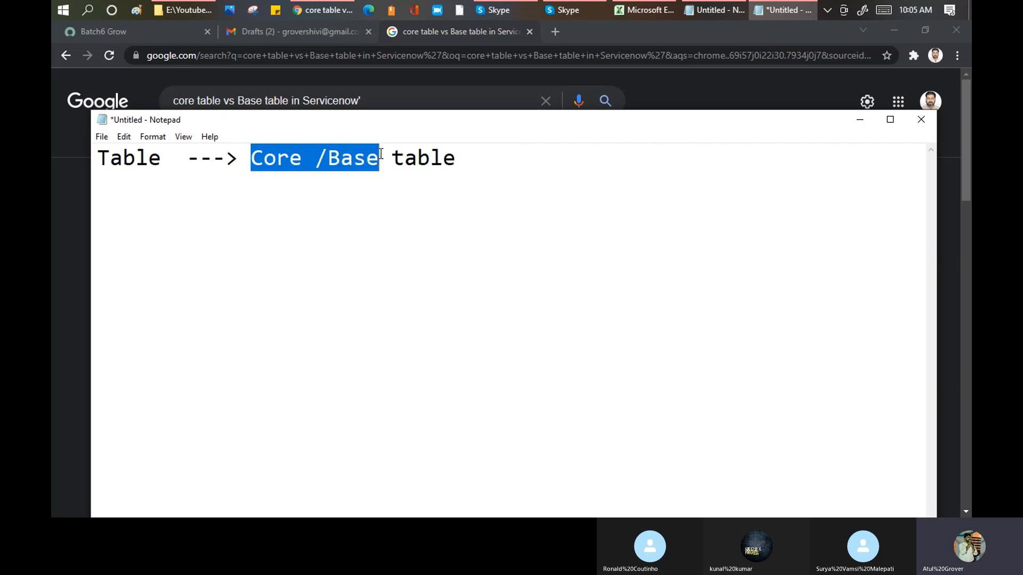
{"action": "left_click", "coordinate": [379, 156]}
{"action": "left_click_drag", "start_coordinate": [411, 119], "coordinate": [425, 320]}
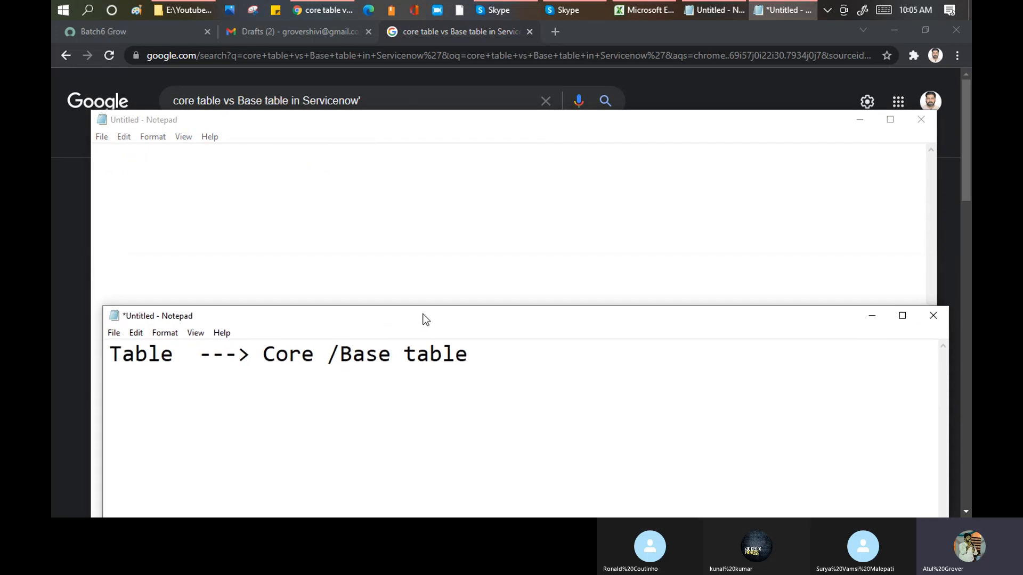
{"action": "left_click", "coordinate": [921, 119]}
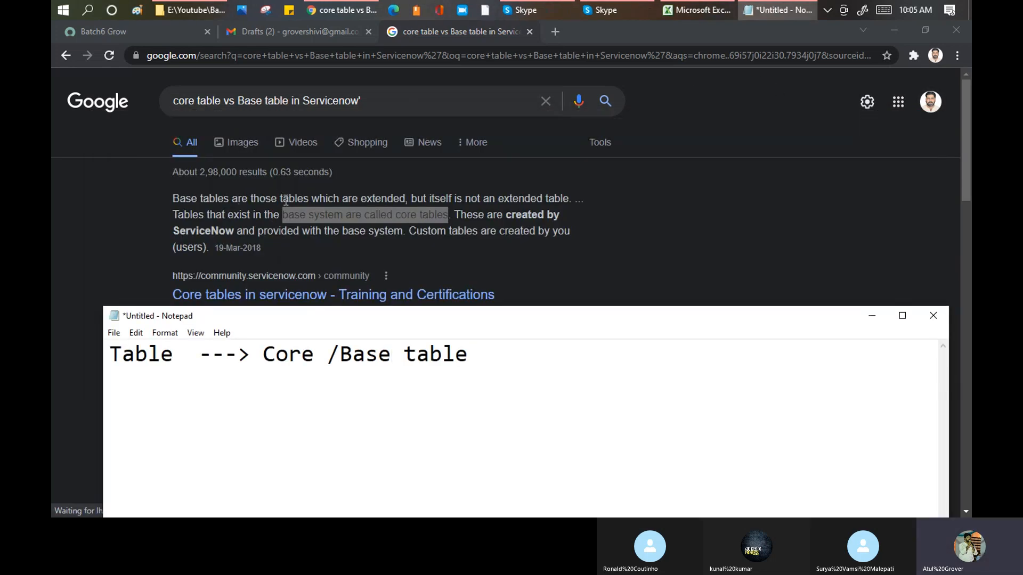
- Append "extend but" to the note's first line, move the note window higher, and highlight "/Base"
{"action": "left_click", "coordinate": [502, 356]}
{"action": "type", "text": "extend"}
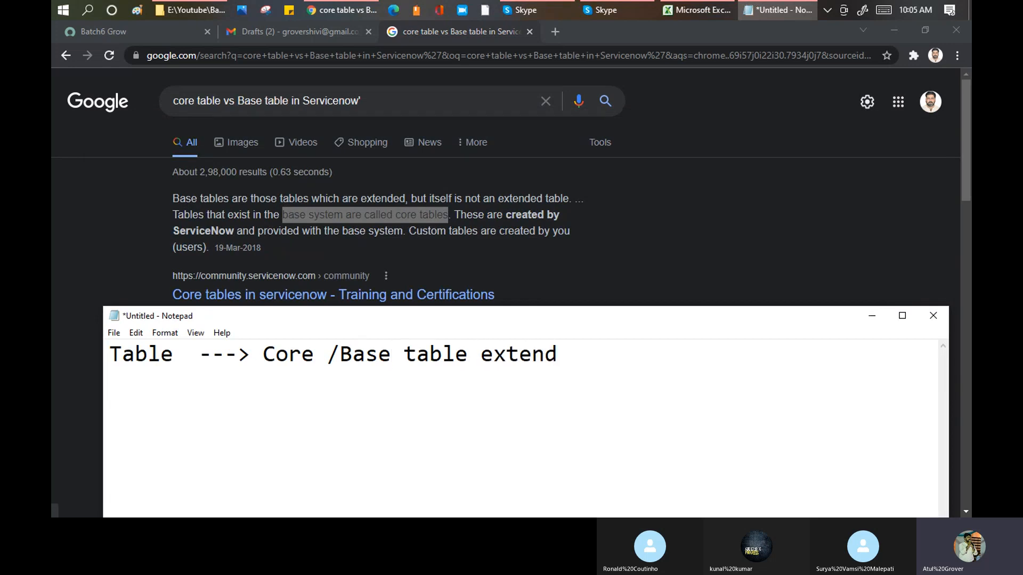
{"action": "type", "text": " but"}
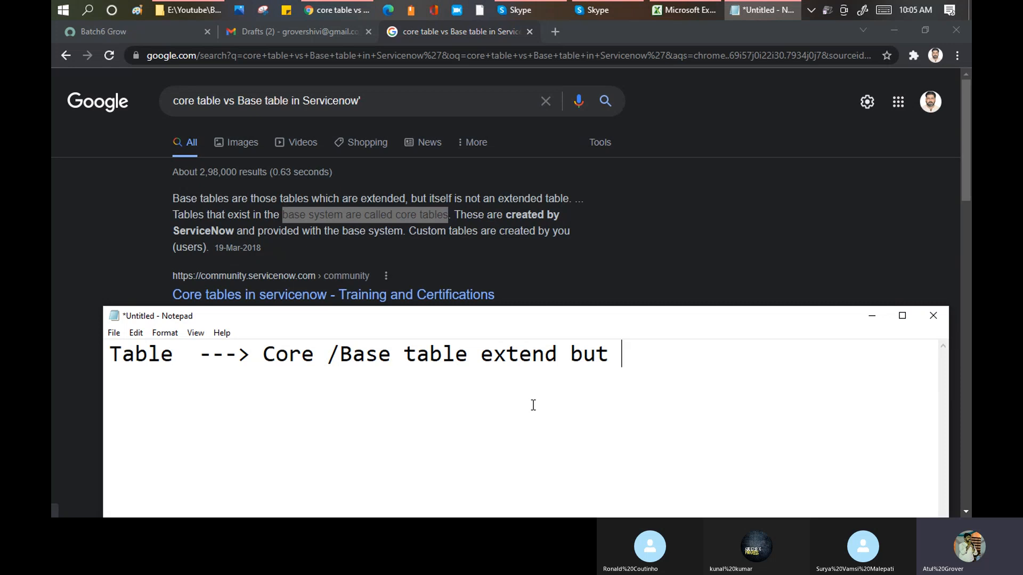
{"action": "left_click_drag", "start_coordinate": [507, 318], "coordinate": [508, 192]}
{"action": "left_click_drag", "start_coordinate": [327, 228], "coordinate": [392, 228]}
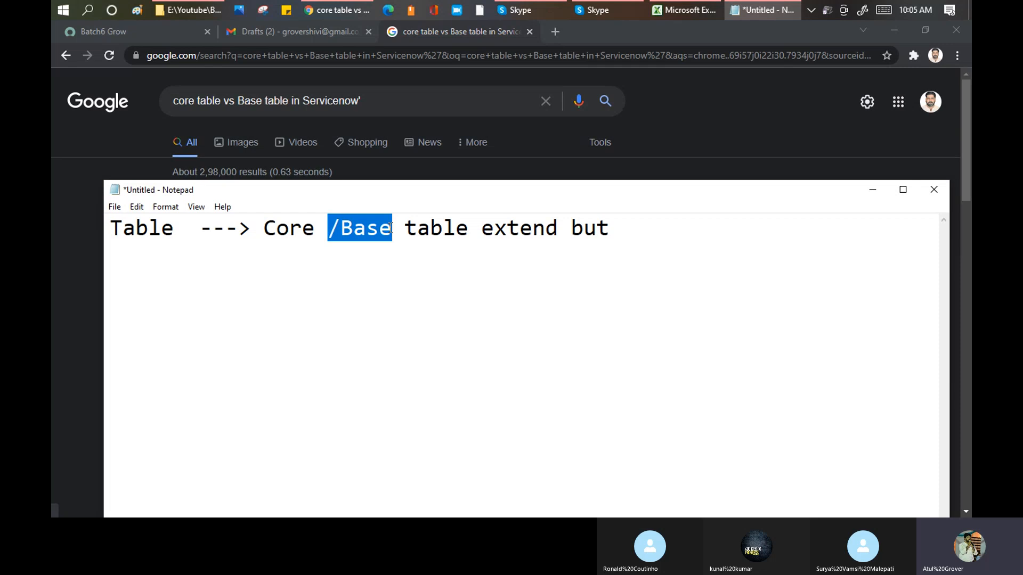
- Add a second line reading "System - OOTB" to the note
{"action": "left_click", "coordinate": [651, 229]}
{"action": "key", "text": "Return"}
{"action": "type", "text": "System - OOTB"}
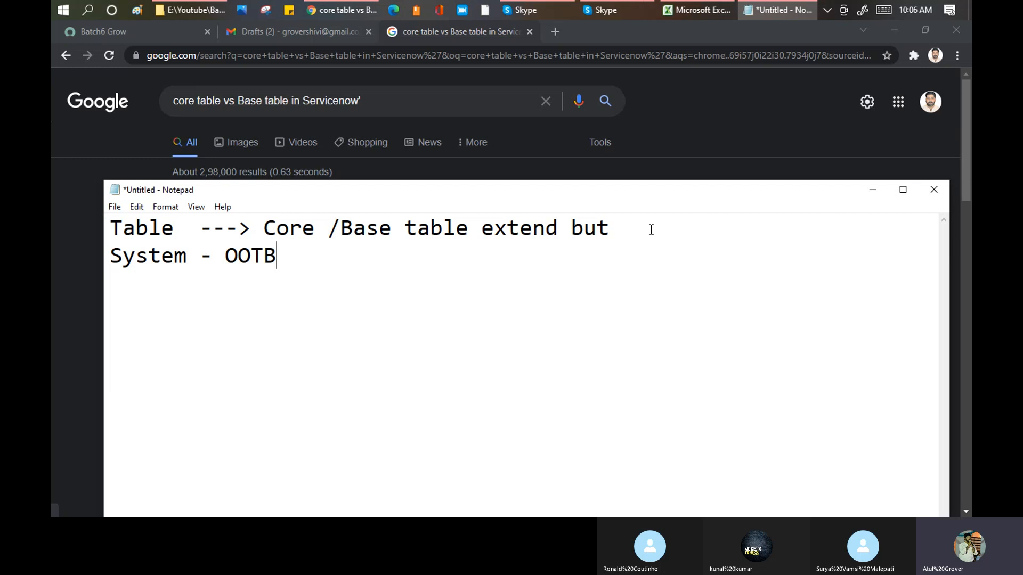
- Leave a blank line and add the line "TASK ---> INC / CHN/PRB/" to the note
{"action": "key", "text": "Return"}
{"action": "key", "text": "Return"}
{"action": "type", "text": "TASK --->"}
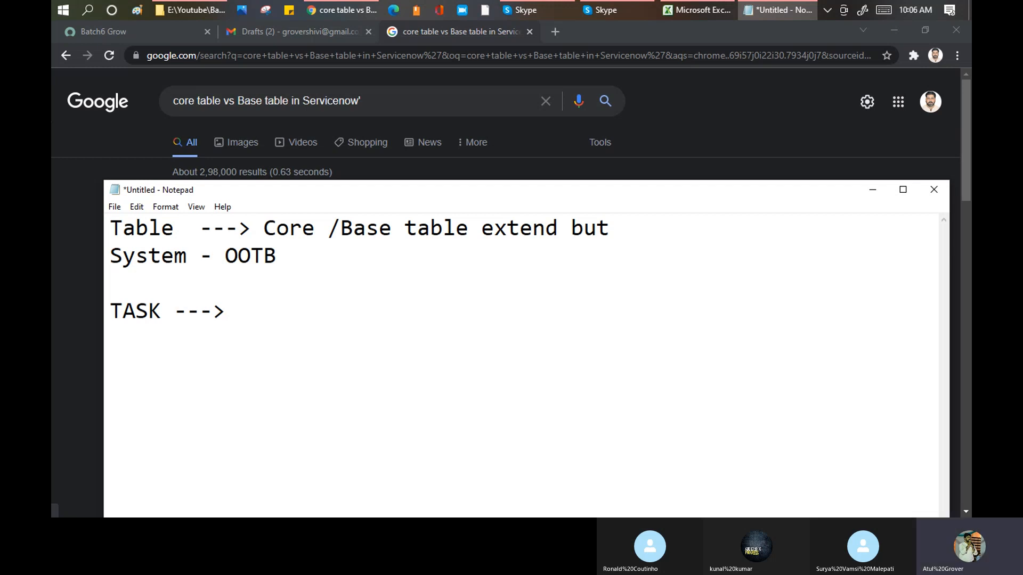
{"action": "type", "text": "INC / CHN/PRB/"}
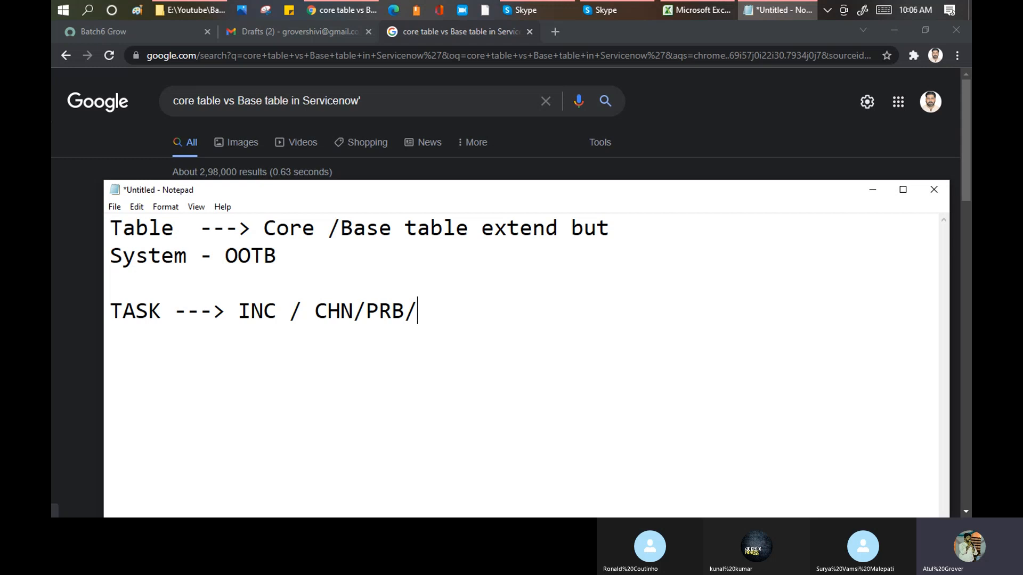
- Highlight TASK and its "INC / CHN/PRB/" list in turn, ending with the whole TASK line, to examine how the tables relate
{"action": "left_click_drag", "start_coordinate": [432, 305], "coordinate": [238, 311]}
{"action": "left_click", "coordinate": [153, 310]}
{"action": "left_click_drag", "start_coordinate": [153, 310], "coordinate": [113, 308]}
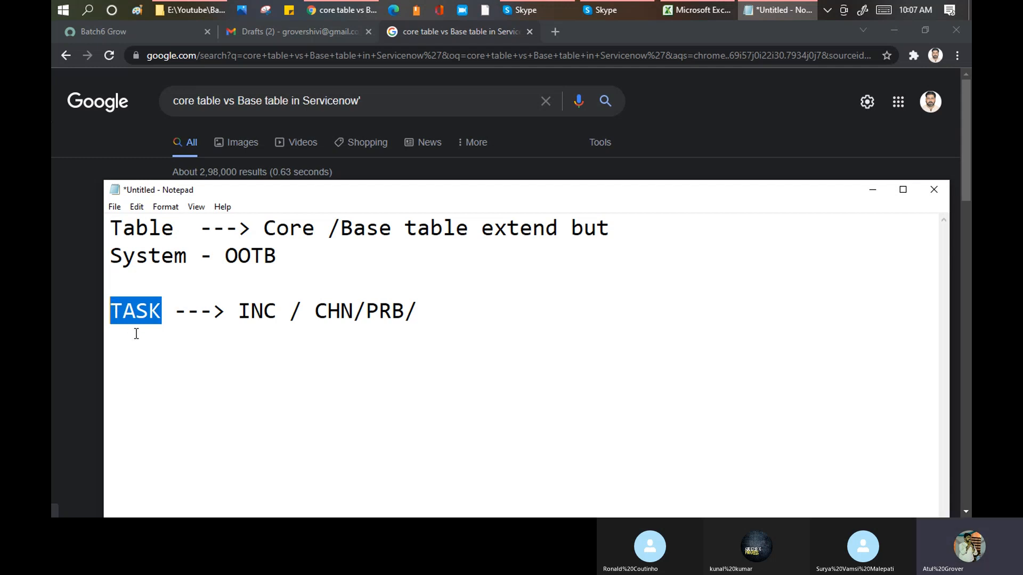
{"action": "left_click", "coordinate": [148, 319]}
{"action": "left_click_drag", "start_coordinate": [170, 308], "coordinate": [108, 311]}
{"action": "left_click_drag", "start_coordinate": [239, 310], "coordinate": [402, 312]}
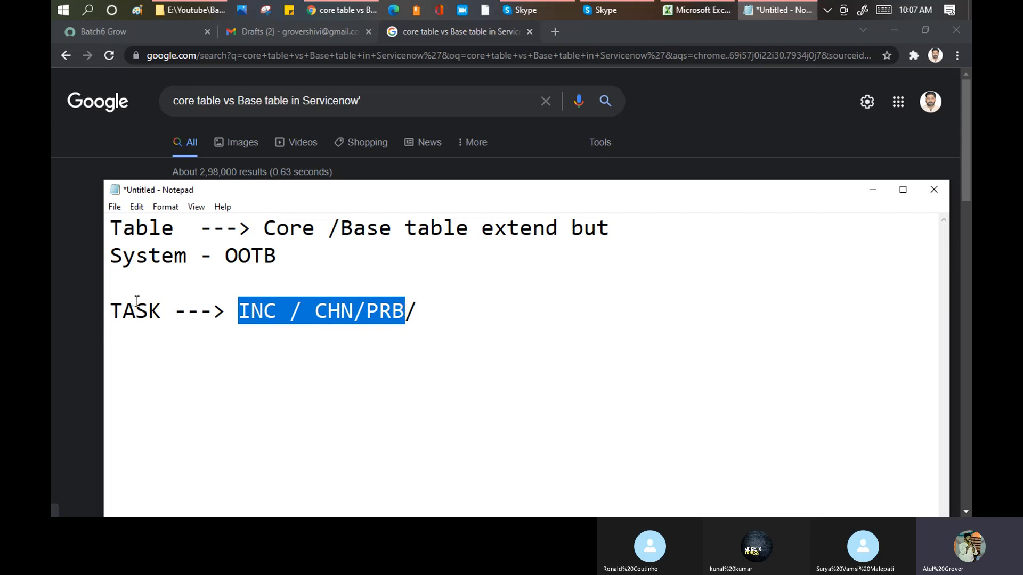
{"action": "left_click", "coordinate": [162, 308]}
{"action": "left_click_drag", "start_coordinate": [162, 308], "coordinate": [111, 308]}
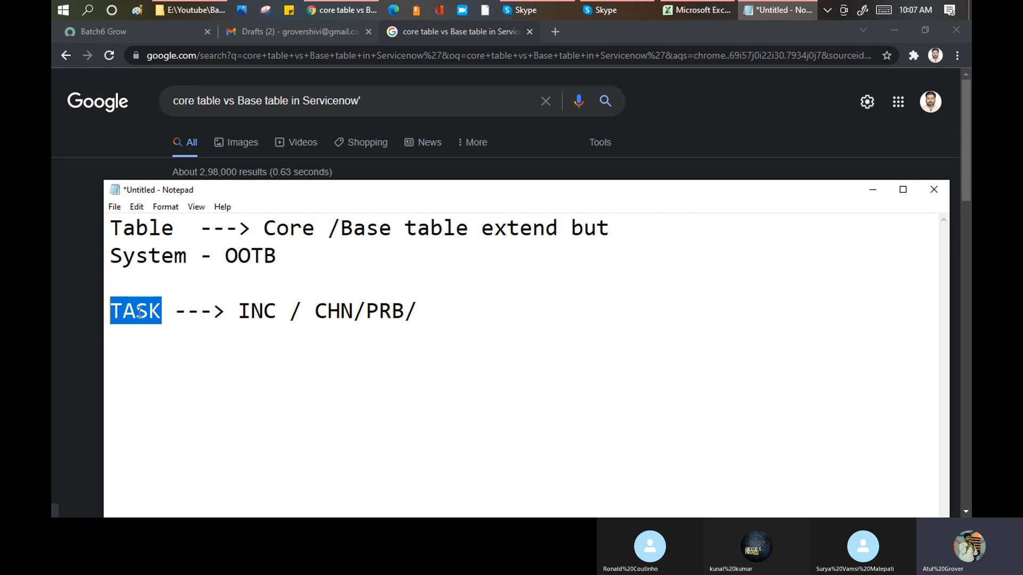
{"action": "left_click_drag", "start_coordinate": [238, 310], "coordinate": [428, 314]}
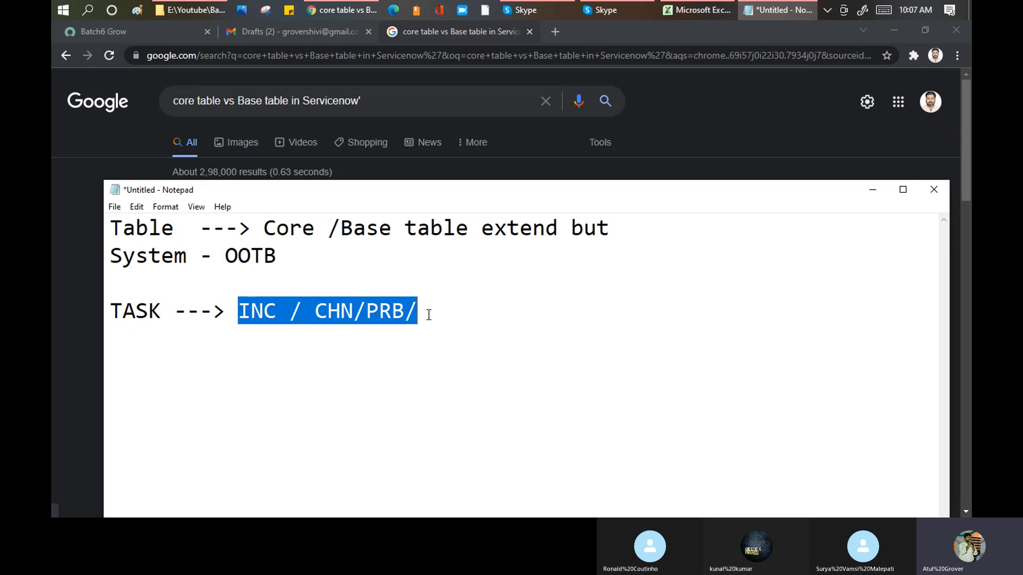
{"action": "left_click", "coordinate": [429, 314]}
{"action": "left_click_drag", "start_coordinate": [427, 313], "coordinate": [96, 301]}
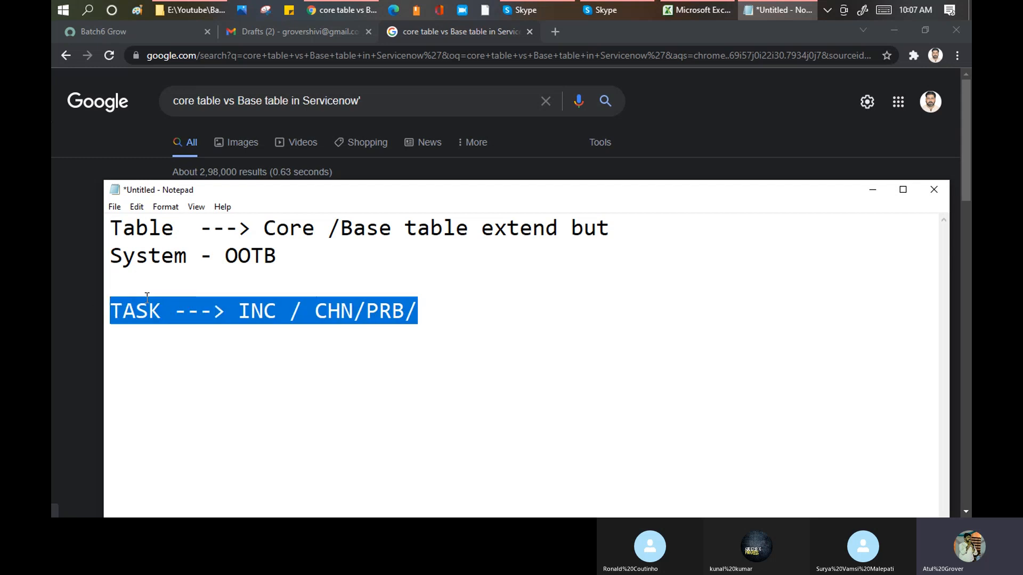
- Highlight TASK, leave a blank line below its row, and add the line "CMDB_CI --> Core / Base -- CI data" to the note
{"action": "left_click", "coordinate": [225, 308]}
{"action": "left_click_drag", "start_coordinate": [161, 311], "coordinate": [108, 309]}
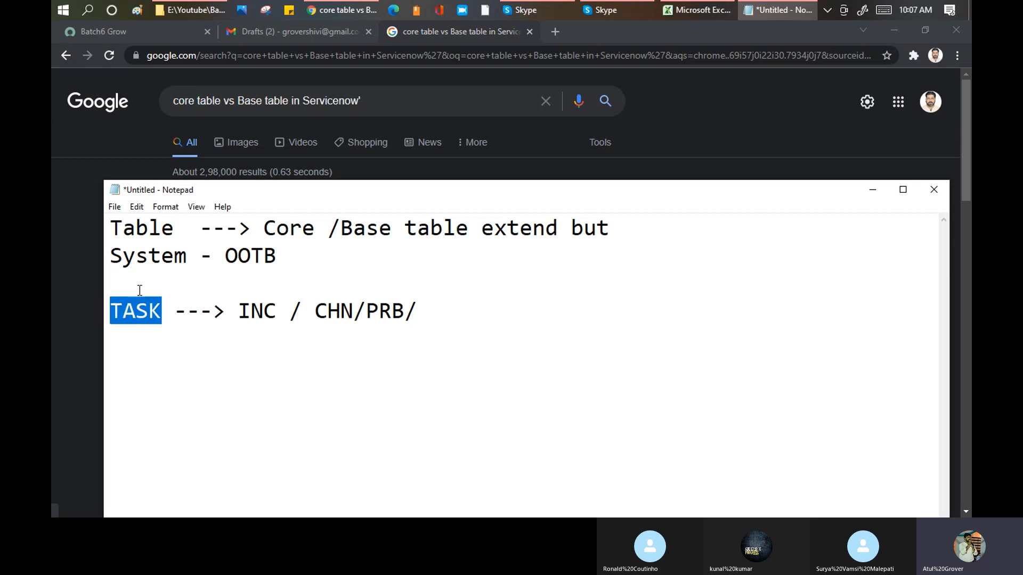
{"action": "left_click", "coordinate": [434, 305]}
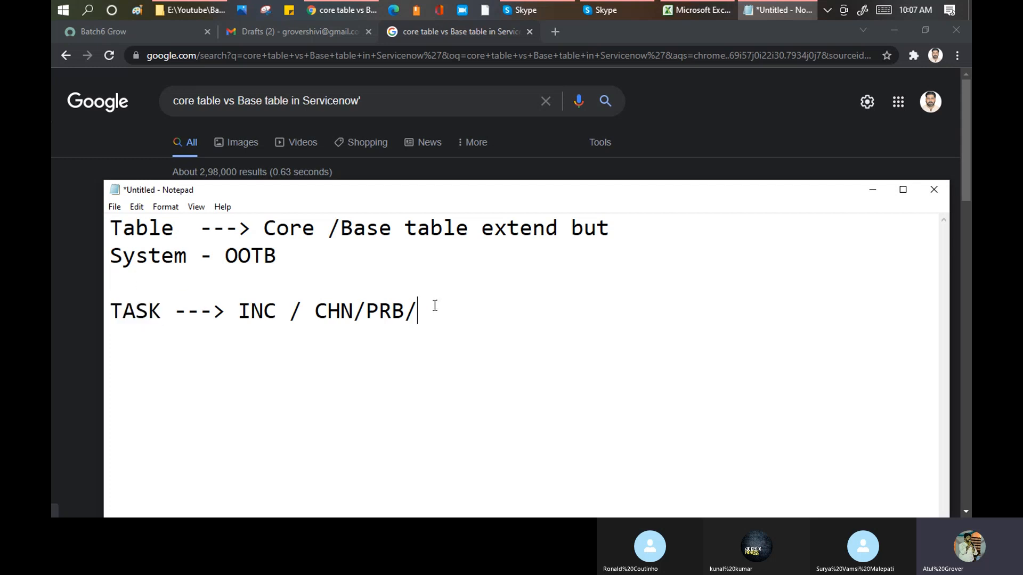
{"action": "key", "text": "Return"}
{"action": "key", "text": "Return"}
{"action": "type", "text": "CMDB"}
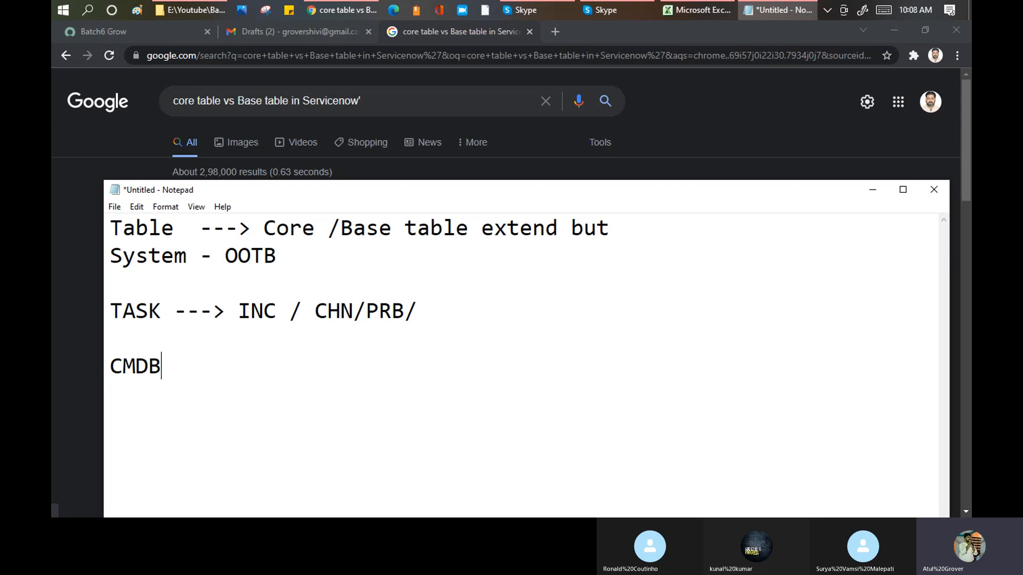
{"action": "type", "text": "_CI --> Core / Base -- CI data"}
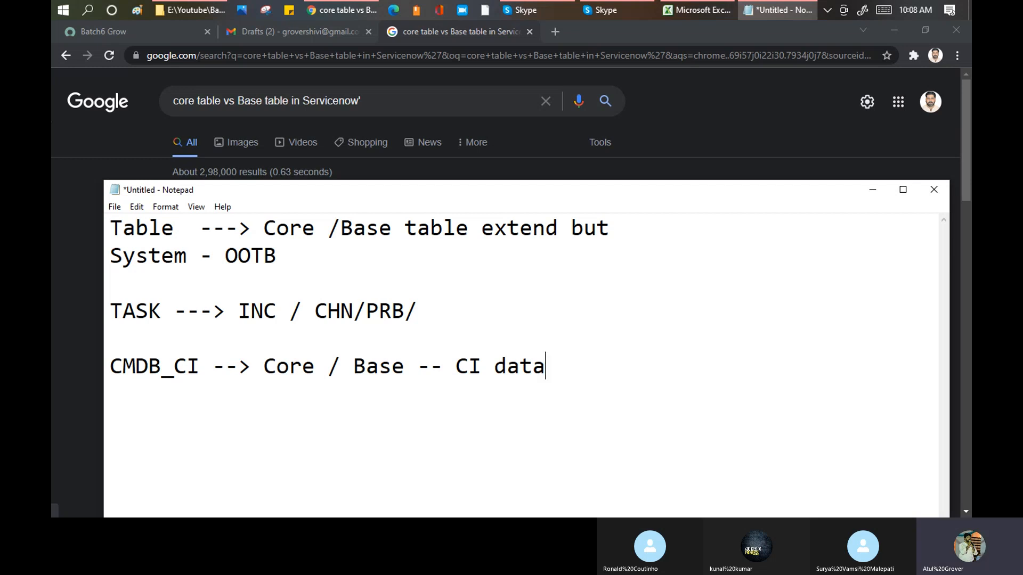
- Highlight CMDB_CI, TASK and the "INC / CHN/PRB/" list in turn to compare the two base tables in the note
{"action": "left_click", "coordinate": [199, 364]}
{"action": "left_click_drag", "start_coordinate": [199, 365], "coordinate": [94, 373]}
{"action": "left_click_drag", "start_coordinate": [109, 311], "coordinate": [161, 311]}
{"action": "left_click_drag", "start_coordinate": [200, 365], "coordinate": [96, 365]}
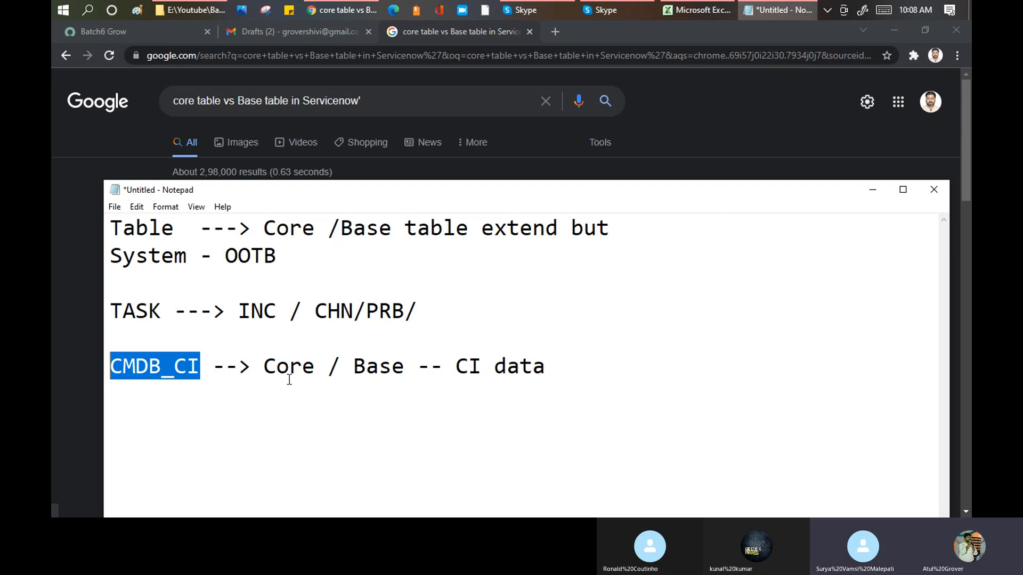
{"action": "left_click_drag", "start_coordinate": [422, 309], "coordinate": [235, 320]}
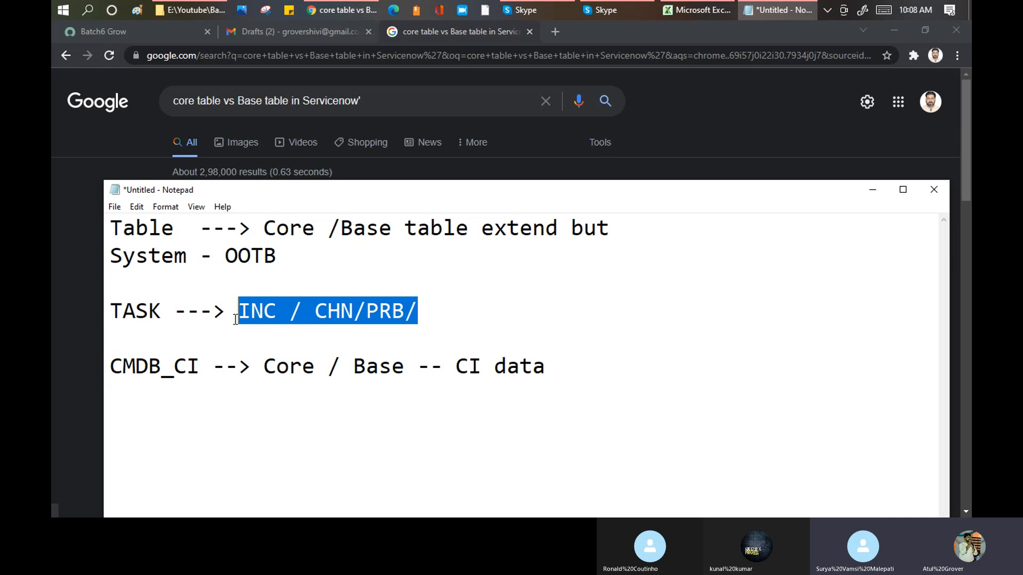
{"action": "left_click_drag", "start_coordinate": [201, 366], "coordinate": [178, 367]}
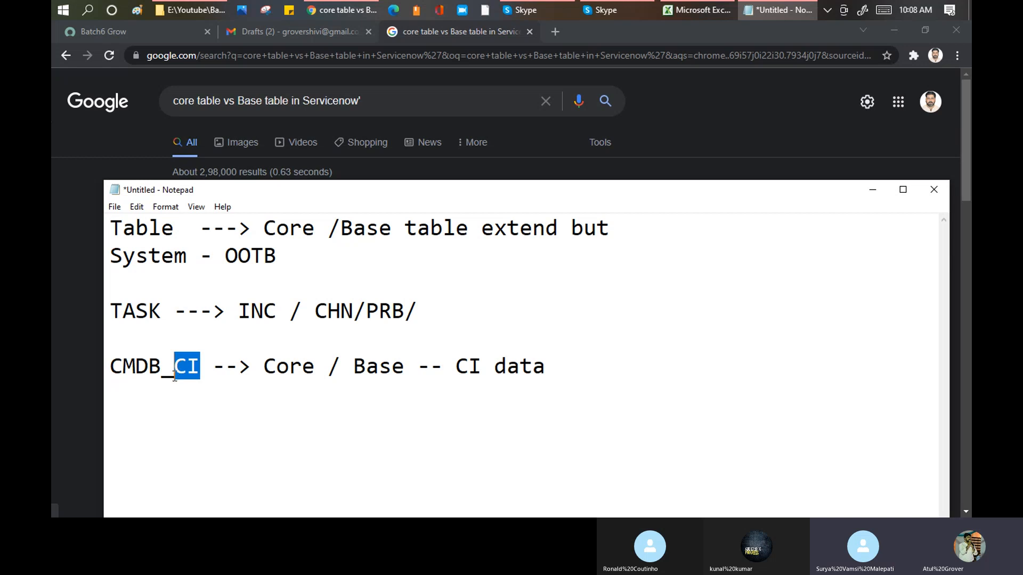
{"action": "left_click_drag", "start_coordinate": [111, 366], "coordinate": [200, 369]}
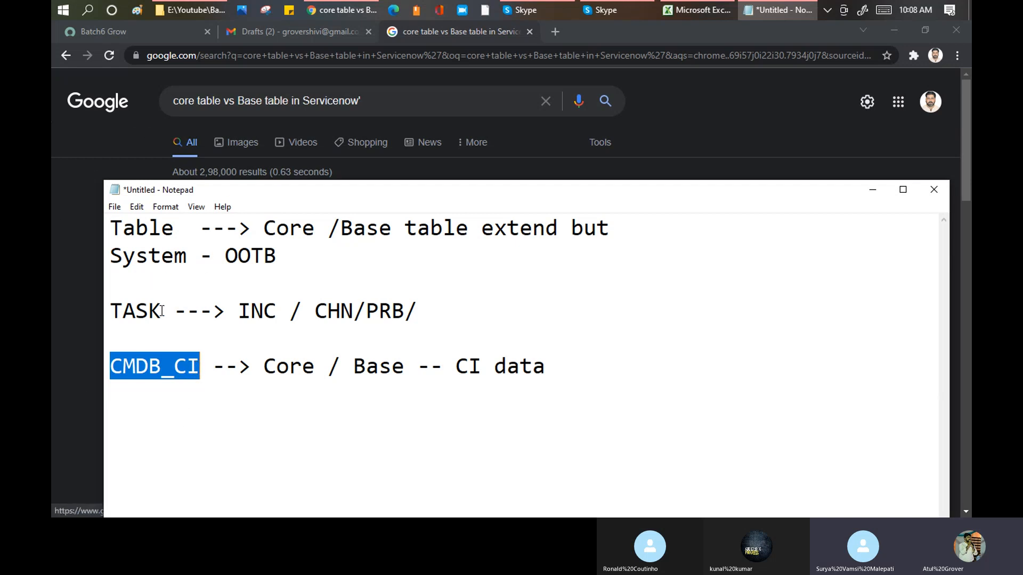
{"action": "left_click_drag", "start_coordinate": [161, 311], "coordinate": [110, 311]}
- Switch to the ServiceNow instance, find "tables" in the navigator, open System Definition's Tables list, and collapse the navigator
{"action": "left_click", "coordinate": [146, 30]}
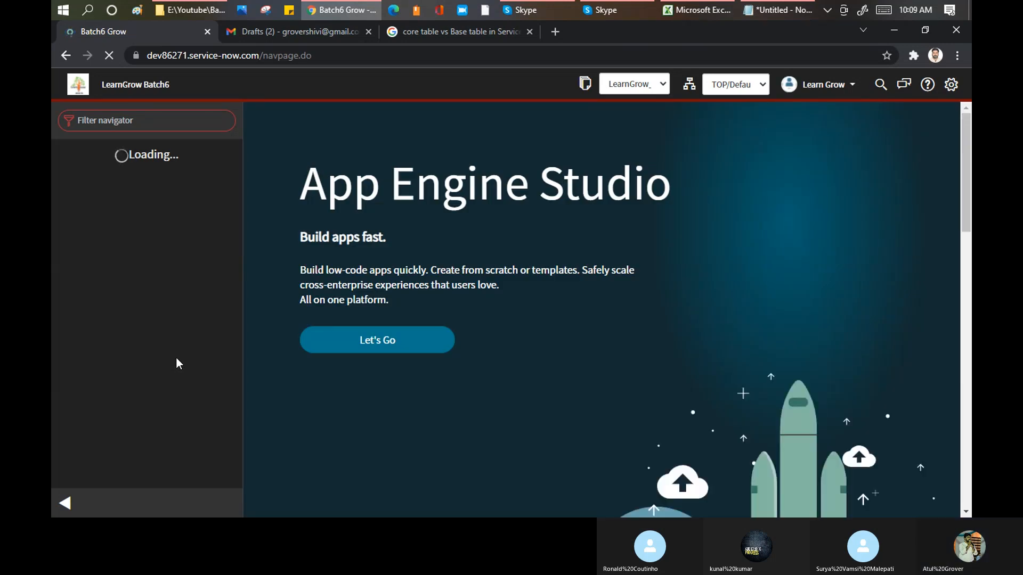
{"action": "left_click", "coordinate": [166, 118]}
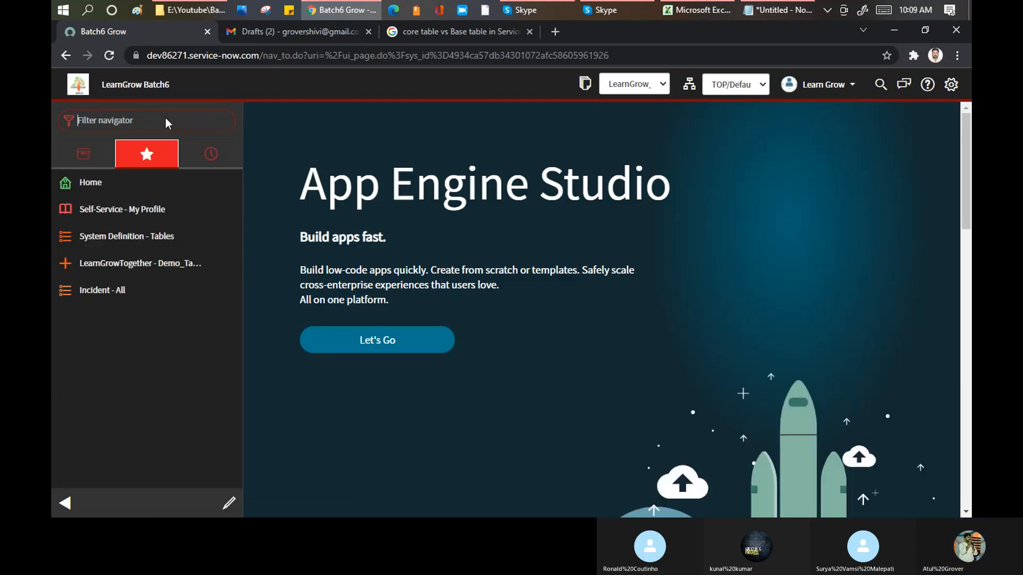
{"action": "type", "text": "tables"}
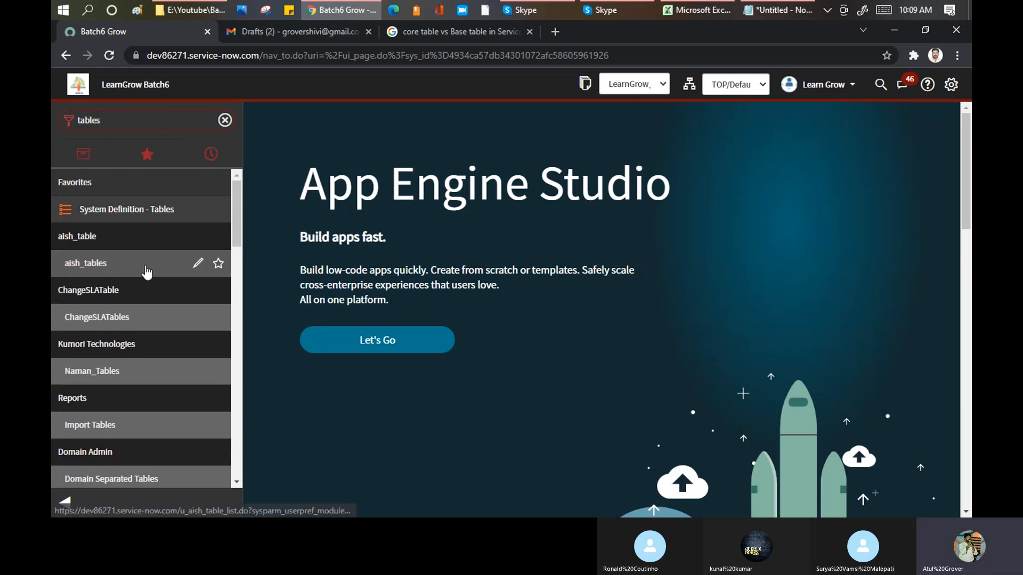
{"action": "scroll", "coordinate": [148, 273], "scroll_direction": "down", "scroll_amount": 6}
{"action": "scroll", "coordinate": [146, 272], "scroll_direction": "down", "scroll_amount": 10}
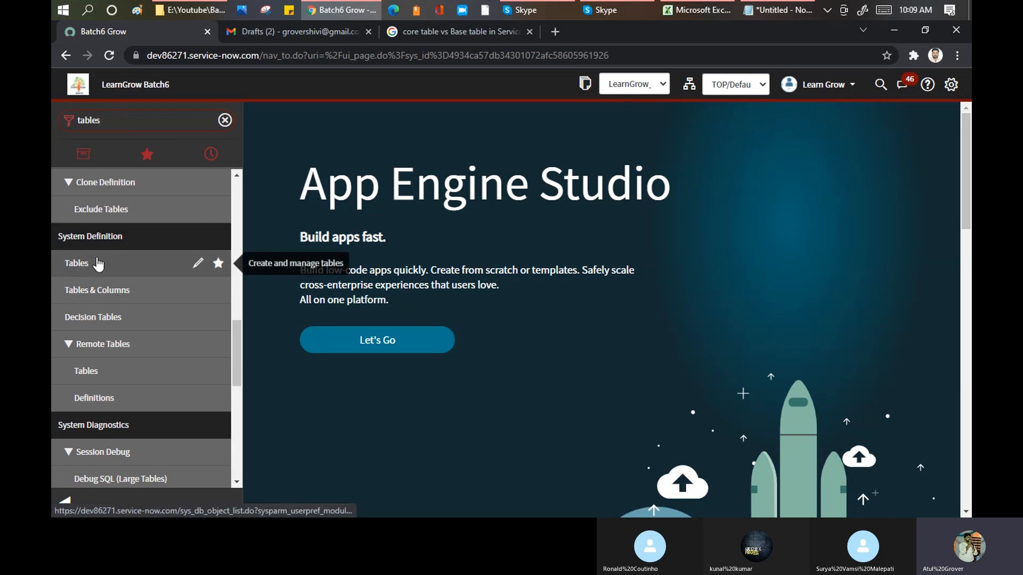
{"action": "left_click", "coordinate": [80, 264]}
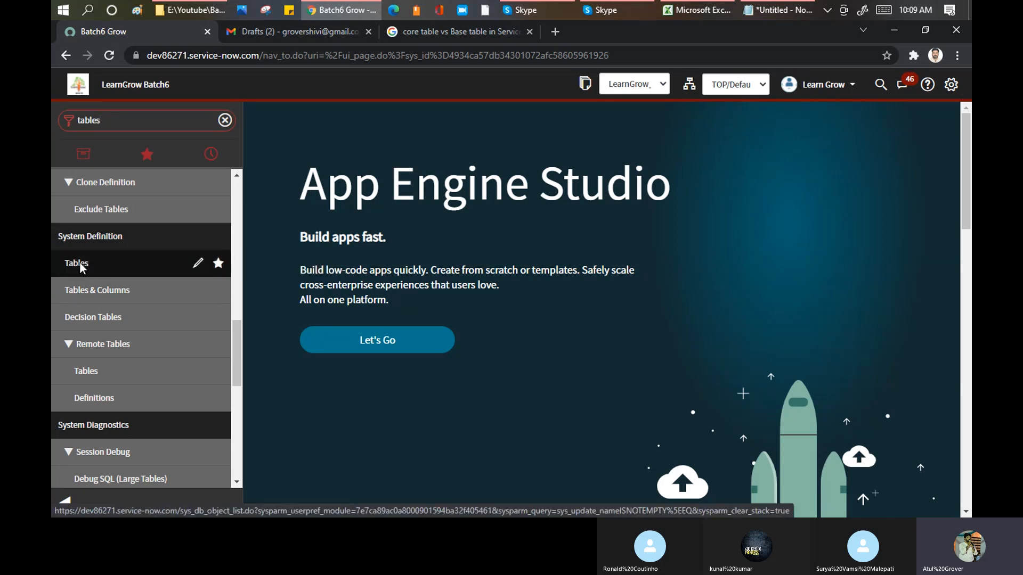
{"action": "left_click", "coordinate": [66, 503]}
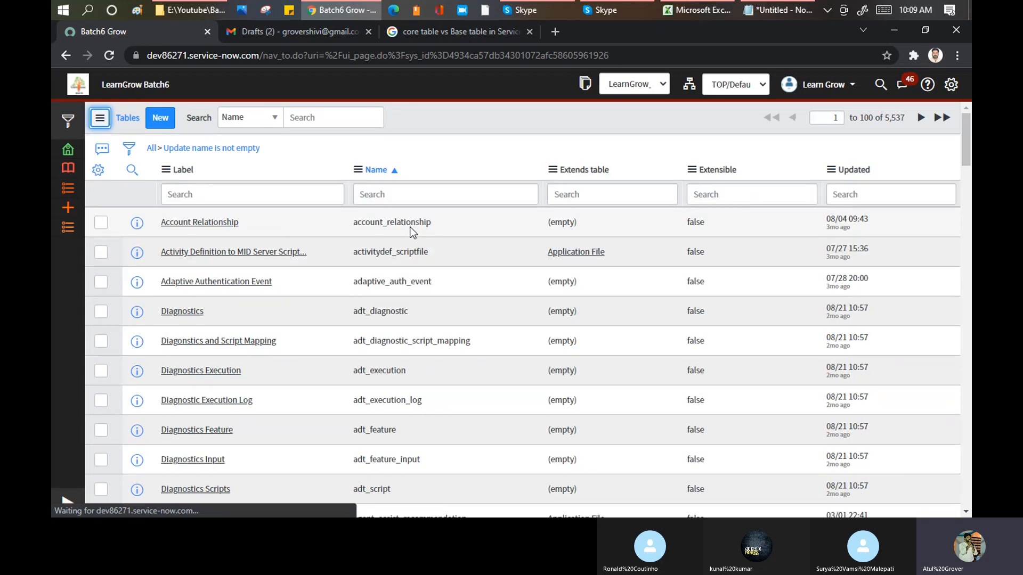
- Highlight the list's total record count, filter the tables by names ending with "task", and change the filter to names starting with "task"
{"action": "left_click_drag", "start_coordinate": [903, 118], "coordinate": [883, 119]}
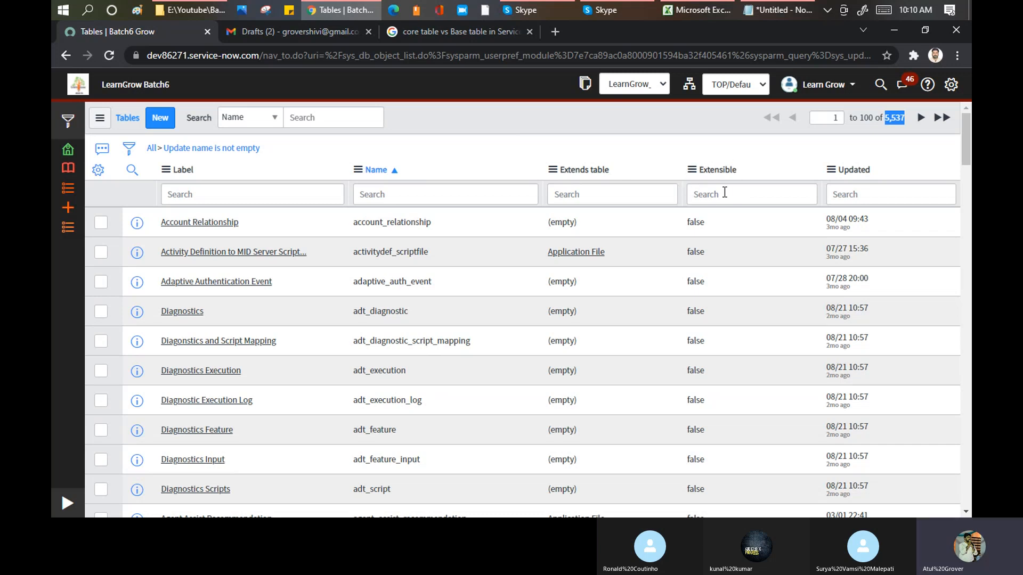
{"action": "left_click", "coordinate": [401, 198]}
{"action": "type", "text": "%task"}
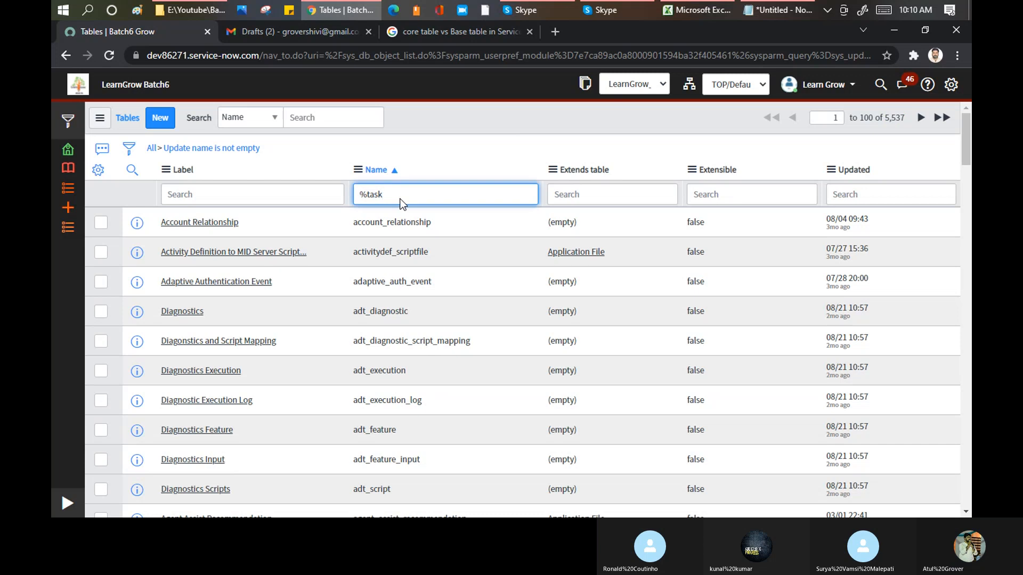
{"action": "key", "text": "Return"}
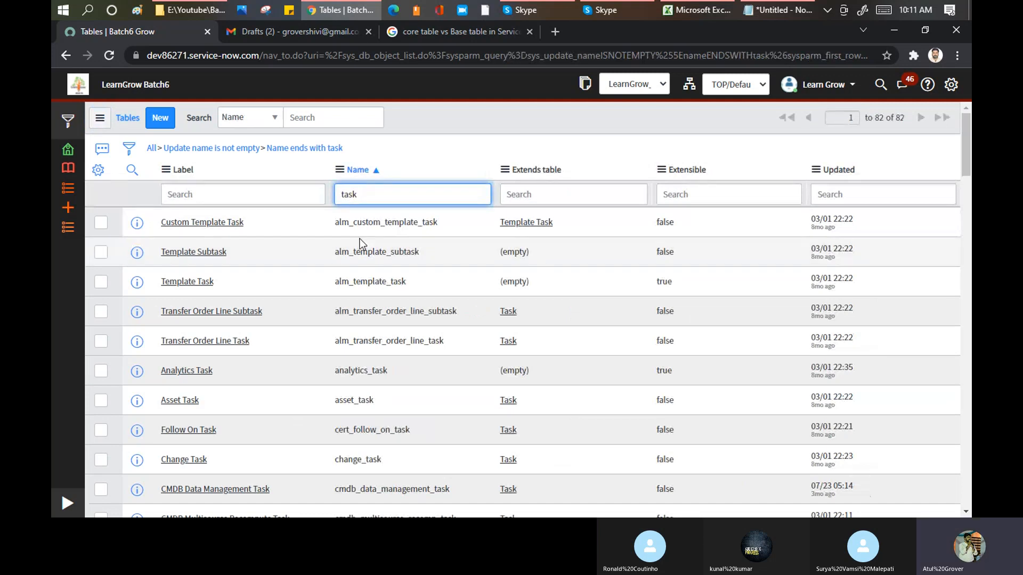
{"action": "type", "text": "%"}
{"action": "key", "text": "Return"}
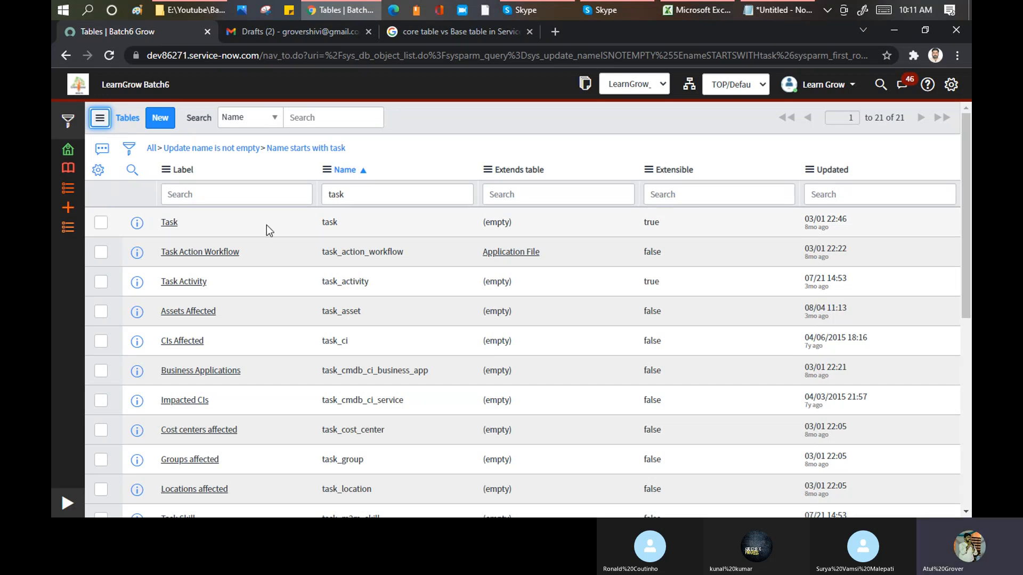
- Switch to the Skype training call, add the second absent group member to it, and return to the ServiceNow tables list
{"action": "left_click", "coordinate": [533, 10]}
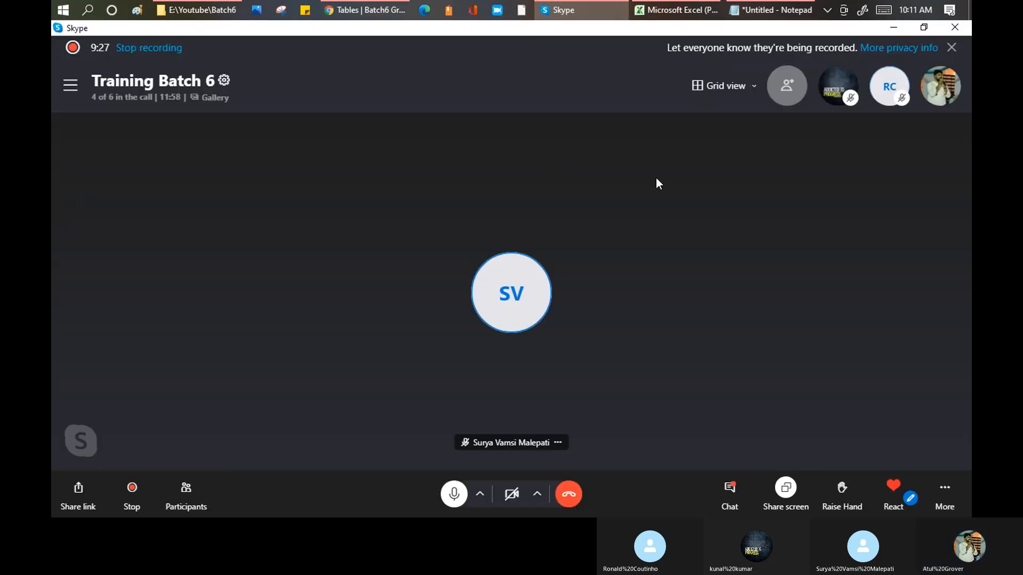
{"action": "key", "text": "alt+Tab"}
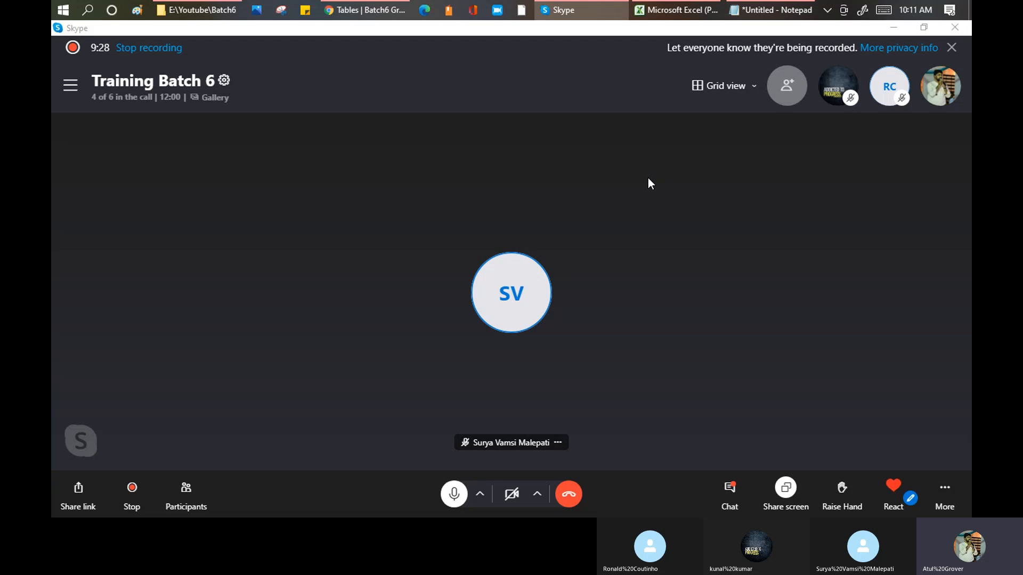
{"action": "key", "text": "alt+Tab"}
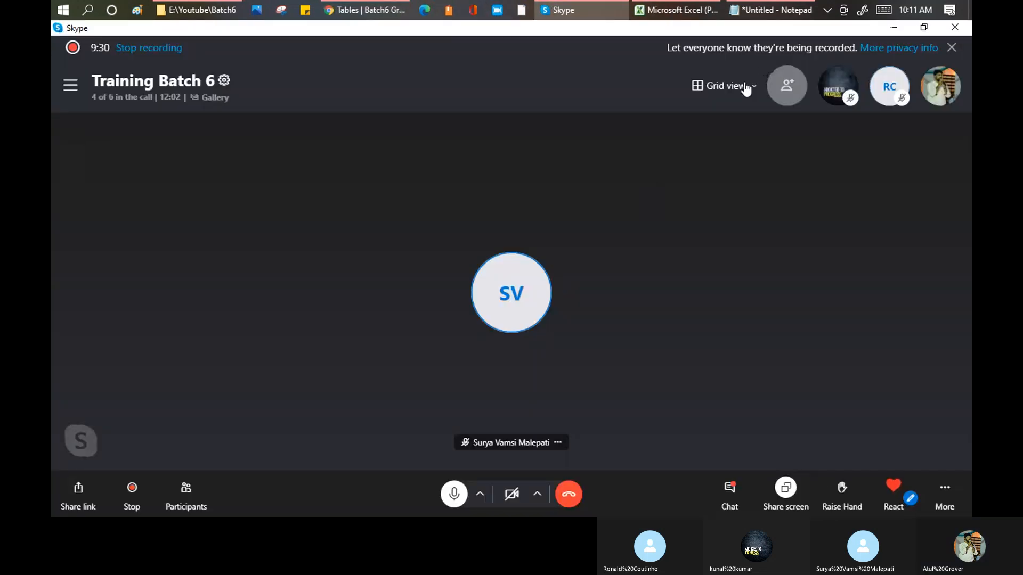
{"action": "left_click", "coordinate": [786, 86]}
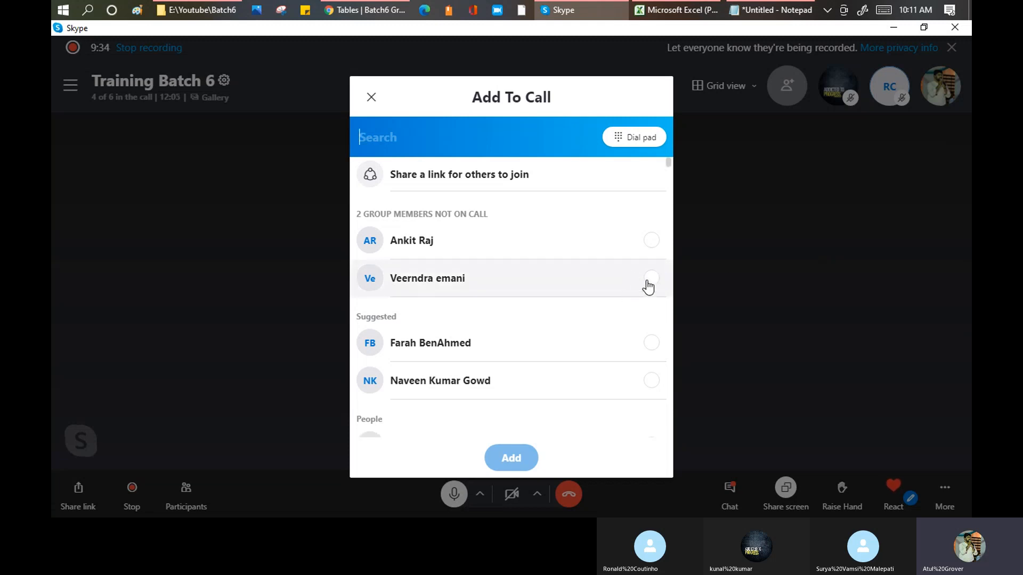
{"action": "left_click", "coordinate": [650, 280]}
{"action": "left_click", "coordinate": [512, 460]}
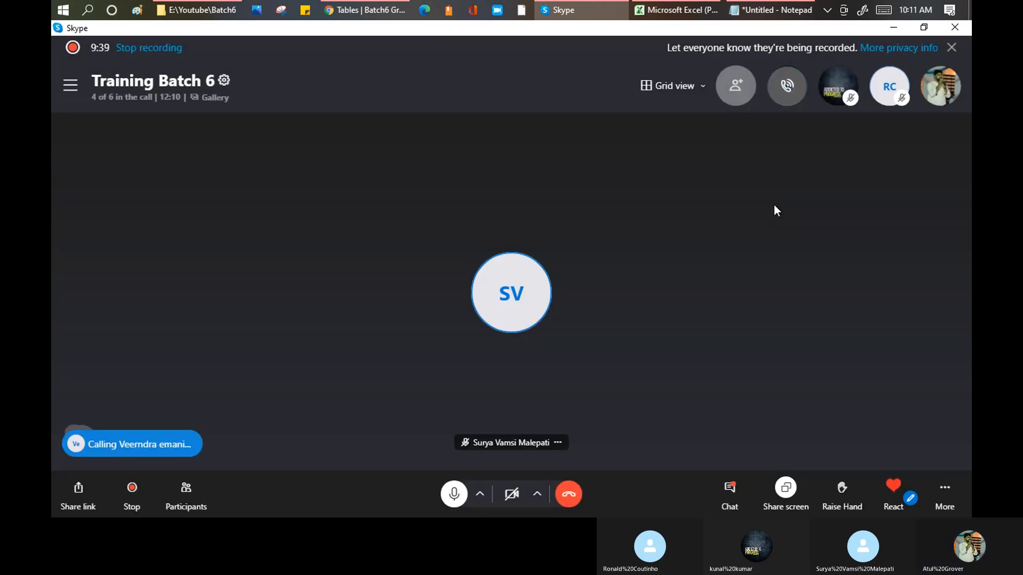
{"action": "key", "text": "alt+Tab"}
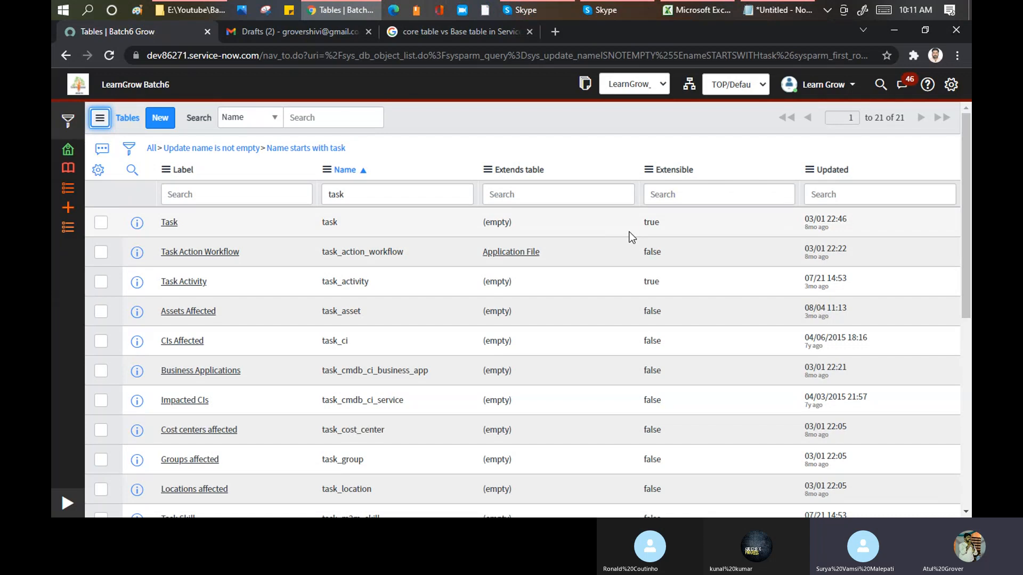
- Open the Task table's record from the filtered tables list
{"action": "left_click", "coordinate": [168, 224]}
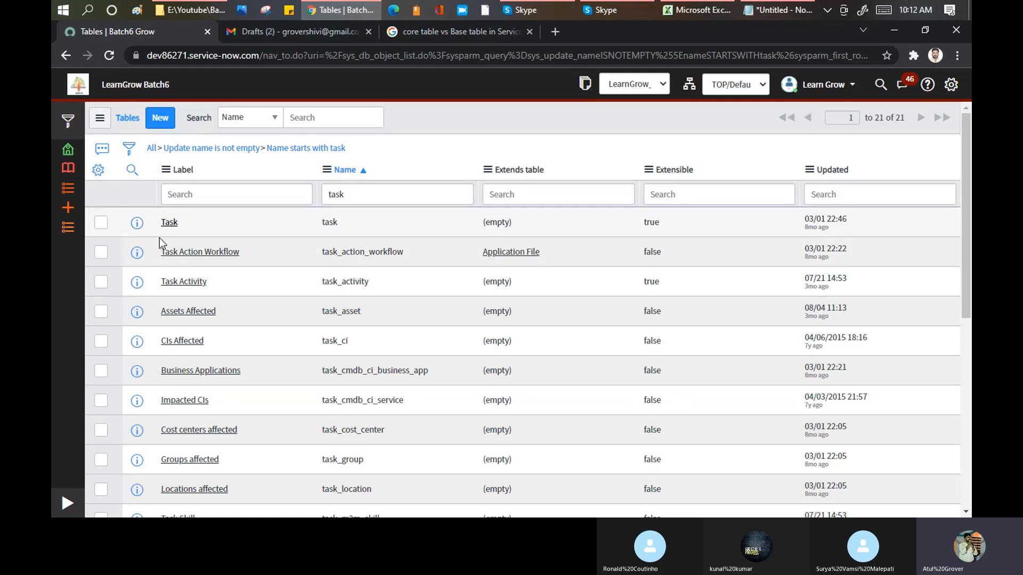
{"action": "left_click", "coordinate": [178, 221]}
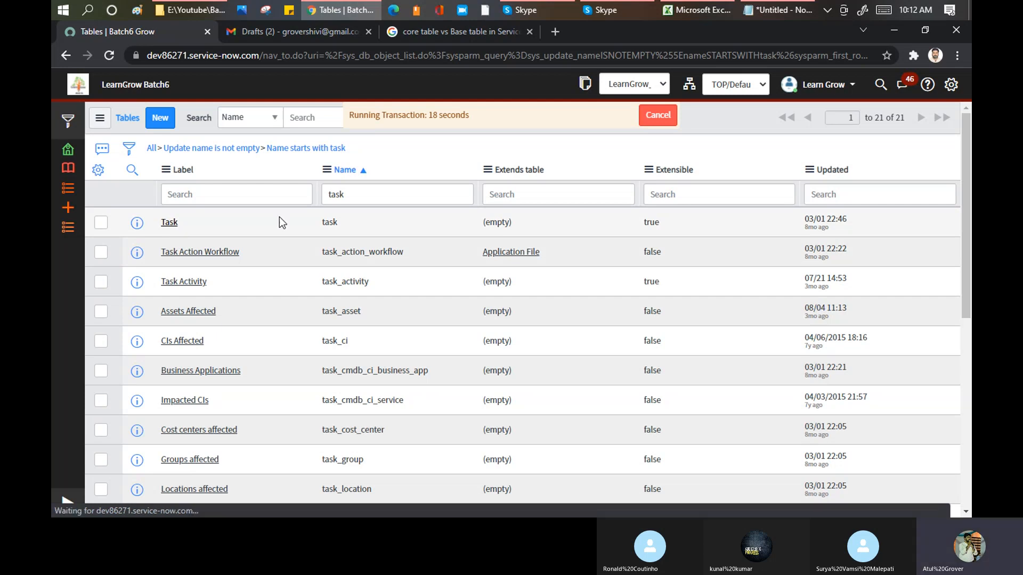
{"action": "left_click", "coordinate": [462, 34]}
{"action": "left_click", "coordinate": [445, 56]}
{"action": "type", "text": "dev"}
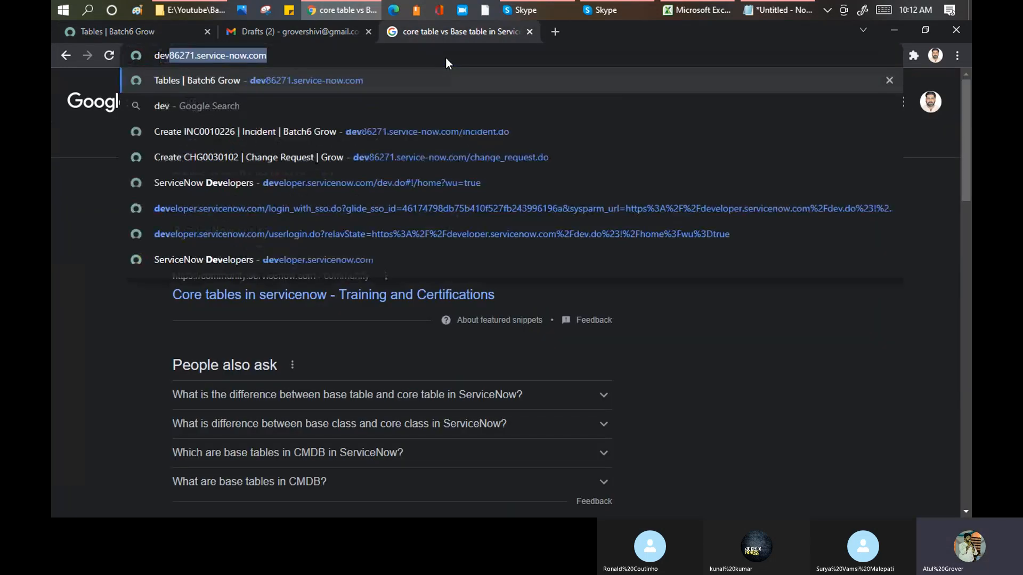
{"action": "key", "text": "Right"}
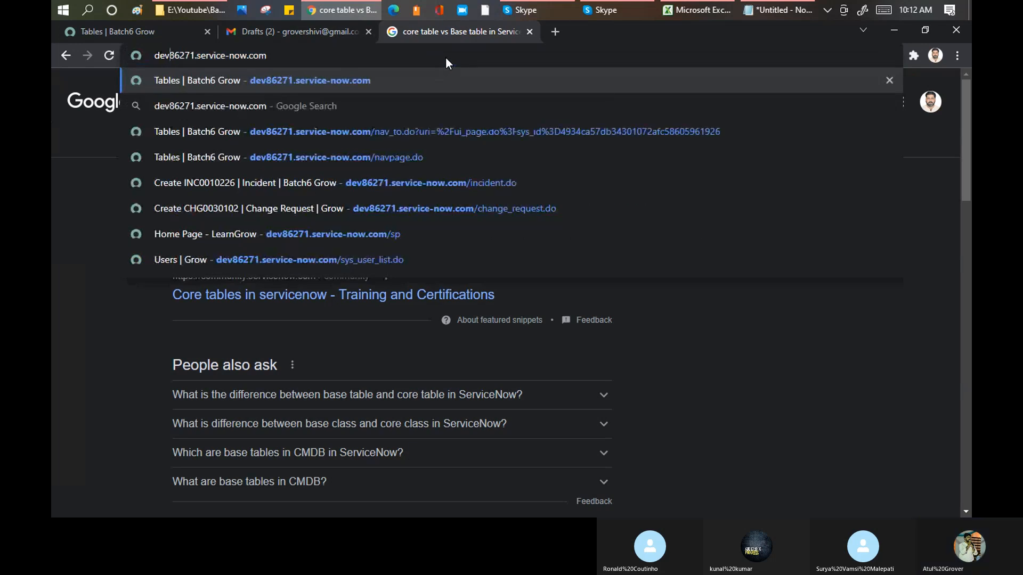
{"action": "key", "text": "BackSpace"}
{"action": "key", "text": "BackSpace"}
{"action": "key", "text": "BackSpace"}
{"action": "key", "text": "BackSpace"}
{"action": "key", "text": "BackSpace"}
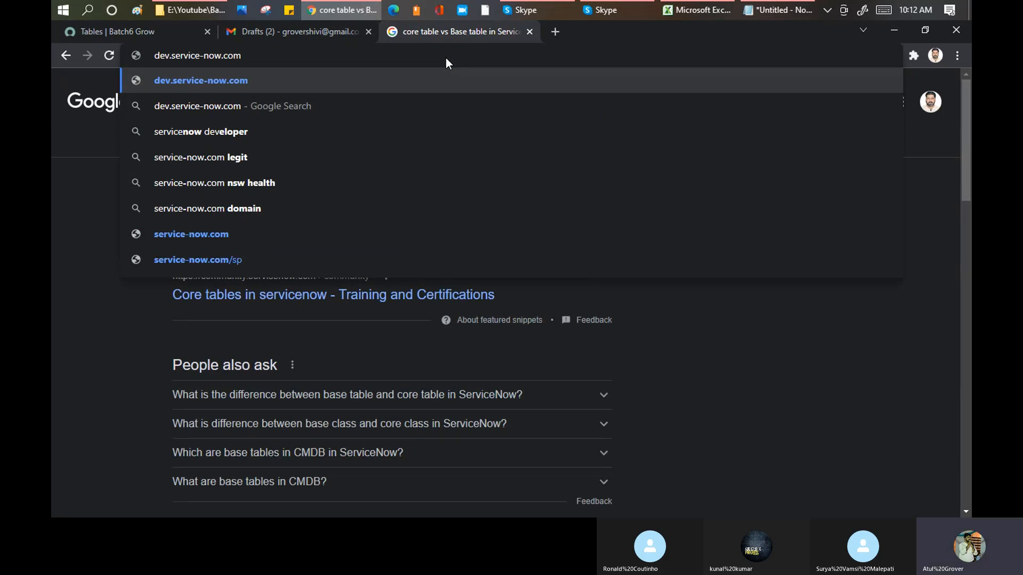
{"action": "left_click", "coordinate": [143, 25]}
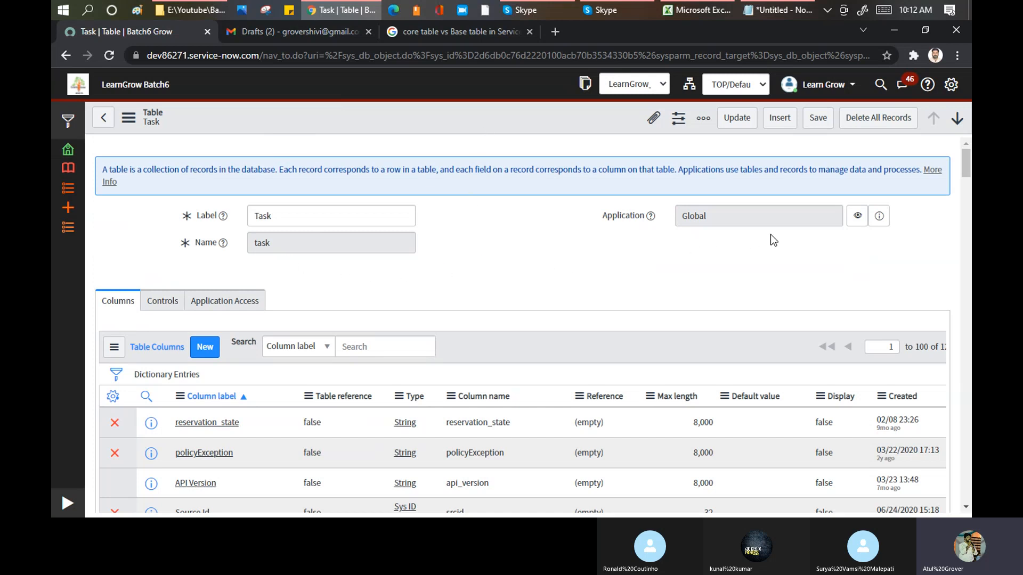
- Examine the Task table's column entries and highlight the total count of its Table Columns list
{"action": "scroll", "coordinate": [714, 242], "scroll_direction": "down", "scroll_amount": 1}
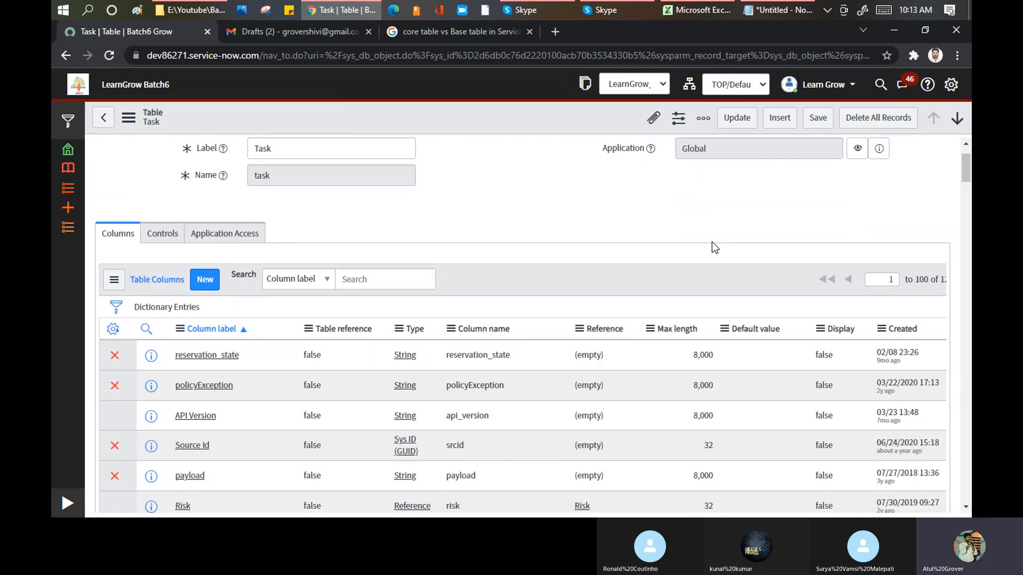
{"action": "scroll", "coordinate": [547, 214], "scroll_direction": "down", "scroll_amount": 1}
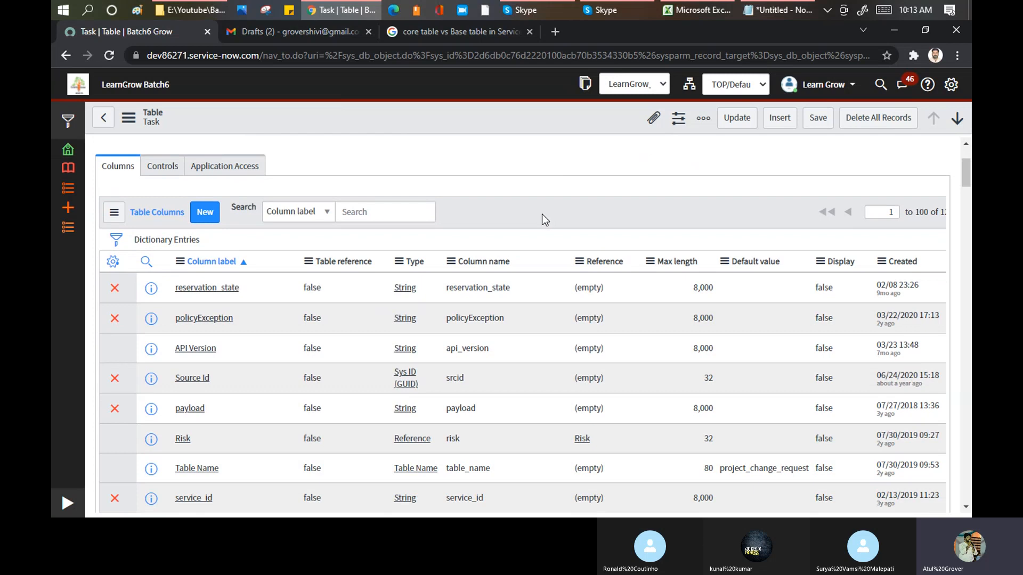
{"action": "left_click", "coordinate": [551, 515]}
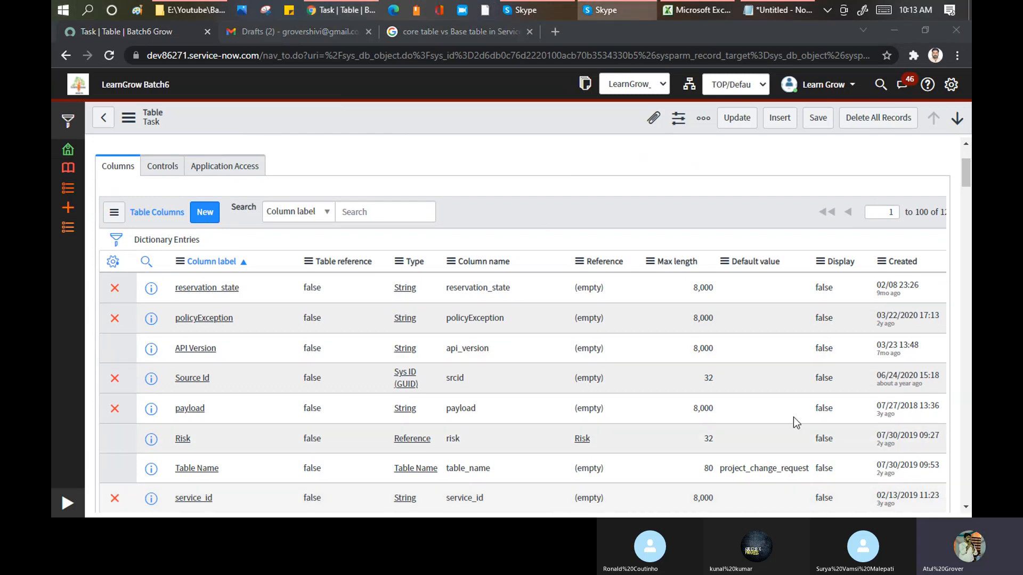
{"action": "scroll", "coordinate": [706, 281], "scroll_direction": "up", "scroll_amount": 1}
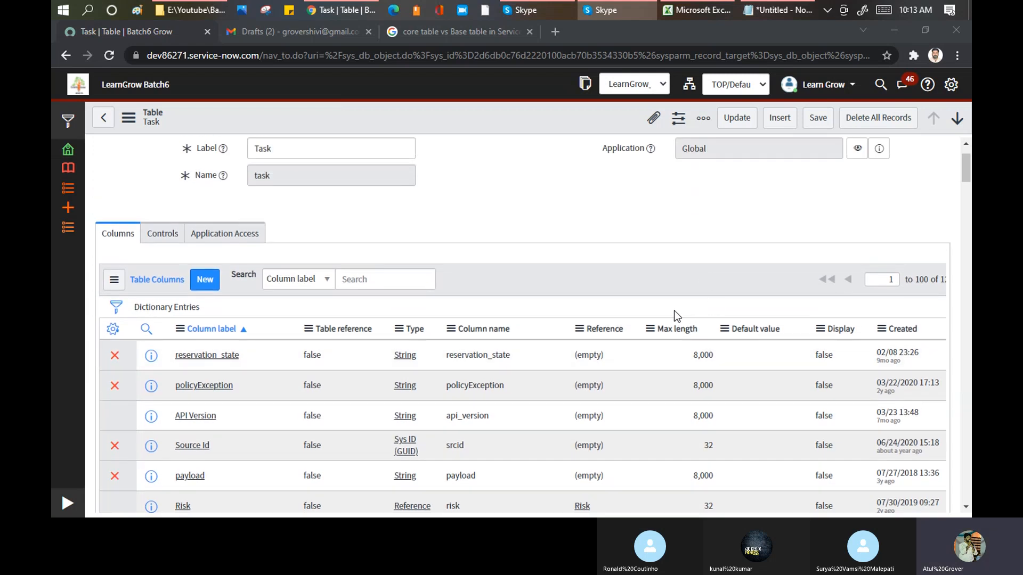
{"action": "scroll", "coordinate": [684, 316], "scroll_direction": "down", "scroll_amount": 1}
{"action": "left_click_drag", "start_coordinate": [923, 212], "coordinate": [952, 221]}
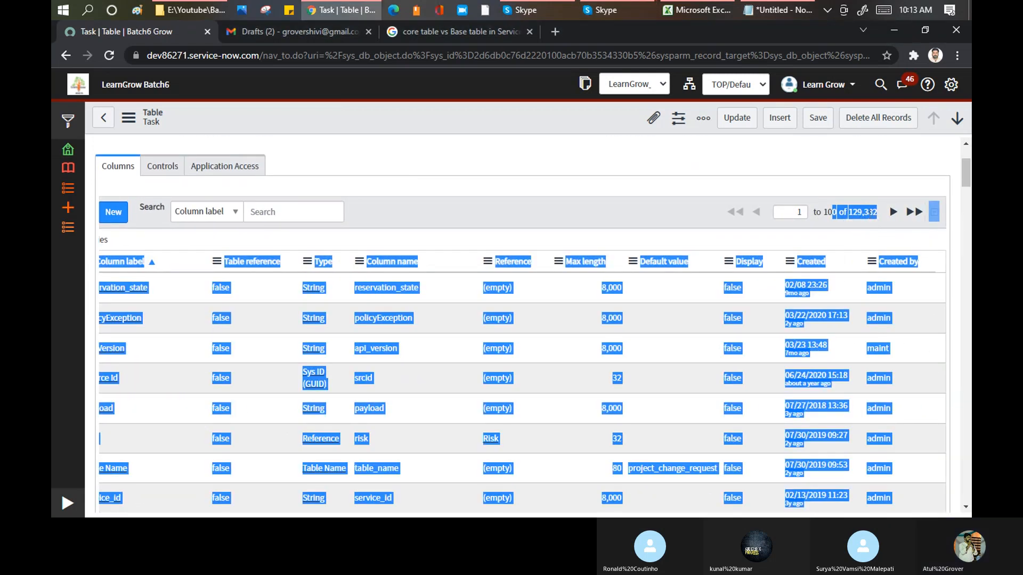
- Clear the page-wide text selection and highlight only the total record count of the Table Columns list
{"action": "left_click", "coordinate": [859, 212]}
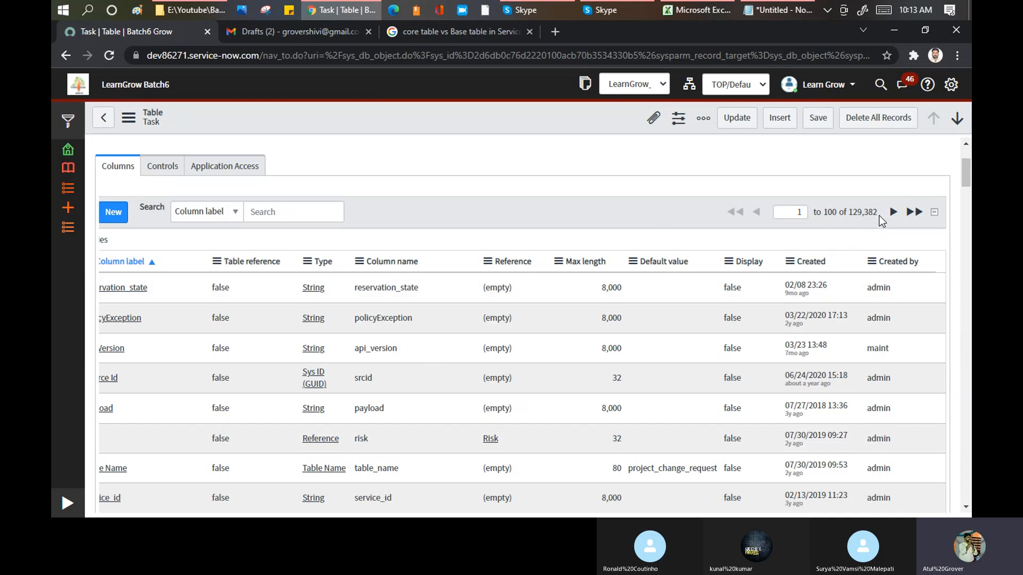
{"action": "left_click_drag", "start_coordinate": [877, 212], "coordinate": [847, 213]}
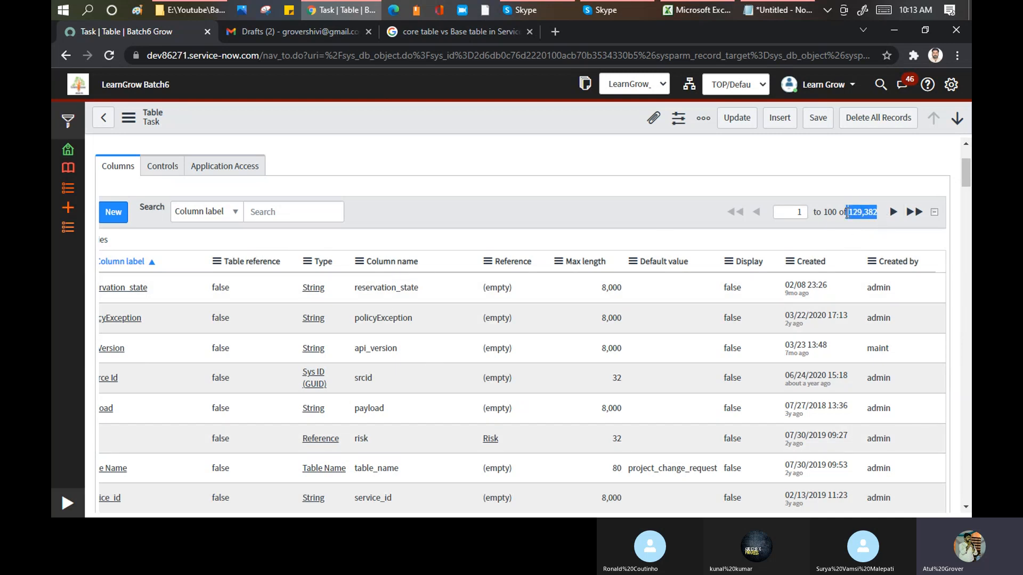
- Check in on the Skype call, and try to open the instance dev76089.service-now.com in the Google search results tab
{"action": "left_click", "coordinate": [439, 28]}
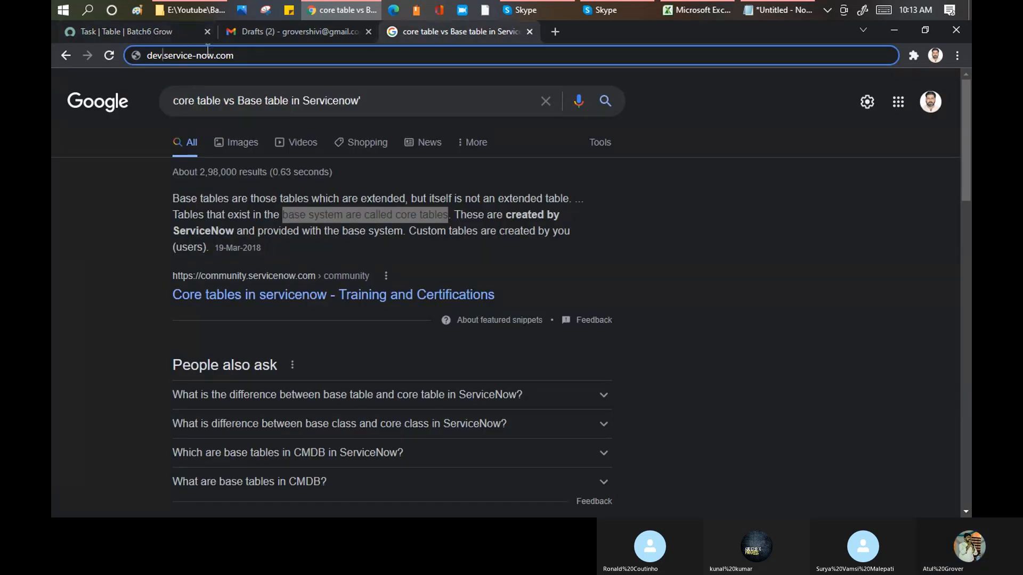
{"action": "left_click", "coordinate": [540, 8]}
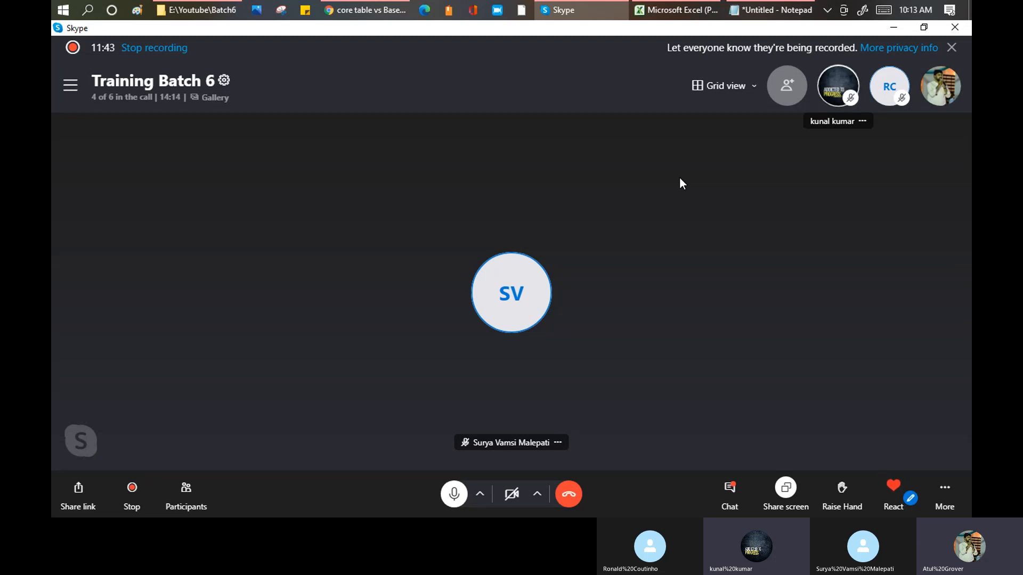
{"action": "key", "text": "alt+Tab"}
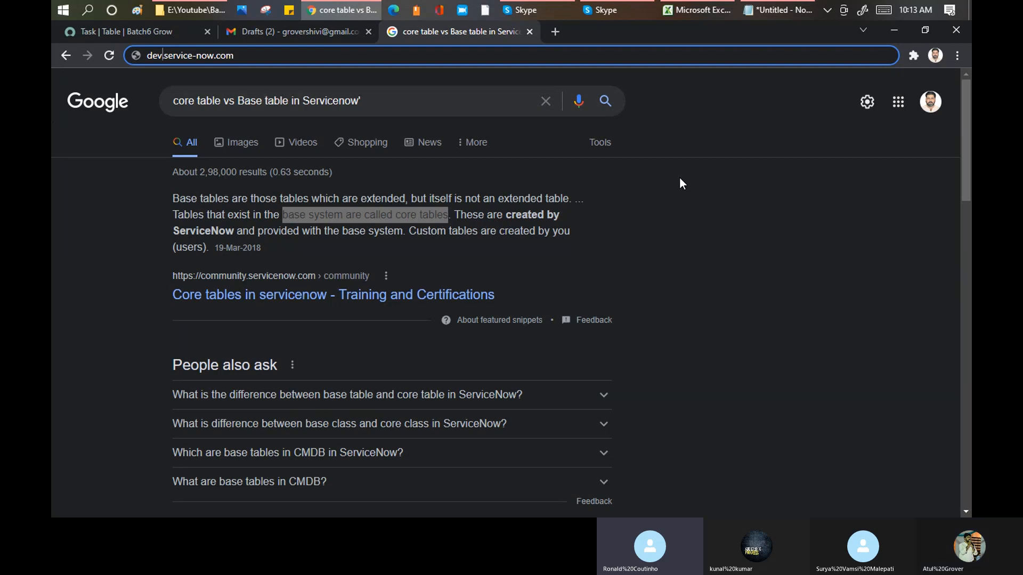
{"action": "type", "text": "86"}
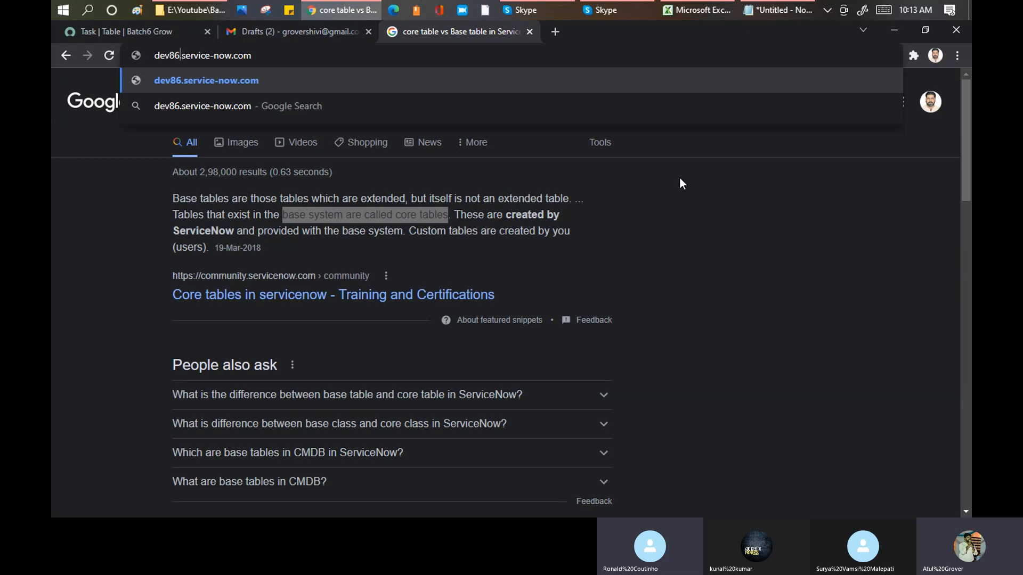
{"action": "key", "text": "BackSpace"}
{"action": "key", "text": "BackSpace"}
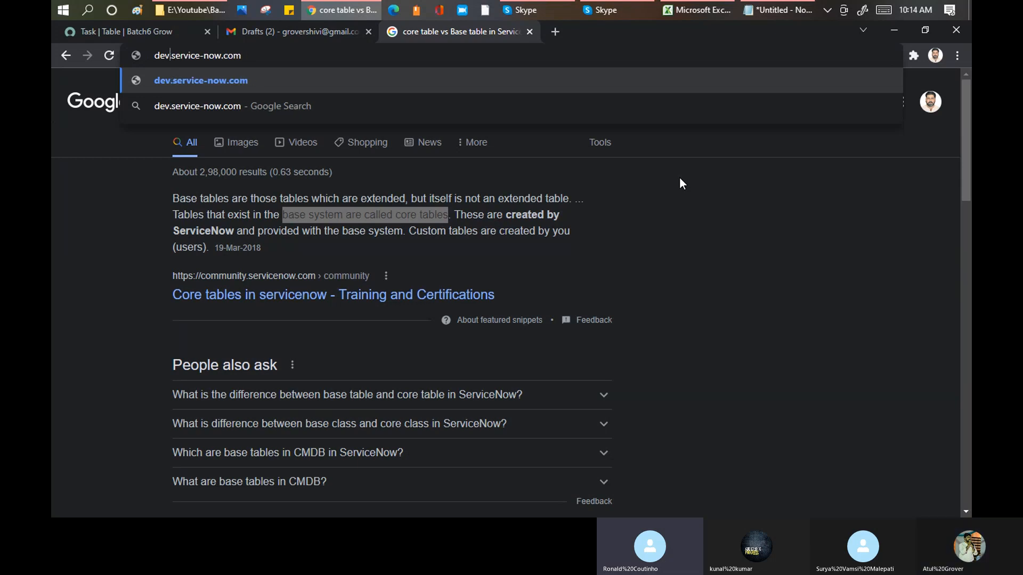
{"action": "type", "text": "7608"}
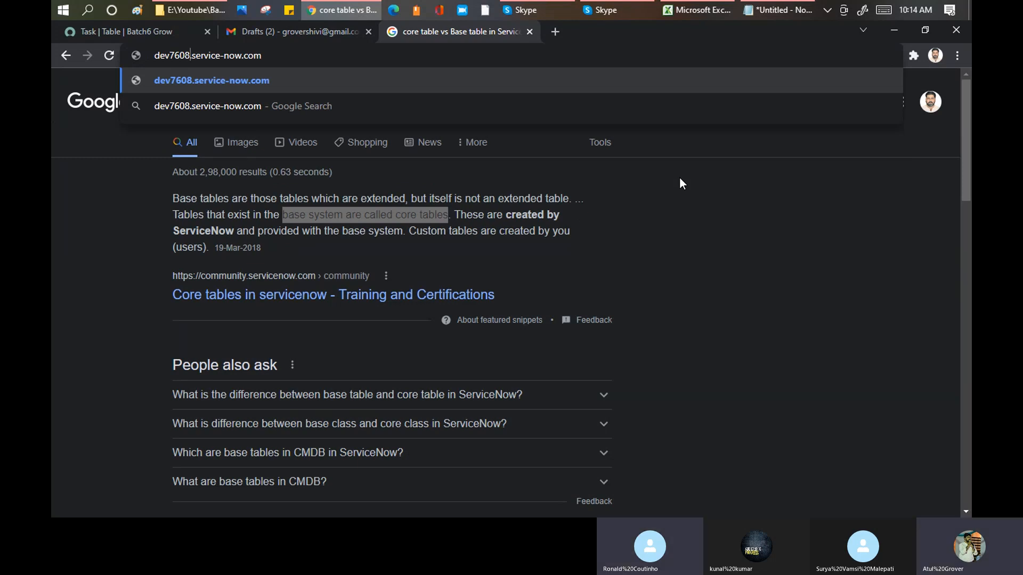
{"action": "type", "text": "9"}
{"action": "key", "text": "Return"}
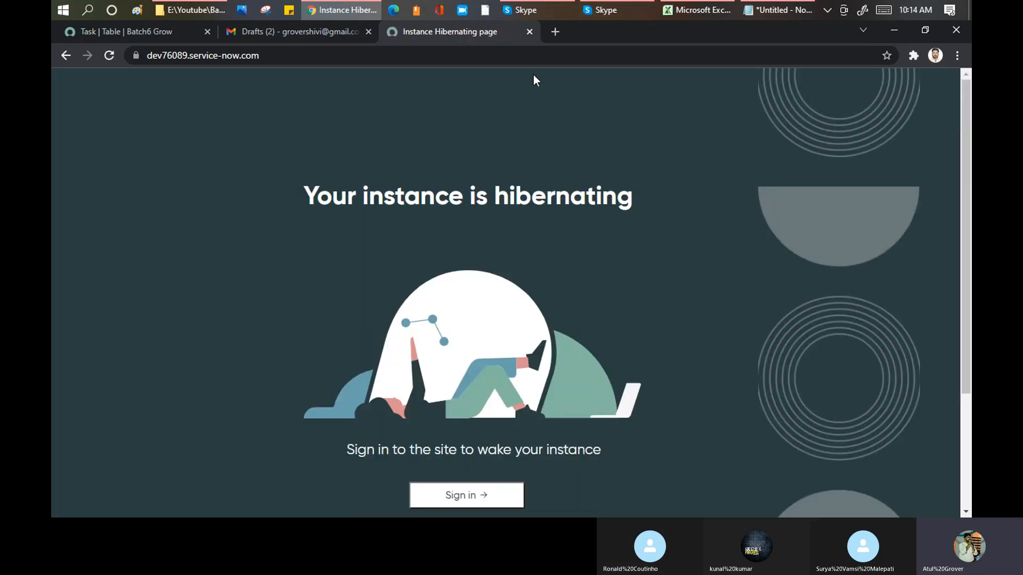
- Load the ServiceNow instance at dev64381.service-now.com in the same browser tab
{"action": "left_click", "coordinate": [329, 55]}
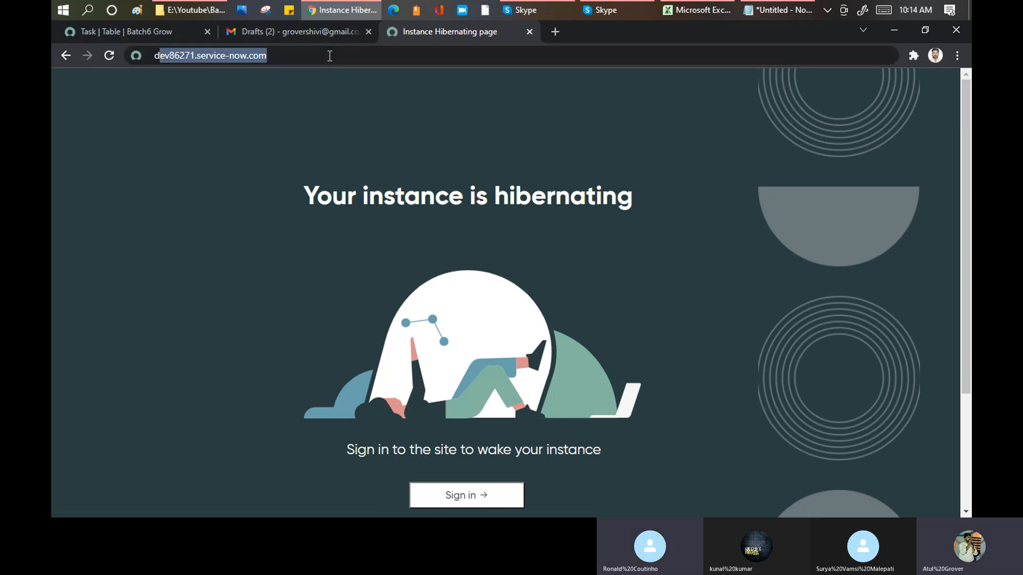
{"action": "type", "text": "dev"}
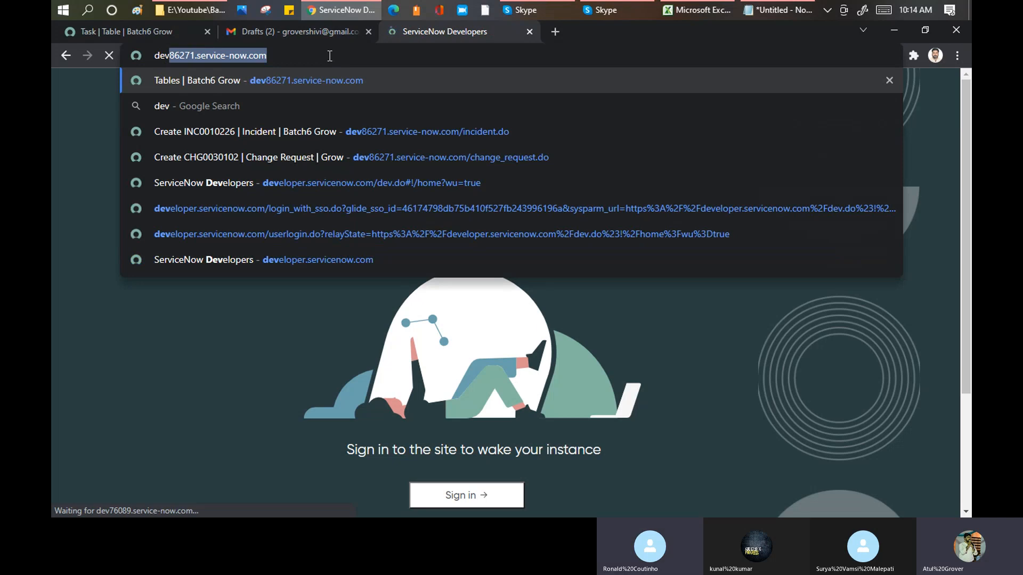
{"action": "key", "text": "Right"}
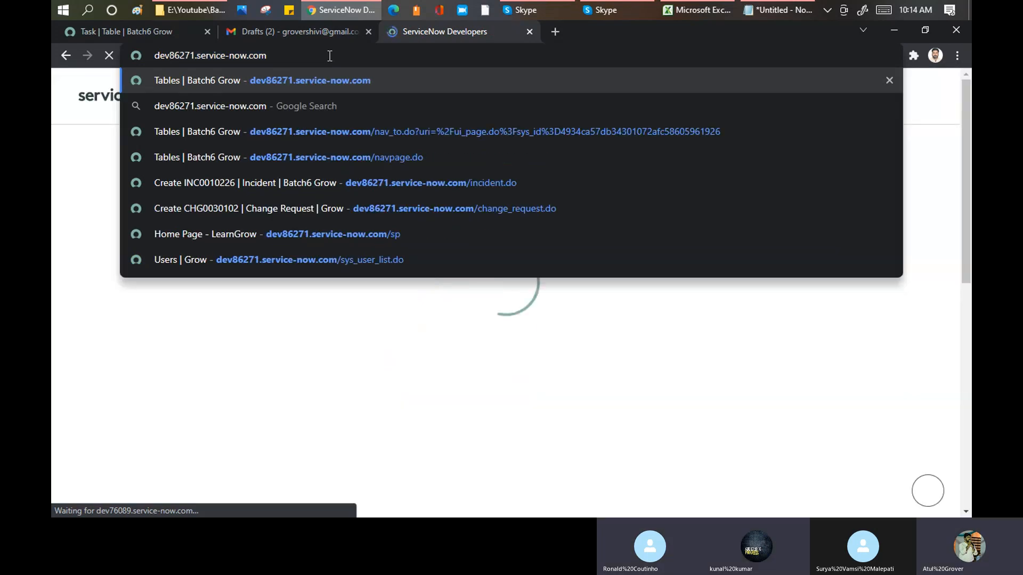
{"action": "key", "text": "BackSpace"}
{"action": "key", "text": "BackSpace"}
{"action": "key", "text": "BackSpace"}
{"action": "key", "text": "BackSpace"}
{"action": "key", "text": "BackSpace"}
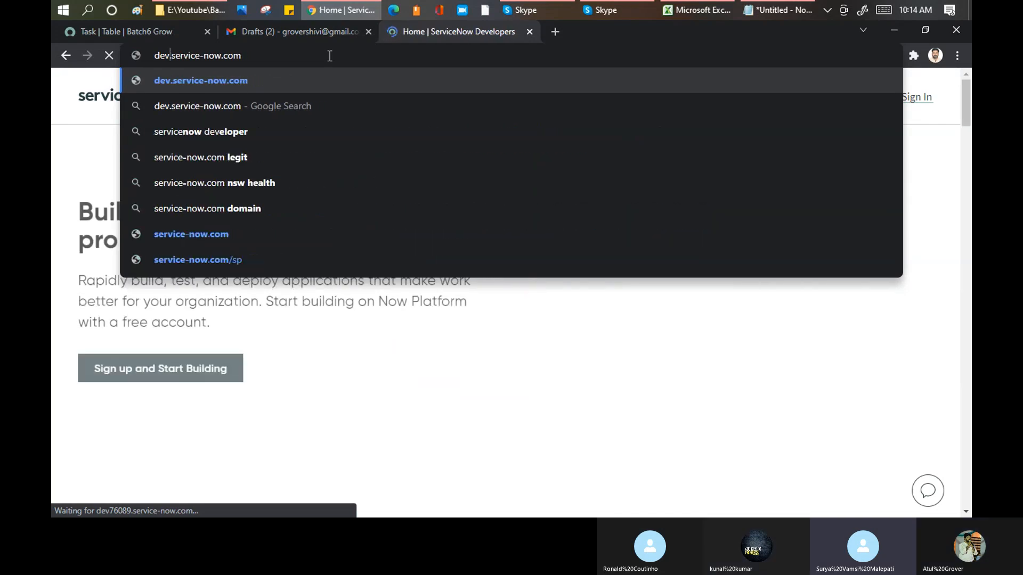
{"action": "type", "text": "64381"}
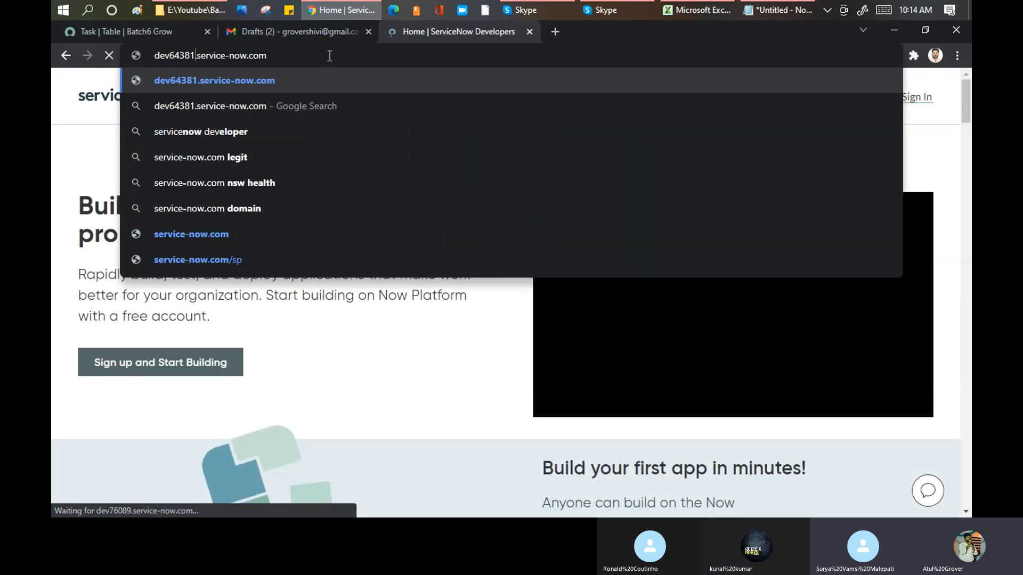
{"action": "key", "text": "Return"}
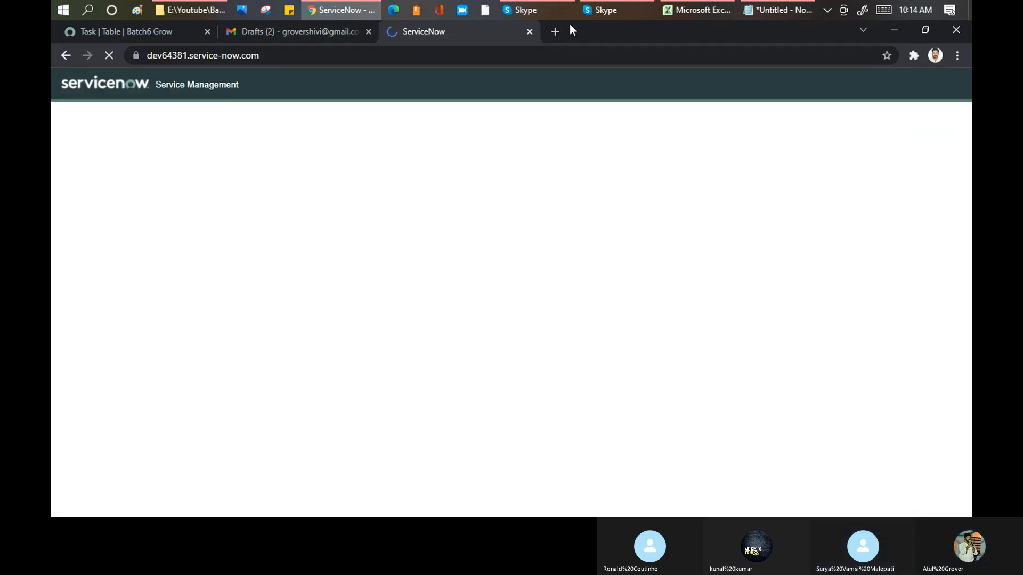
- Switch to the Skype call, copy the participant's e-mail from the chat, and enter it as the user name on the instance's login page
{"action": "mouse_move", "coordinate": [532, 7]}
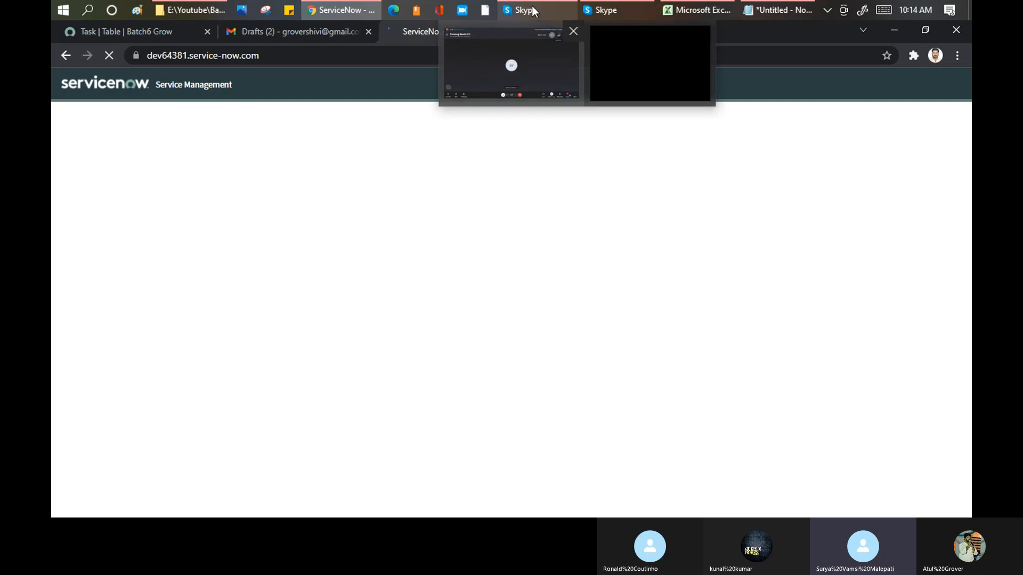
{"action": "left_click", "coordinate": [526, 57]}
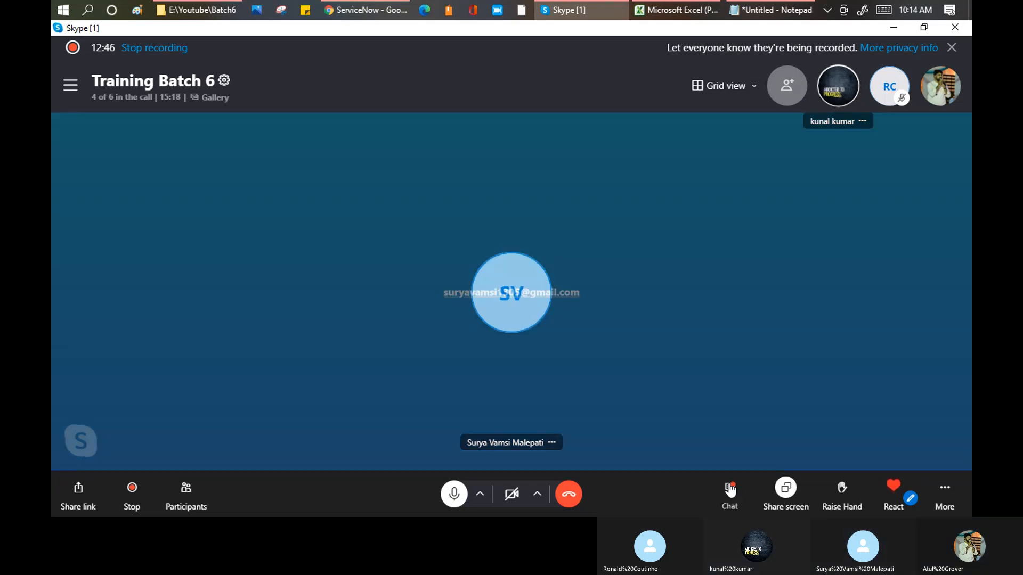
{"action": "left_click", "coordinate": [730, 490]}
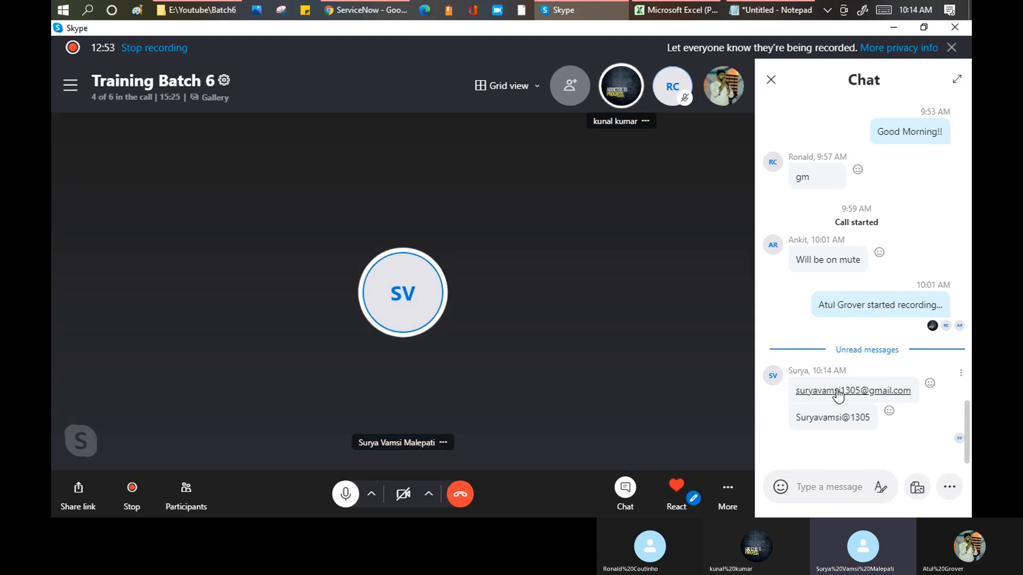
{"action": "right_click", "coordinate": [840, 394]}
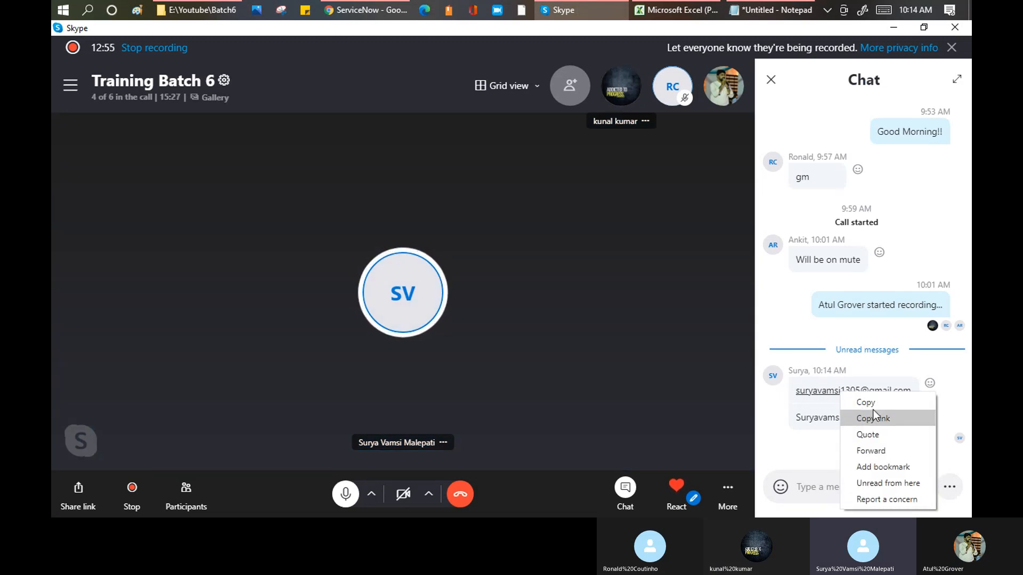
{"action": "left_click", "coordinate": [871, 404]}
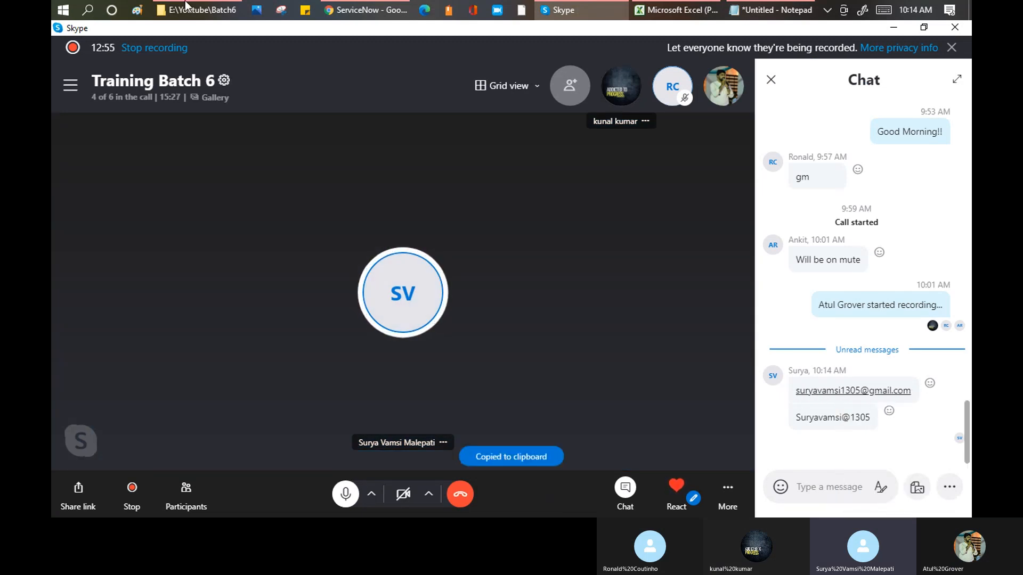
{"action": "left_click", "coordinate": [359, 12]}
{"action": "left_click", "coordinate": [154, 142]}
{"action": "key", "text": "ctrl+v"}
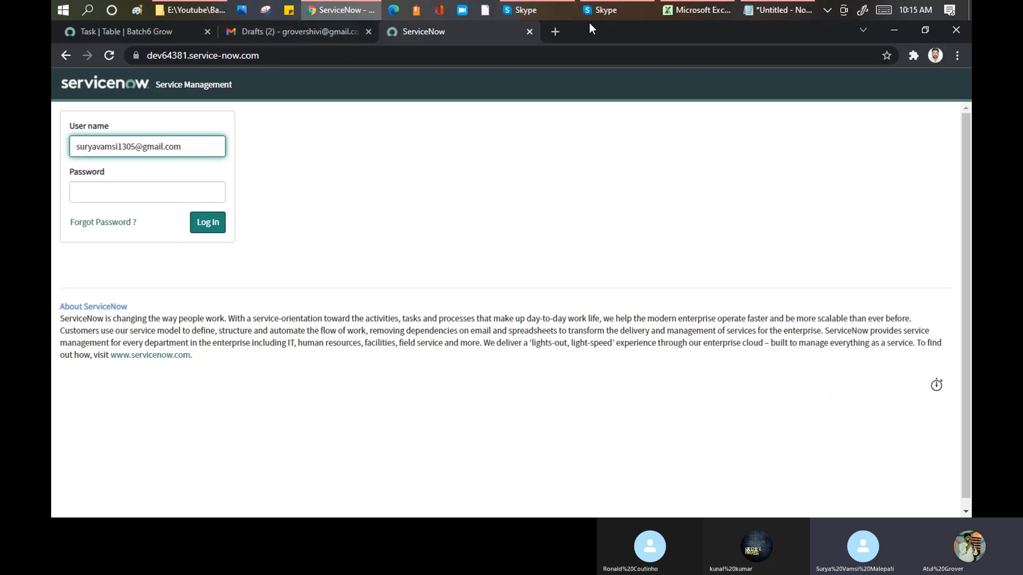
- Copy the account password from the Skype chat, enter it in the login page's Password field, and try to log in
{"action": "left_click", "coordinate": [540, 6]}
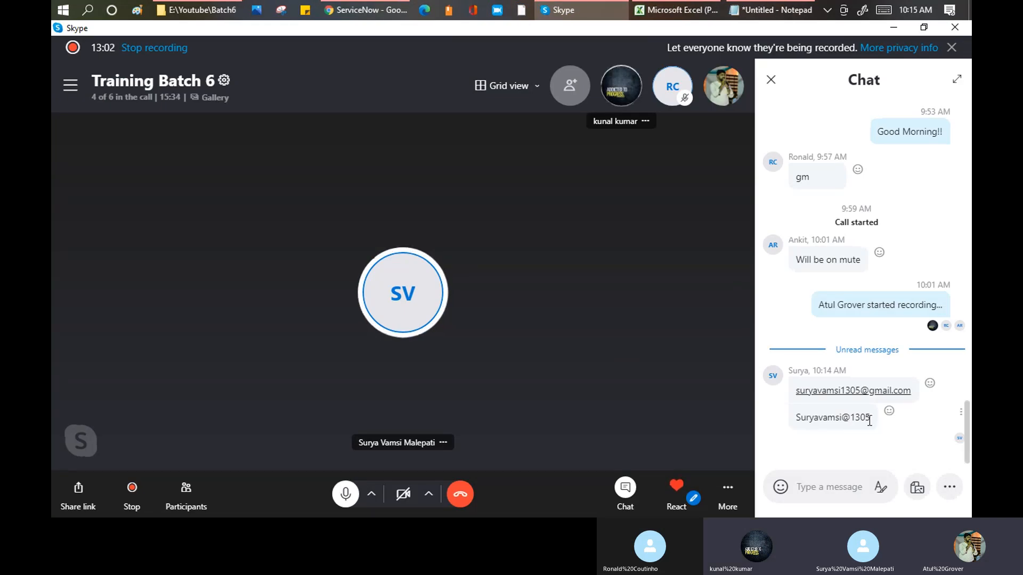
{"action": "left_click_drag", "start_coordinate": [870, 420], "coordinate": [797, 419]}
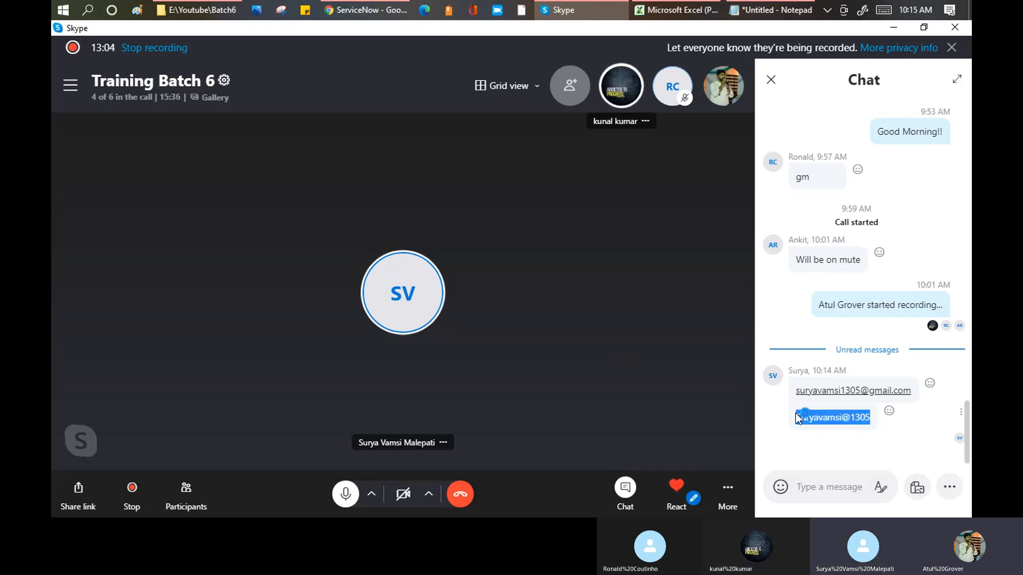
{"action": "key", "text": "alt+Tab"}
{"action": "left_click", "coordinate": [80, 192]}
{"action": "key", "text": "ctrl+v"}
{"action": "left_click", "coordinate": [205, 230]}
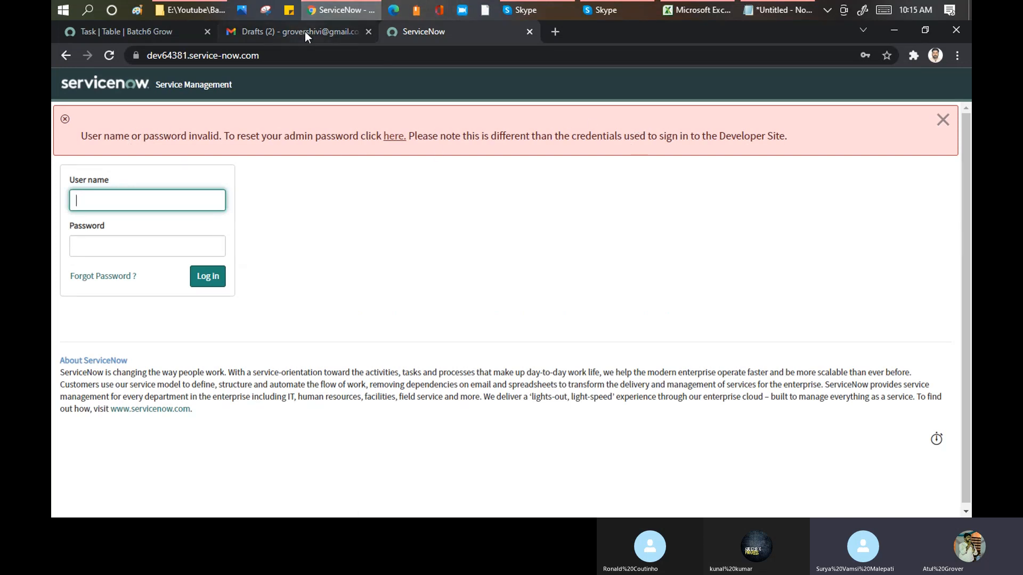
- Paste the password from the Skype chat into User name, remove everything from the @ sign onward, and dismiss the login error
{"action": "left_click", "coordinate": [525, 11]}
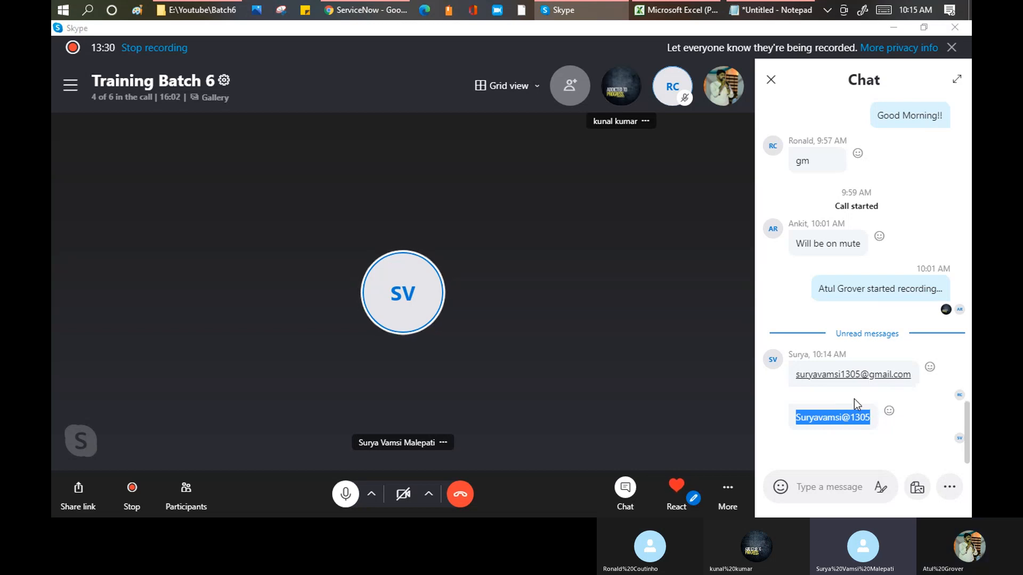
{"action": "key", "text": "alt+Tab"}
{"action": "key", "text": "ctrl+v"}
{"action": "left_click_drag", "start_coordinate": [119, 202], "coordinate": [172, 201]}
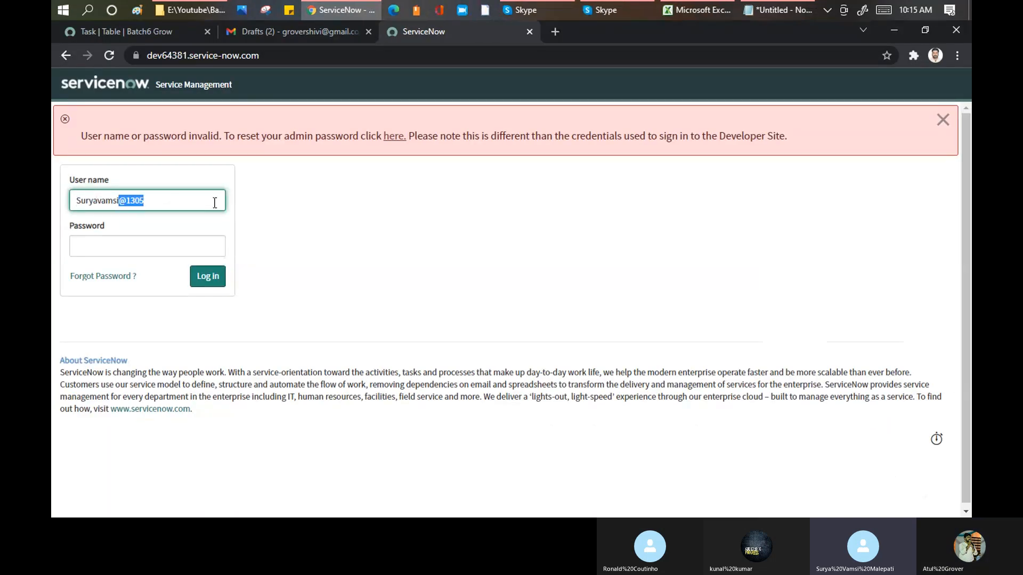
{"action": "key", "text": "BackSpace"}
{"action": "left_click", "coordinate": [170, 244]}
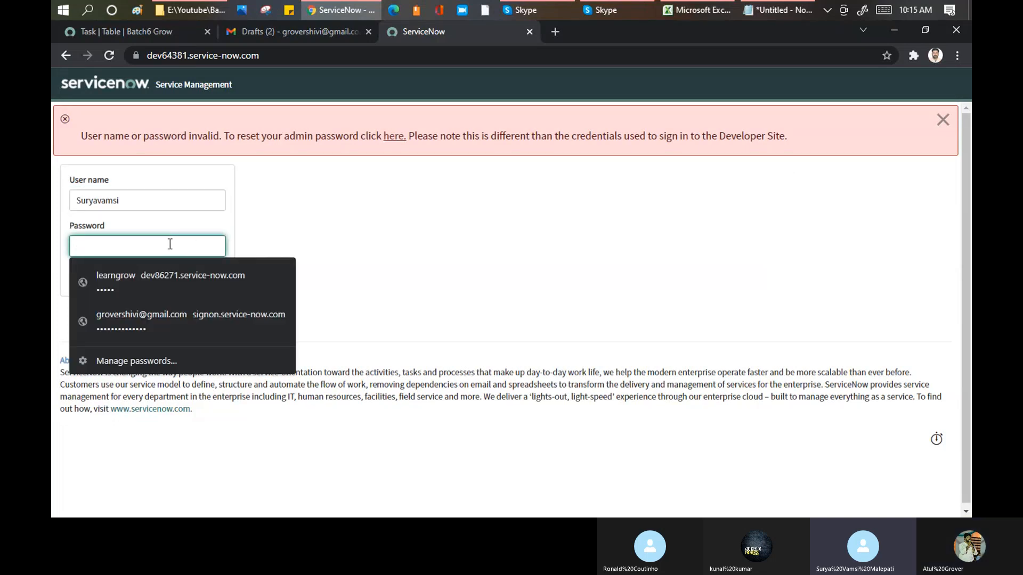
{"action": "left_click", "coordinate": [942, 121]}
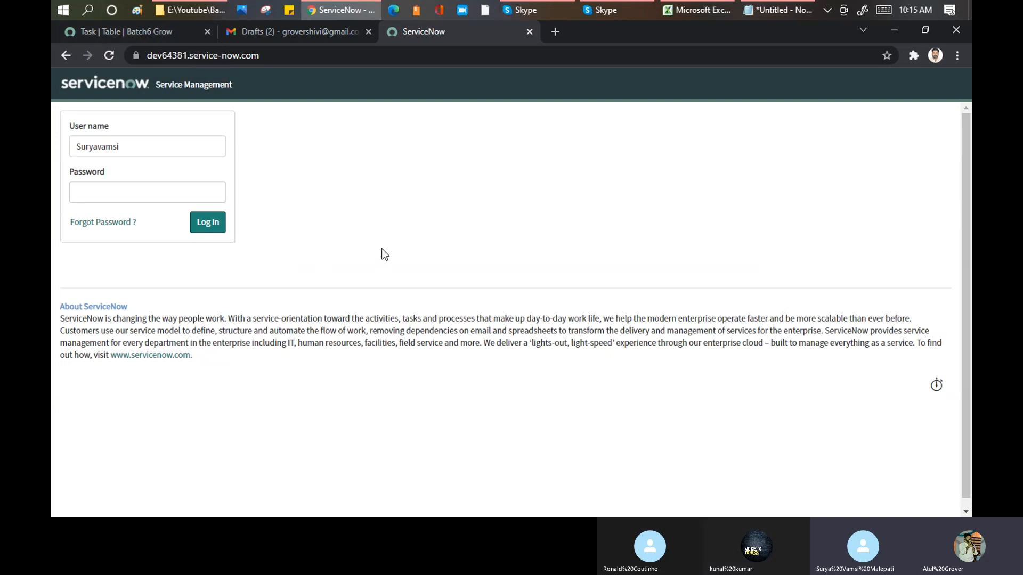
- Replace the user name on the dev64381 login page with admin and move on to the Password field
{"action": "left_click", "coordinate": [112, 194]}
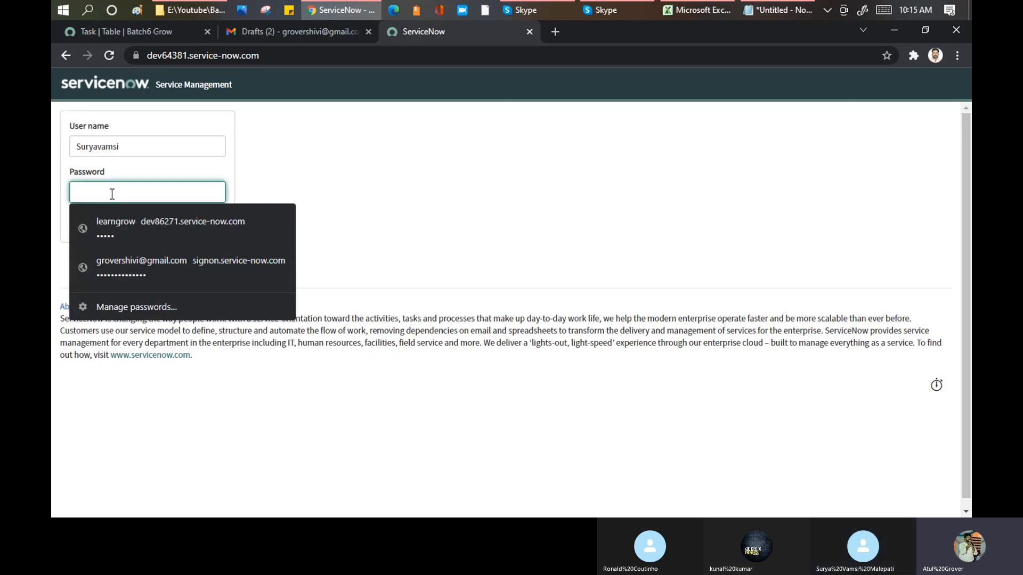
{"action": "left_click", "coordinate": [160, 146]}
{"action": "double_click", "coordinate": [77, 145]}
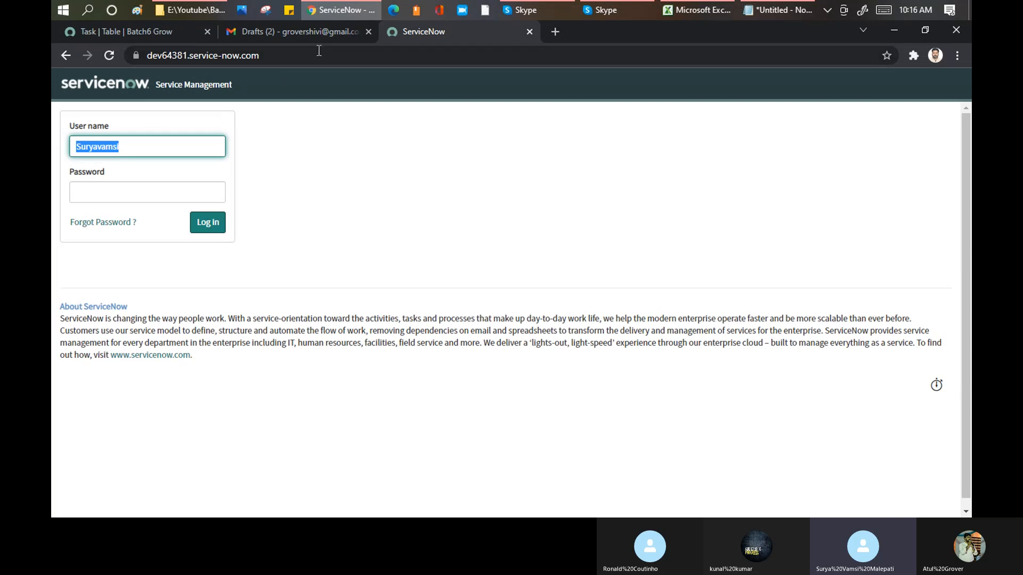
{"action": "left_click", "coordinate": [142, 34]}
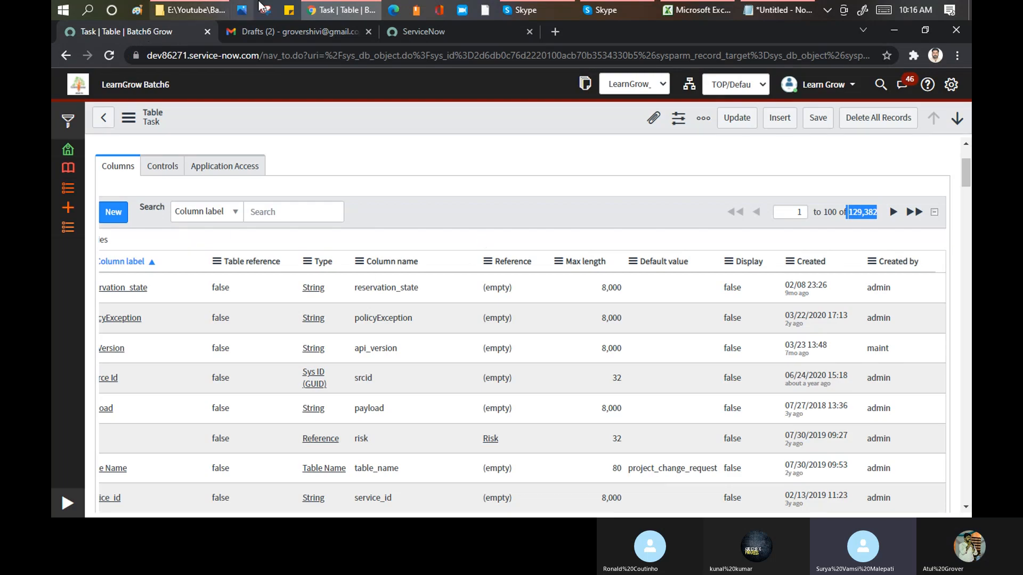
{"action": "left_click", "coordinate": [425, 33]}
{"action": "type", "text": "admin"}
{"action": "key", "text": "Tab"}
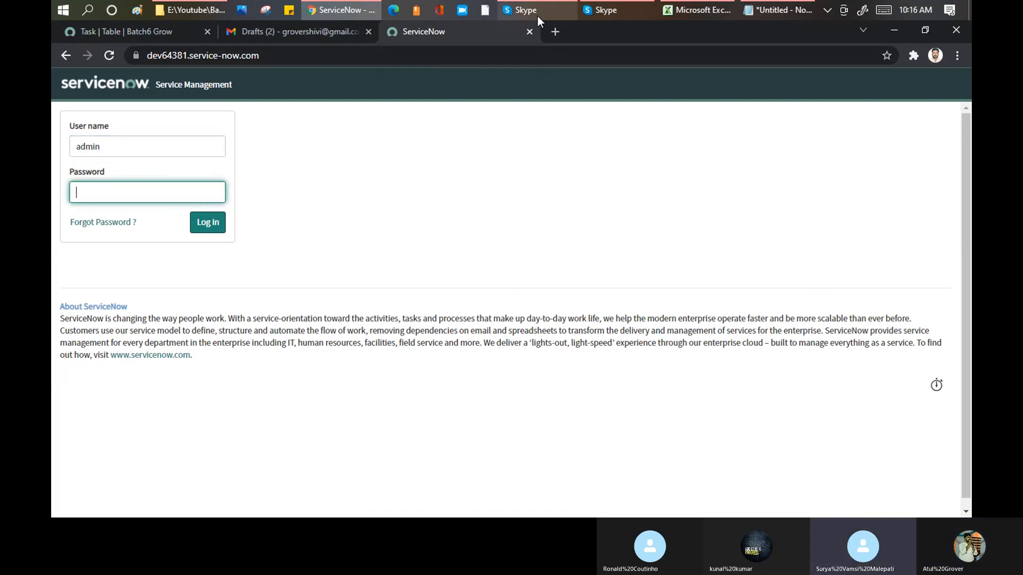
- Switch to the Skype call, select the shared account password in the chat, and close the chat
{"action": "mouse_move", "coordinate": [537, 15]}
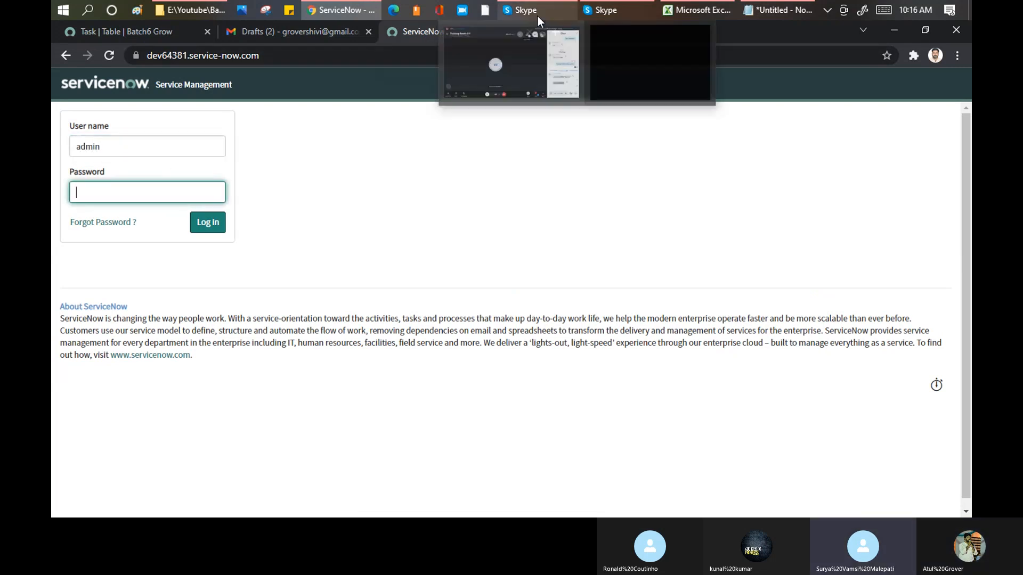
{"action": "left_click", "coordinate": [517, 45]}
{"action": "double_click", "coordinate": [833, 417]}
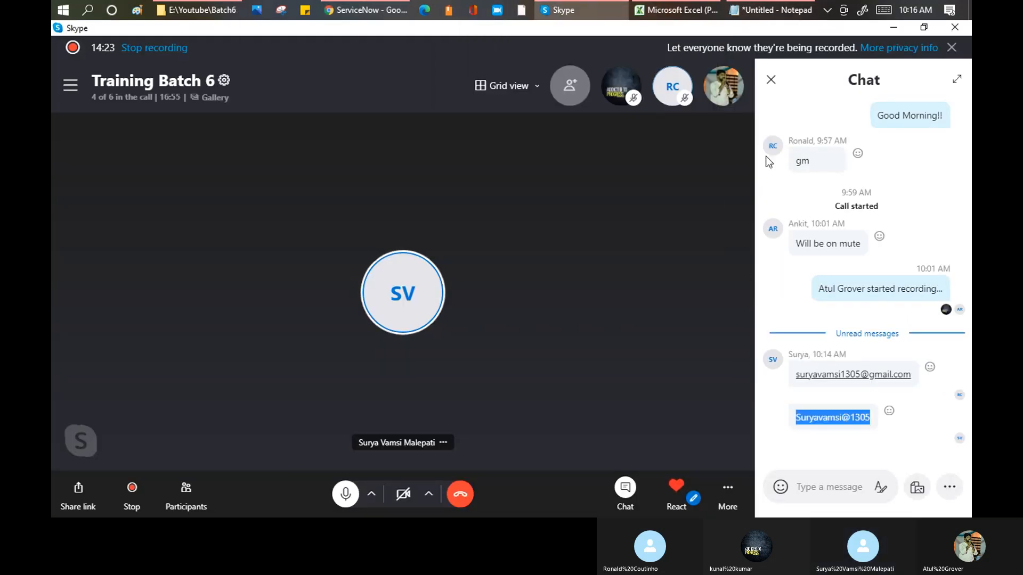
{"action": "left_click", "coordinate": [771, 81]}
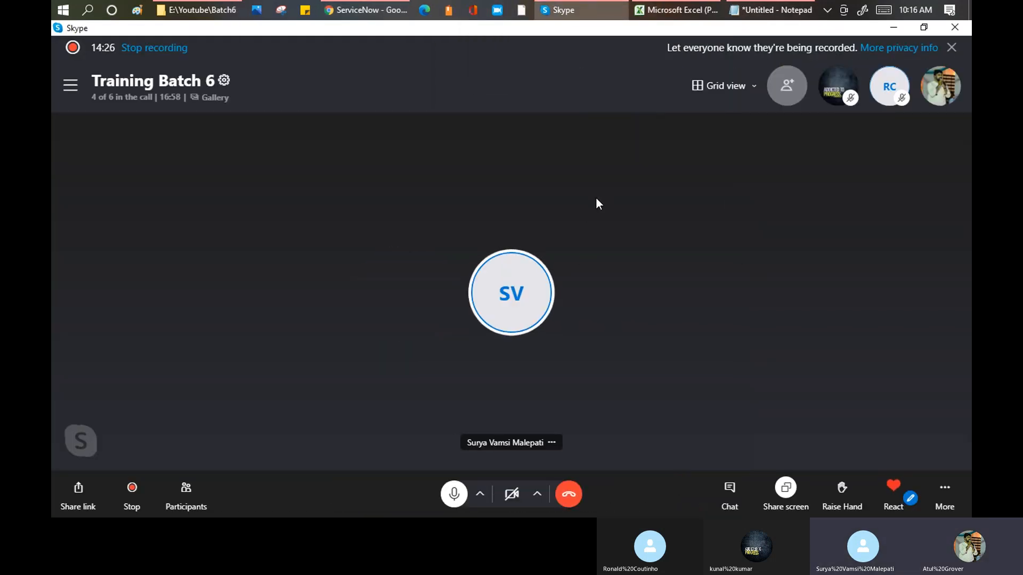
- Switch back to Chrome, open the ServiceNow Developer site (developer.servicenow.com) in a new tab, and go to its sign-in page
{"action": "mouse_move", "coordinate": [369, 14]}
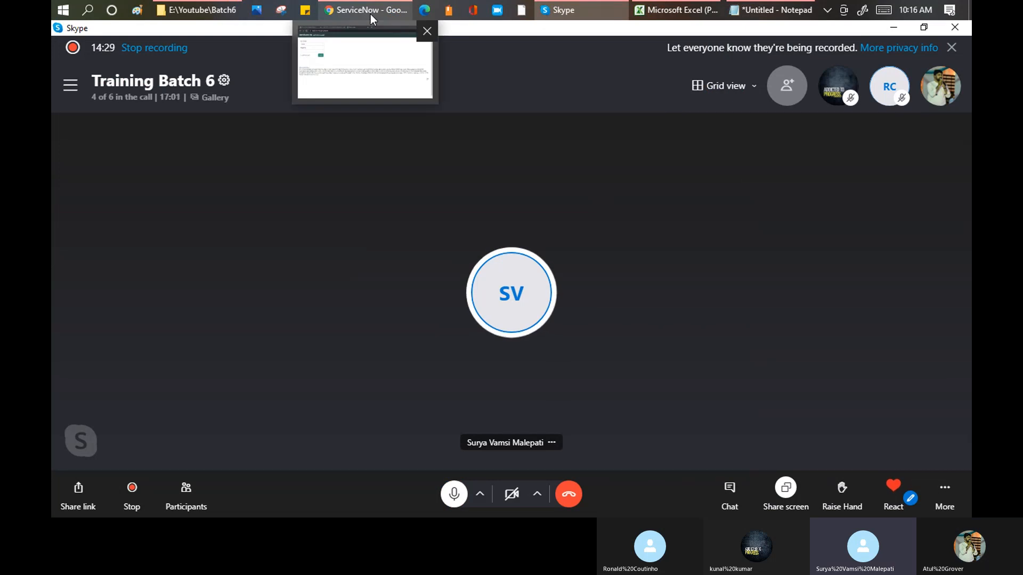
{"action": "left_click", "coordinate": [371, 12]}
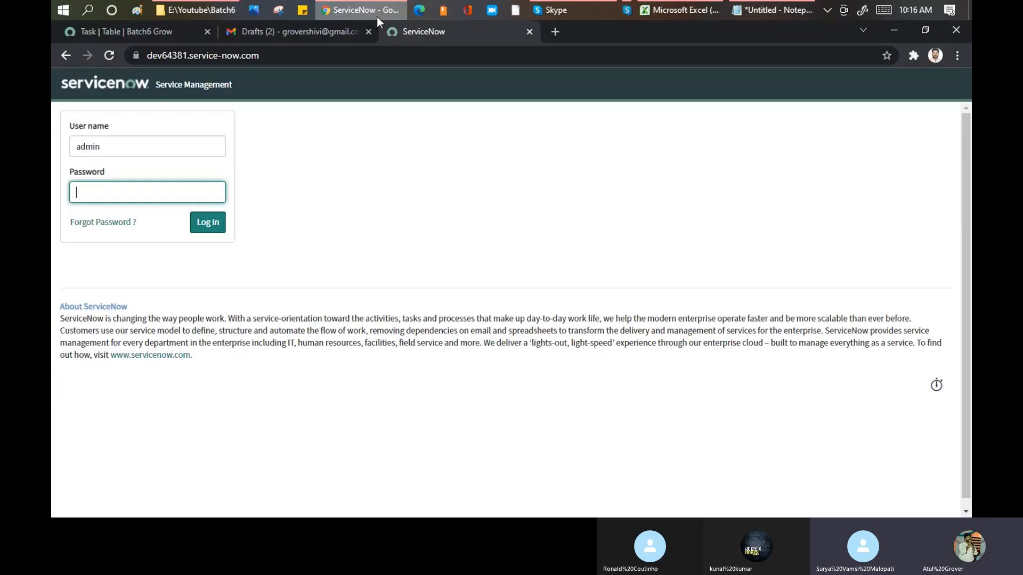
{"action": "left_click", "coordinate": [556, 29]}
{"action": "type", "text": "devl"}
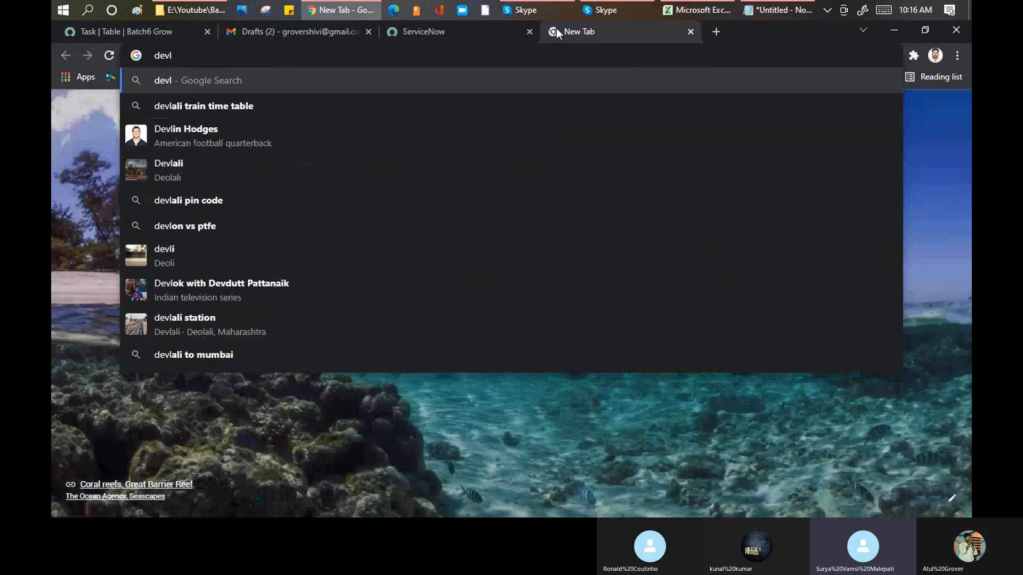
{"action": "key", "text": "BackSpace"}
{"action": "type", "text": "elop"}
{"action": "key", "text": "Return"}
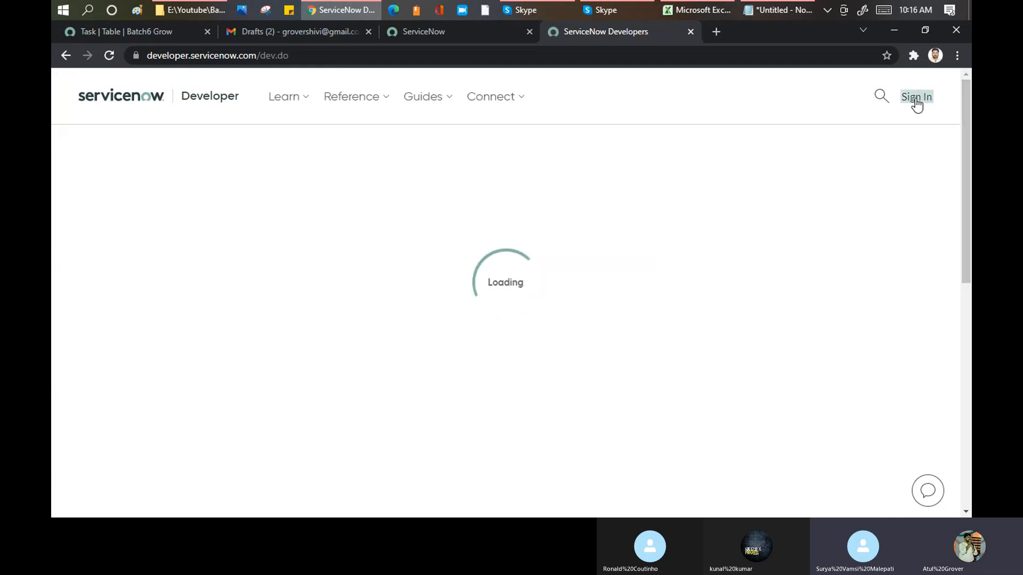
{"action": "left_click", "coordinate": [916, 98]}
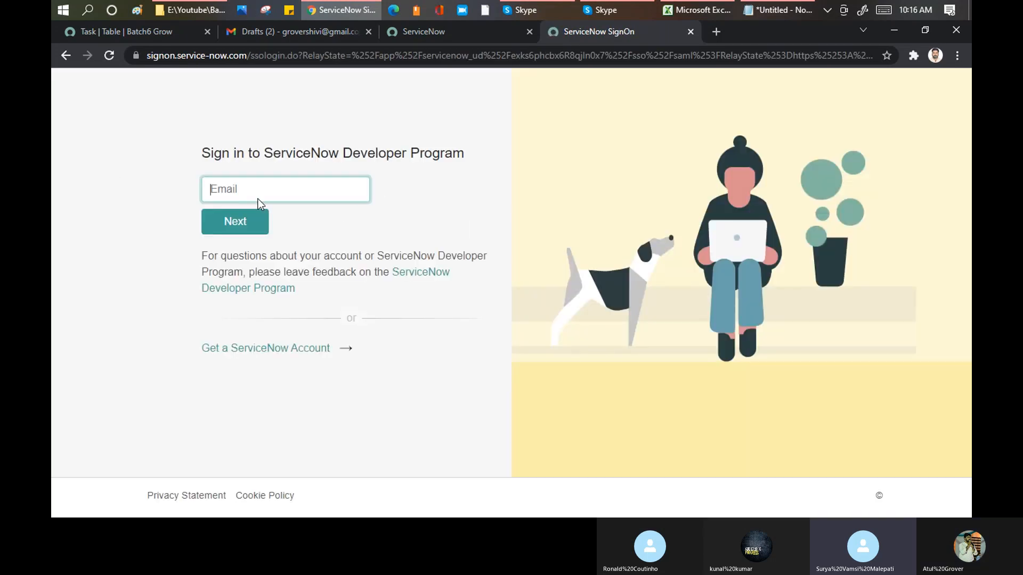
- Sign in to the ServiceNow Developer Program with the saved account e-mail and the account password
{"action": "left_click_drag", "start_coordinate": [327, 188], "coordinate": [206, 190]}
{"action": "type", "text": "atul."}
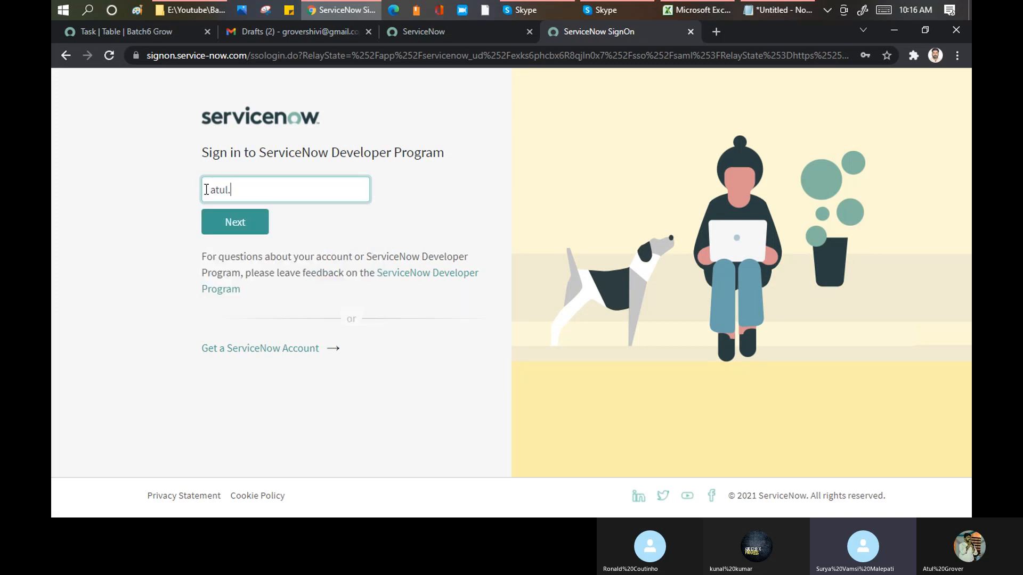
{"action": "key", "text": "BackSpace"}
{"action": "key", "text": "Escape"}
{"action": "left_click", "coordinate": [276, 201]}
{"action": "left_click", "coordinate": [277, 229]}
{"action": "left_click", "coordinate": [254, 233]}
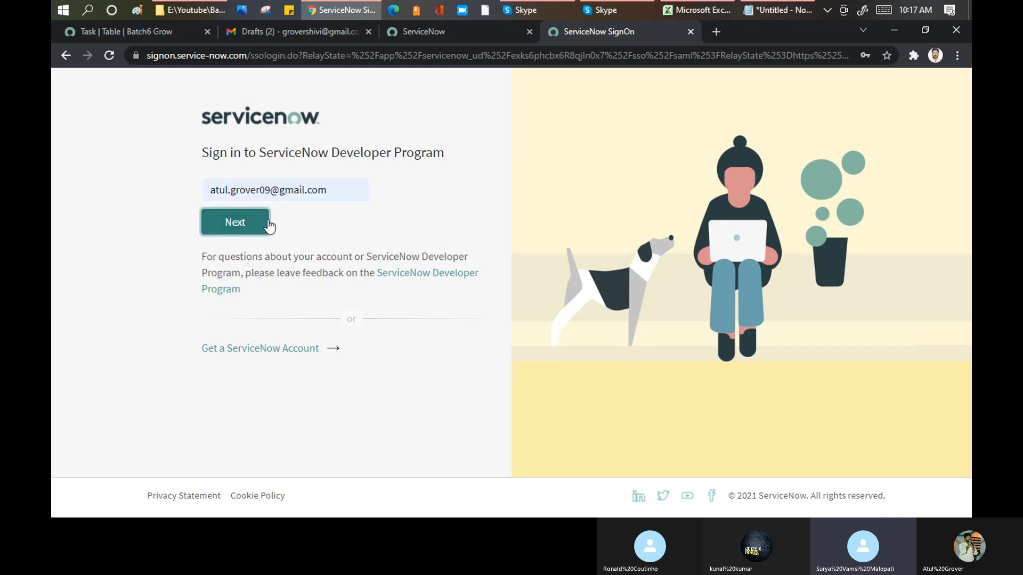
{"action": "left_click", "coordinate": [277, 227]}
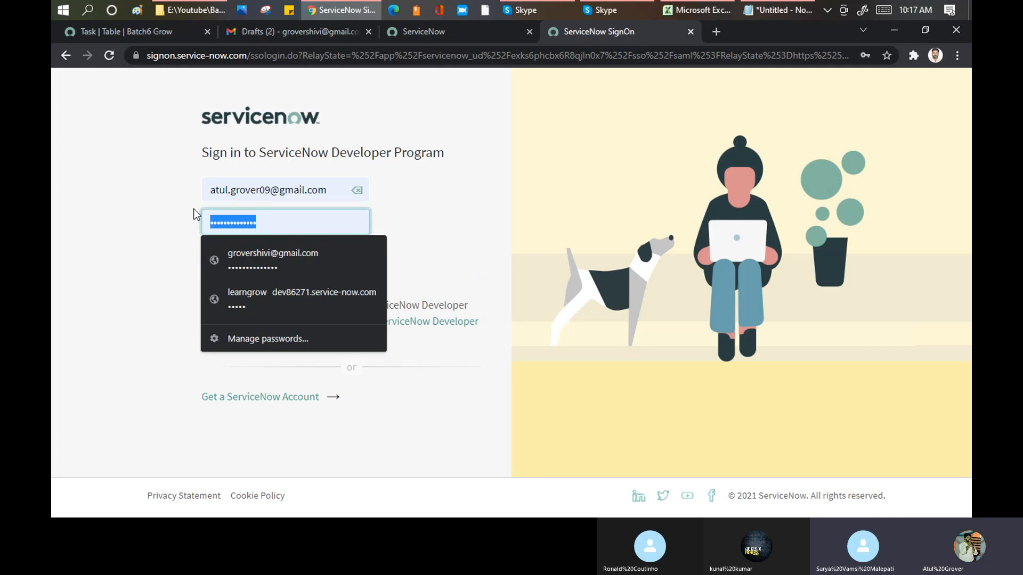
{"action": "type", "text": "*******"}
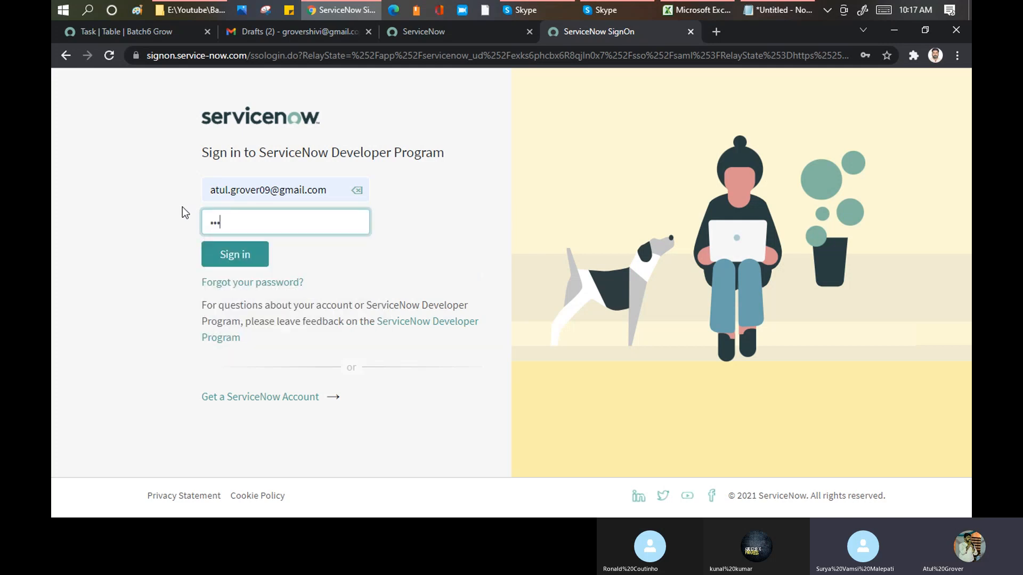
{"action": "type", "text": "****"}
{"action": "left_click", "coordinate": [239, 253]}
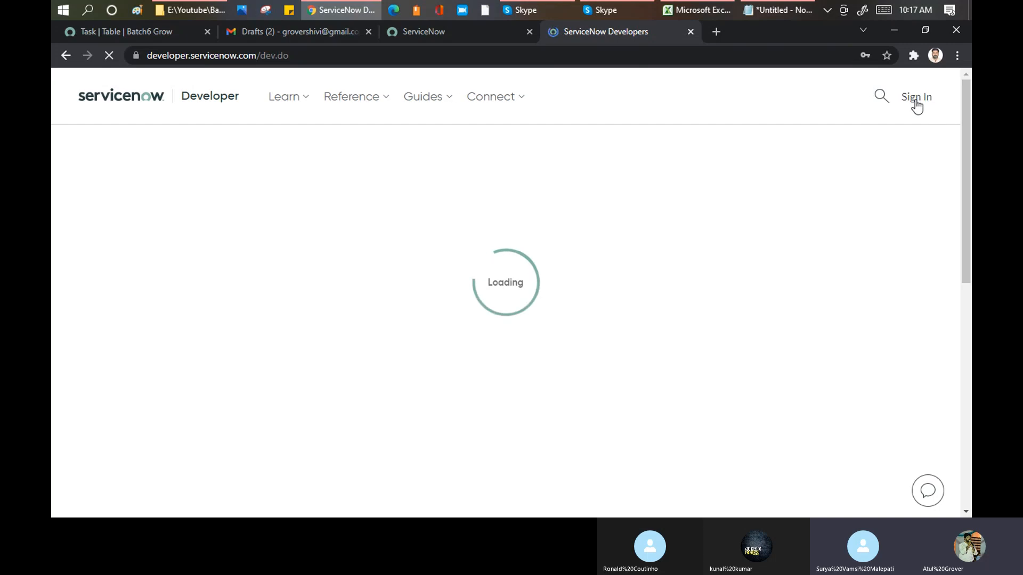
- Show the instance's login credentials through Manage instance password, highlight the password, and close the instance actions dialog
{"action": "left_click", "coordinate": [916, 99]}
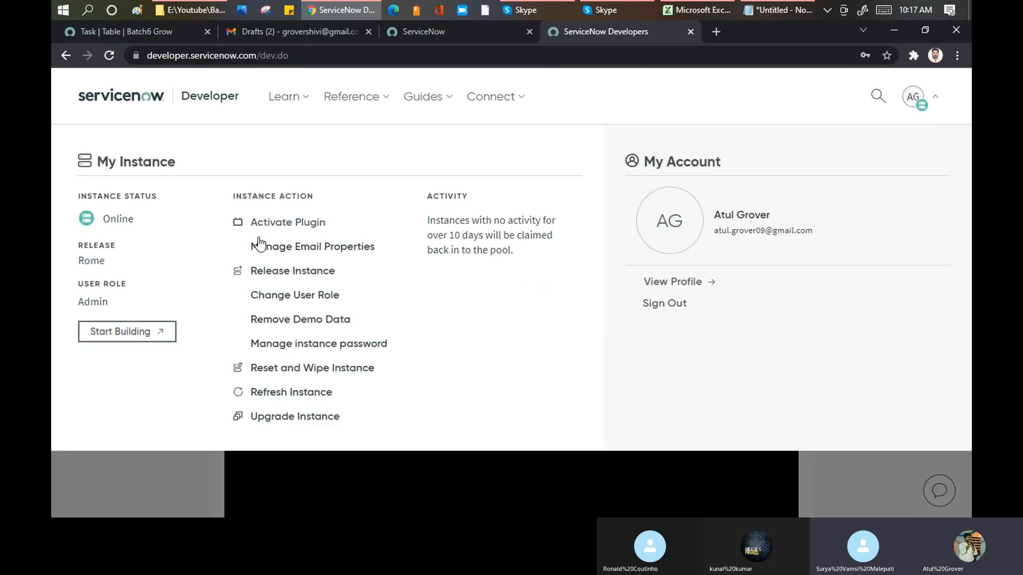
{"action": "left_click", "coordinate": [291, 345]}
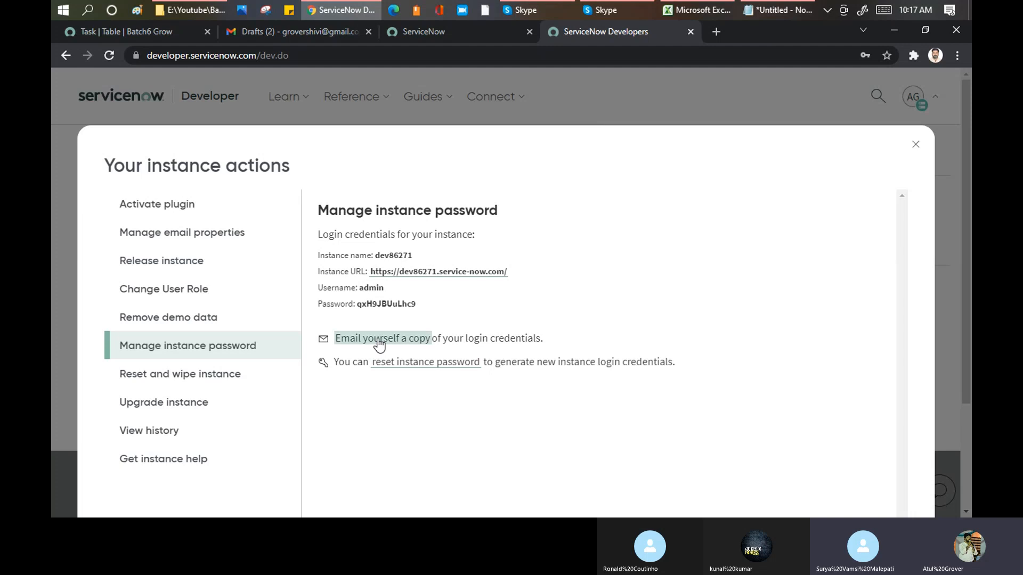
{"action": "double_click", "coordinate": [384, 305]}
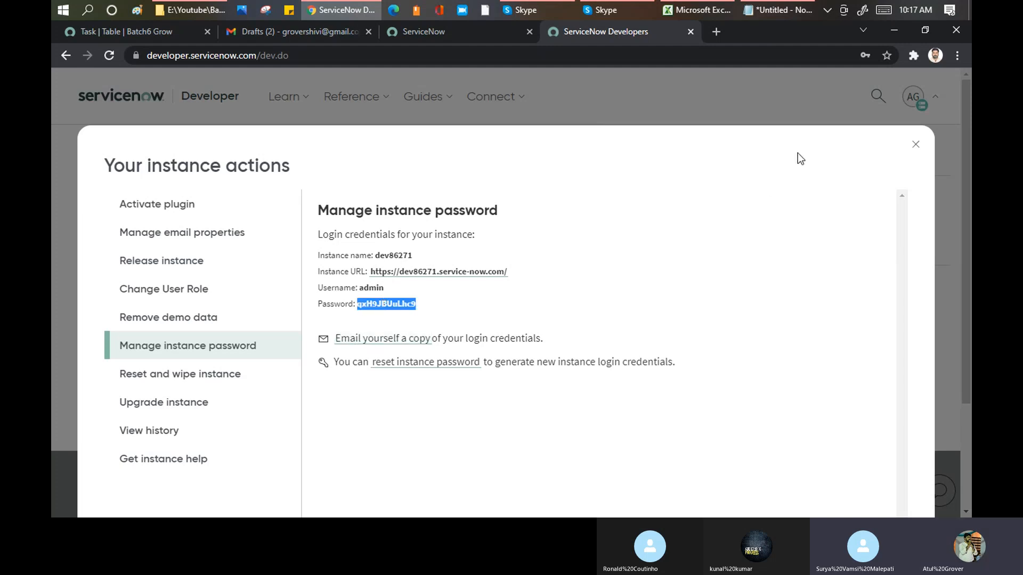
{"action": "left_click", "coordinate": [913, 147]}
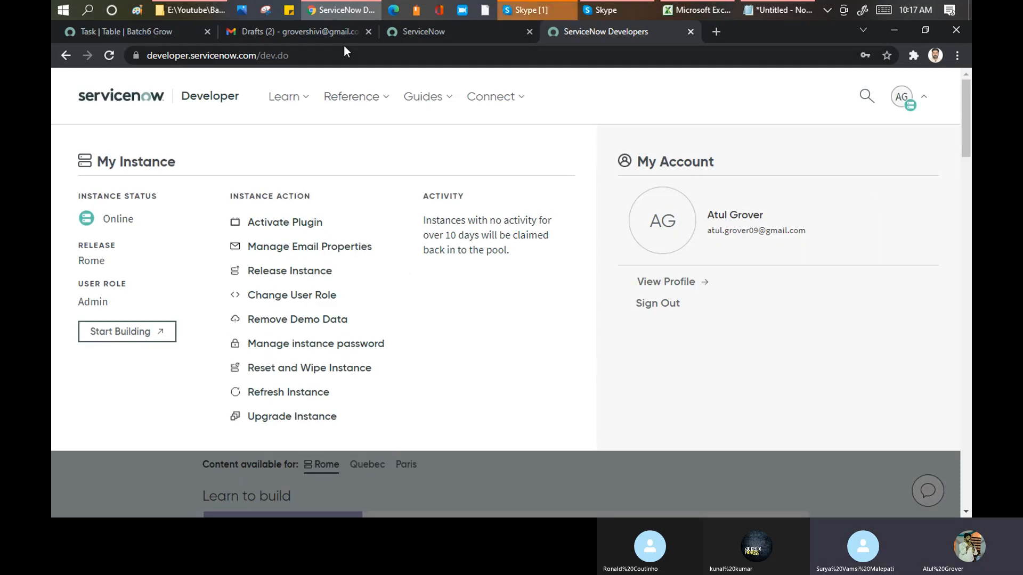
- Return to the dev64381 login page and highlight the About ServiceNow text
{"action": "left_click", "coordinate": [452, 31]}
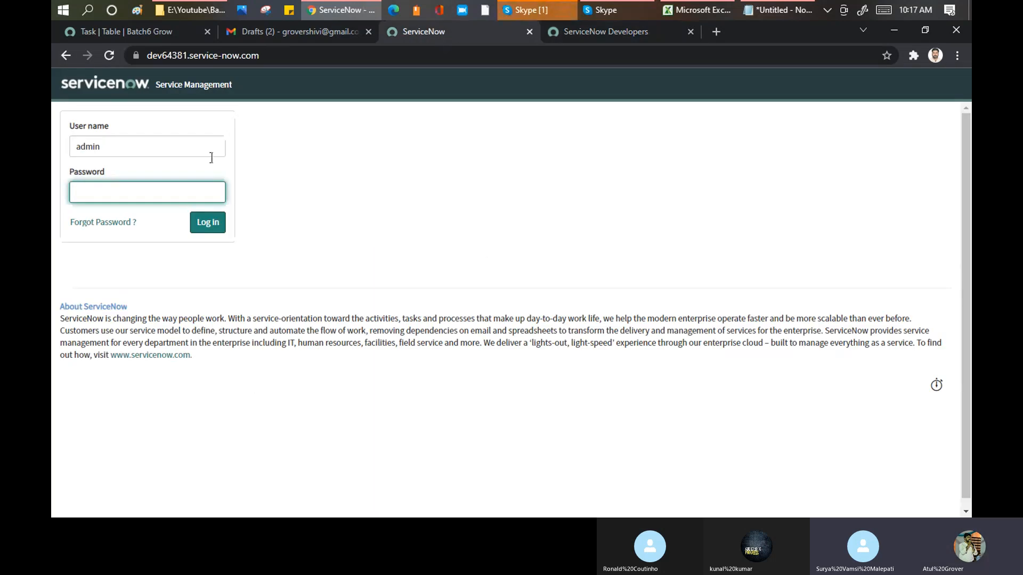
{"action": "left_click", "coordinate": [141, 190]}
{"action": "left_click", "coordinate": [385, 159]}
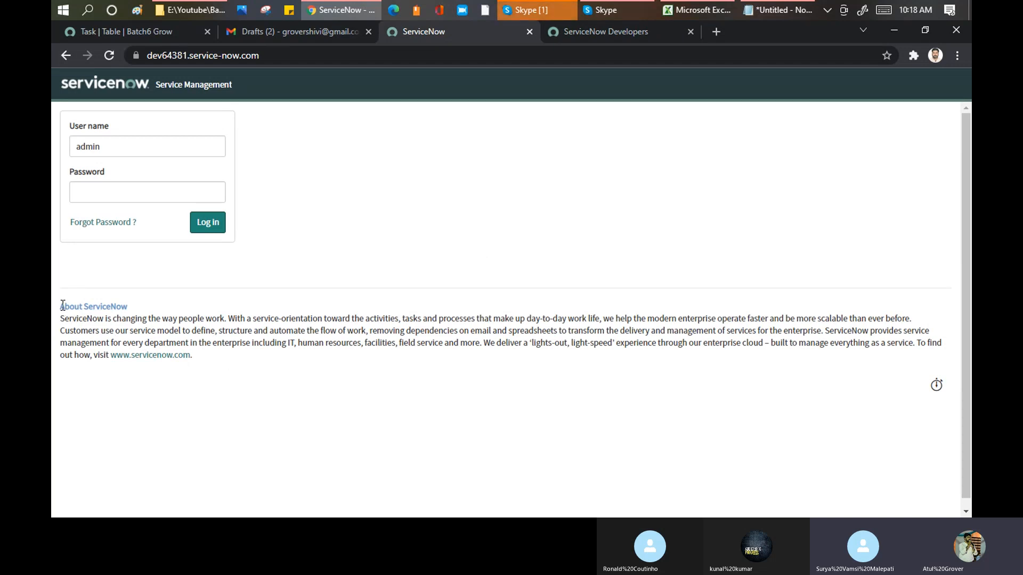
{"action": "left_click_drag", "start_coordinate": [61, 306], "coordinate": [247, 362]}
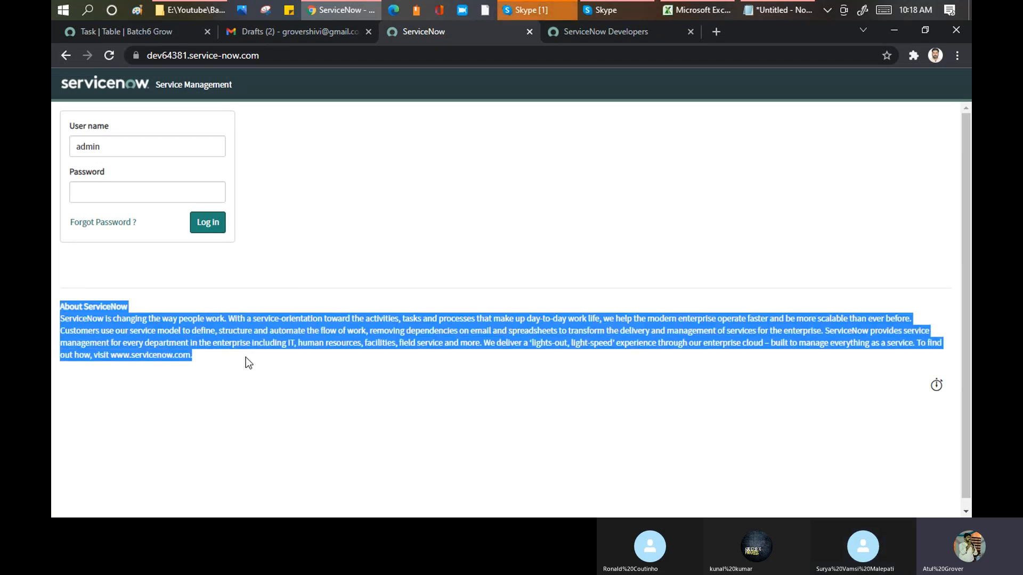
- Copy the newly shared instance password from the Skype chat, enter it in the dev64381 Password field, and log in
{"action": "left_click", "coordinate": [525, 12]}
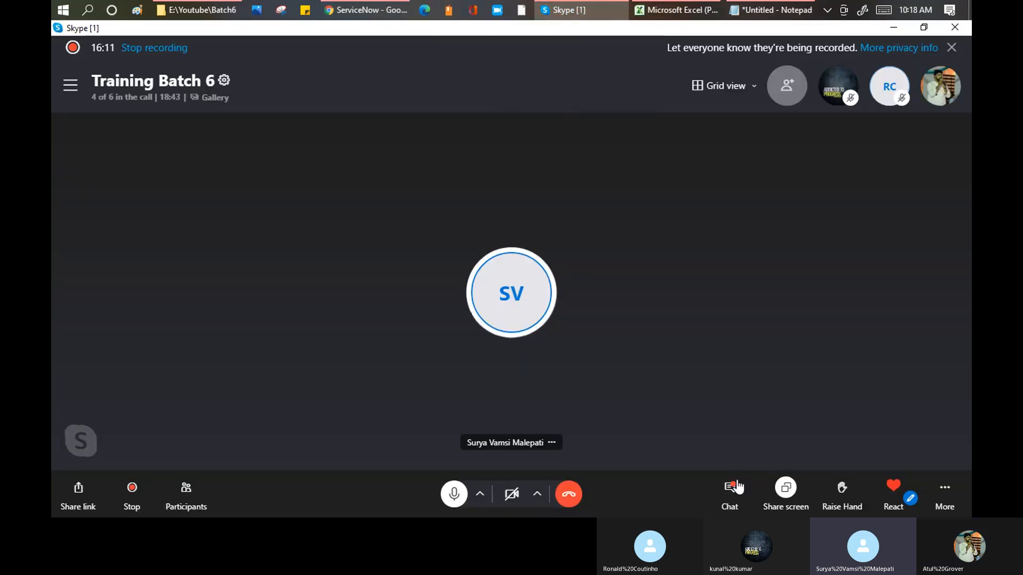
{"action": "left_click", "coordinate": [729, 486]}
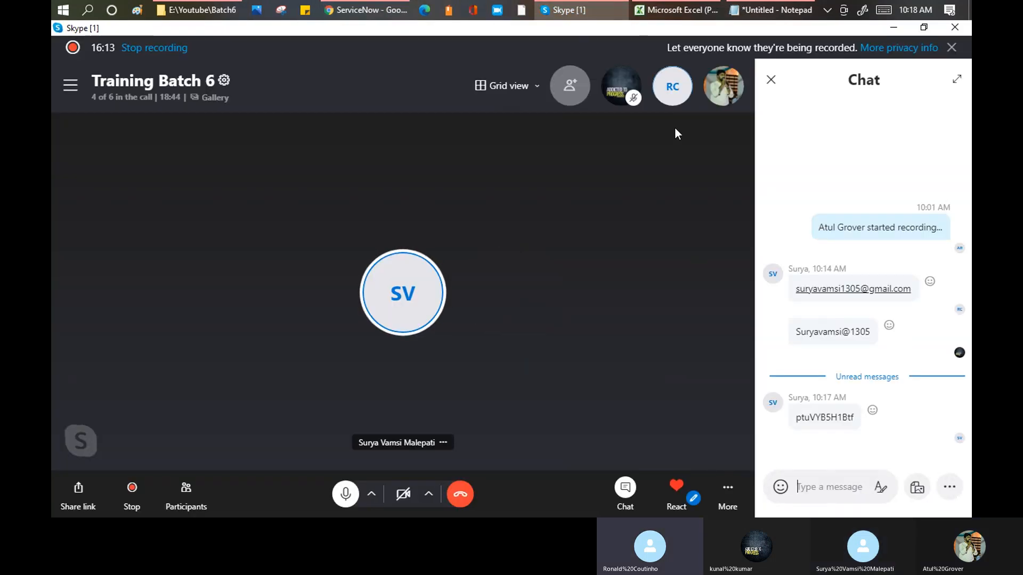
{"action": "double_click", "coordinate": [830, 417]}
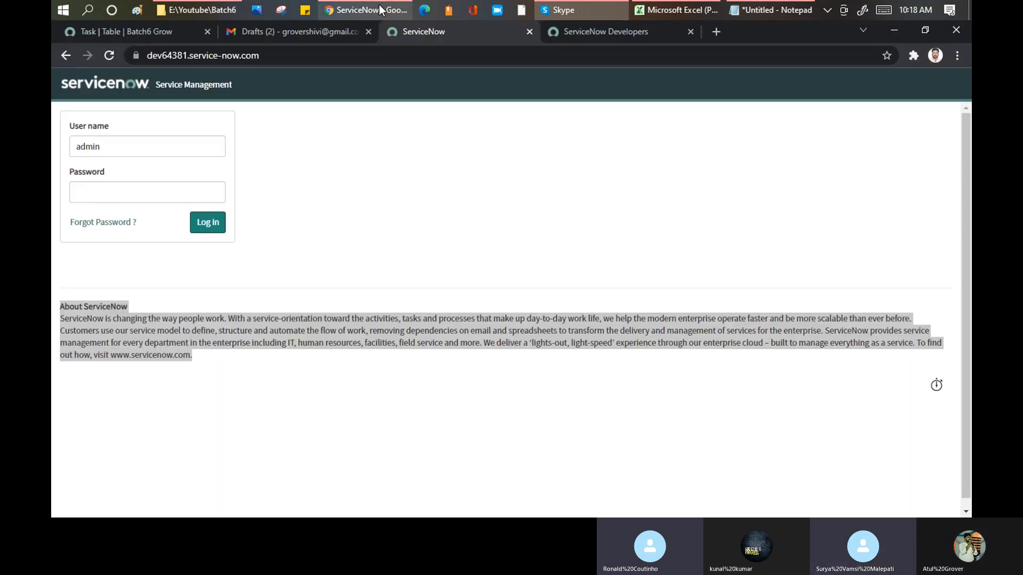
{"action": "left_click", "coordinate": [365, 10]}
{"action": "left_click", "coordinate": [87, 202]}
{"action": "key", "text": "ctrl+v"}
{"action": "left_click", "coordinate": [205, 223]}
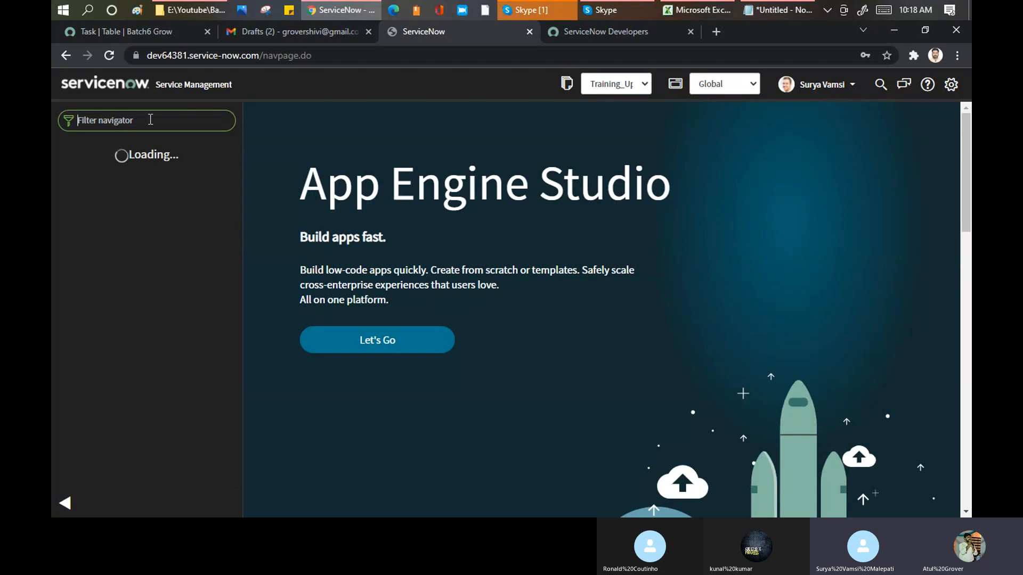
- Filter the navigator for "tables" and open the Tables module under System Definition
{"action": "type", "text": "tables"}
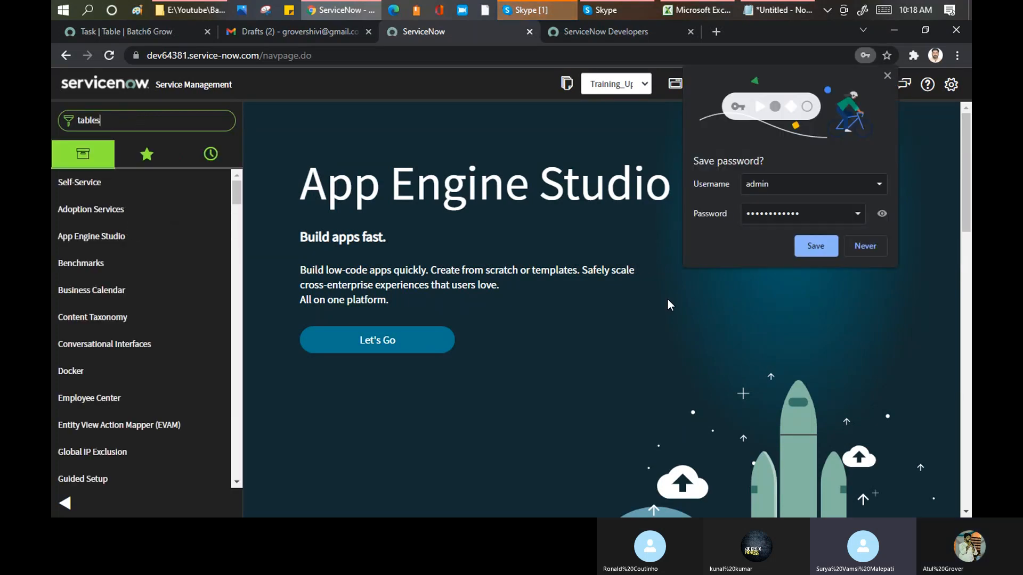
{"action": "scroll", "coordinate": [69, 266], "scroll_direction": "down", "scroll_amount": 3}
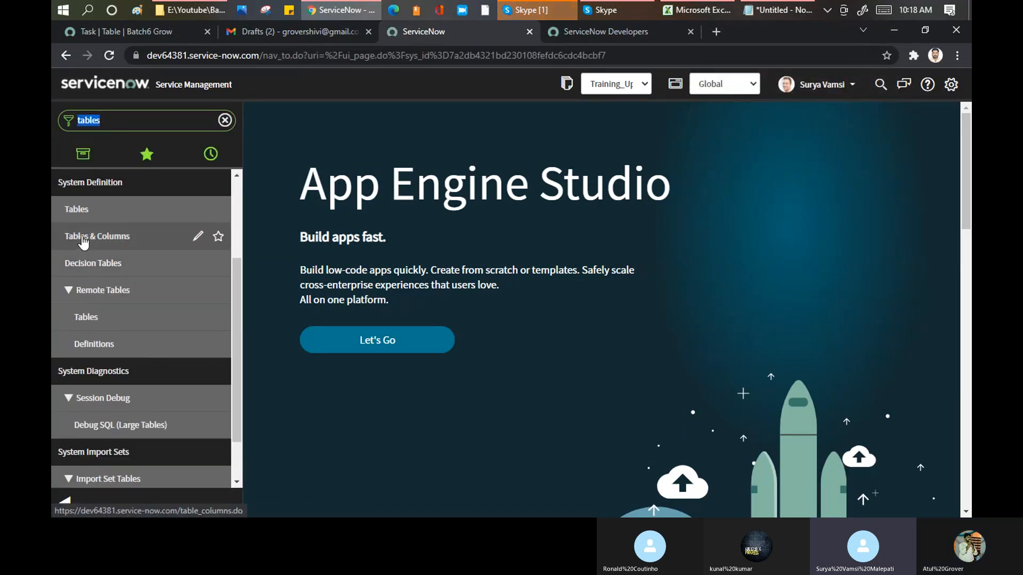
{"action": "left_click", "coordinate": [86, 210]}
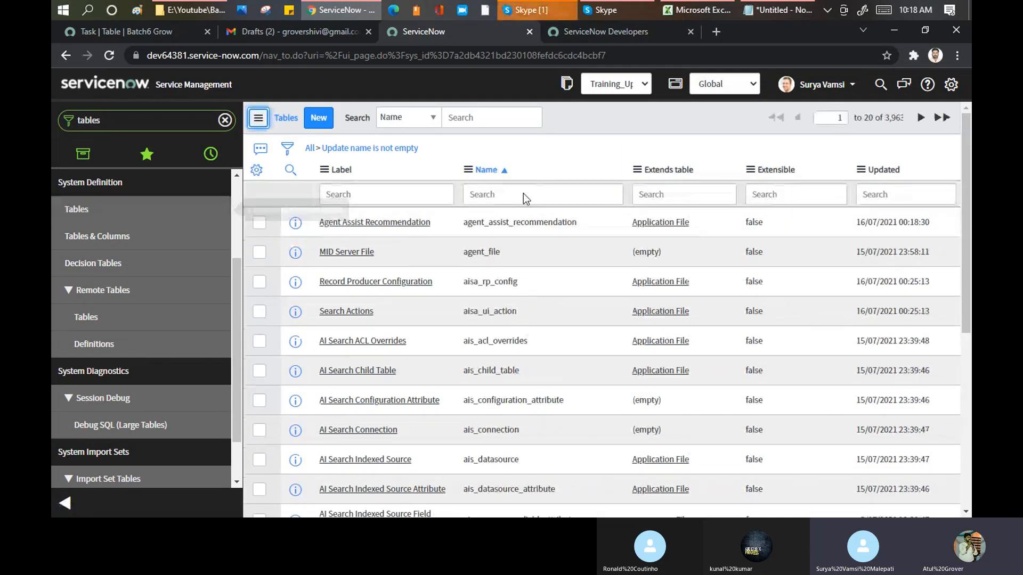
- Filter the Tables list by name with task%, collapse the navigator, and open the Task table's record
{"action": "left_click", "coordinate": [523, 194]}
{"action": "type", "text": "t"}
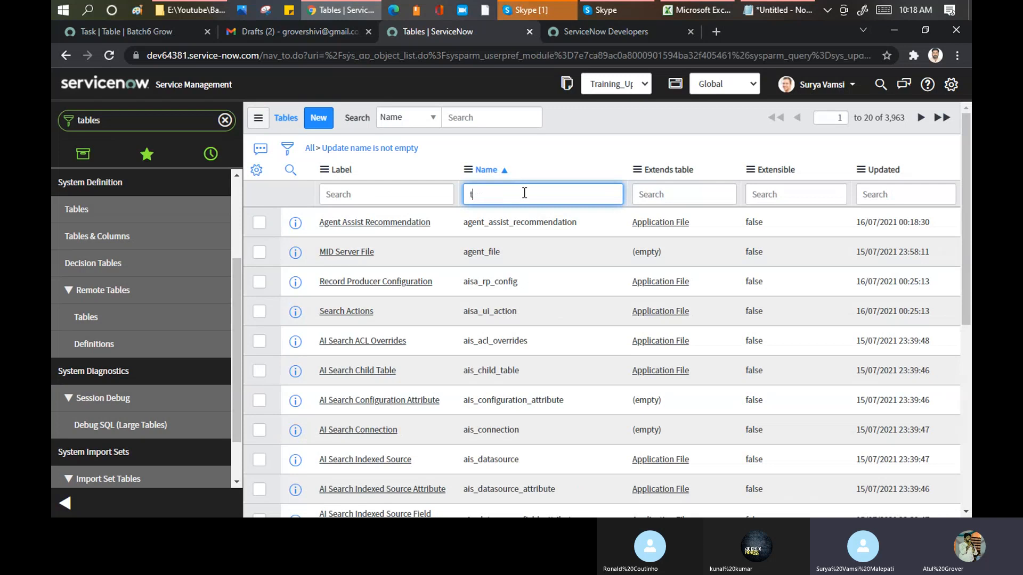
{"action": "type", "text": "ask%"}
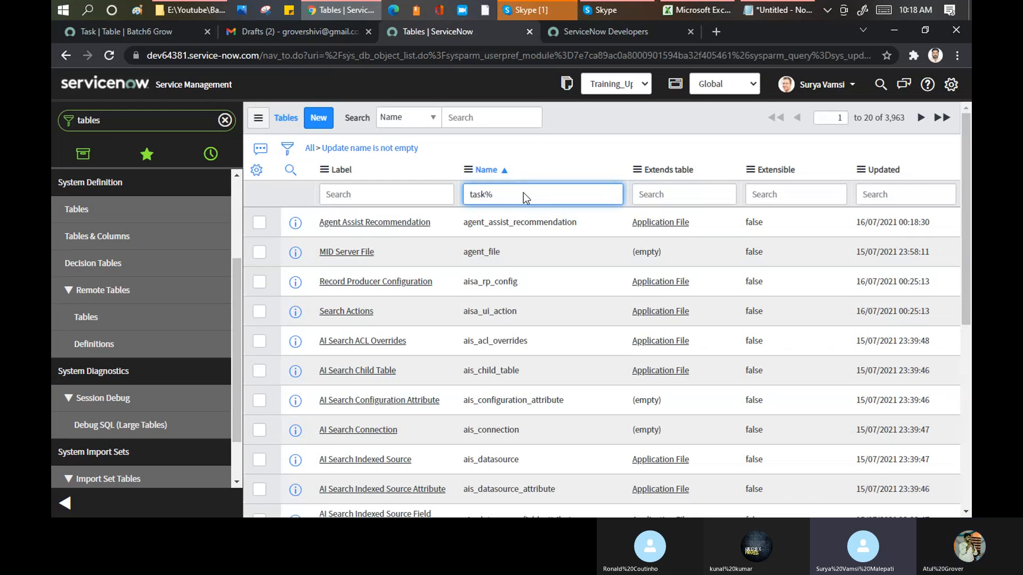
{"action": "key", "text": "Return"}
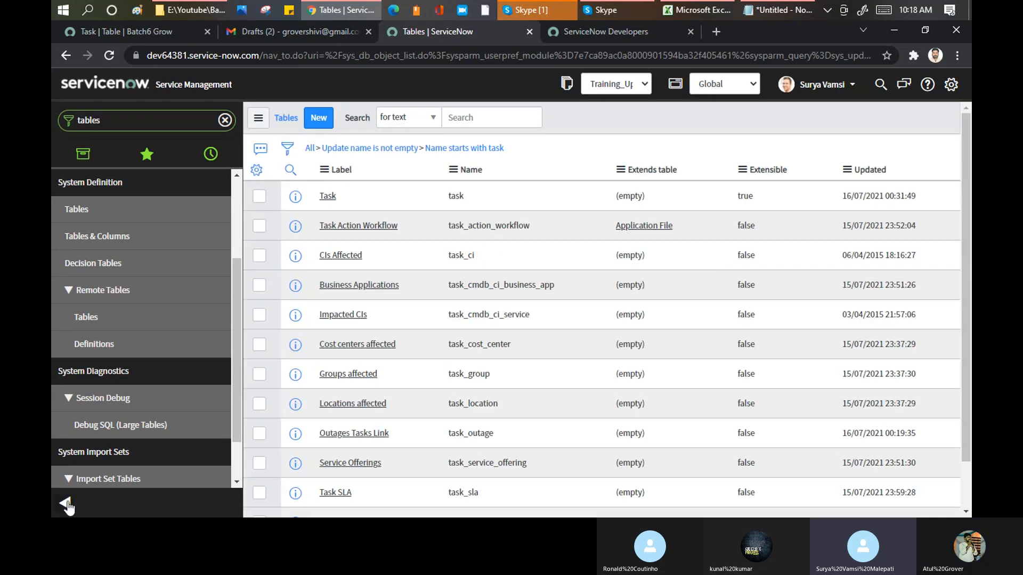
{"action": "left_click", "coordinate": [64, 503]}
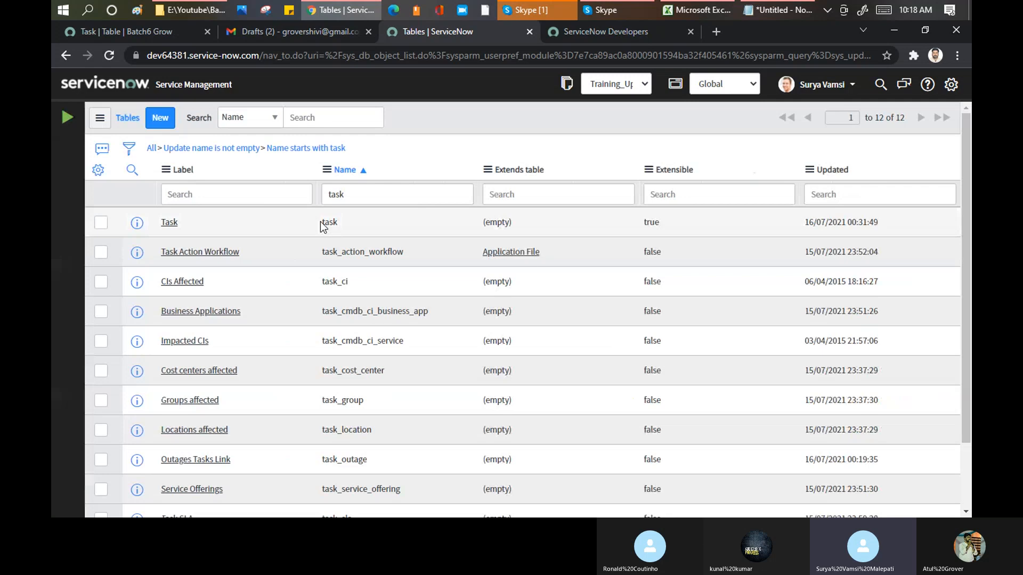
{"action": "left_click", "coordinate": [169, 227]}
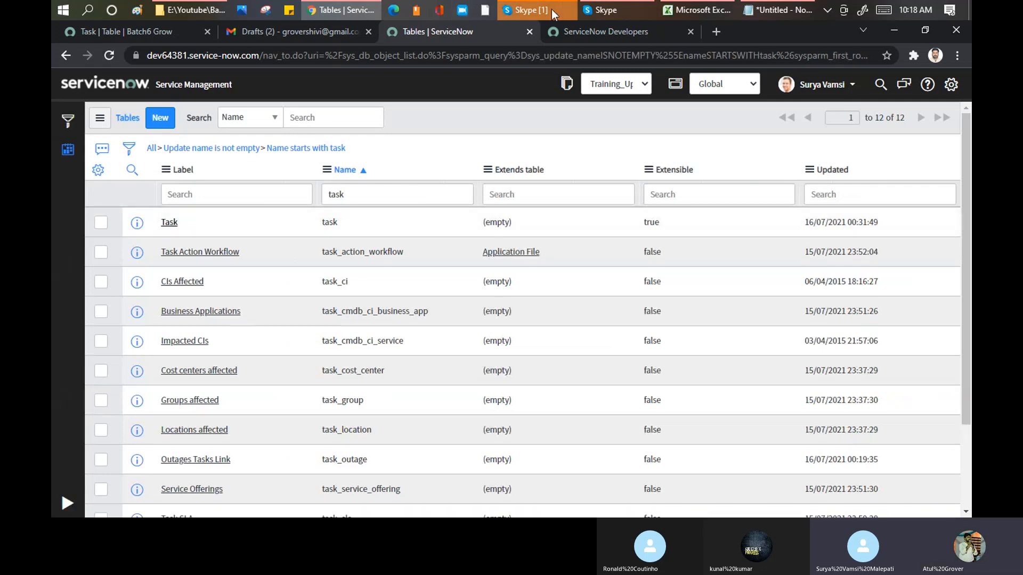
- Switch to the Skype call, mute the participant shown in the call, and return to the browser
{"action": "left_click", "coordinate": [549, 12]}
{"action": "right_click", "coordinate": [402, 294]}
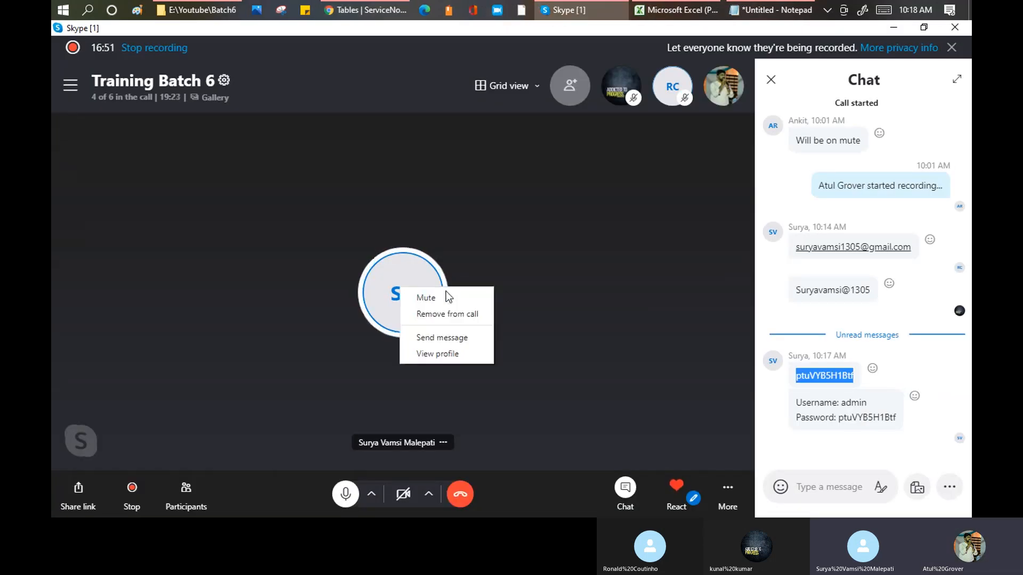
{"action": "left_click", "coordinate": [442, 301]}
{"action": "key", "text": "alt+Tab"}
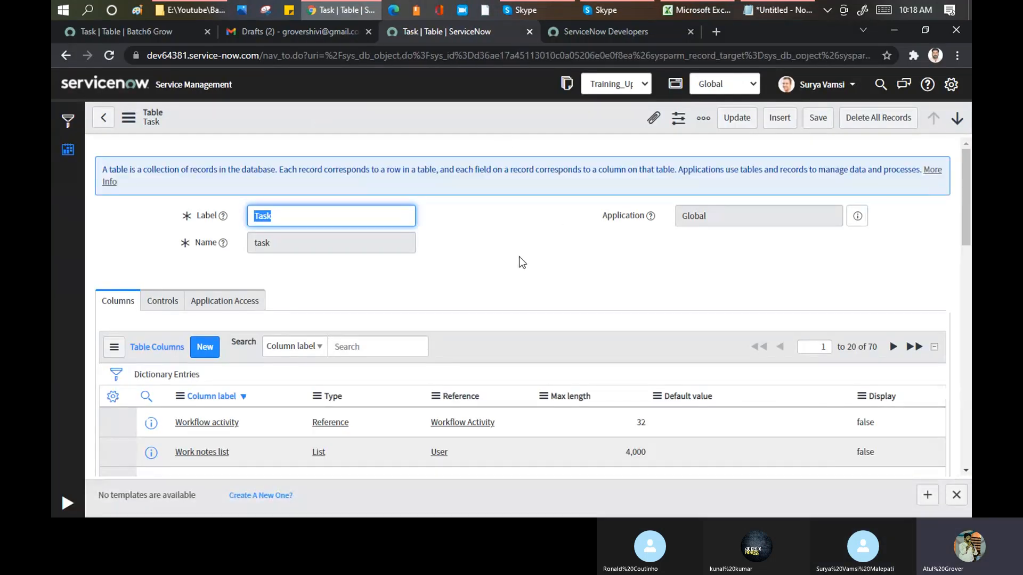
- Examine the Task table's column list, highlight its record count, and select the table's Label text
{"action": "scroll", "coordinate": [514, 251], "scroll_direction": "down", "scroll_amount": 3}
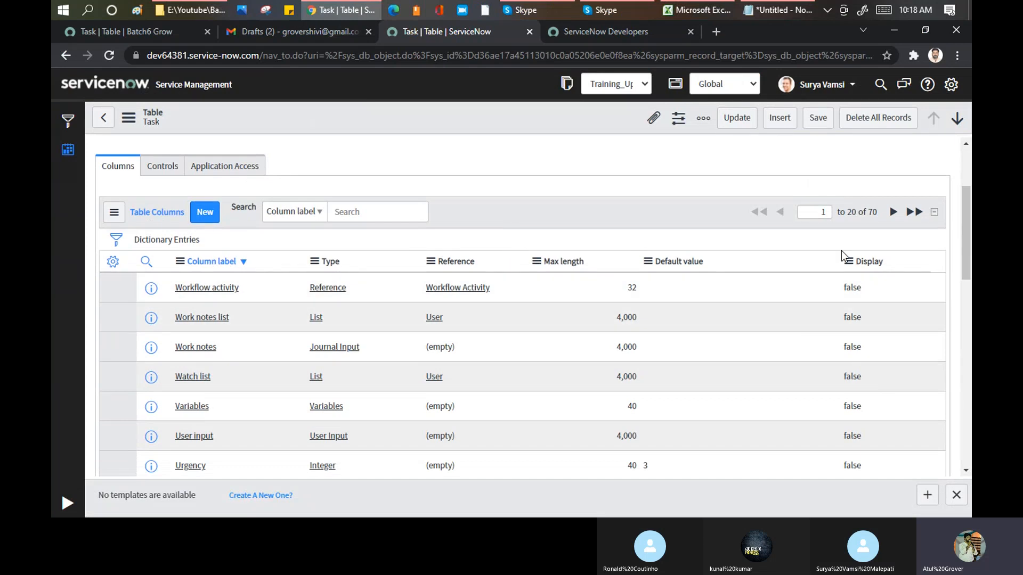
{"action": "left_click_drag", "start_coordinate": [876, 215], "coordinate": [851, 216]}
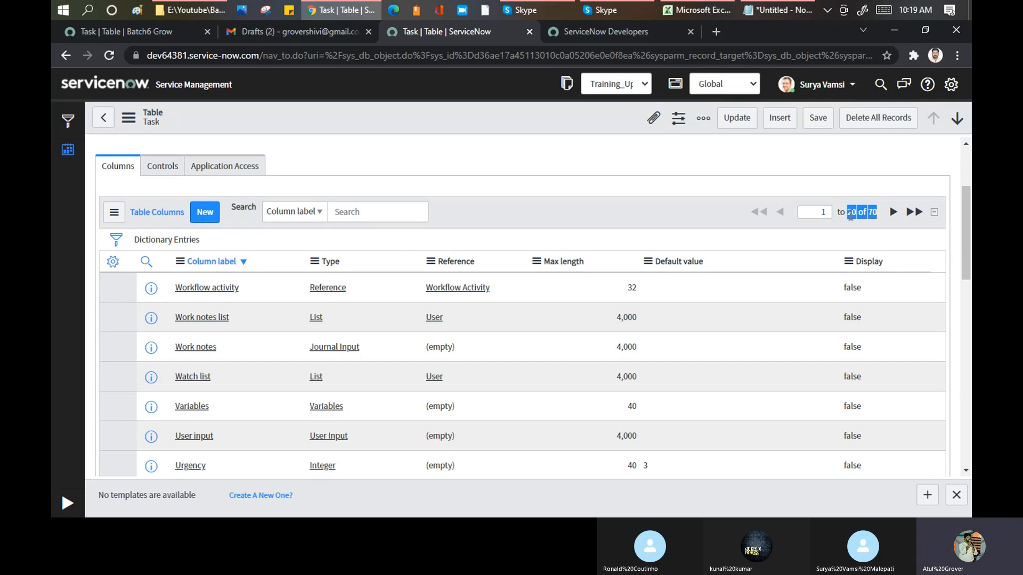
{"action": "left_click", "coordinate": [880, 213]}
{"action": "scroll", "coordinate": [183, 226], "scroll_direction": "up", "scroll_amount": 3}
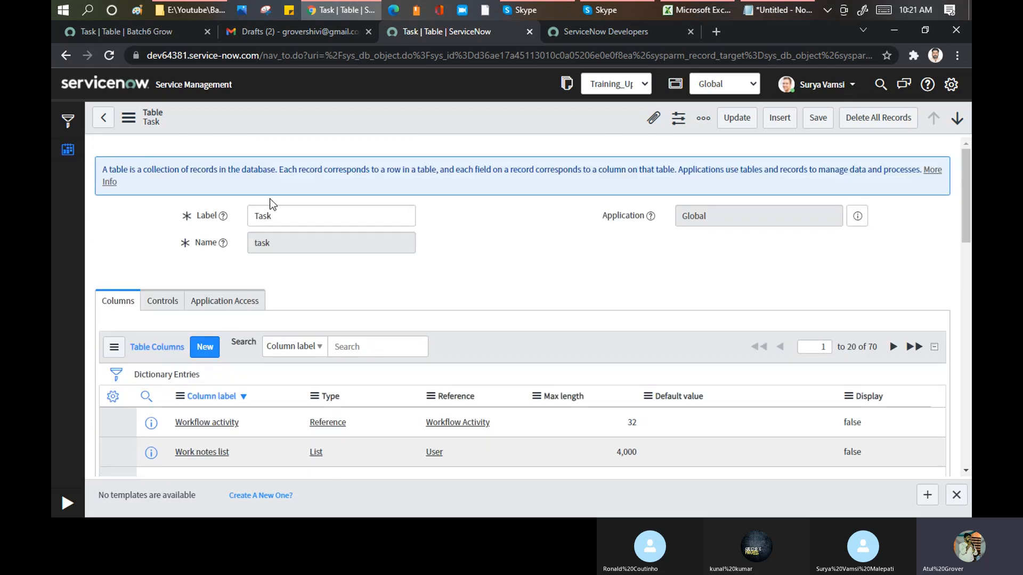
{"action": "left_click", "coordinate": [268, 218]}
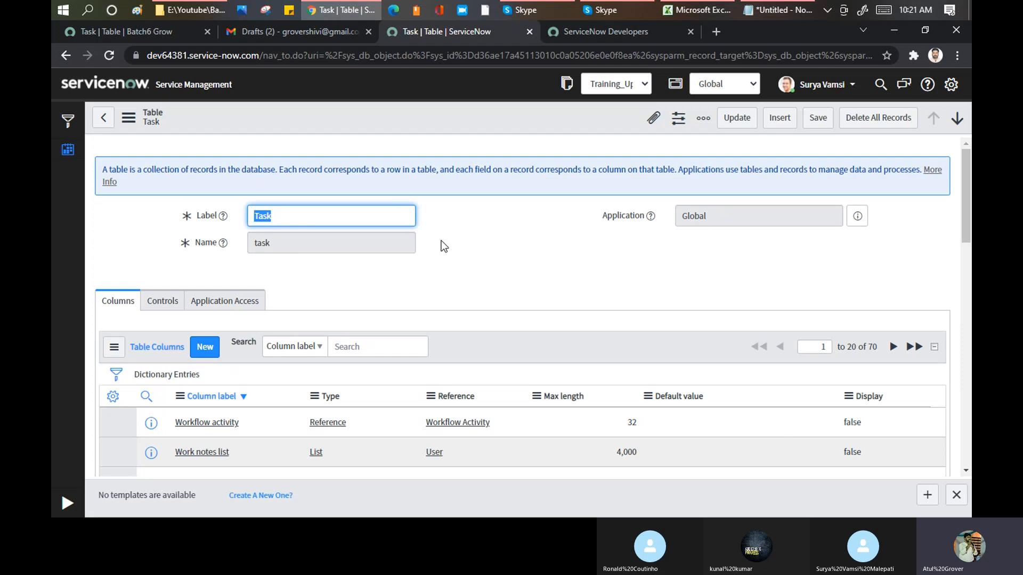
- Open the new incident form at dev86271.service-now.com/incident.do in a new browser tab and highlight incident.do in the address
{"action": "left_click", "coordinate": [716, 32]}
{"action": "type", "text": "dev86271.service-now.com"}
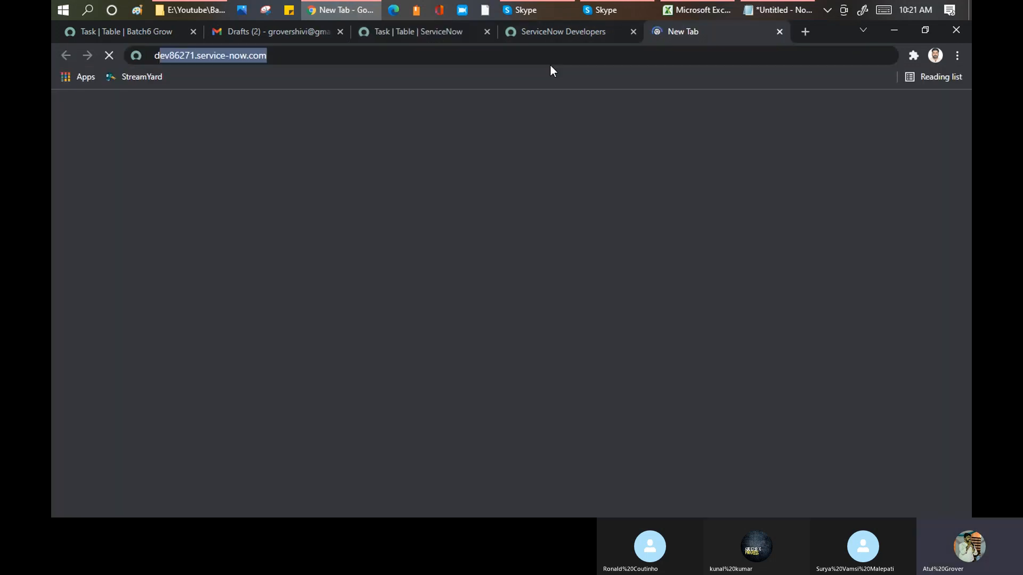
{"action": "key", "text": "Right"}
{"action": "type", "text": "/in"}
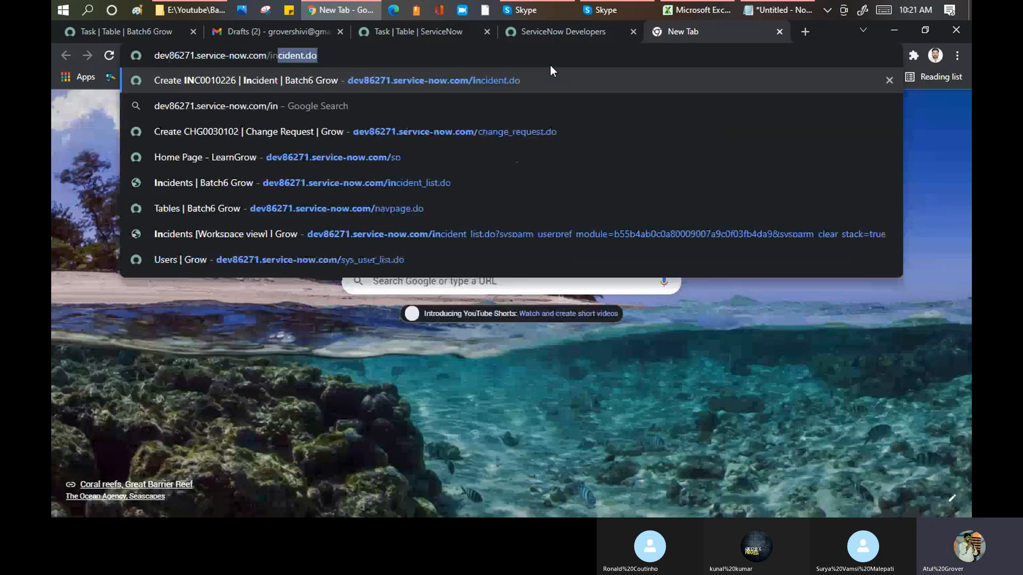
{"action": "key", "text": "Return"}
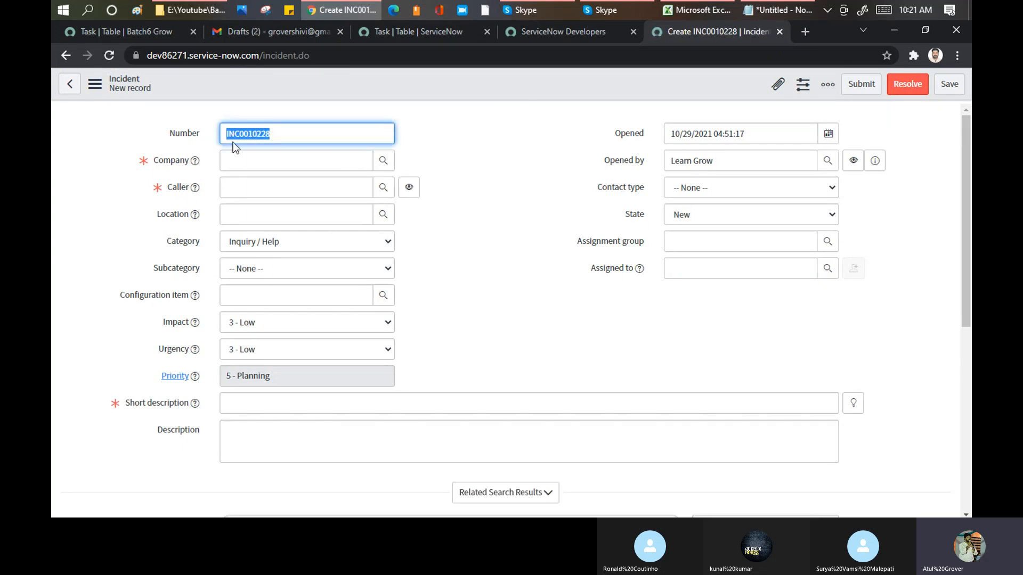
{"action": "left_click_drag", "start_coordinate": [311, 55], "coordinate": [263, 55]}
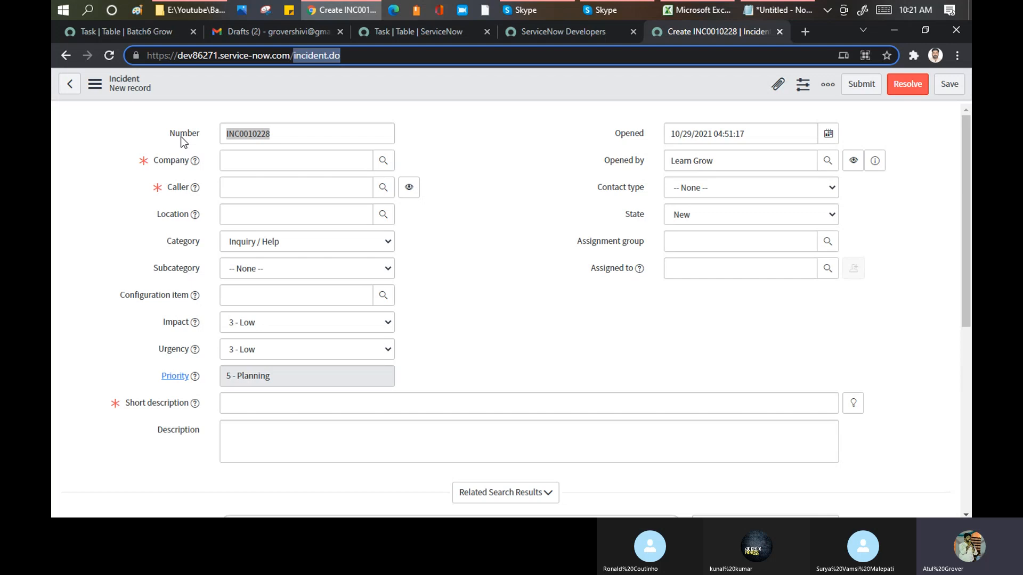
- Show the dictionary info of the Caller field (caller_id) and highlight the name of its table
{"action": "left_click", "coordinate": [179, 193]}
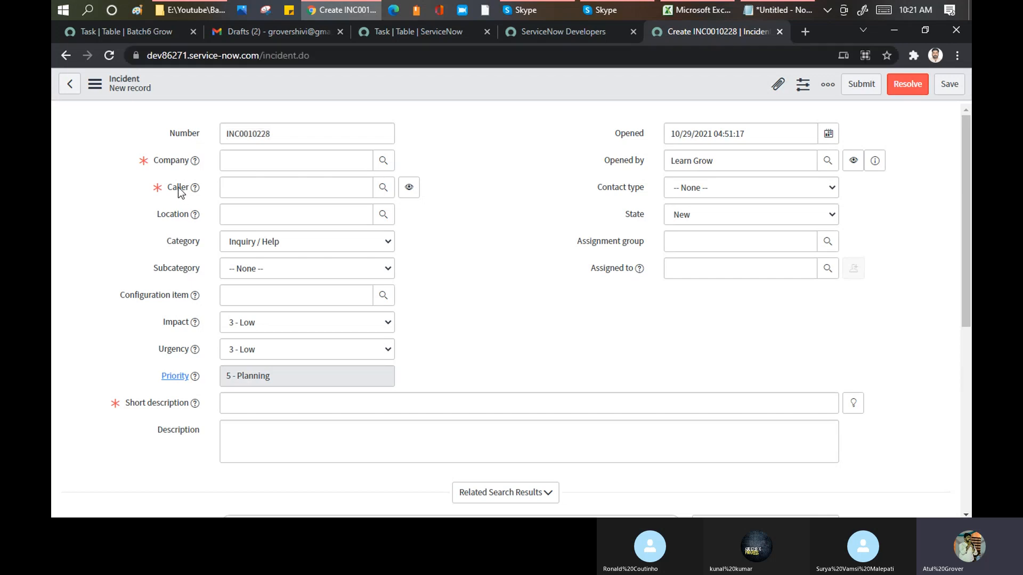
{"action": "right_click", "coordinate": [179, 188]}
{"action": "right_click", "coordinate": [178, 187]}
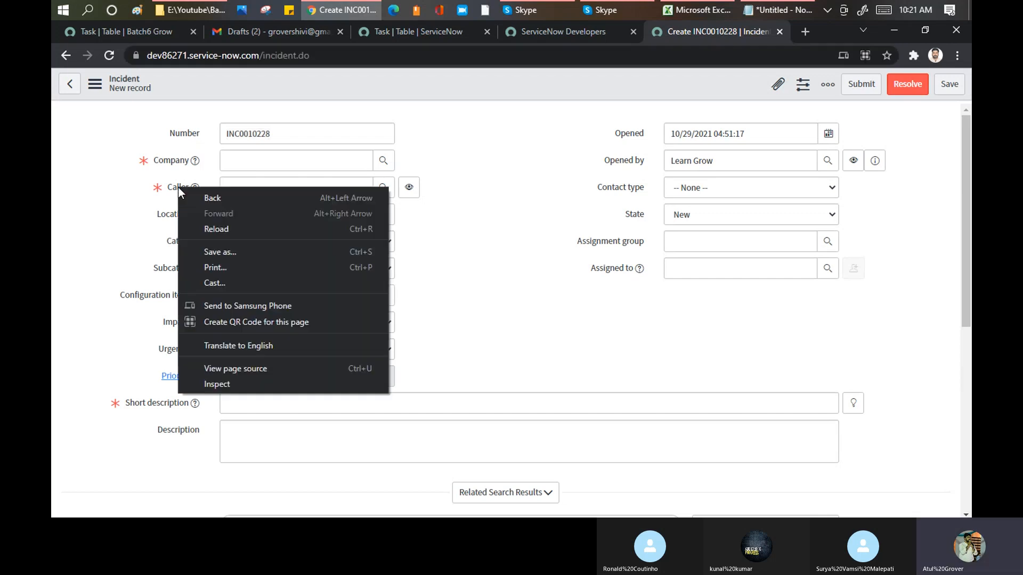
{"action": "right_click", "coordinate": [178, 187]}
{"action": "left_click", "coordinate": [146, 202]}
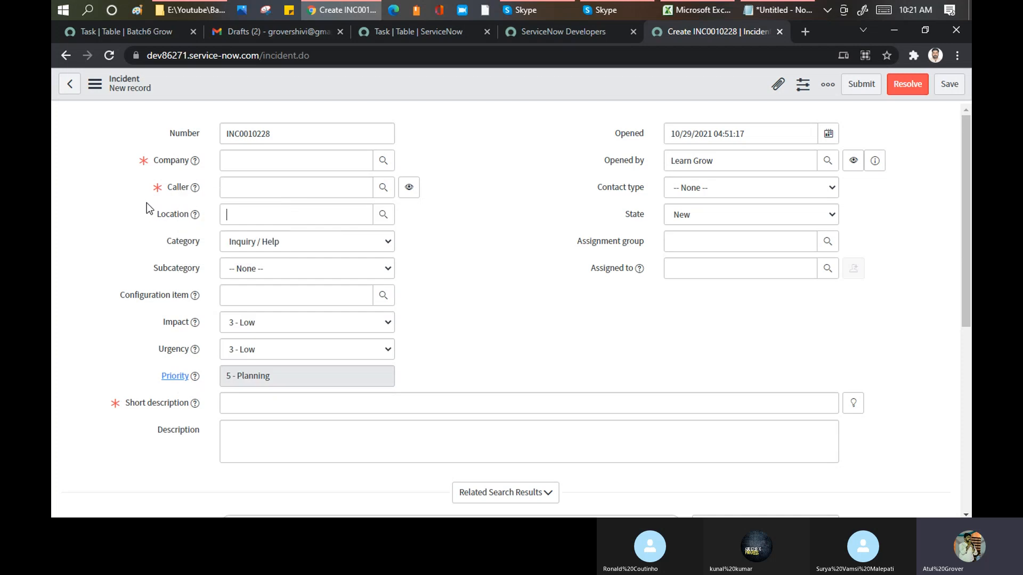
{"action": "left_click", "coordinate": [180, 192]}
{"action": "right_click", "coordinate": [182, 190]}
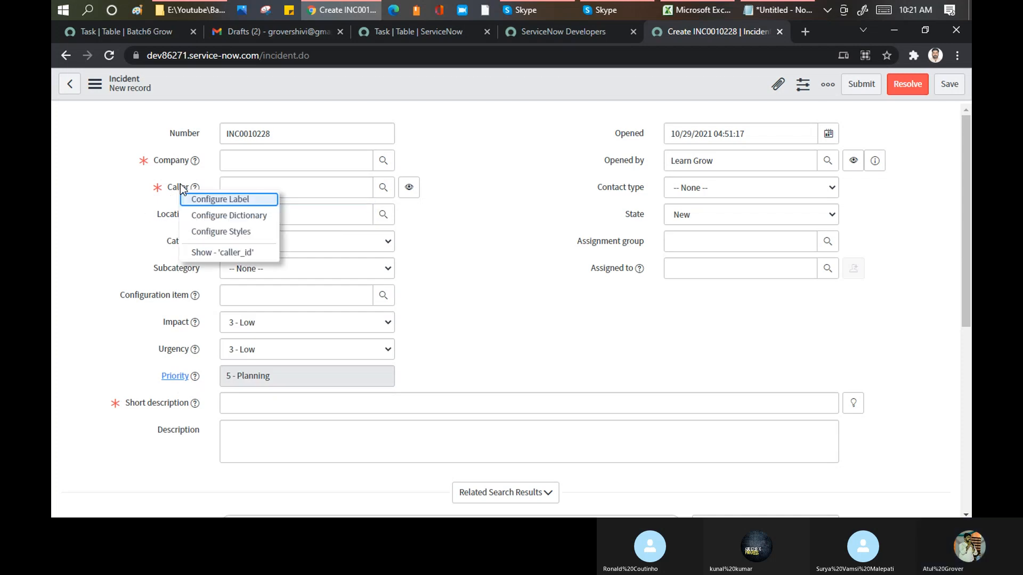
{"action": "left_click", "coordinate": [232, 252]}
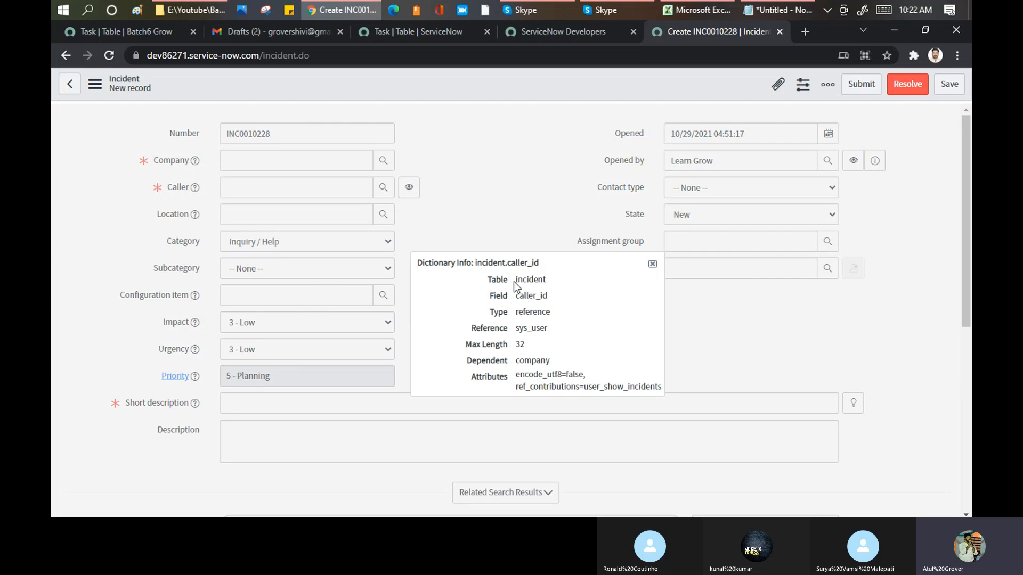
{"action": "left_click_drag", "start_coordinate": [515, 280], "coordinate": [554, 281]}
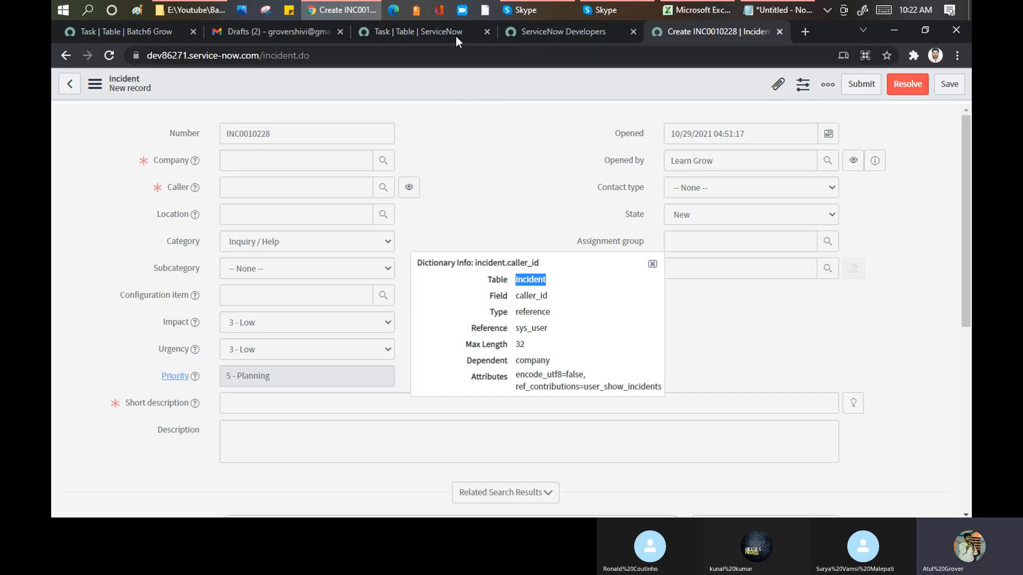
- Return to the Task table's record and filter its columns by column label with *caller
{"action": "left_click", "coordinate": [416, 32]}
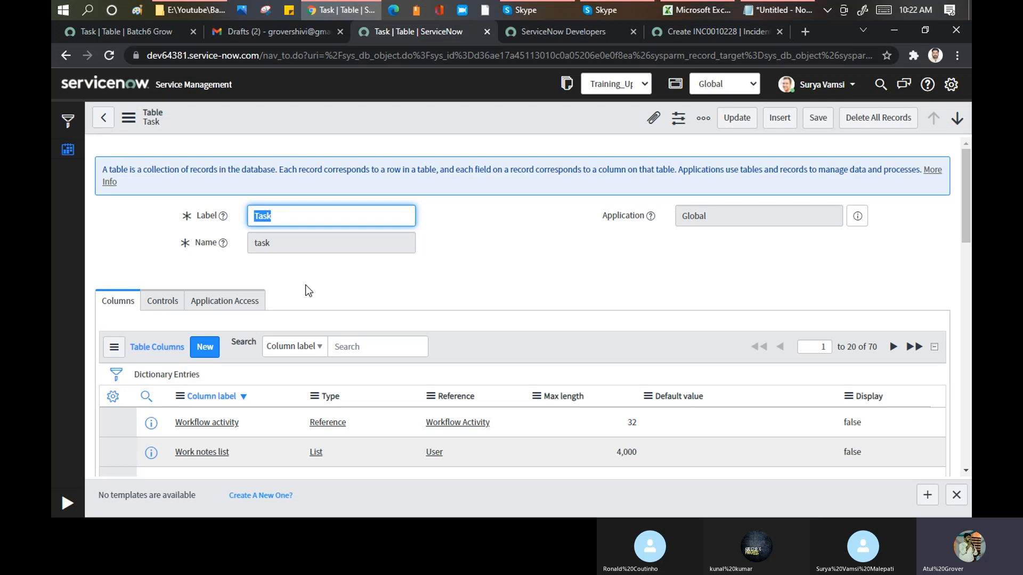
{"action": "scroll", "coordinate": [386, 255], "scroll_direction": "down", "scroll_amount": 4}
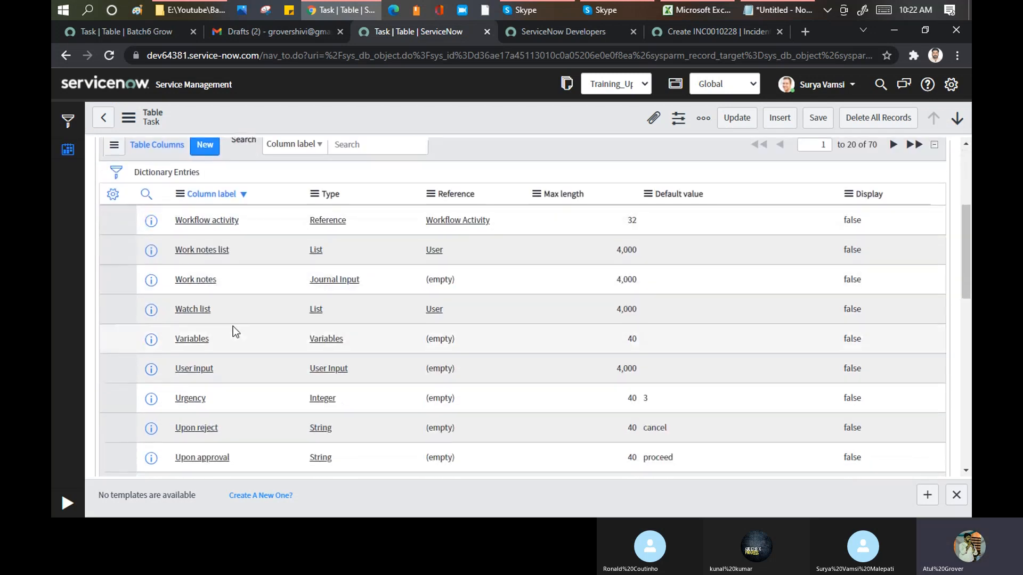
{"action": "left_click", "coordinate": [147, 196]}
{"action": "left_click", "coordinate": [238, 219]}
{"action": "type", "text": "*caller"}
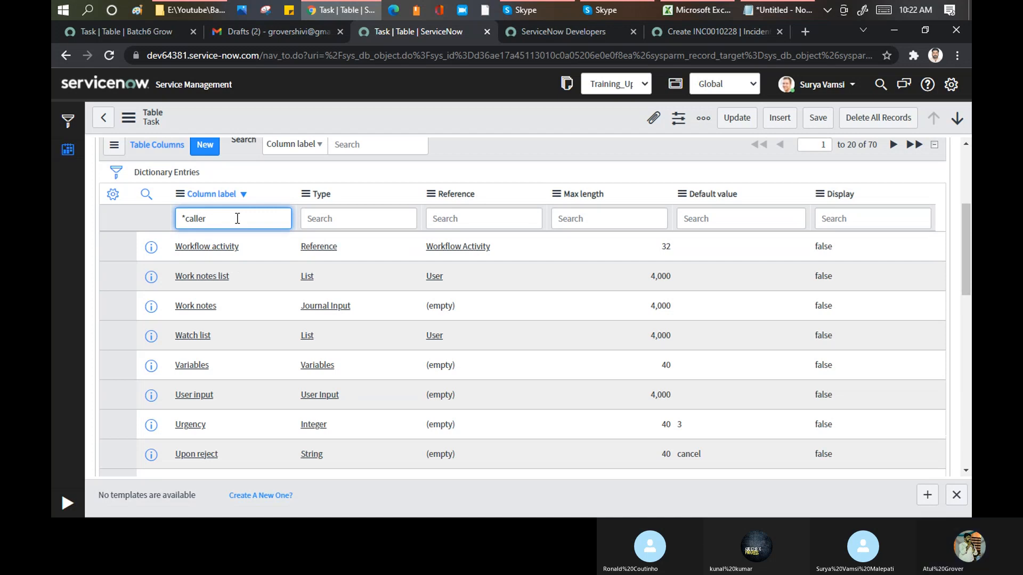
{"action": "key", "text": "Return"}
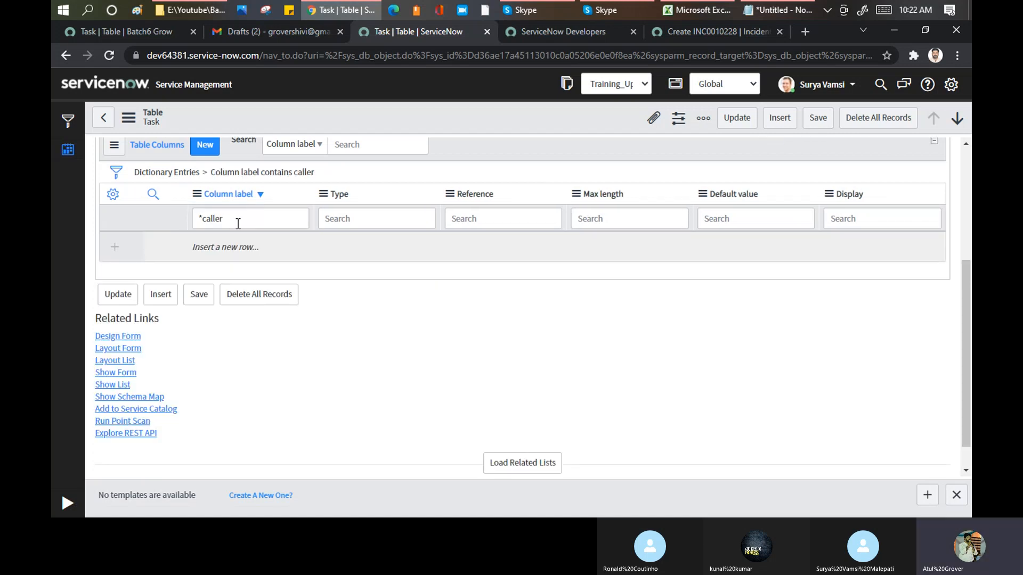
- Go back to the new incident form, close the Caller field's dictionary info, and collapse the Related Search Results section
{"action": "left_click", "coordinate": [690, 33]}
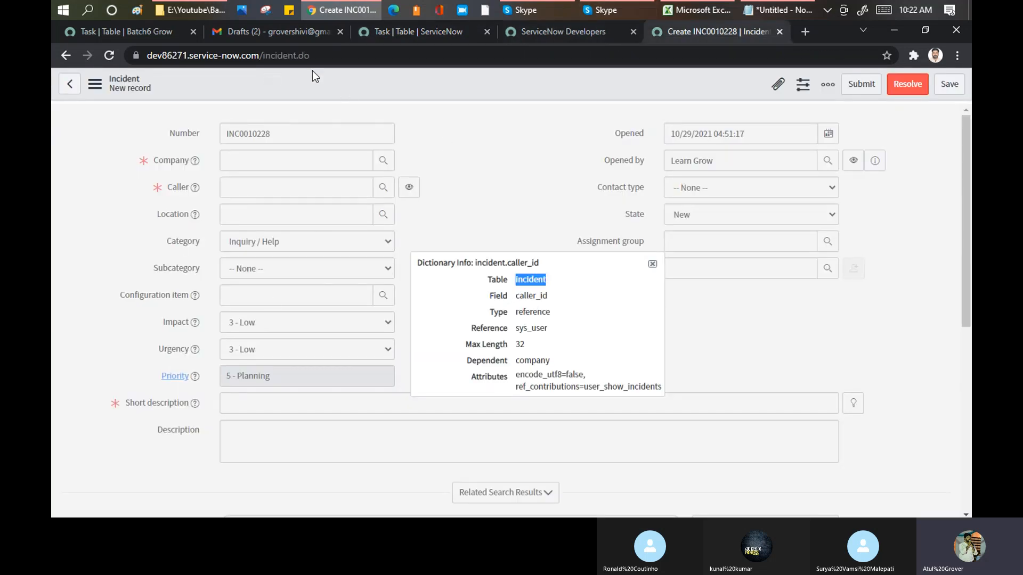
{"action": "left_click", "coordinate": [652, 264]}
{"action": "scroll", "coordinate": [532, 205], "scroll_direction": "down", "scroll_amount": 3}
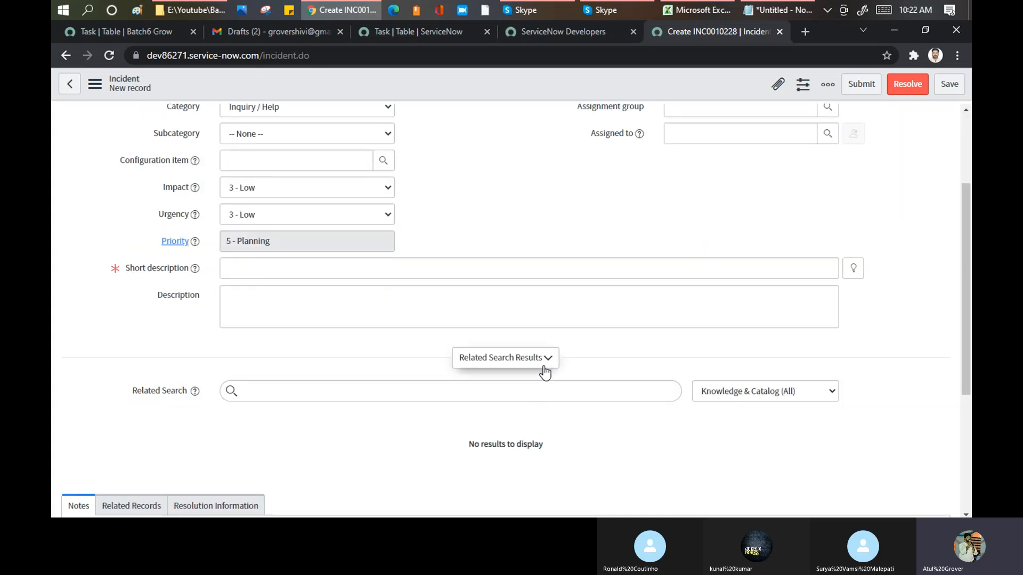
{"action": "left_click", "coordinate": [544, 370]}
{"action": "scroll", "coordinate": [662, 306], "scroll_direction": "down", "scroll_amount": 2}
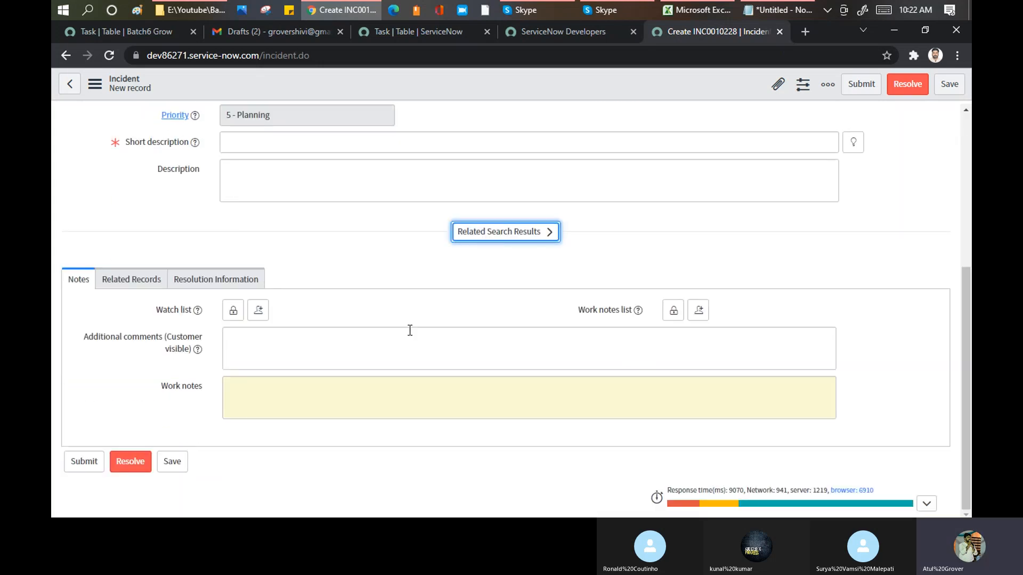
- Show the dictionary info of the Watch list field, highlight its table name, and close the info
{"action": "right_click", "coordinate": [165, 313]}
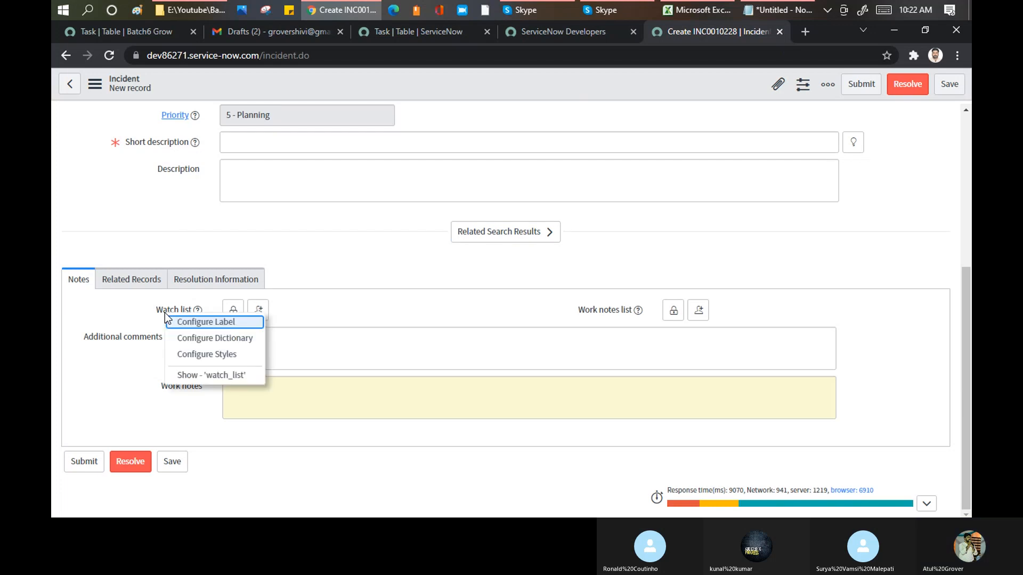
{"action": "left_click", "coordinate": [196, 375]}
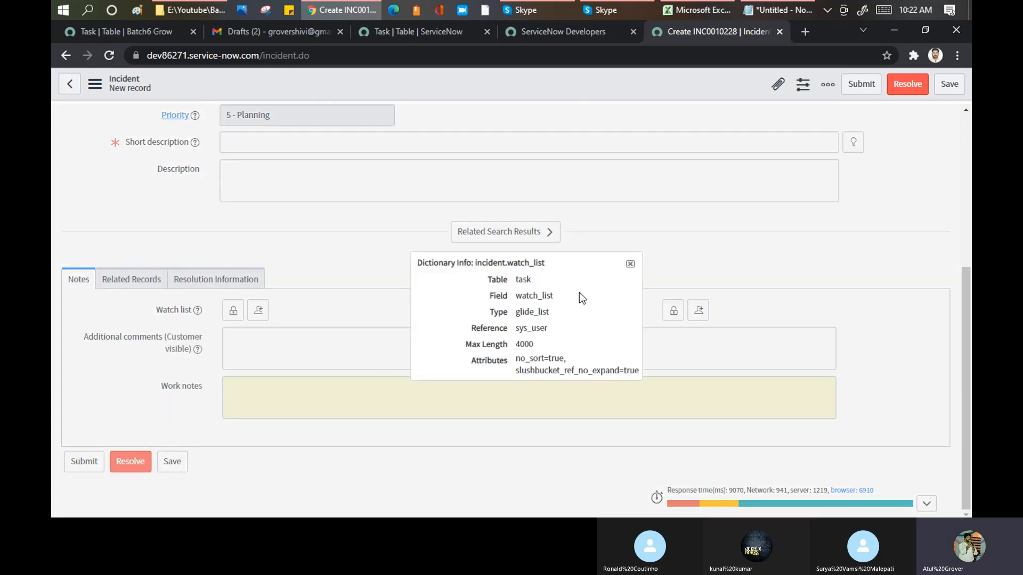
{"action": "double_click", "coordinate": [522, 278]}
{"action": "scroll", "coordinate": [239, 123], "scroll_direction": "up", "scroll_amount": 4}
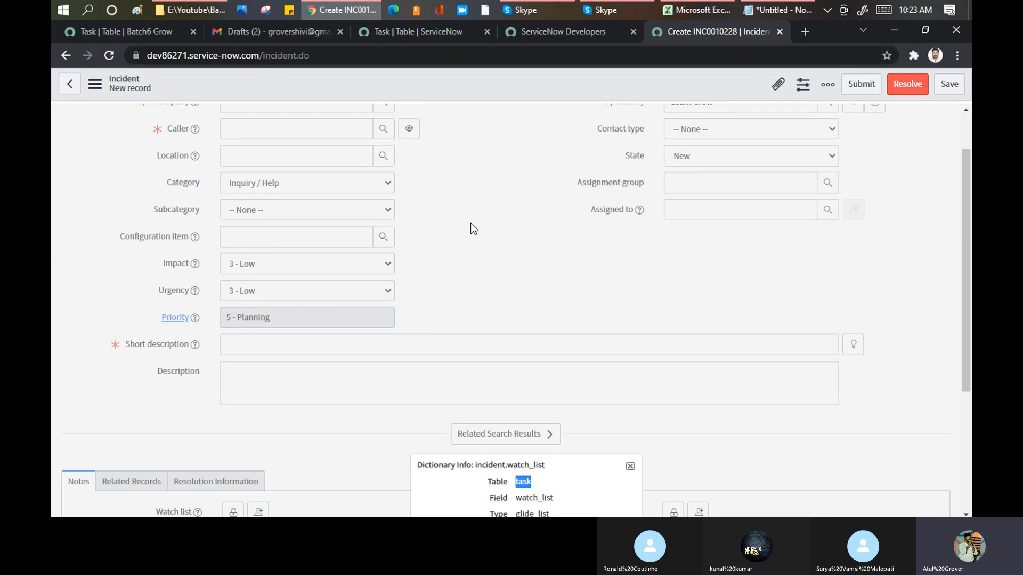
{"action": "scroll", "coordinate": [478, 223], "scroll_direction": "down", "scroll_amount": 2}
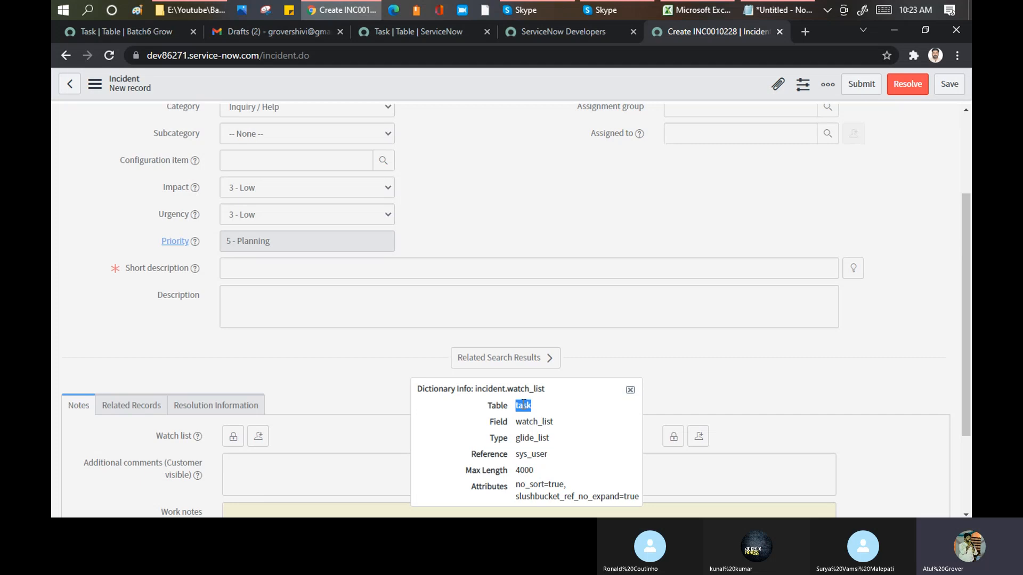
{"action": "left_click", "coordinate": [630, 390]}
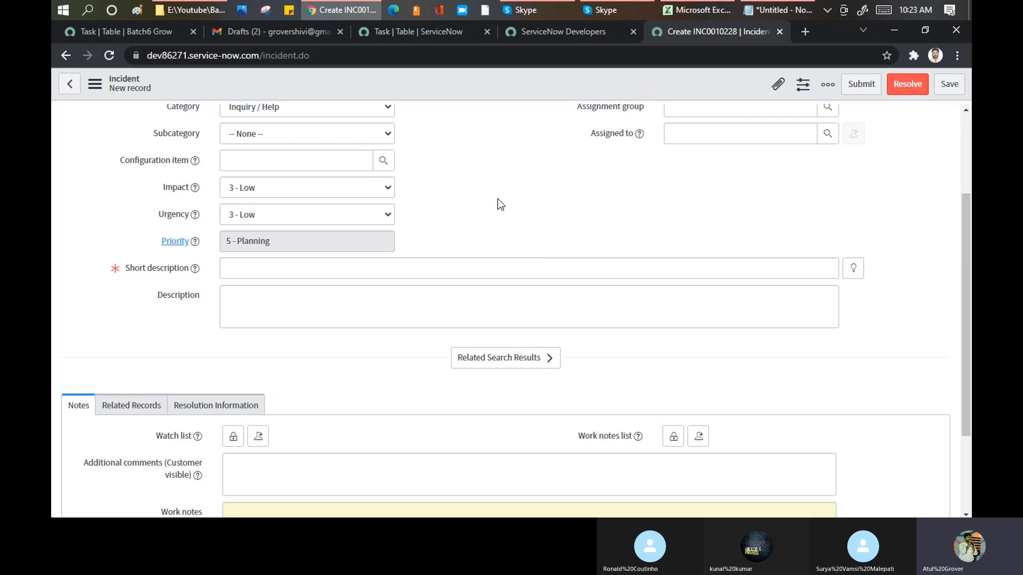
- Return to the Task table's record and remove the caller filter so that all dictionary entries are listed
{"action": "left_click", "coordinate": [401, 26]}
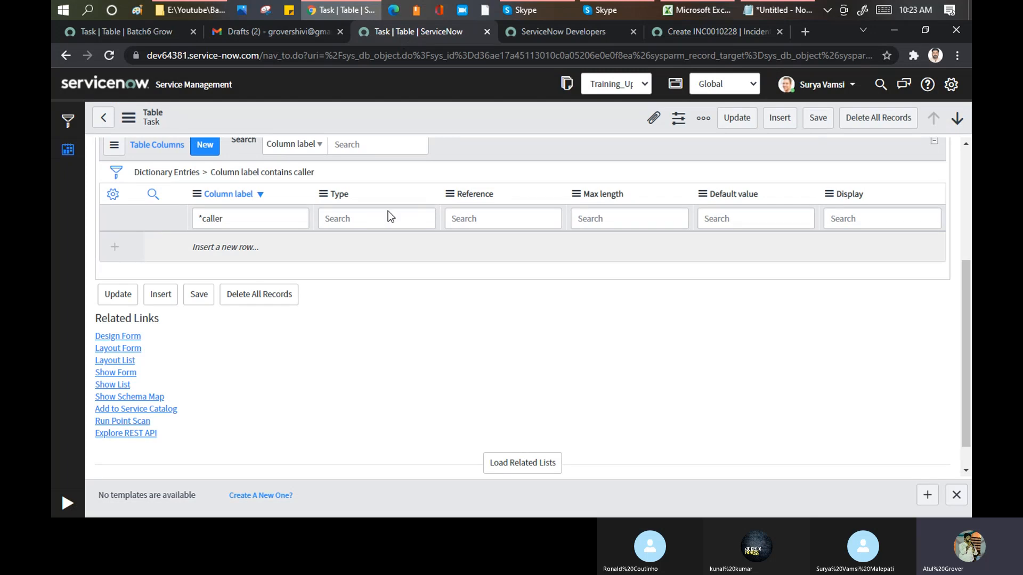
{"action": "left_click", "coordinate": [292, 217]}
{"action": "key", "text": "ctrl+a"}
{"action": "key", "text": "BackSpace"}
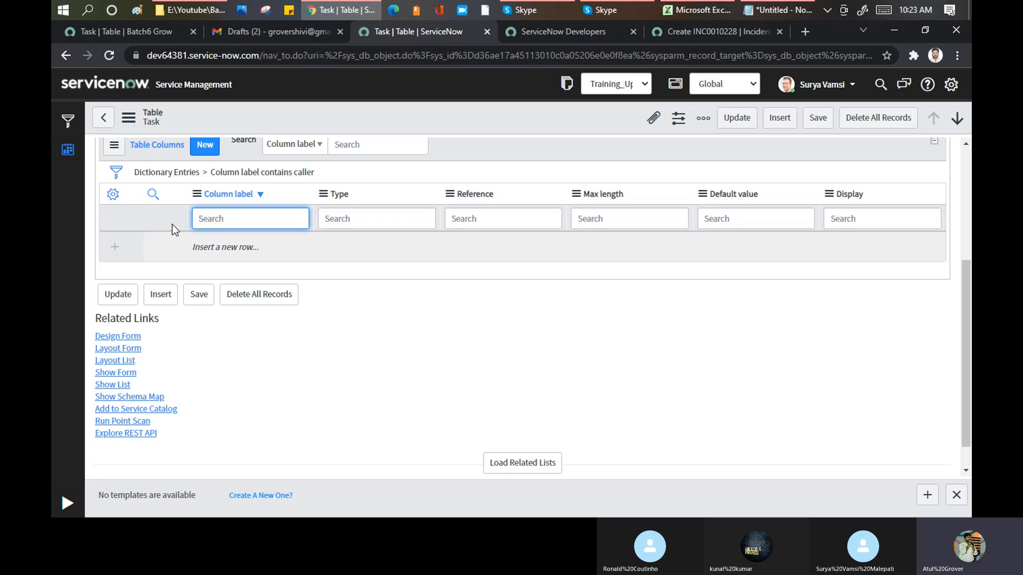
{"action": "scroll", "coordinate": [171, 318], "scroll_direction": "up", "scroll_amount": 2}
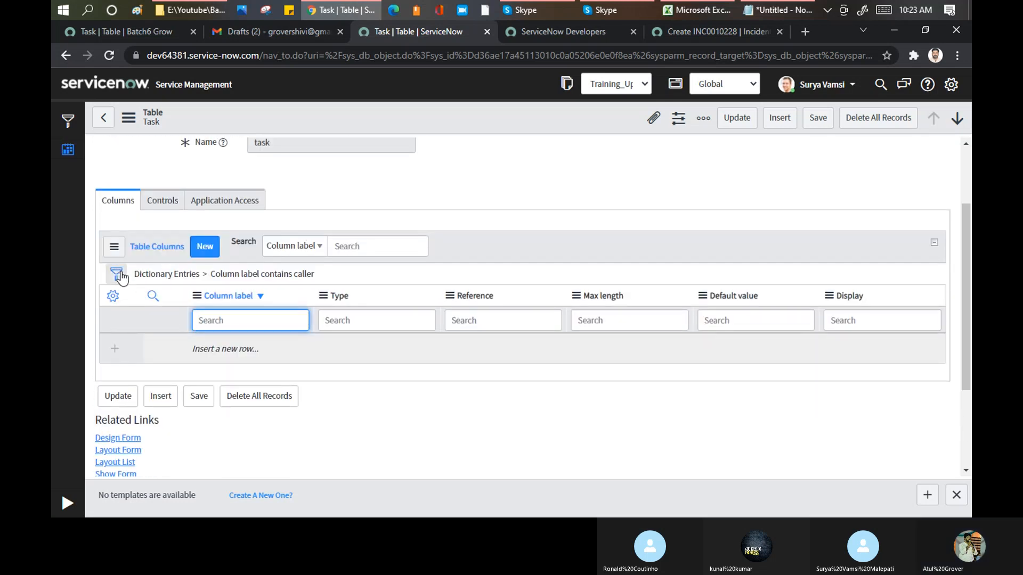
{"action": "left_click", "coordinate": [170, 277]}
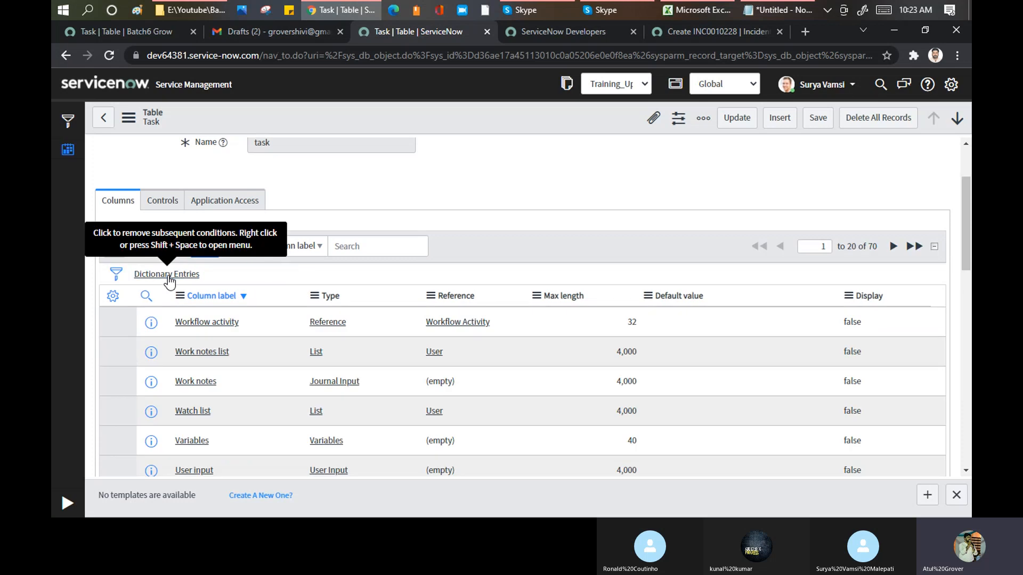
- Examine the Task table's column labels and types, and highlight the Urgency column's label
{"action": "scroll", "coordinate": [523, 319], "scroll_direction": "down", "scroll_amount": 1}
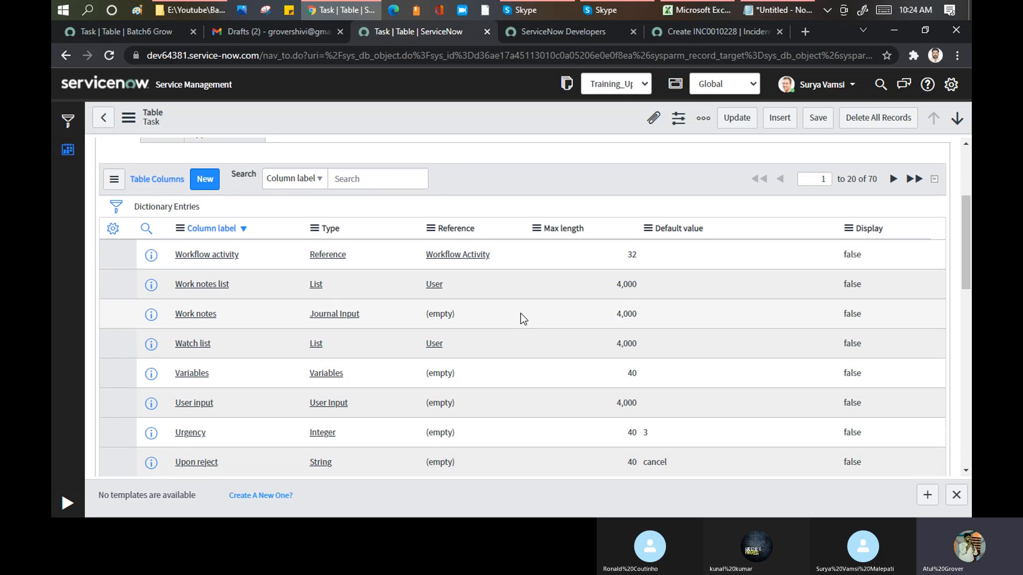
{"action": "scroll", "coordinate": [542, 254], "scroll_direction": "down", "scroll_amount": 2}
{"action": "scroll", "coordinate": [542, 256], "scroll_direction": "down", "scroll_amount": 2}
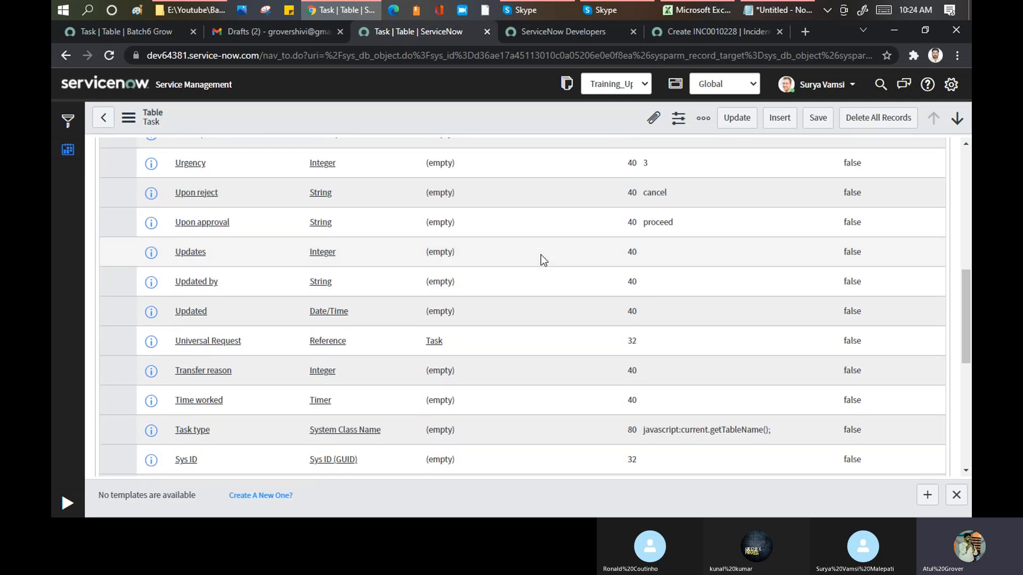
{"action": "scroll", "coordinate": [541, 255], "scroll_direction": "up", "scroll_amount": 5}
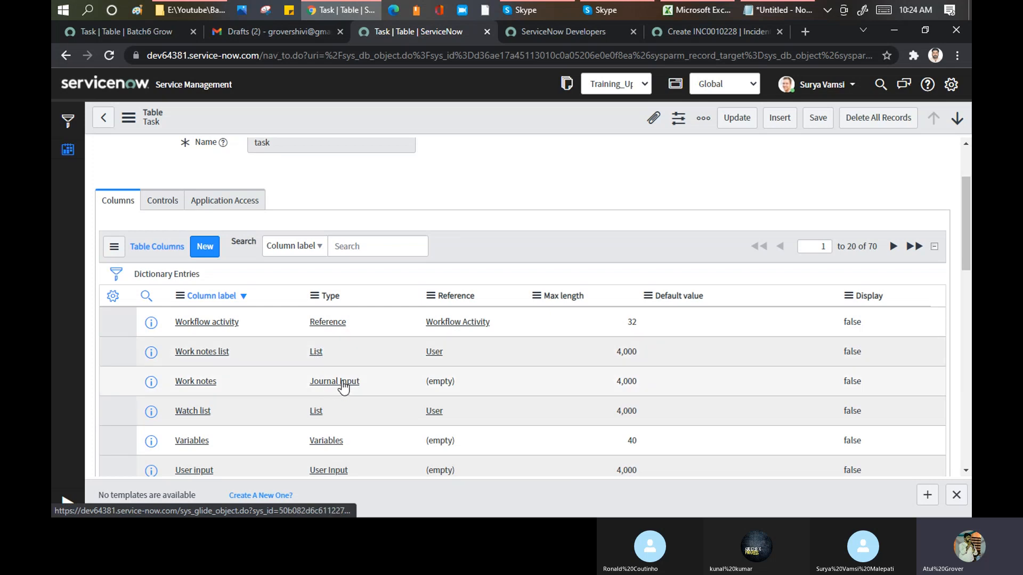
{"action": "scroll", "coordinate": [346, 423], "scroll_direction": "down", "scroll_amount": 3}
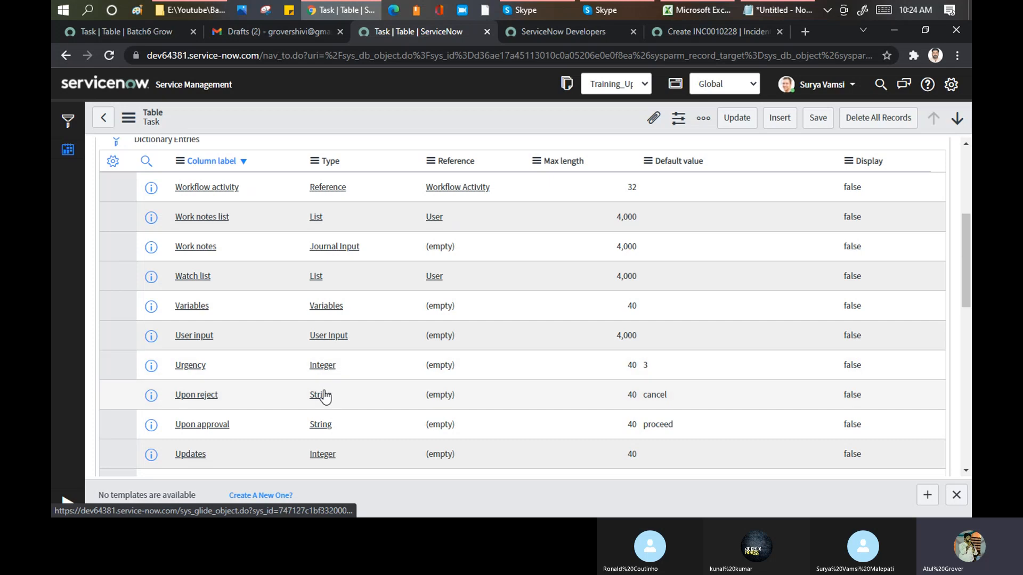
{"action": "left_click_drag", "start_coordinate": [219, 366], "coordinate": [172, 367]}
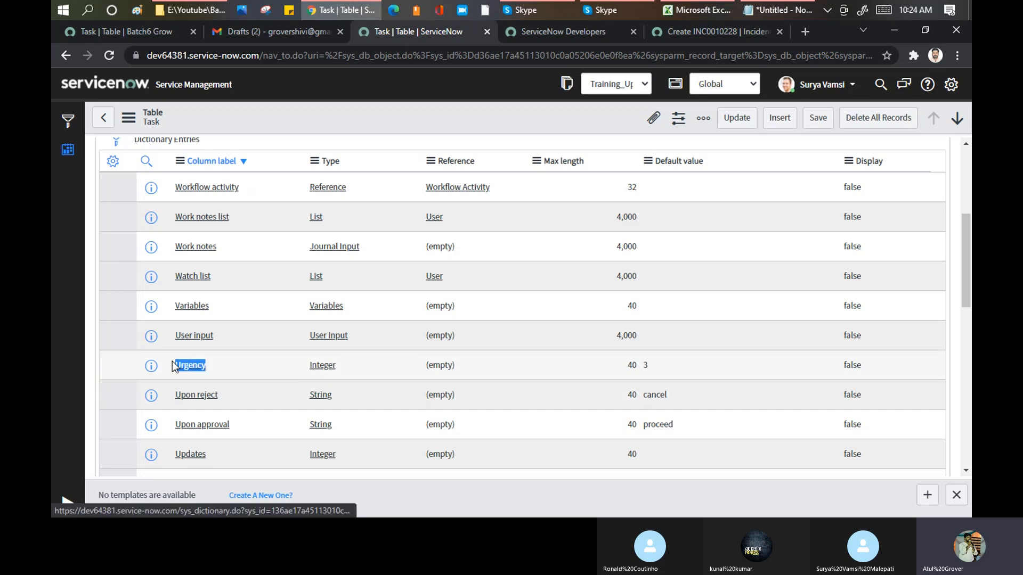
- Examine the Urgency choices on the new incident form and compare the field with the Task table's Urgency column
{"action": "left_click", "coordinate": [714, 33]}
{"action": "scroll", "coordinate": [299, 240], "scroll_direction": "up", "scroll_amount": 1}
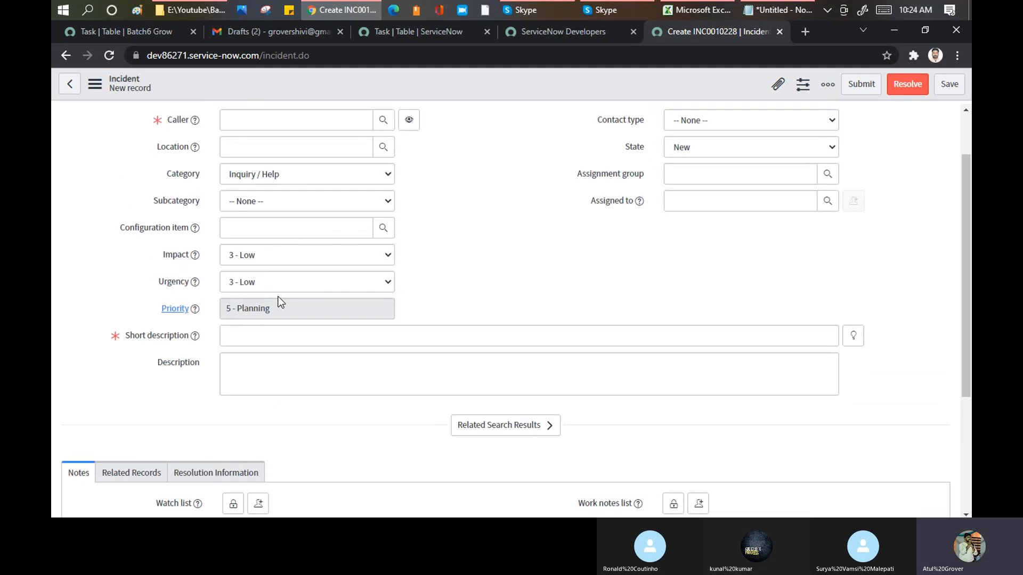
{"action": "left_click", "coordinate": [278, 282]}
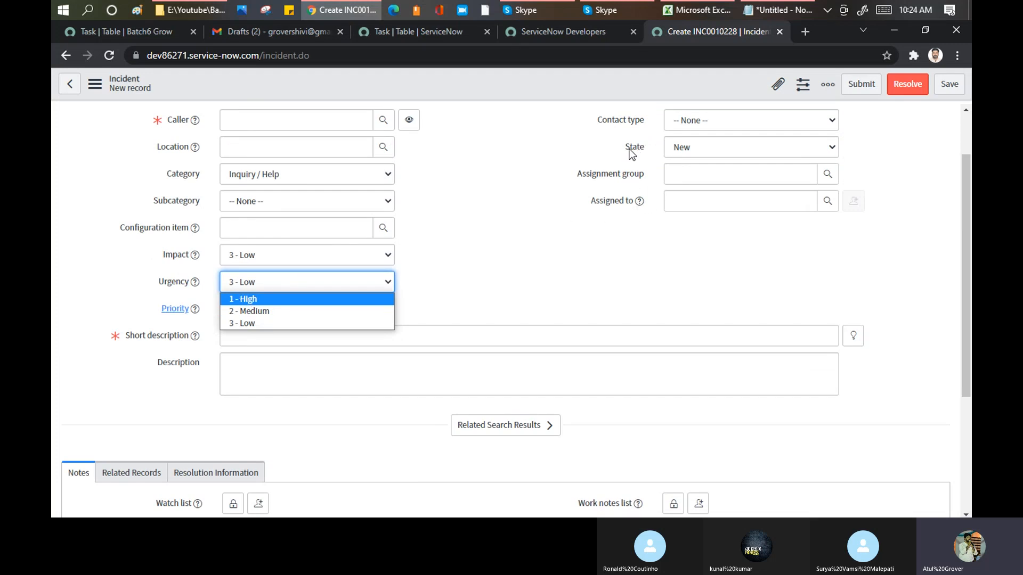
{"action": "left_click", "coordinate": [400, 31]}
{"action": "left_click", "coordinate": [398, 30]}
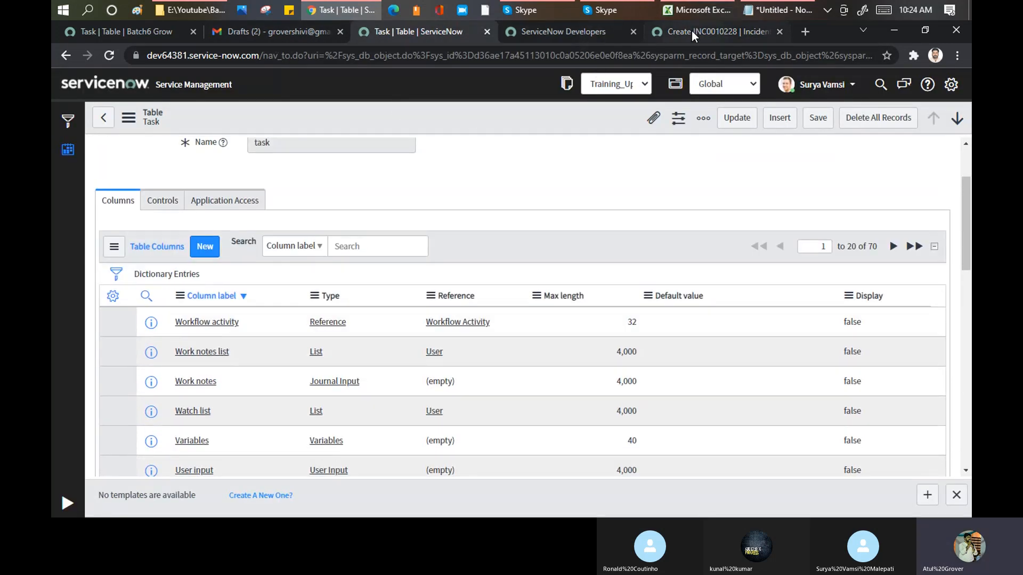
{"action": "left_click", "coordinate": [692, 31]}
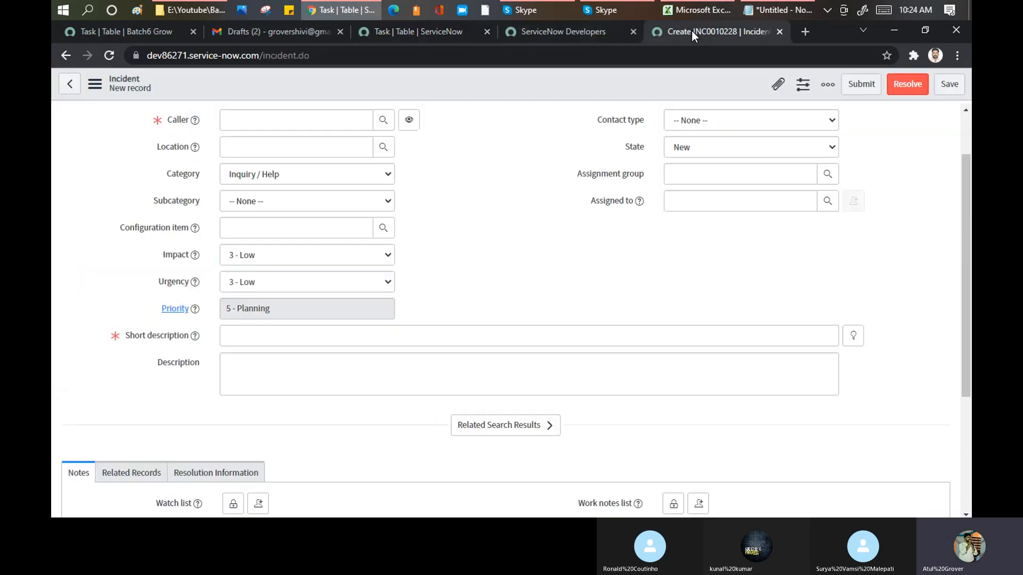
- Show the dictionary info of the State field on the incident form, highlight its table name, and close the info
{"action": "left_click", "coordinate": [627, 150]}
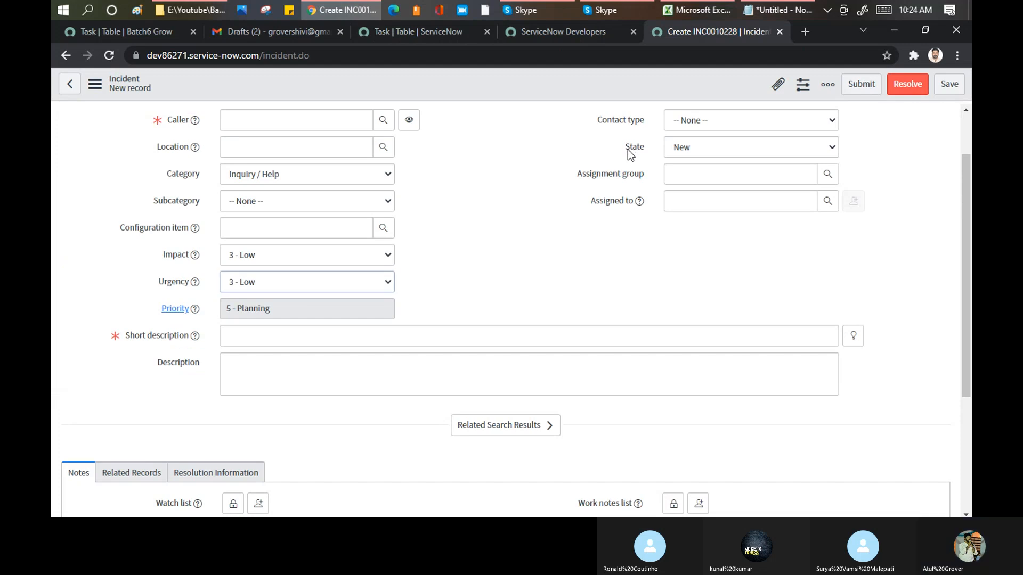
{"action": "left_click", "coordinate": [664, 242]}
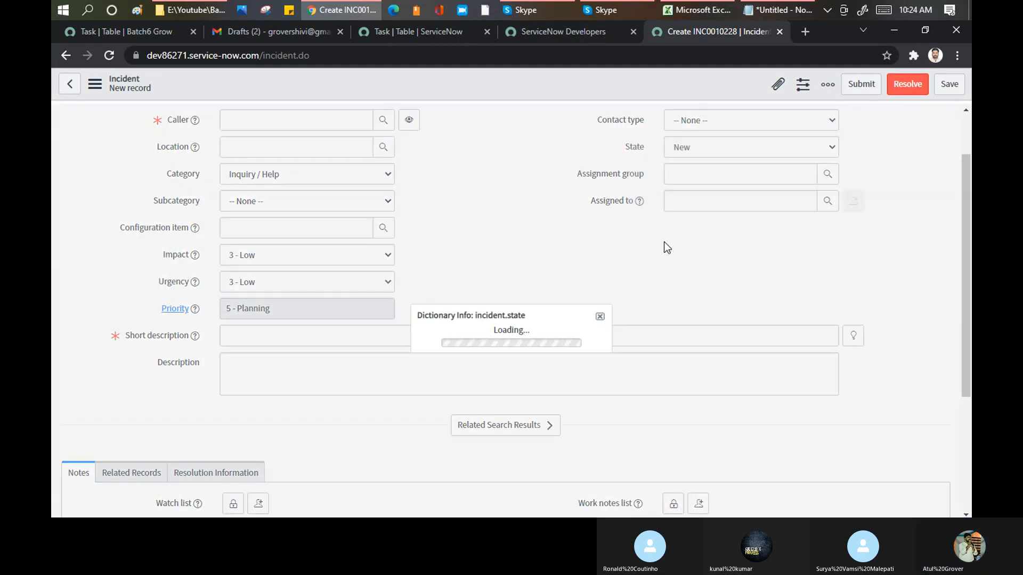
{"action": "double_click", "coordinate": [523, 280]}
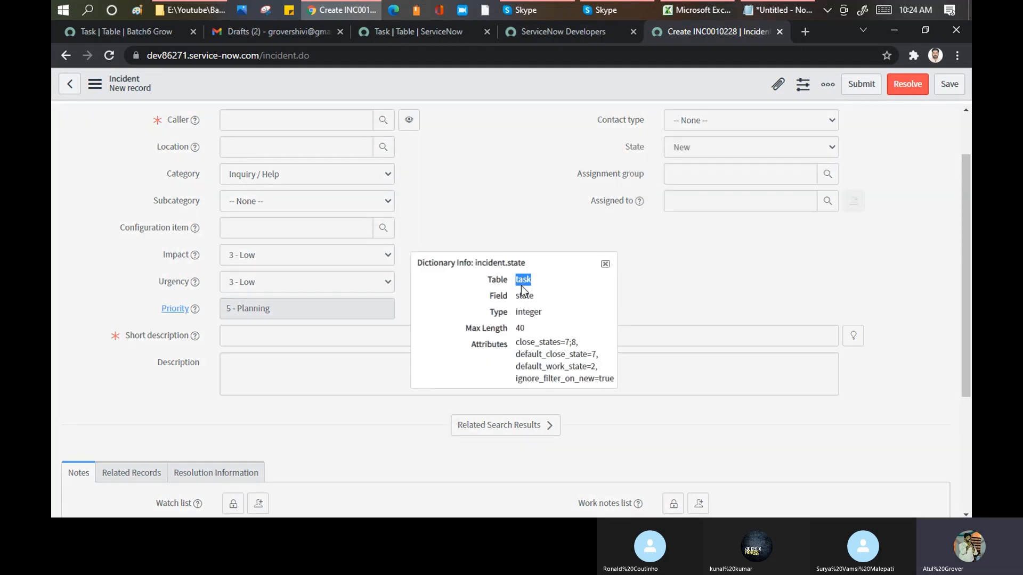
{"action": "left_click", "coordinate": [605, 263]}
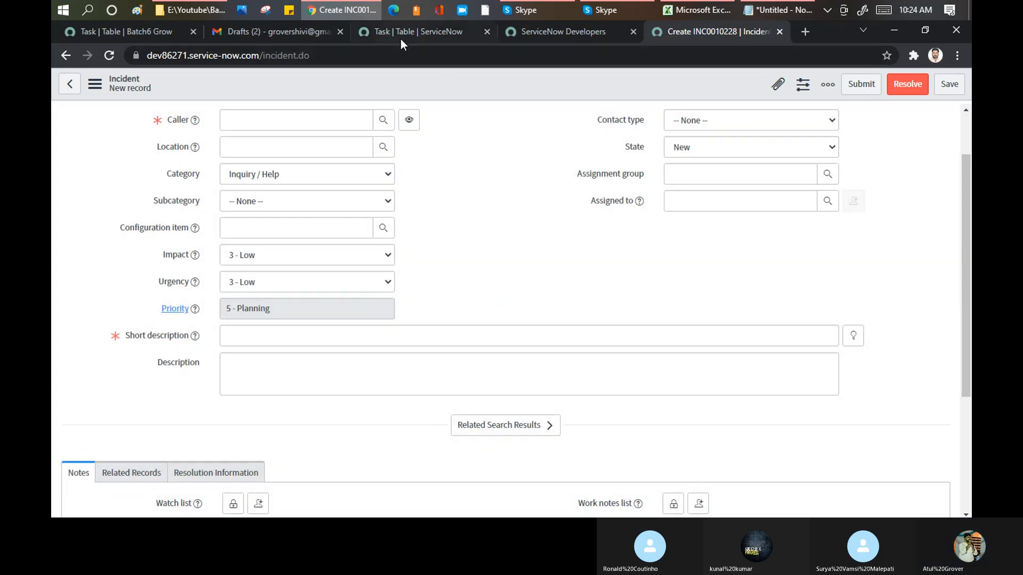
- Return to the Task table's record and filter its columns by the column label "state"
{"action": "left_click", "coordinate": [400, 39]}
{"action": "left_click", "coordinate": [146, 296]}
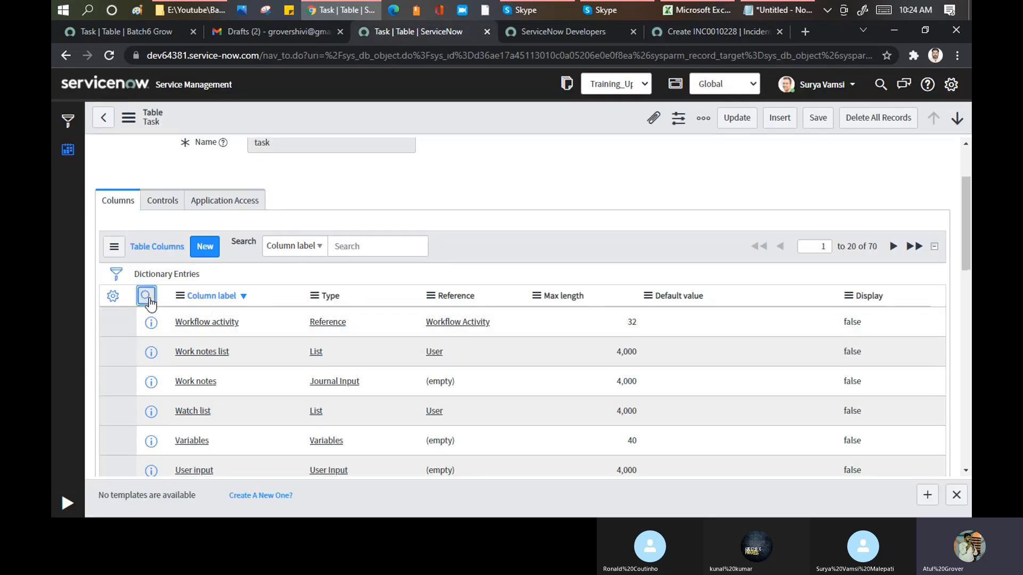
{"action": "left_click", "coordinate": [231, 324]}
{"action": "type", "text": "state"}
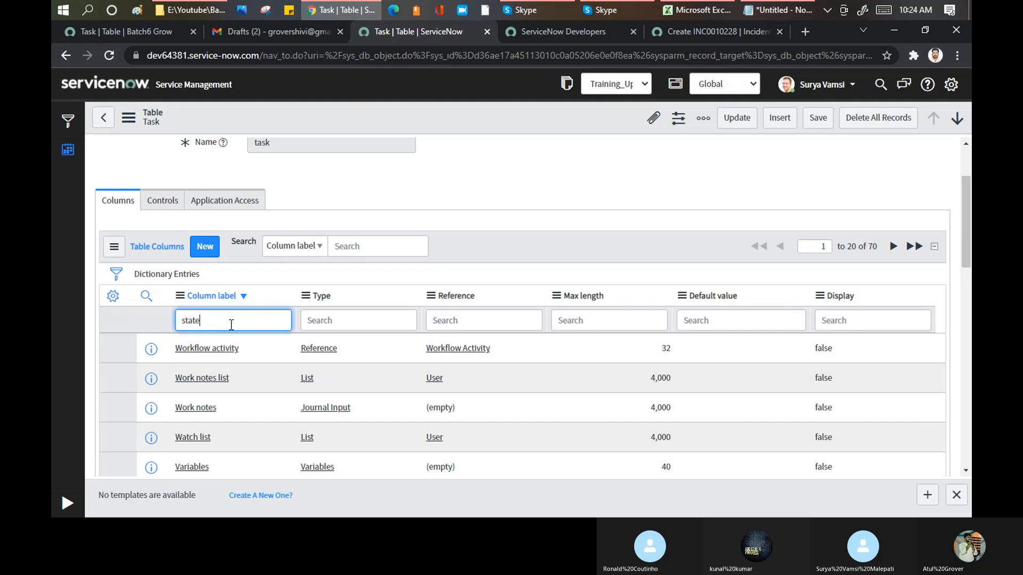
{"action": "key", "text": "Return"}
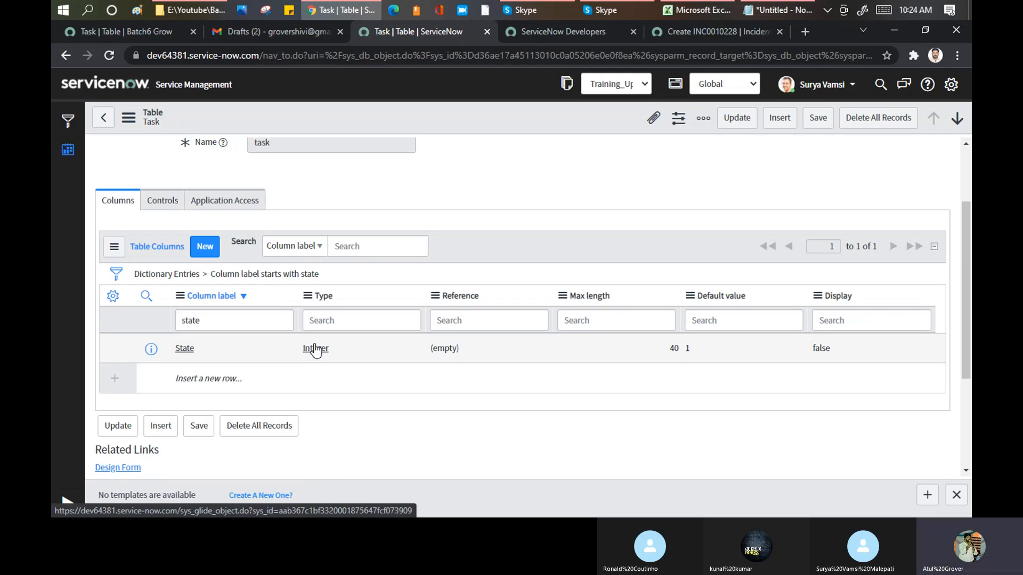
- List the State field's choices on the new incident form
{"action": "left_click", "coordinate": [669, 36]}
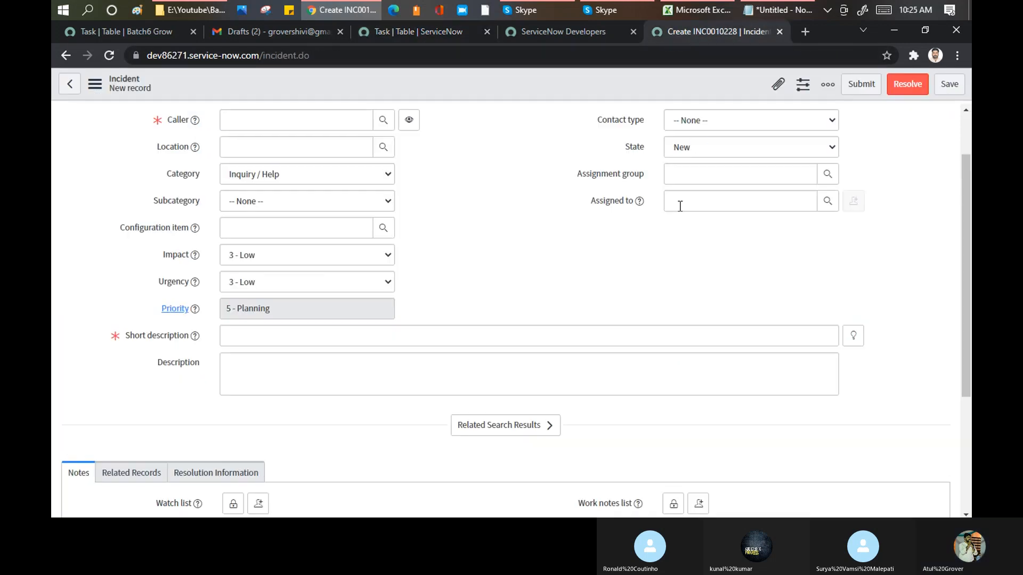
{"action": "left_click", "coordinate": [699, 148]}
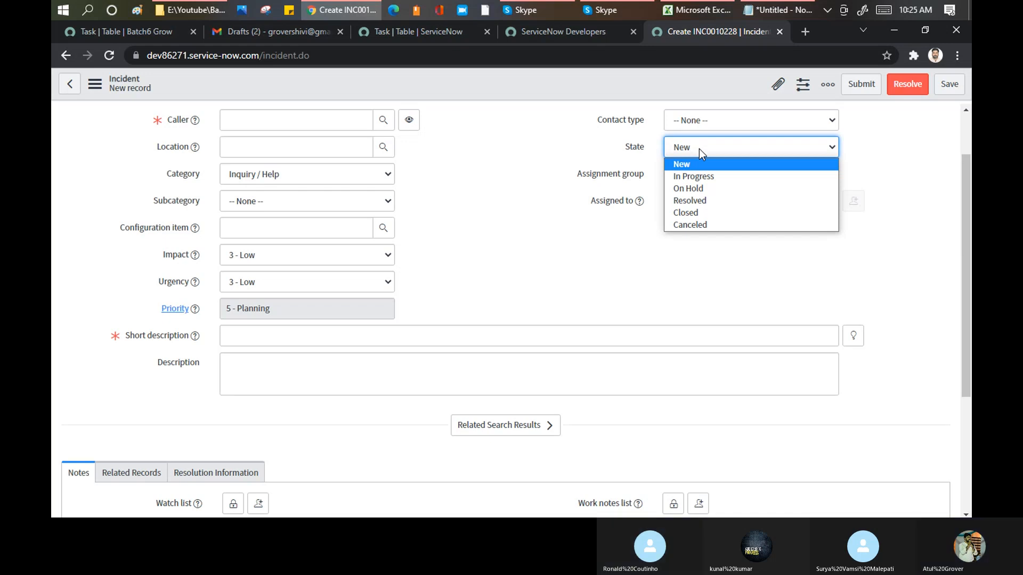
- Switch to the Skype call to close its chat pane, and return to the State choices on the incident form in Chrome
{"action": "left_click", "coordinate": [532, 10]}
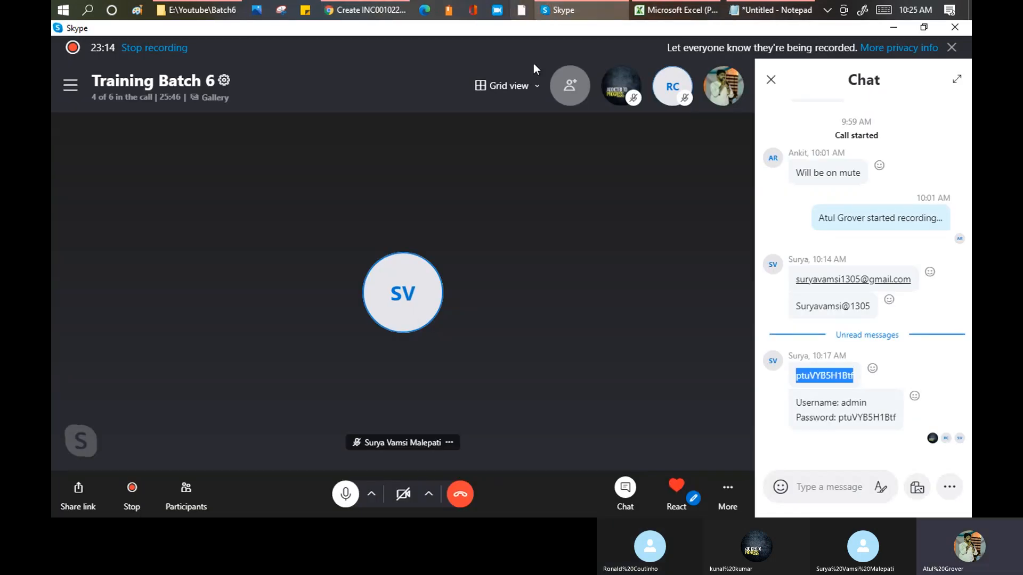
{"action": "left_click", "coordinate": [771, 79]}
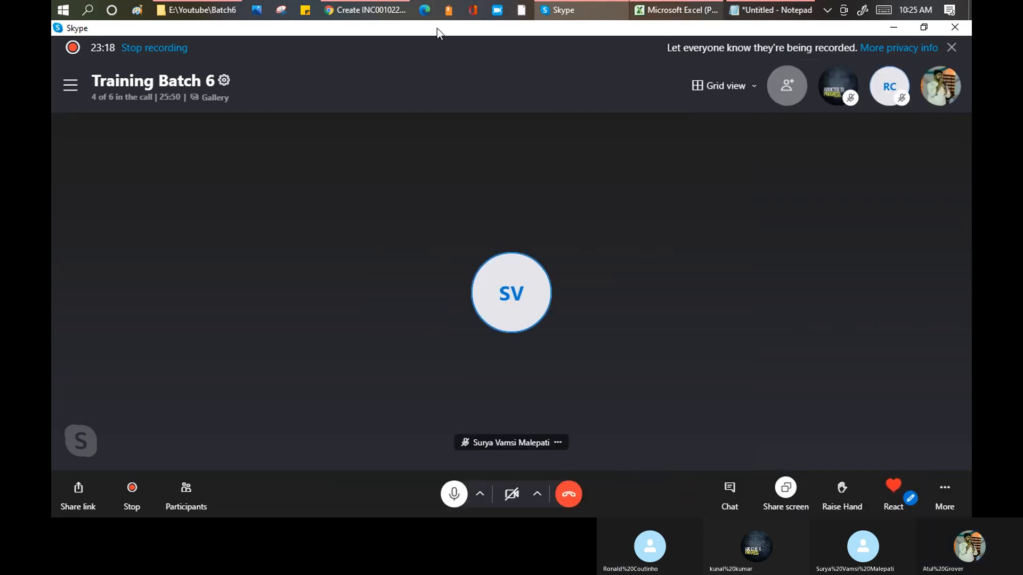
{"action": "left_click", "coordinate": [382, 9]}
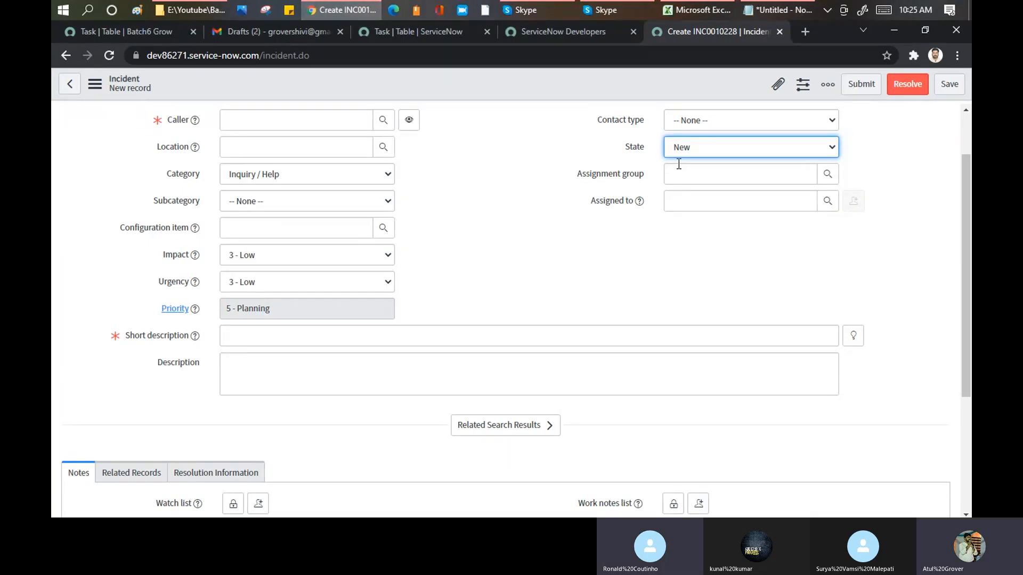
{"action": "left_click", "coordinate": [704, 150]}
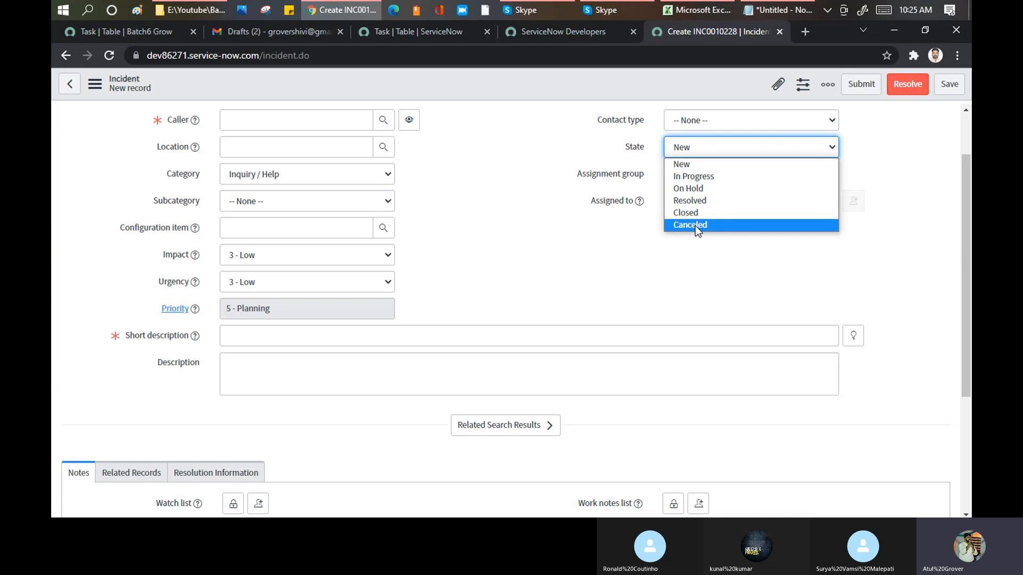
- Open the dictionary entry of the Task table's State column and load its related lists
{"action": "left_click", "coordinate": [389, 31]}
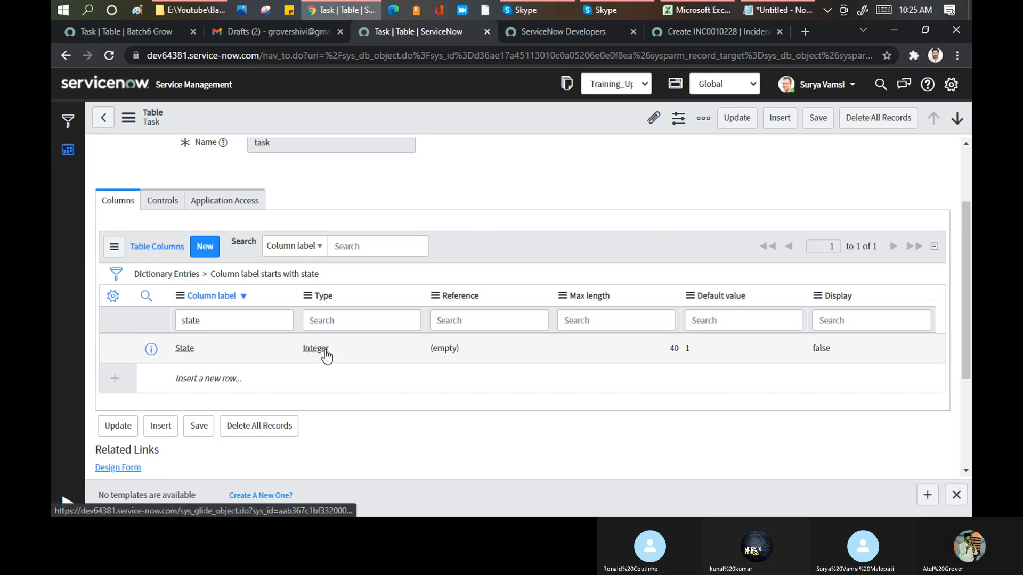
{"action": "left_click", "coordinate": [185, 349]}
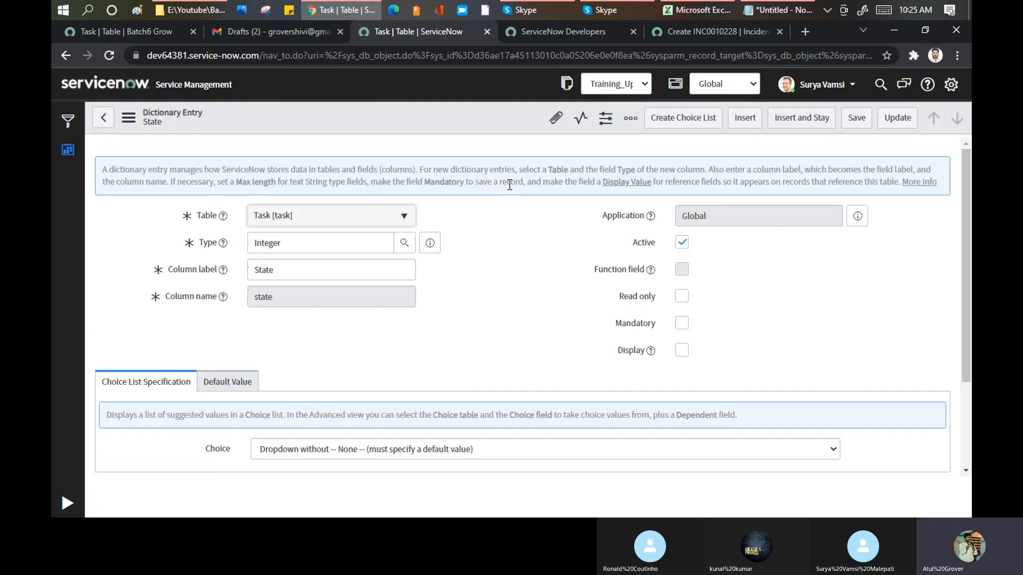
{"action": "scroll", "coordinate": [544, 212], "scroll_direction": "down", "scroll_amount": 3}
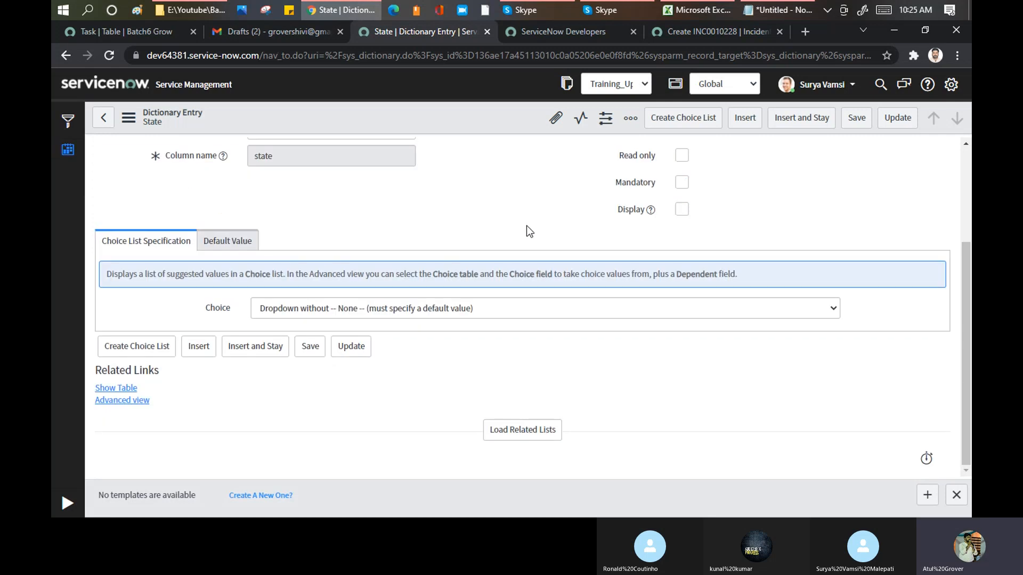
{"action": "left_click", "coordinate": [538, 437]}
{"action": "scroll", "coordinate": [533, 262], "scroll_direction": "down", "scroll_amount": 3}
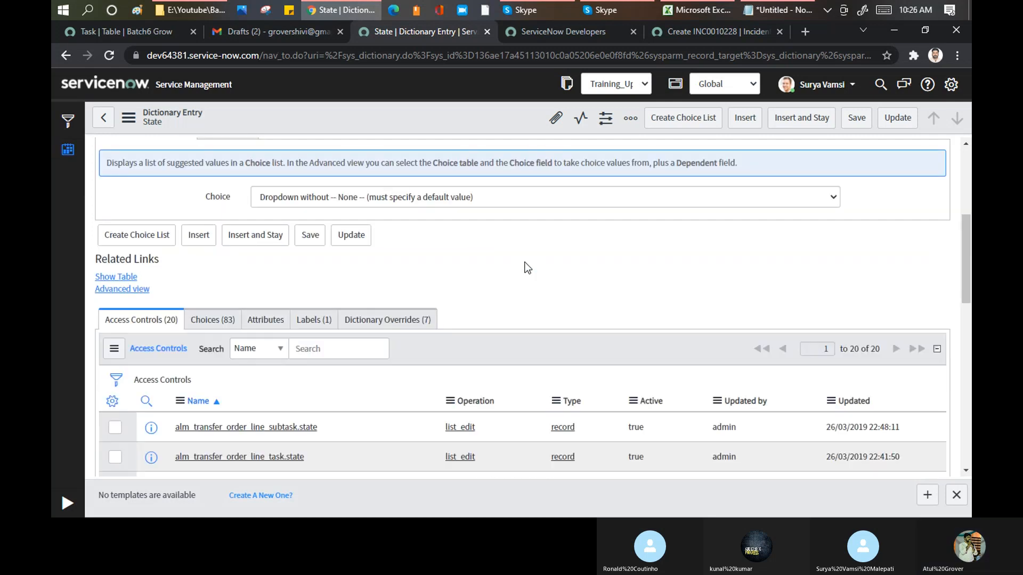
{"action": "scroll", "coordinate": [526, 262], "scroll_direction": "down", "scroll_amount": 5}
{"action": "scroll", "coordinate": [529, 264], "scroll_direction": "up", "scroll_amount": 7}
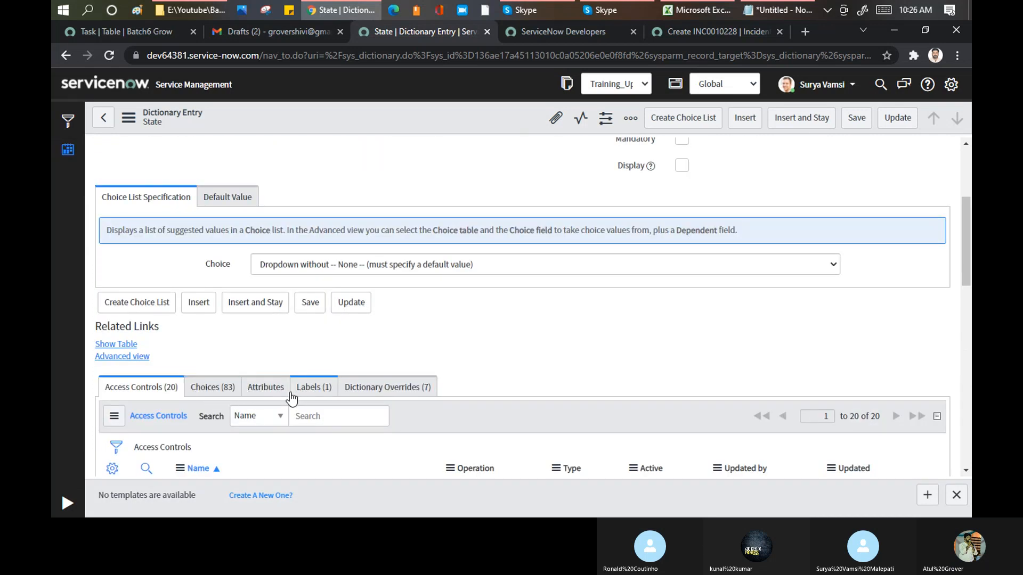
- Examine the labels and values of the choices defined for the Task table's State column
{"action": "left_click", "coordinate": [213, 388]}
{"action": "scroll", "coordinate": [506, 325], "scroll_direction": "down", "scroll_amount": 2}
{"action": "scroll", "coordinate": [480, 277], "scroll_direction": "down", "scroll_amount": 2}
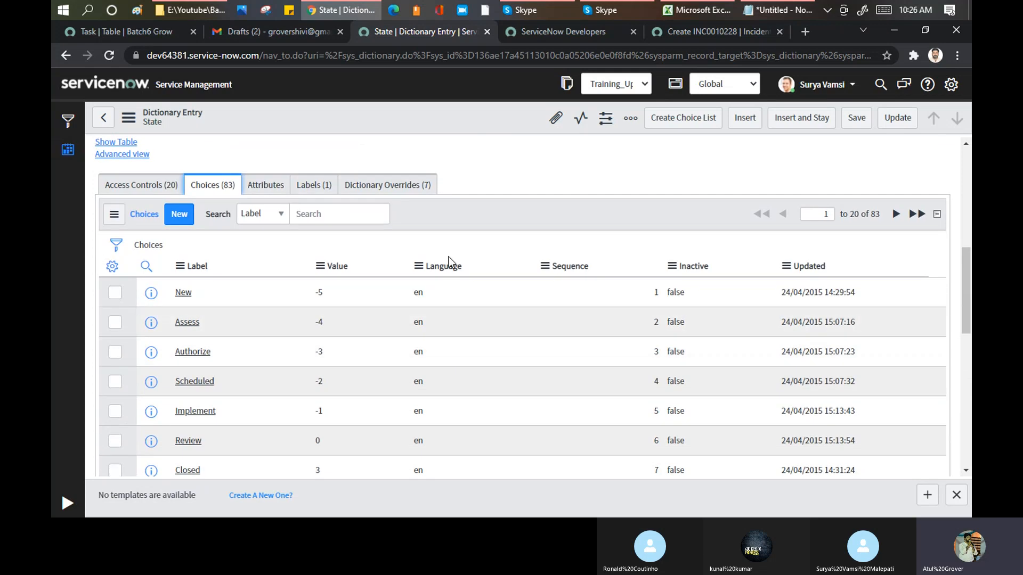
{"action": "scroll", "coordinate": [373, 277], "scroll_direction": "down", "scroll_amount": 1}
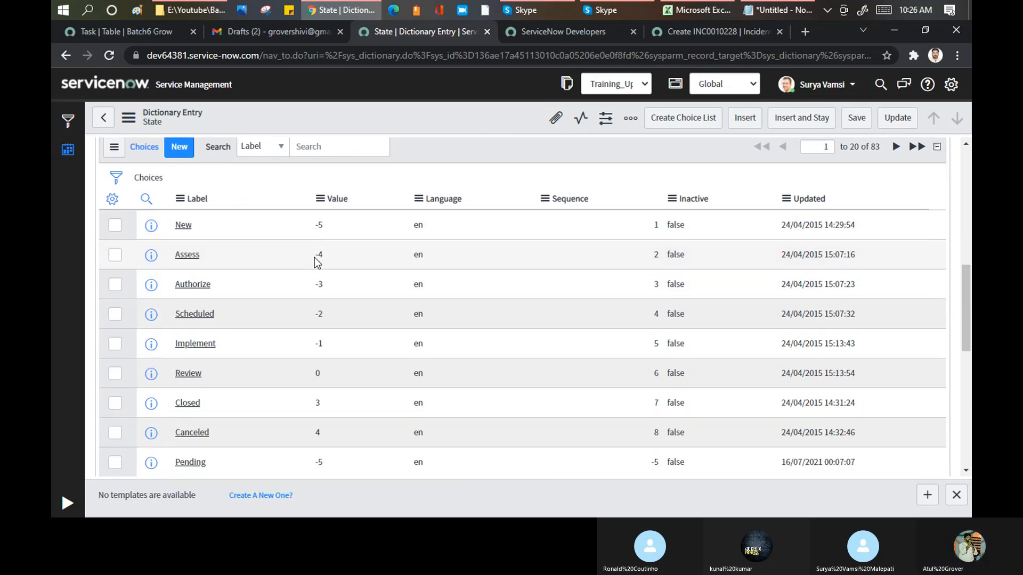
{"action": "scroll", "coordinate": [330, 304], "scroll_direction": "down", "scroll_amount": 1}
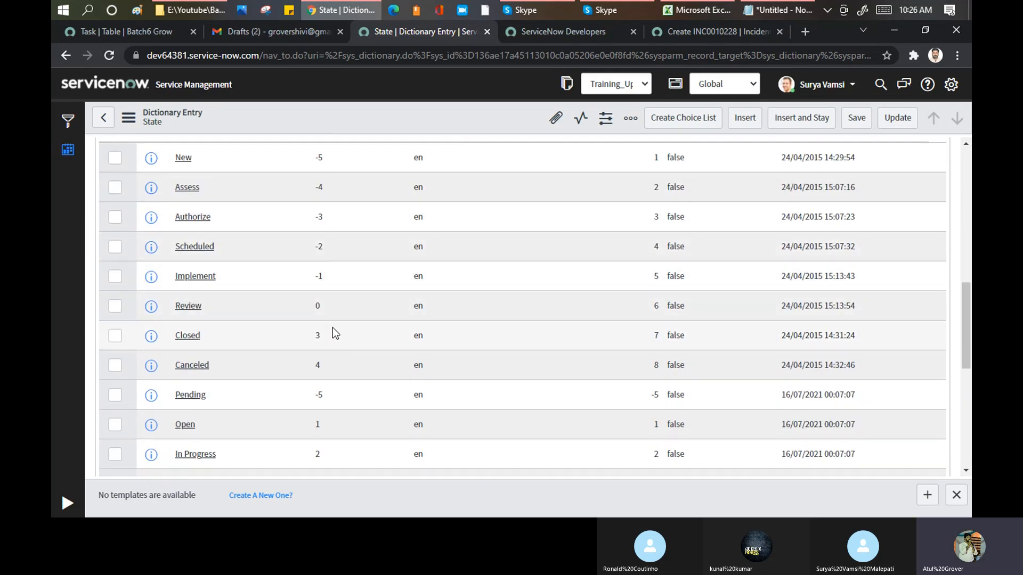
{"action": "scroll", "coordinate": [337, 285], "scroll_direction": "down", "scroll_amount": 3}
{"action": "scroll", "coordinate": [333, 285], "scroll_direction": "down", "scroll_amount": 3}
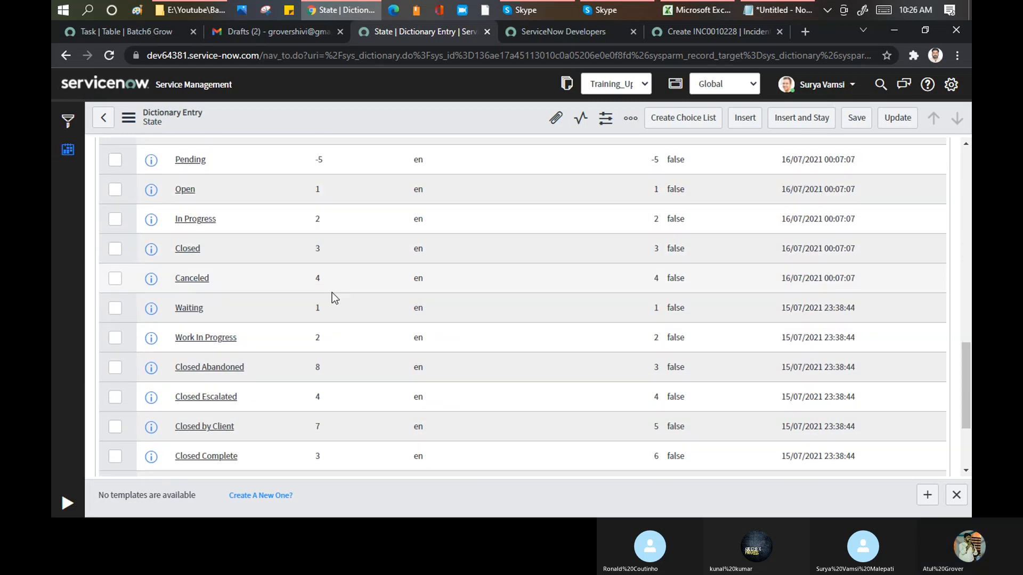
{"action": "scroll", "coordinate": [335, 219], "scroll_direction": "up", "scroll_amount": 6}
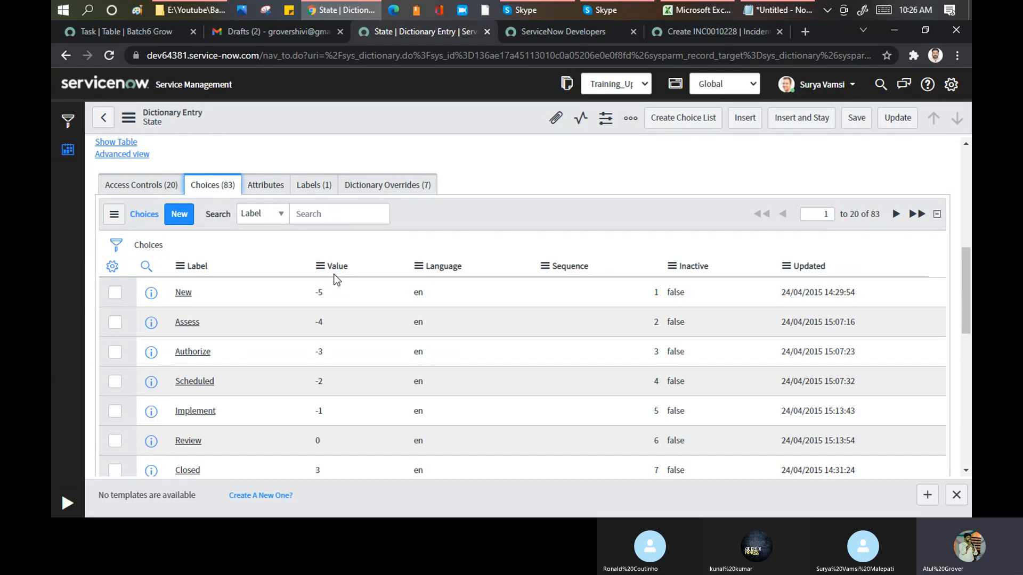
- Compare the incident form's State field with the Task State choices and review the dictionary entry's table and type
{"action": "left_click", "coordinate": [715, 33]}
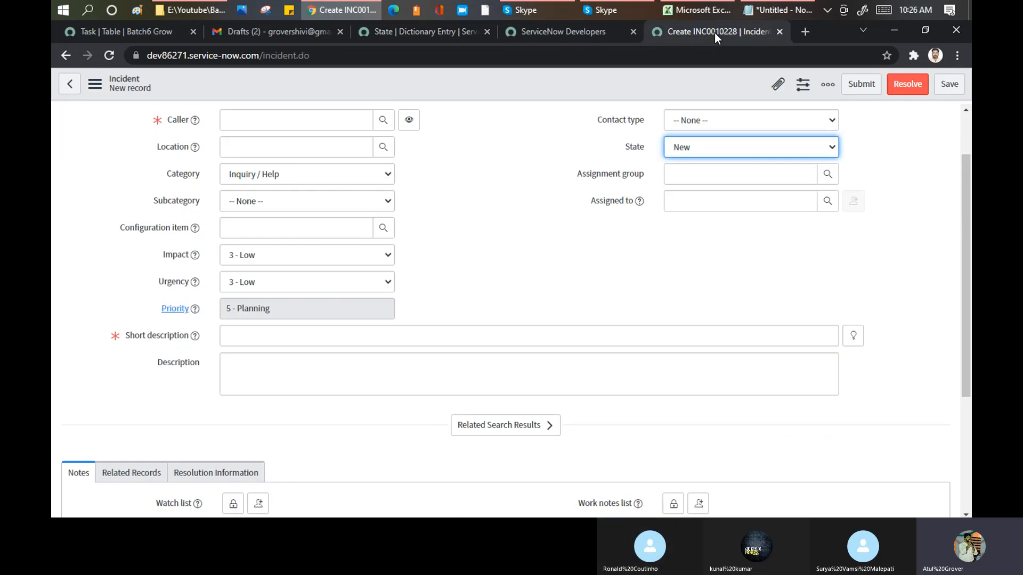
{"action": "left_click", "coordinate": [299, 34]}
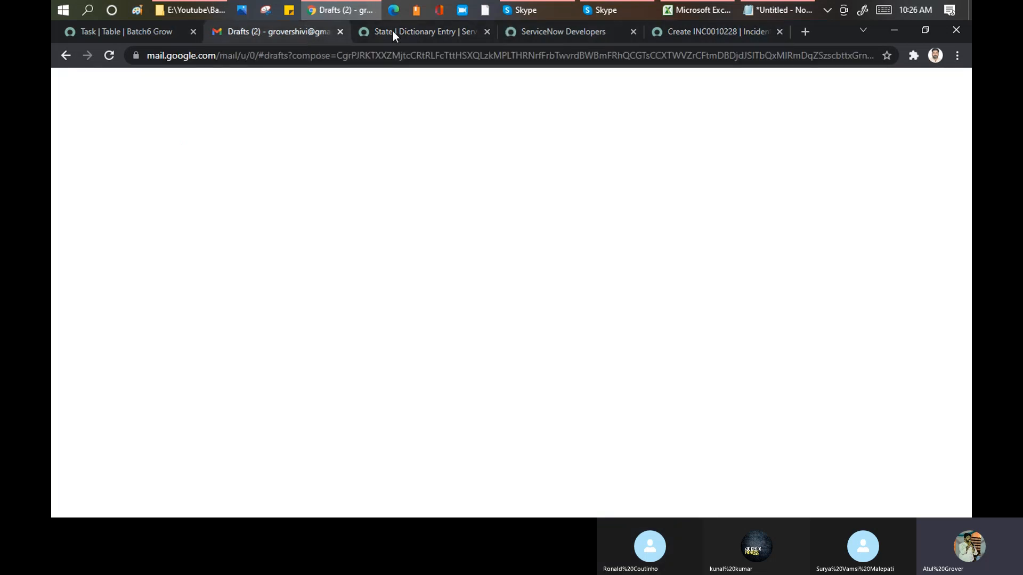
{"action": "left_click", "coordinate": [392, 31]}
{"action": "scroll", "coordinate": [317, 362], "scroll_direction": "down", "scroll_amount": 5}
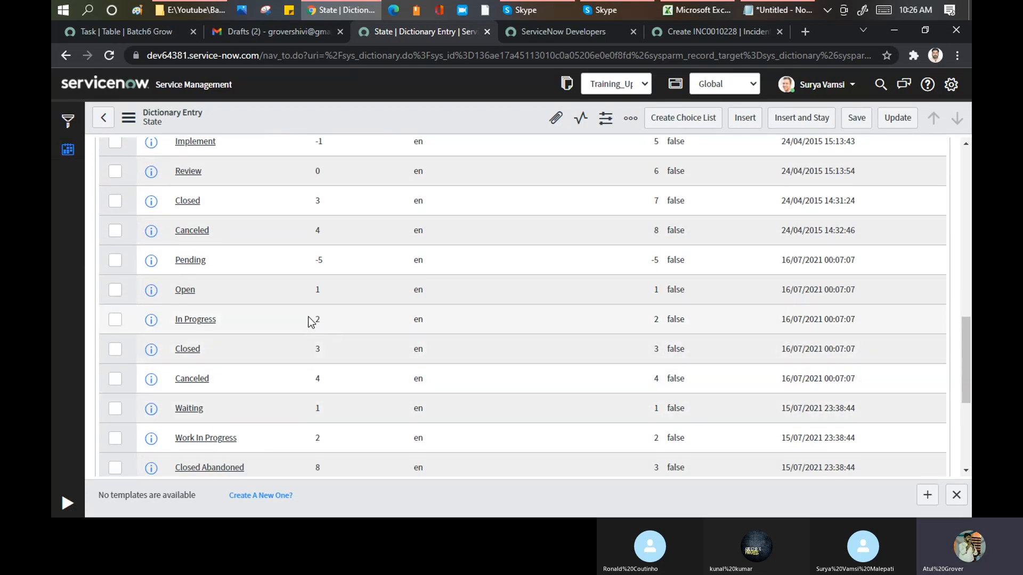
{"action": "scroll", "coordinate": [381, 311], "scroll_direction": "up", "scroll_amount": 5}
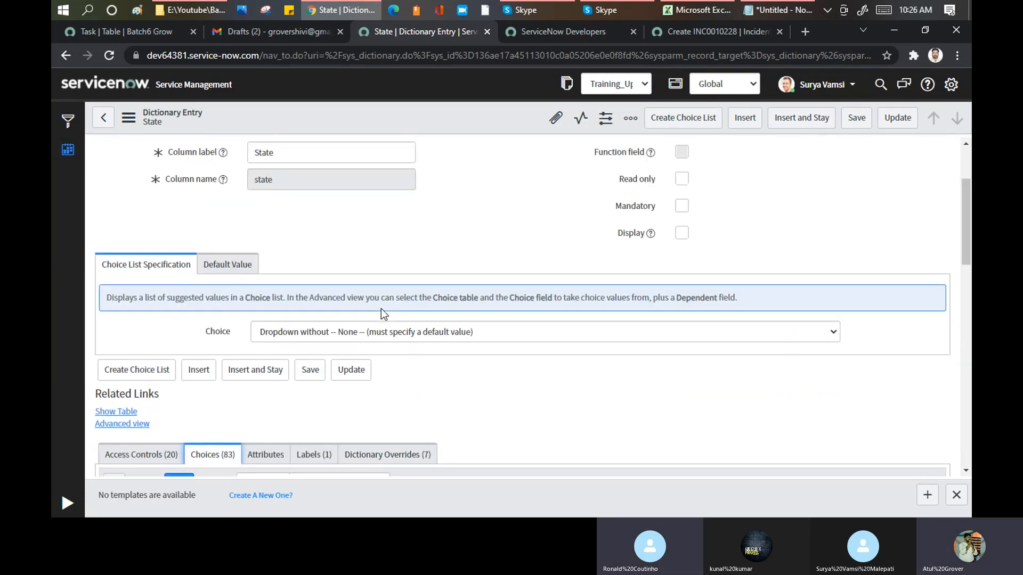
{"action": "scroll", "coordinate": [381, 309], "scroll_direction": "up", "scroll_amount": 2}
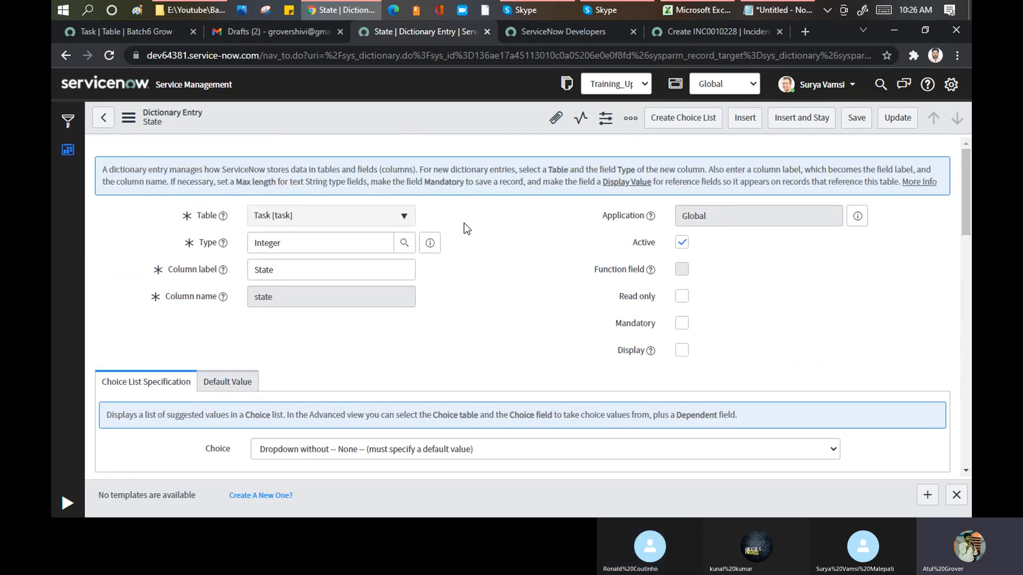
- Open a new change request form from dev86271.service-now.com/change_request.do in a new browser tab, checking the Skype call while it loads
{"action": "left_click", "coordinate": [806, 33]}
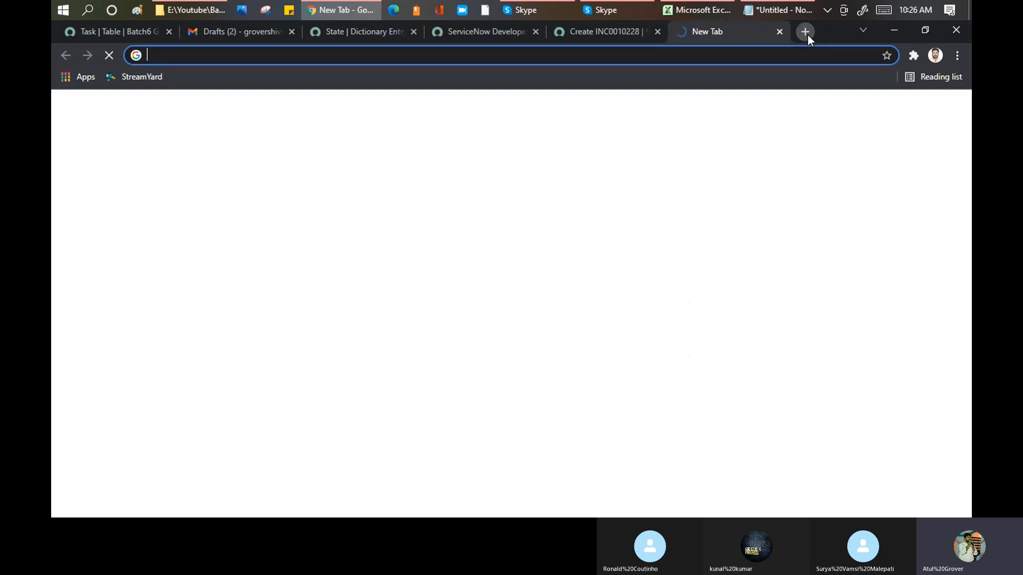
{"action": "type", "text": "dev86271.service-now.com/change"}
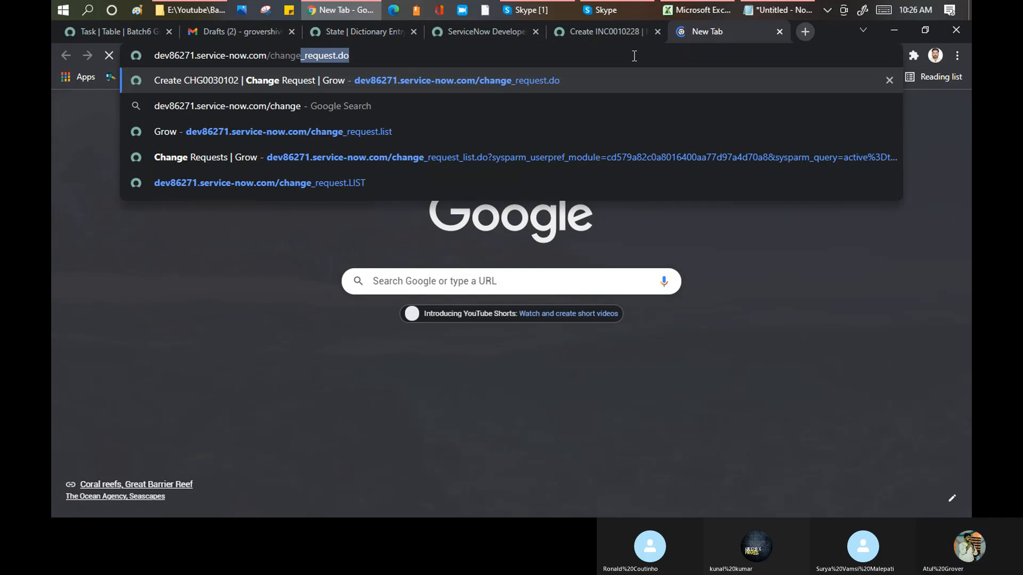
{"action": "key", "text": "Return"}
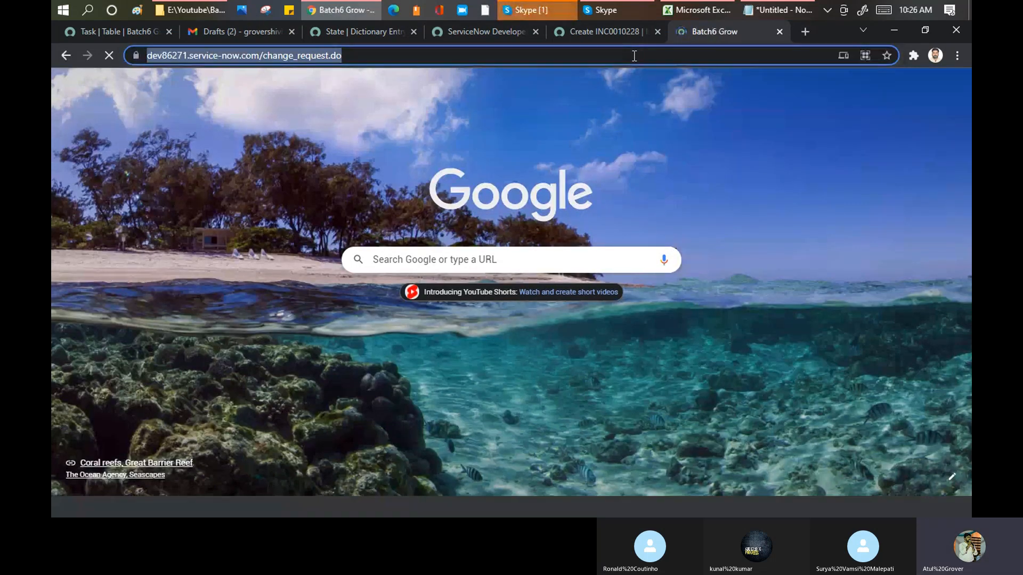
{"action": "left_click", "coordinate": [547, 12]}
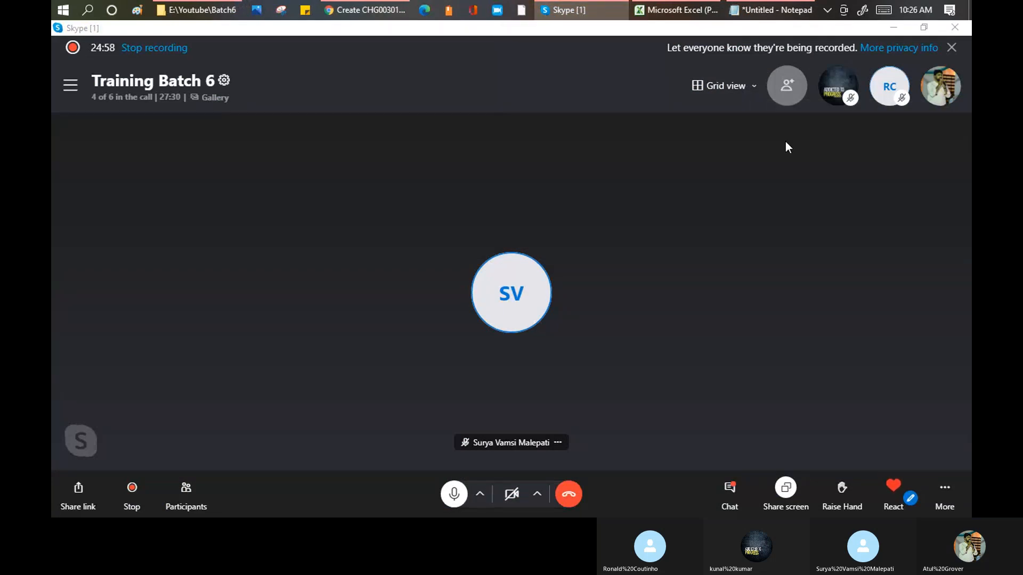
{"action": "key", "text": "alt+Tab"}
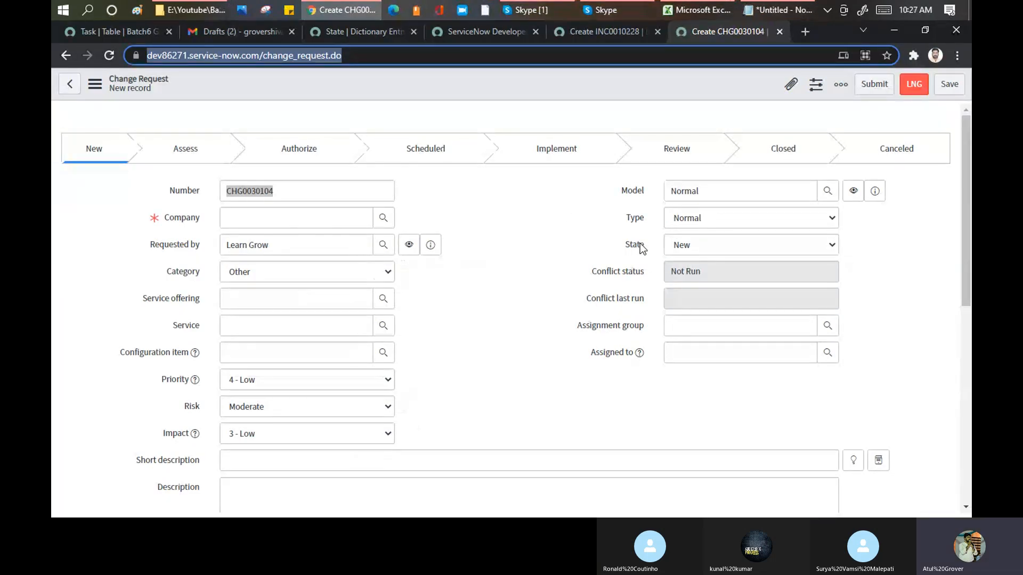
- Show the dictionary info for the change request form's State field and check its source table and default work state
{"action": "left_click", "coordinate": [641, 248]}
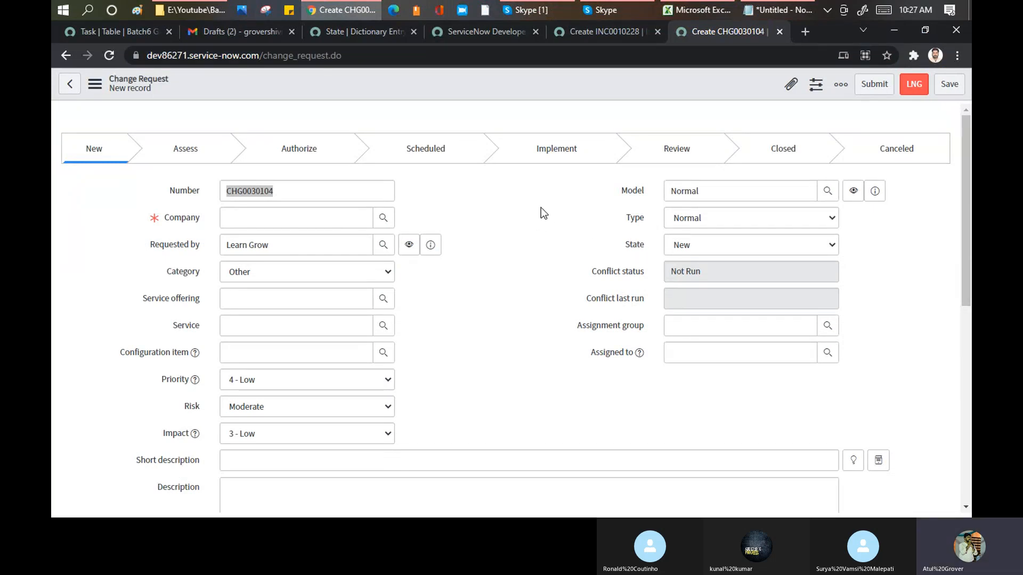
{"action": "right_click", "coordinate": [635, 244]}
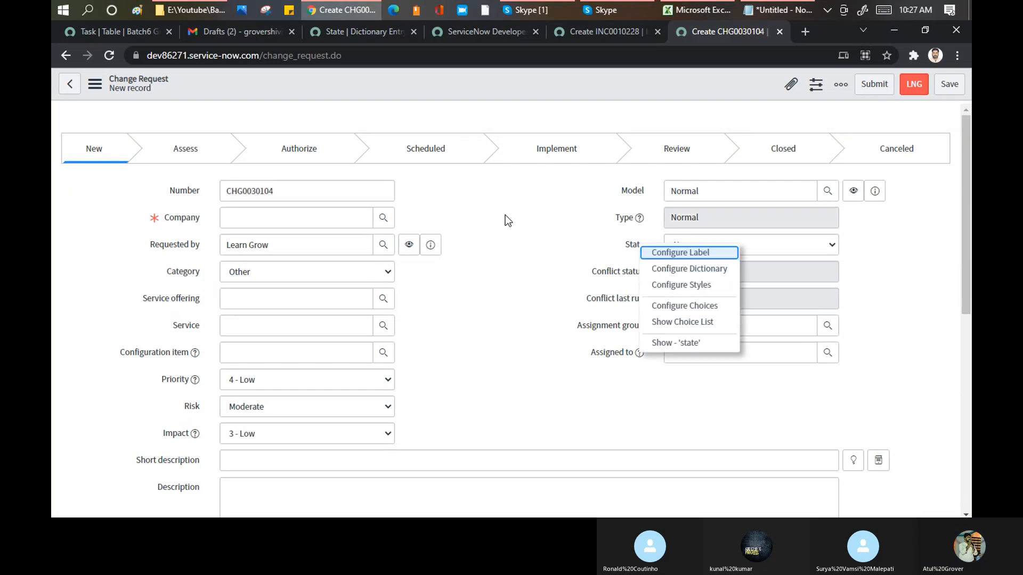
{"action": "left_click", "coordinate": [686, 342]}
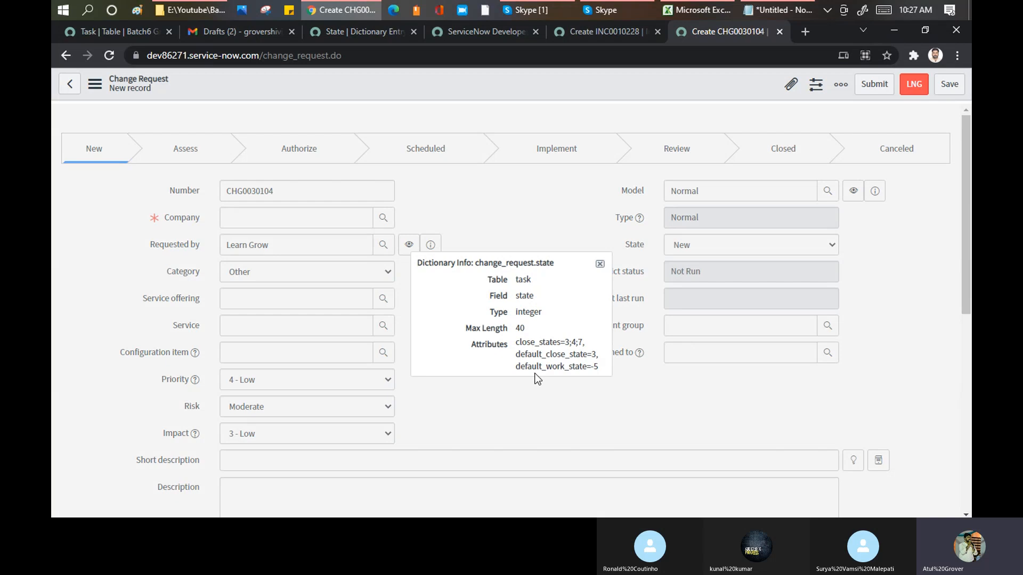
{"action": "double_click", "coordinate": [524, 280]}
{"action": "left_click_drag", "start_coordinate": [599, 368], "coordinate": [590, 369]}
- Locate the Pending choices in the Task State dictionary entry's choice list and check the value assigned to them
{"action": "left_click", "coordinate": [352, 31]}
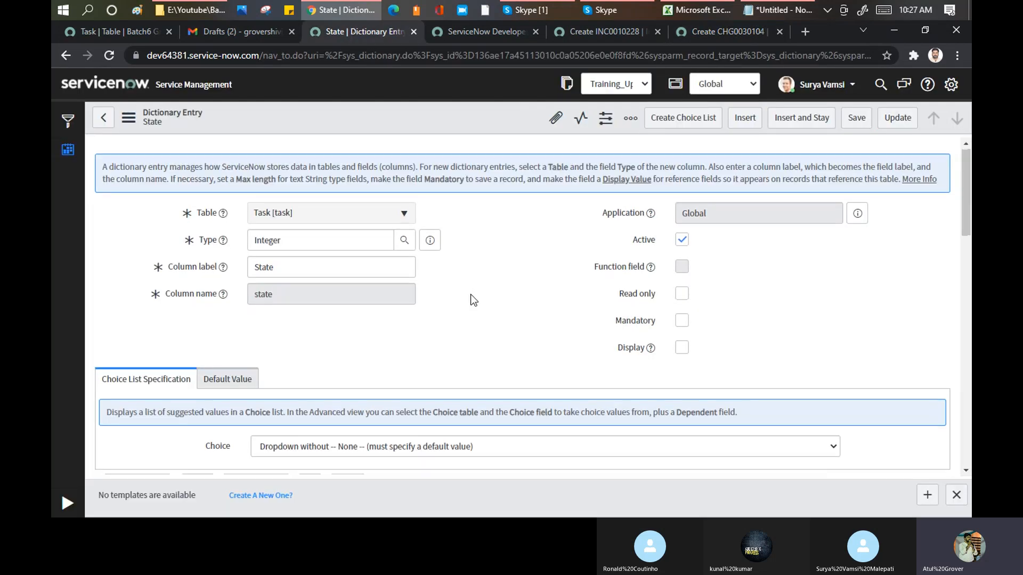
{"action": "scroll", "coordinate": [471, 294], "scroll_direction": "down", "scroll_amount": 8}
{"action": "scroll", "coordinate": [471, 294], "scroll_direction": "down", "scroll_amount": 4}
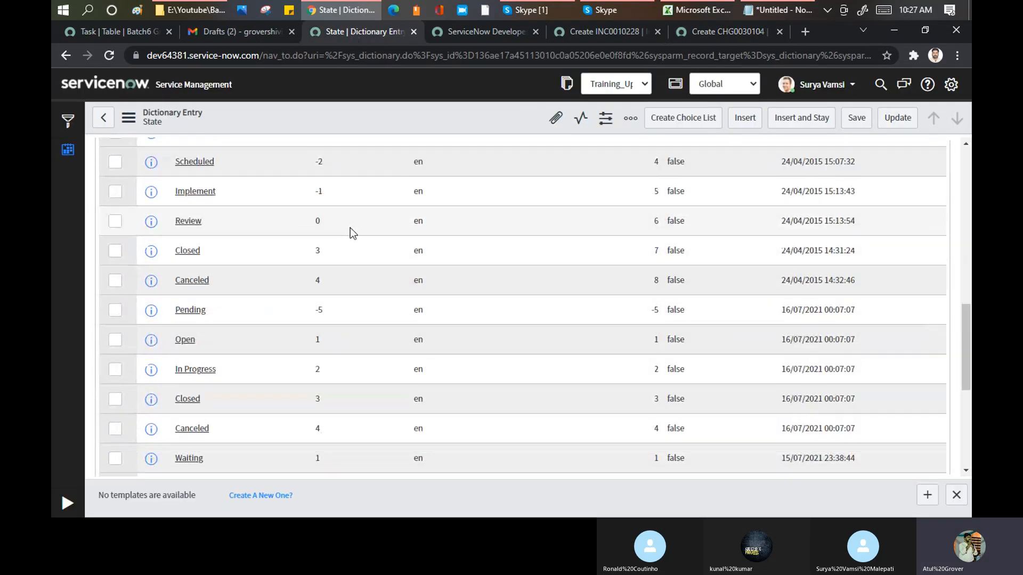
{"action": "double_click", "coordinate": [223, 313]}
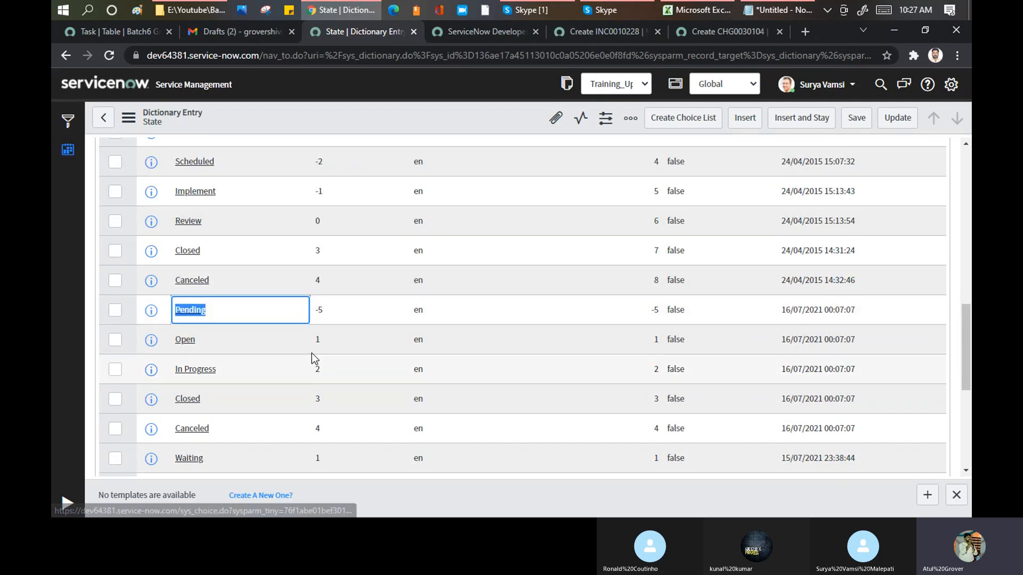
{"action": "scroll", "coordinate": [344, 310], "scroll_direction": "down", "scroll_amount": 3}
{"action": "scroll", "coordinate": [343, 310], "scroll_direction": "down", "scroll_amount": 3}
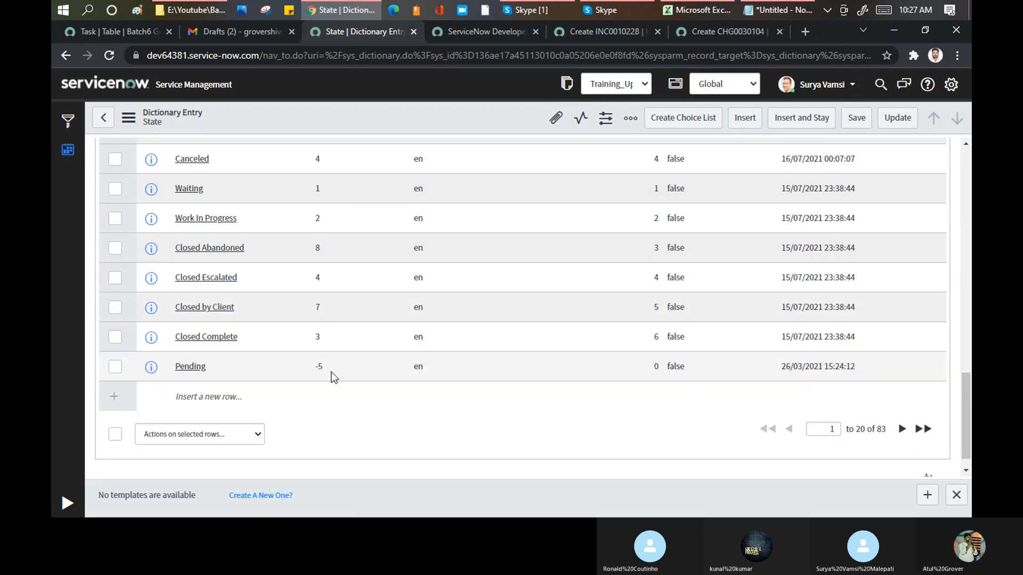
{"action": "left_click_drag", "start_coordinate": [332, 368], "coordinate": [296, 369]}
{"action": "scroll", "coordinate": [403, 325], "scroll_direction": "up", "scroll_amount": 10}
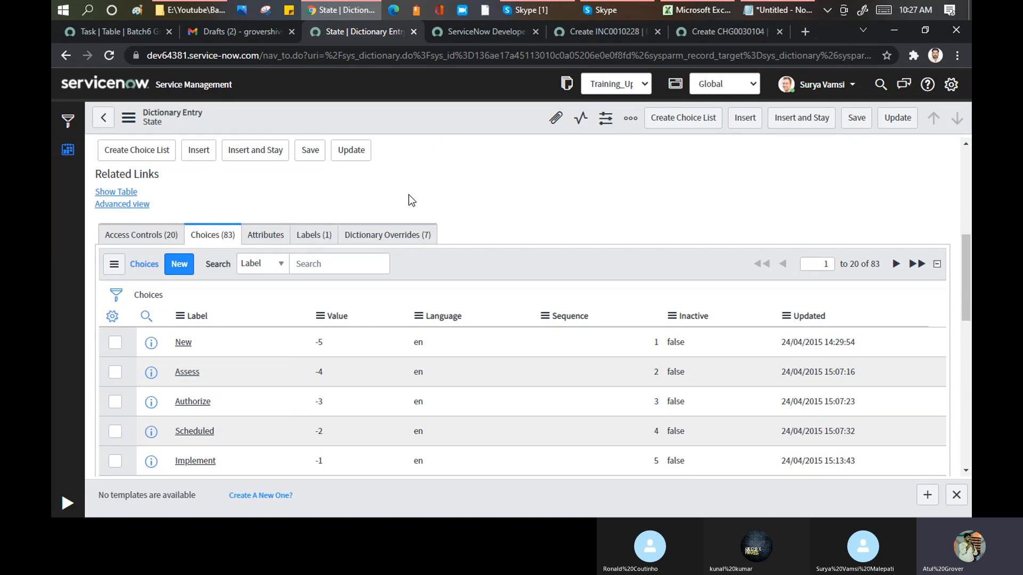
- Compare the State options offered on the change request form with those on the incident form
{"action": "left_click", "coordinate": [724, 33]}
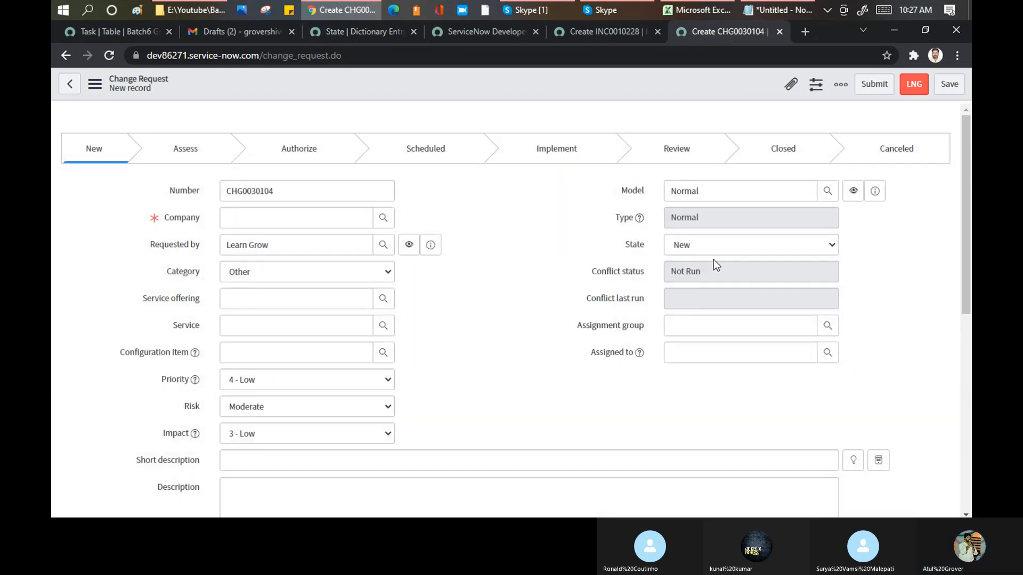
{"action": "left_click", "coordinate": [714, 260]}
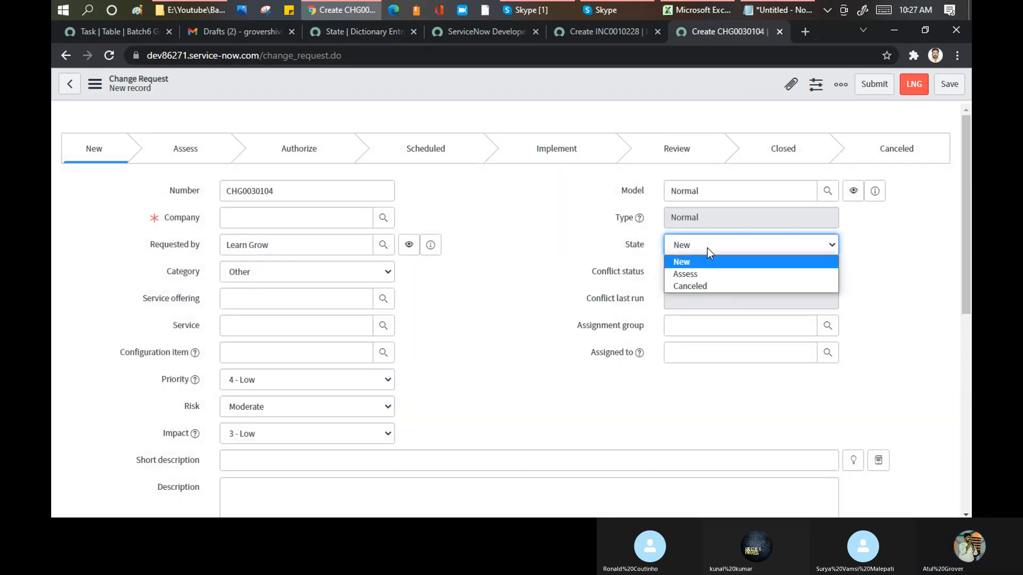
{"action": "left_click", "coordinate": [708, 247]}
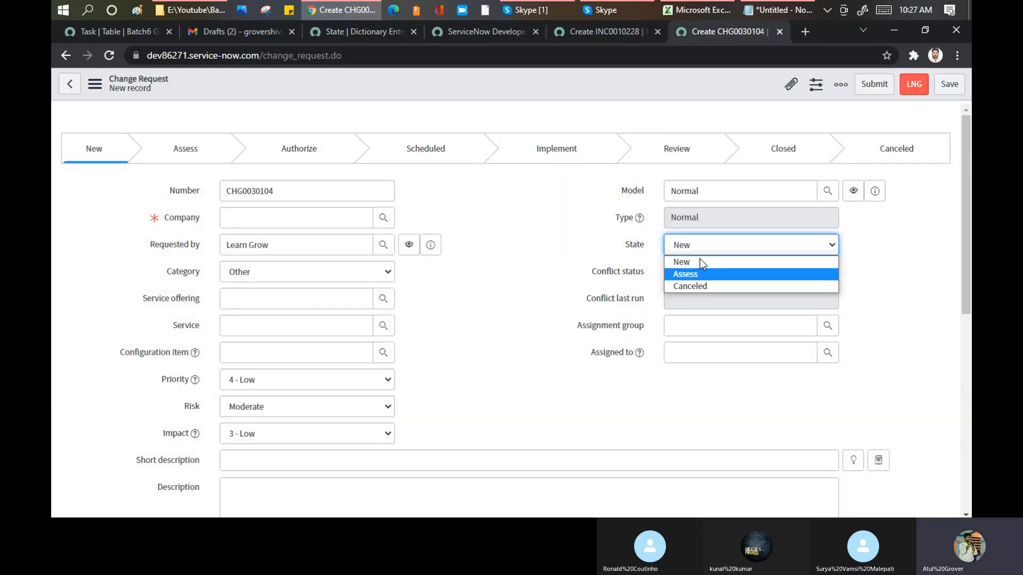
{"action": "left_click", "coordinate": [557, 32]}
{"action": "left_click", "coordinate": [725, 155]}
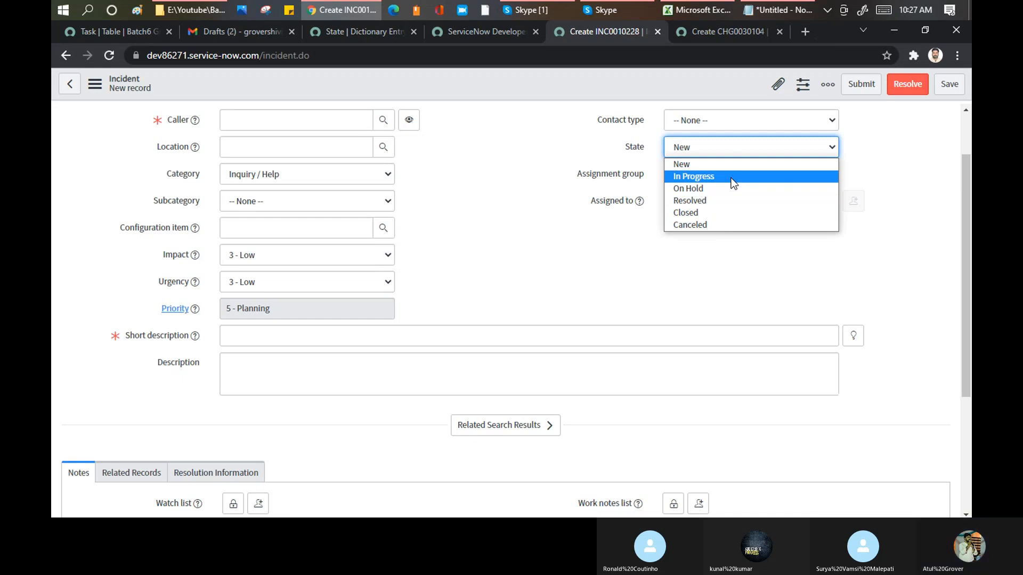
{"action": "key", "text": "Down"}
{"action": "key", "text": "Down"}
{"action": "key", "text": "Down"}
- Review the labels and values in the Task State column's choice list against the incident form's State options
{"action": "left_click", "coordinate": [346, 31]}
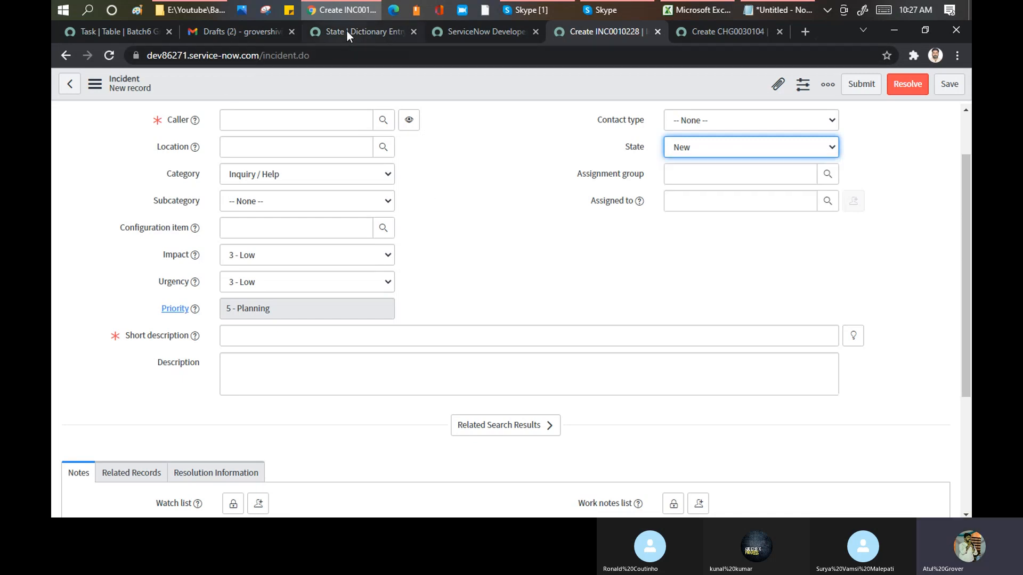
{"action": "scroll", "coordinate": [399, 328], "scroll_direction": "down", "scroll_amount": 1}
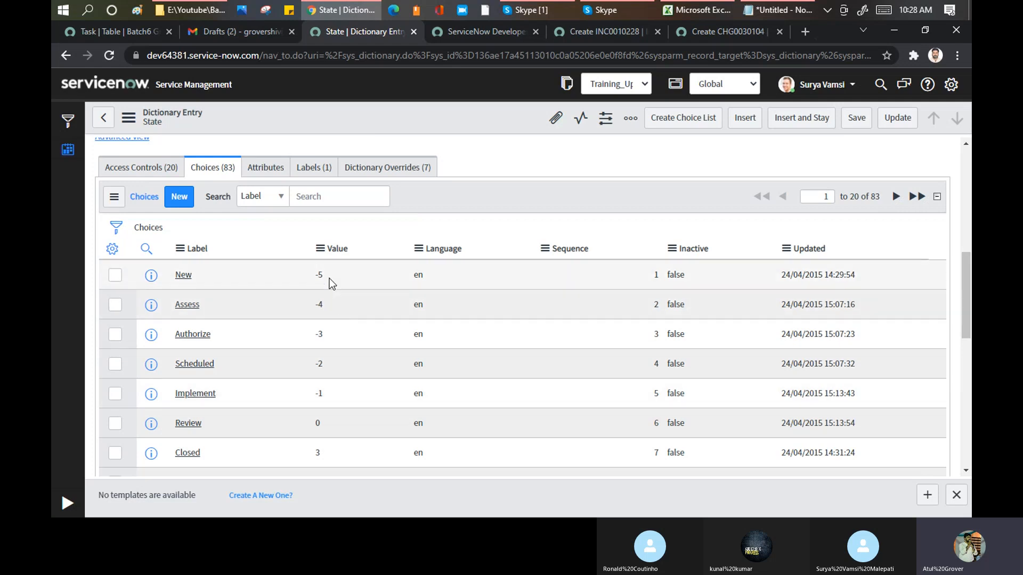
{"action": "scroll", "coordinate": [329, 278], "scroll_direction": "down", "scroll_amount": 5}
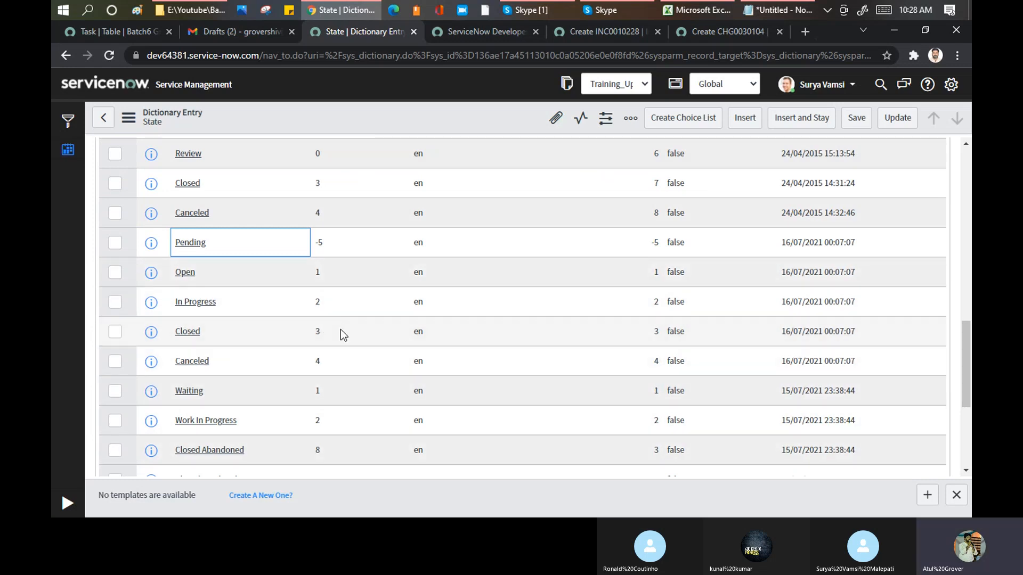
{"action": "scroll", "coordinate": [341, 323], "scroll_direction": "down", "scroll_amount": 2}
{"action": "scroll", "coordinate": [340, 325], "scroll_direction": "down", "scroll_amount": 2}
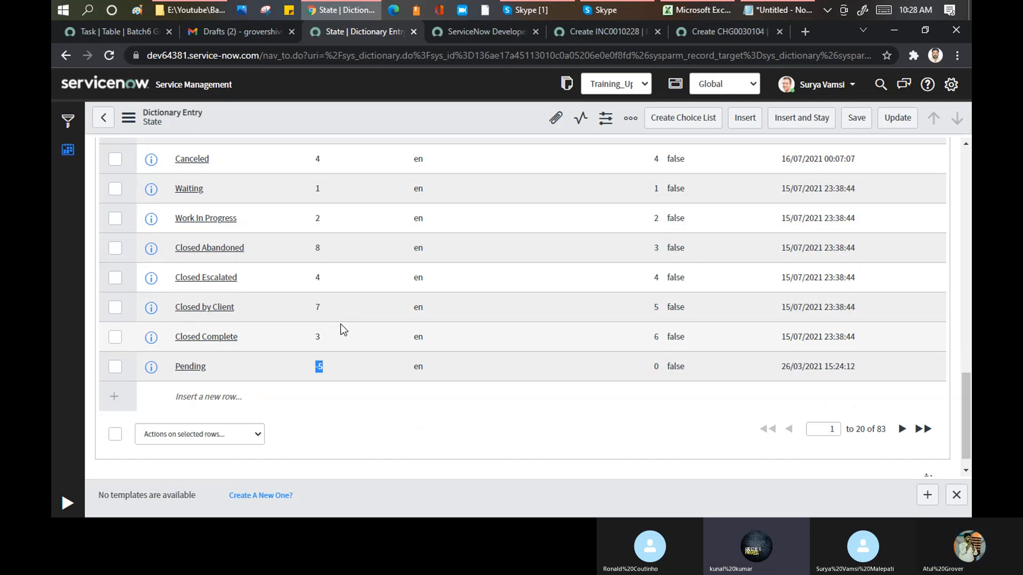
{"action": "scroll", "coordinate": [340, 324], "scroll_direction": "up", "scroll_amount": 4}
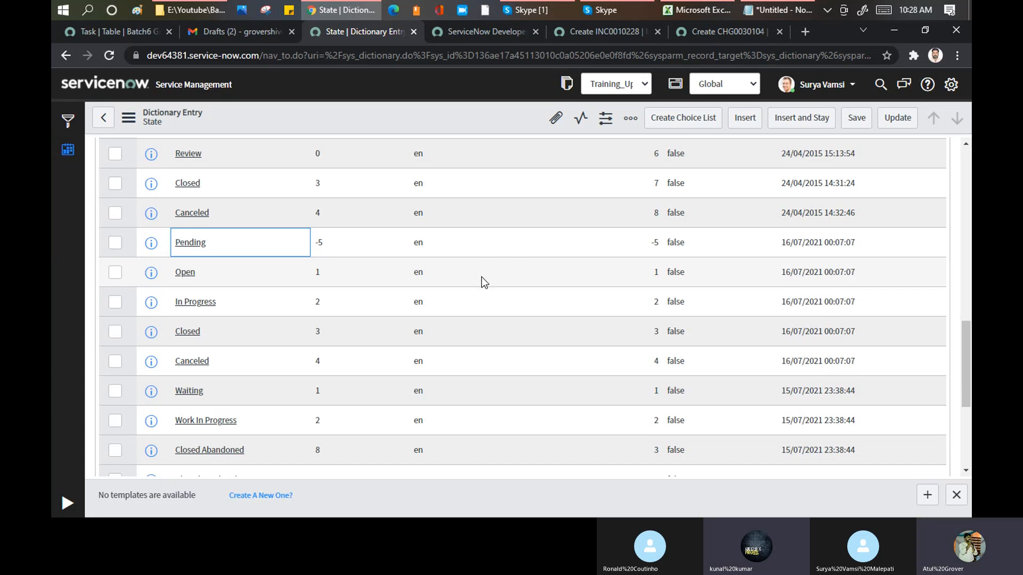
{"action": "scroll", "coordinate": [600, 370], "scroll_direction": "up", "scroll_amount": 10}
{"action": "scroll", "coordinate": [570, 366], "scroll_direction": "down", "scroll_amount": 8}
{"action": "scroll", "coordinate": [480, 288], "scroll_direction": "up", "scroll_amount": 3}
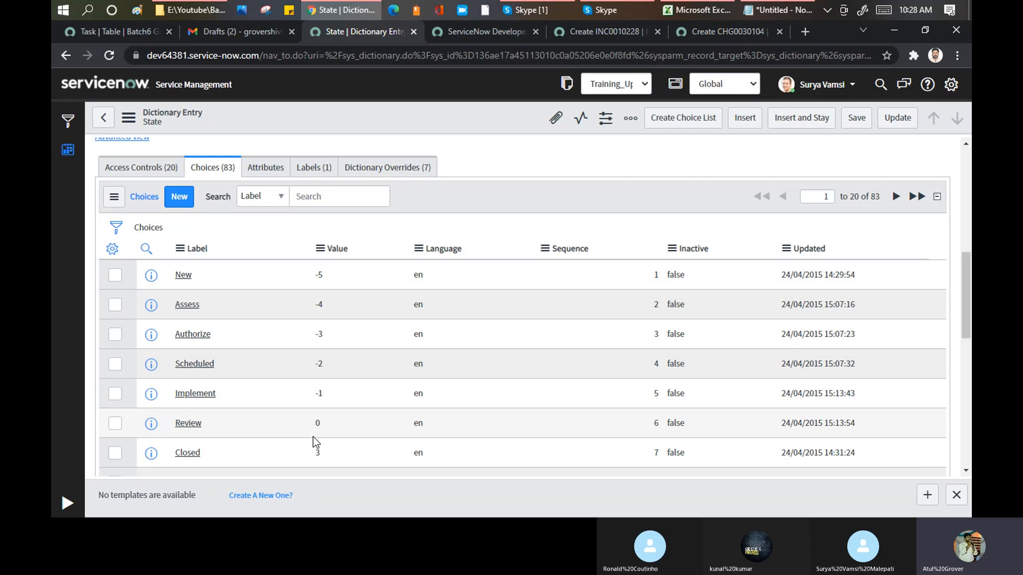
{"action": "left_click", "coordinate": [597, 31]}
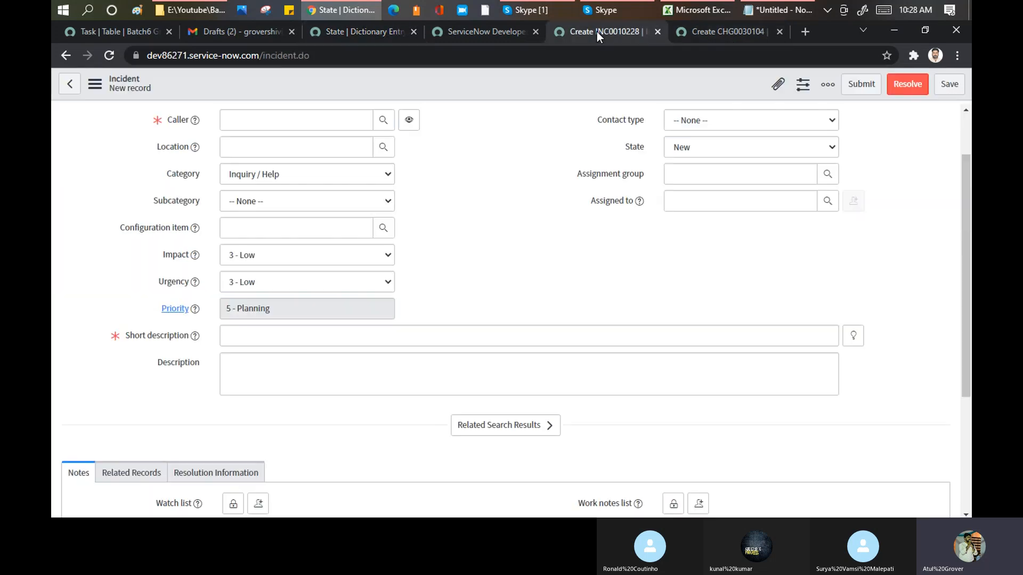
{"action": "left_click", "coordinate": [739, 147]}
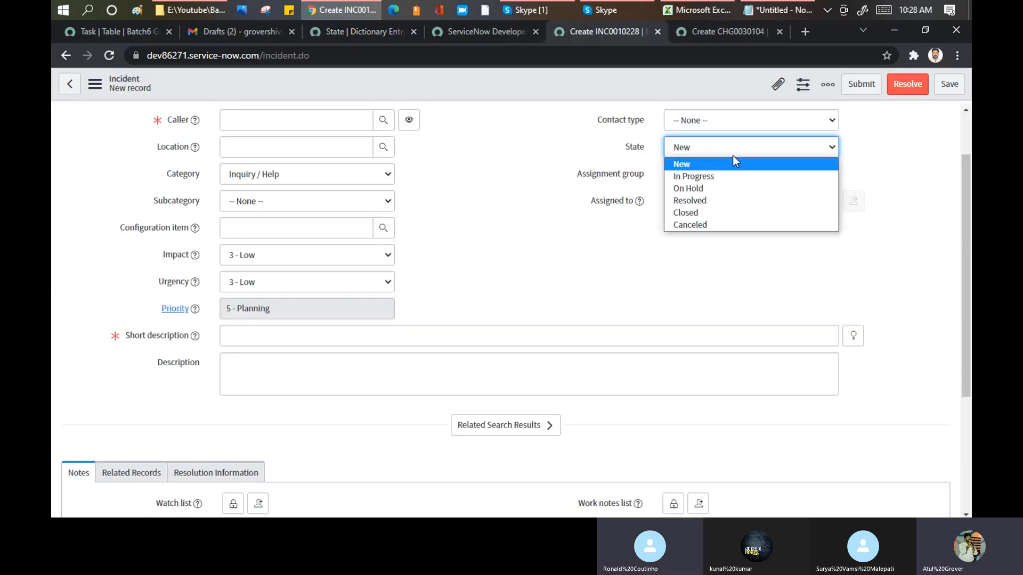
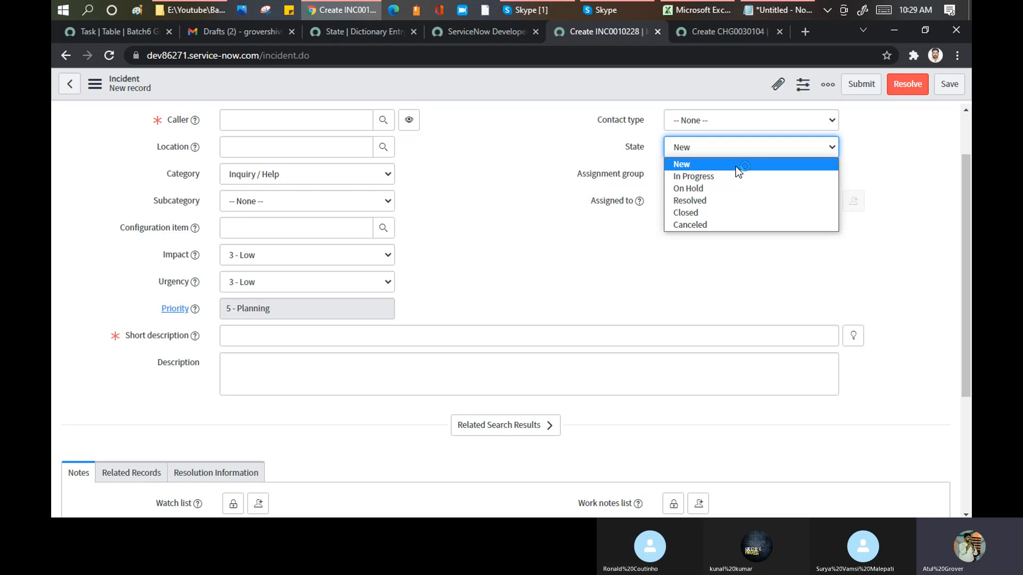
- Show the dictionary info for the Opened field on the new incident form
{"action": "left_click", "coordinate": [346, 27]}
{"action": "left_click", "coordinate": [346, 27]}
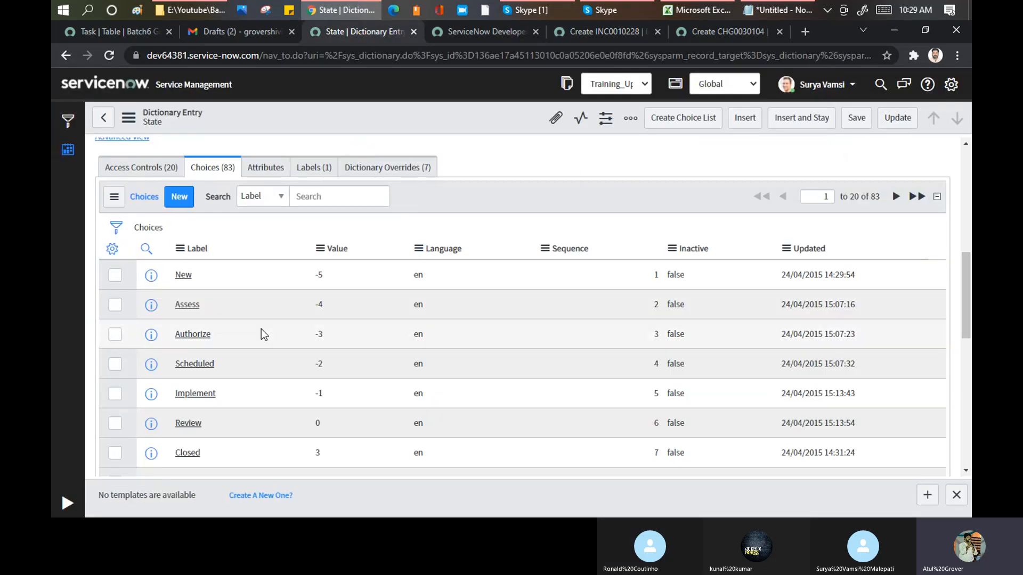
{"action": "left_click", "coordinate": [499, 31]}
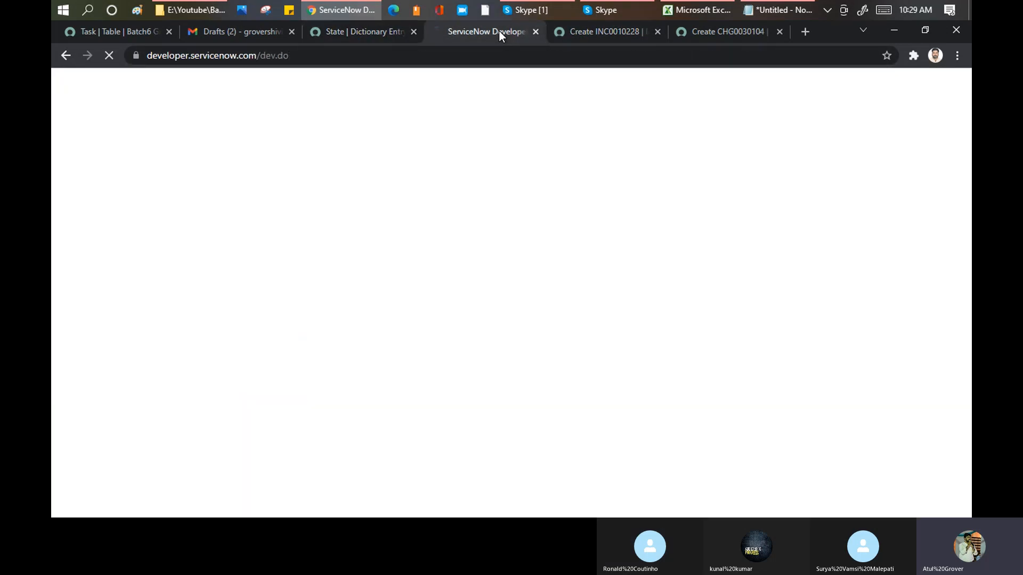
{"action": "left_click", "coordinate": [586, 34]}
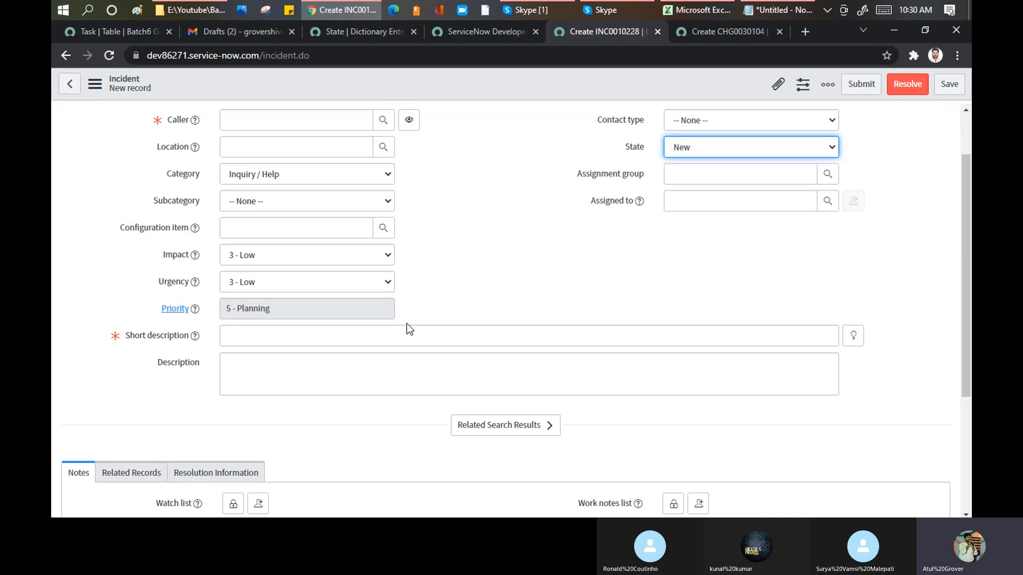
{"action": "scroll", "coordinate": [477, 192], "scroll_direction": "up", "scroll_amount": 2}
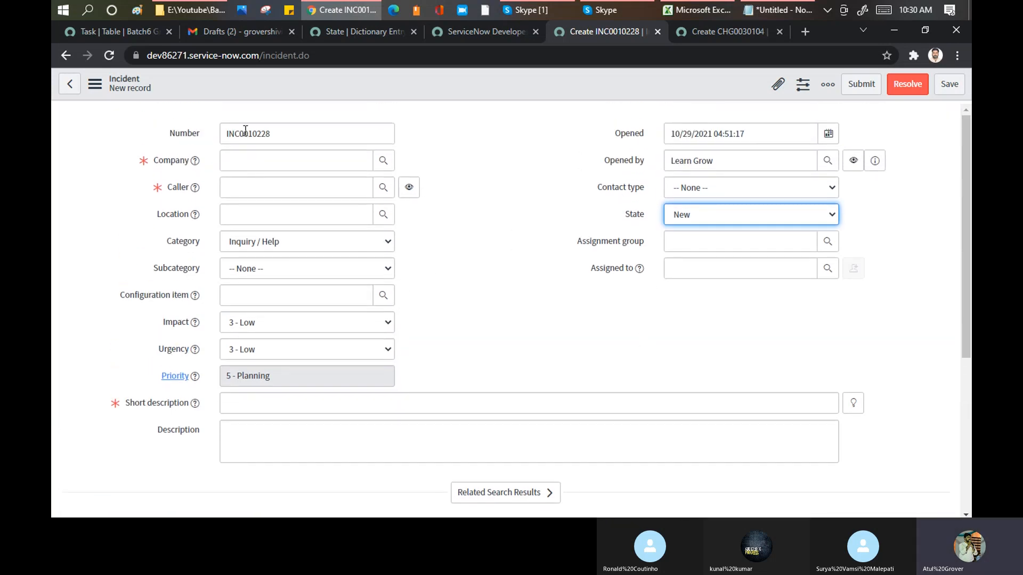
{"action": "right_click", "coordinate": [640, 134]}
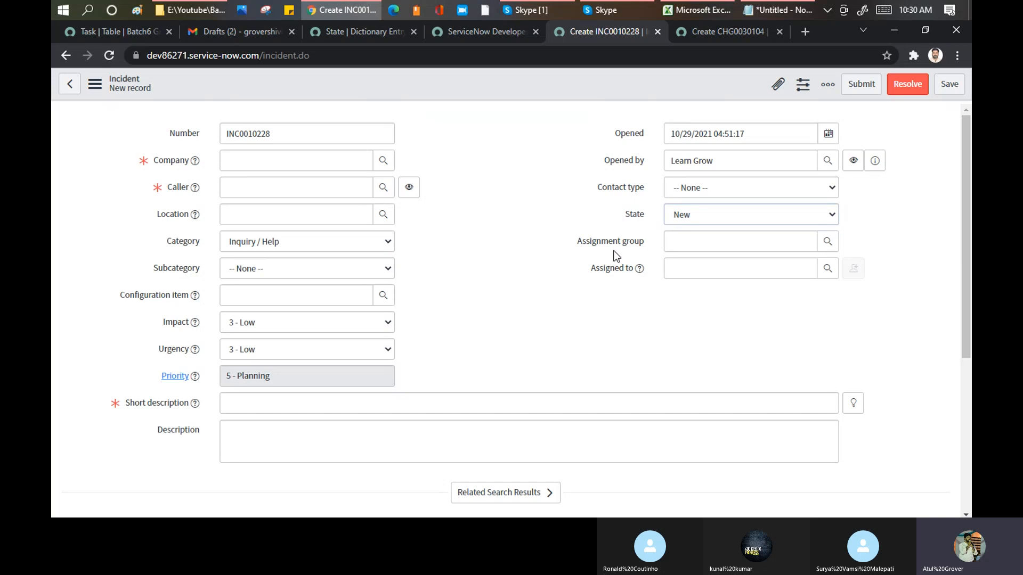
{"action": "right_click", "coordinate": [641, 136]}
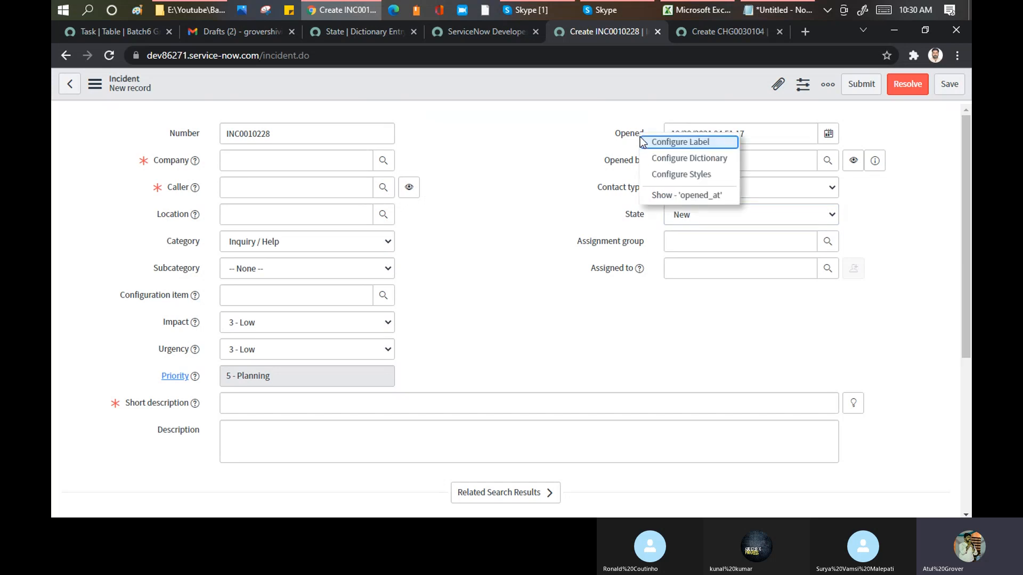
{"action": "left_click", "coordinate": [671, 195]}
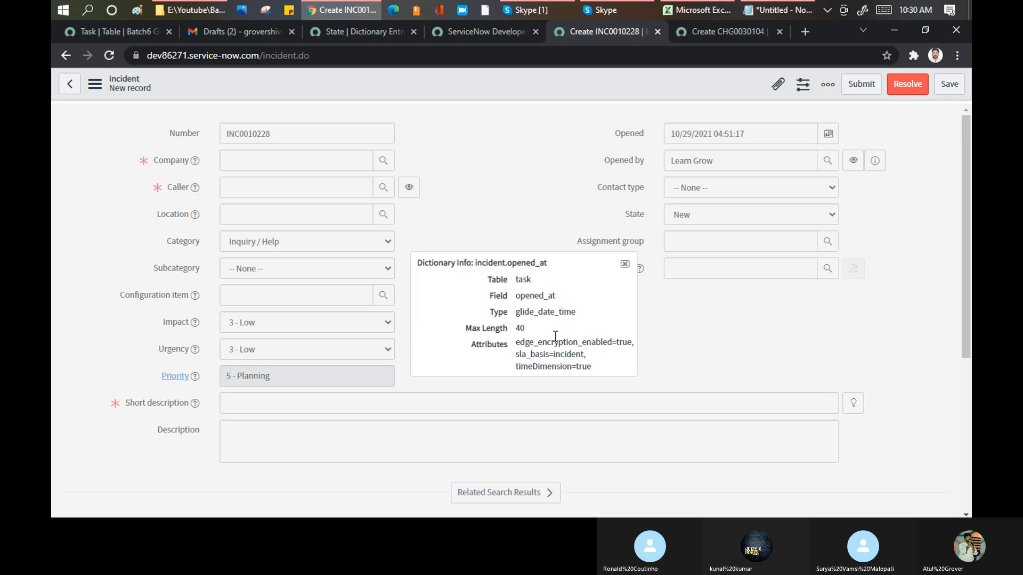
- Check the source table, field name, type and attributes in the Opened field's dictionary info, and close it
{"action": "double_click", "coordinate": [523, 279]}
{"action": "left_click_drag", "start_coordinate": [516, 296], "coordinate": [571, 312]}
{"action": "left_click", "coordinate": [516, 340]}
{"action": "left_click_drag", "start_coordinate": [517, 340], "coordinate": [602, 369]}
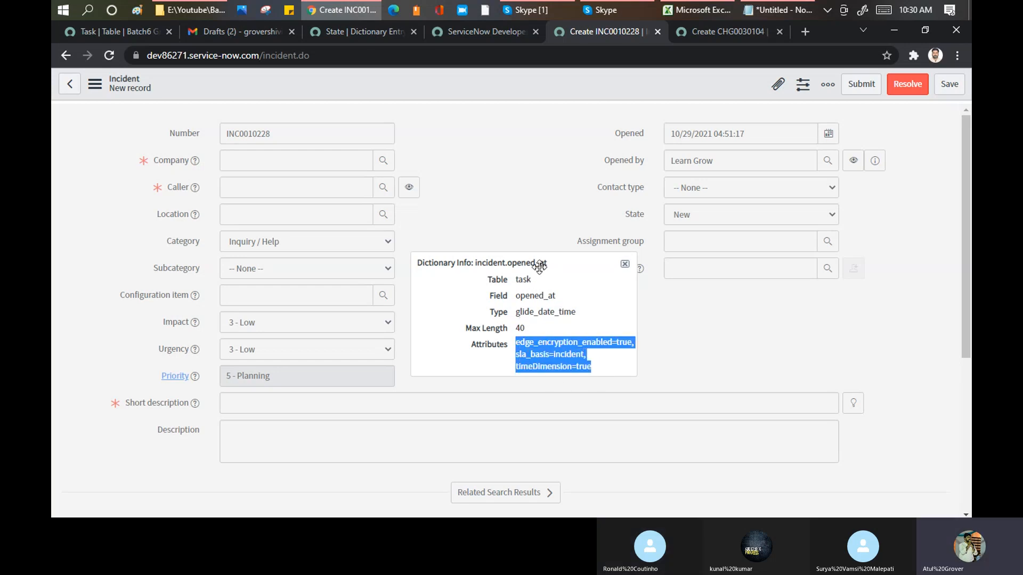
{"action": "left_click", "coordinate": [625, 264]}
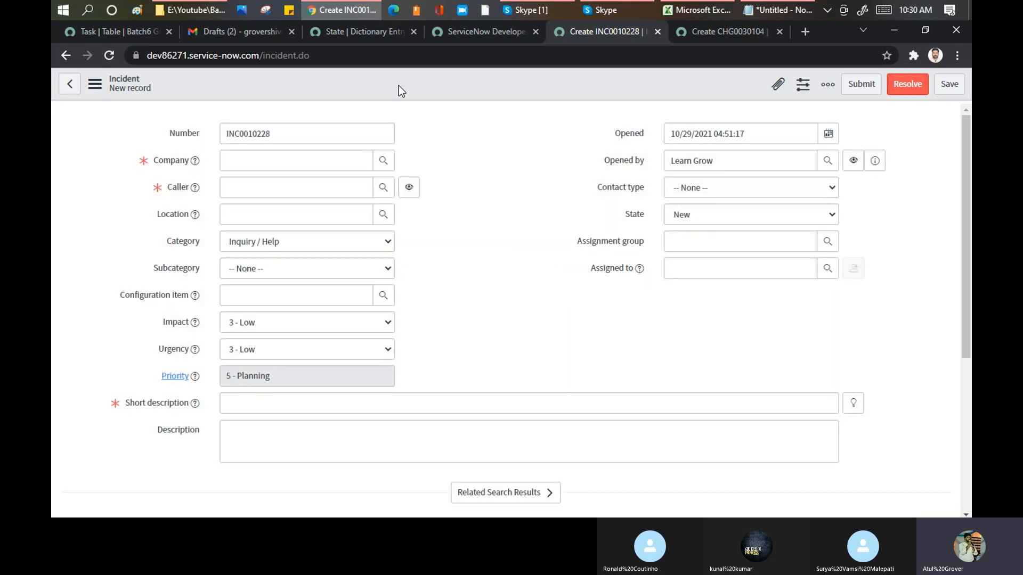
- Return from the State dictionary entry to the Task table record
{"action": "left_click", "coordinate": [362, 30]}
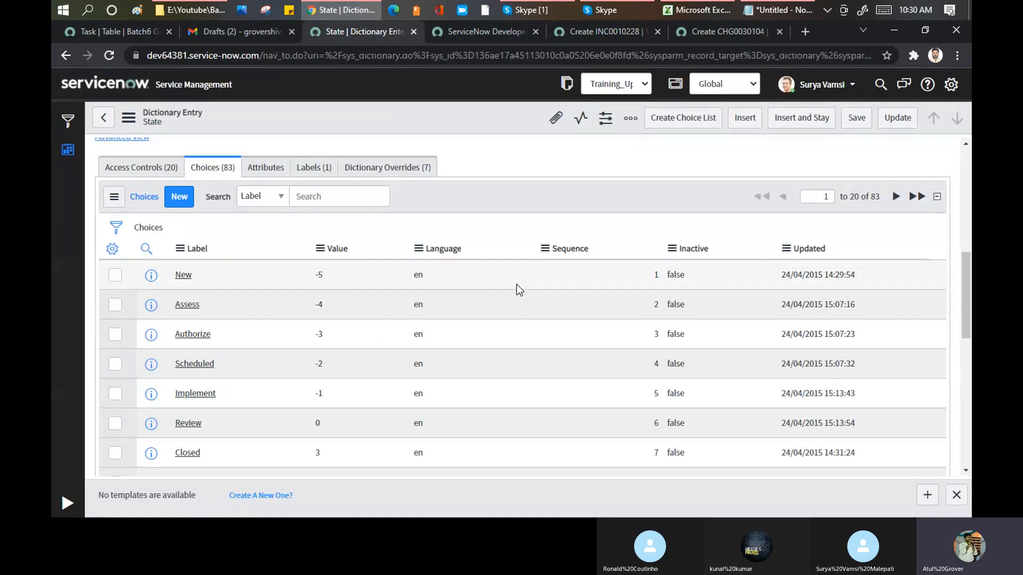
{"action": "scroll", "coordinate": [516, 284], "scroll_direction": "up", "scroll_amount": 8}
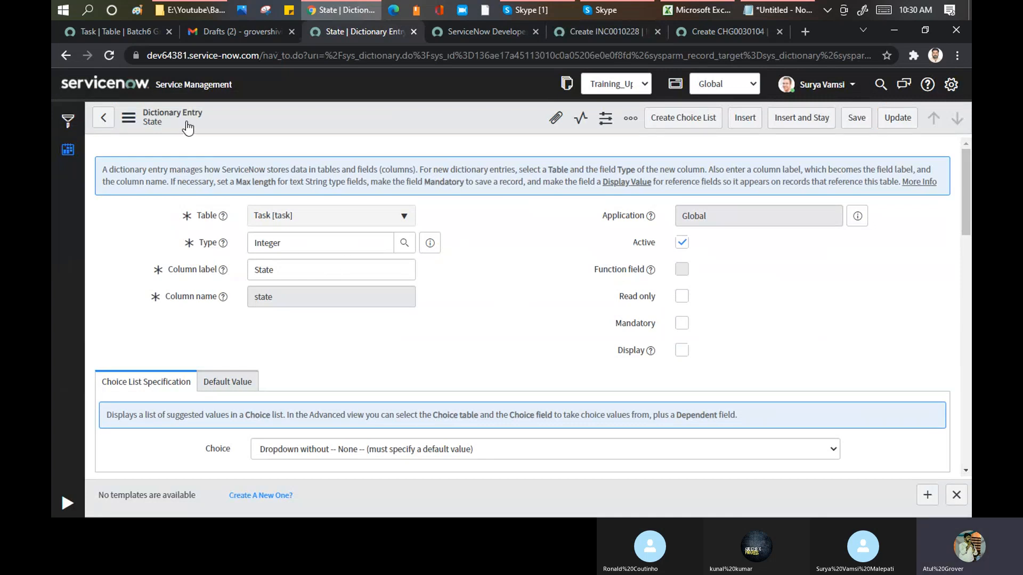
{"action": "left_click", "coordinate": [110, 123]}
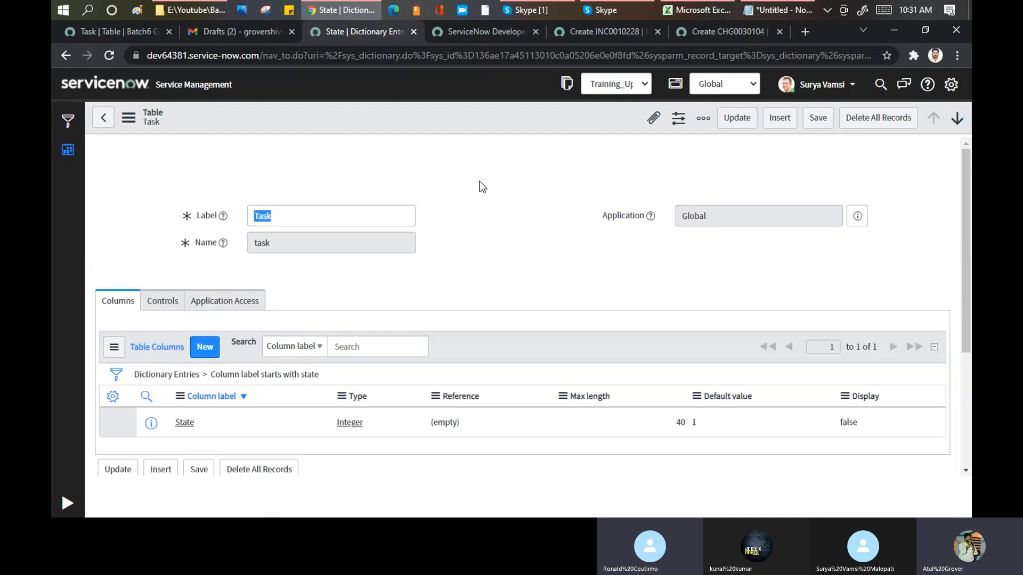
- Compare the State options on the incident form with the State column listed in the Task table record
{"action": "left_click", "coordinate": [618, 29]}
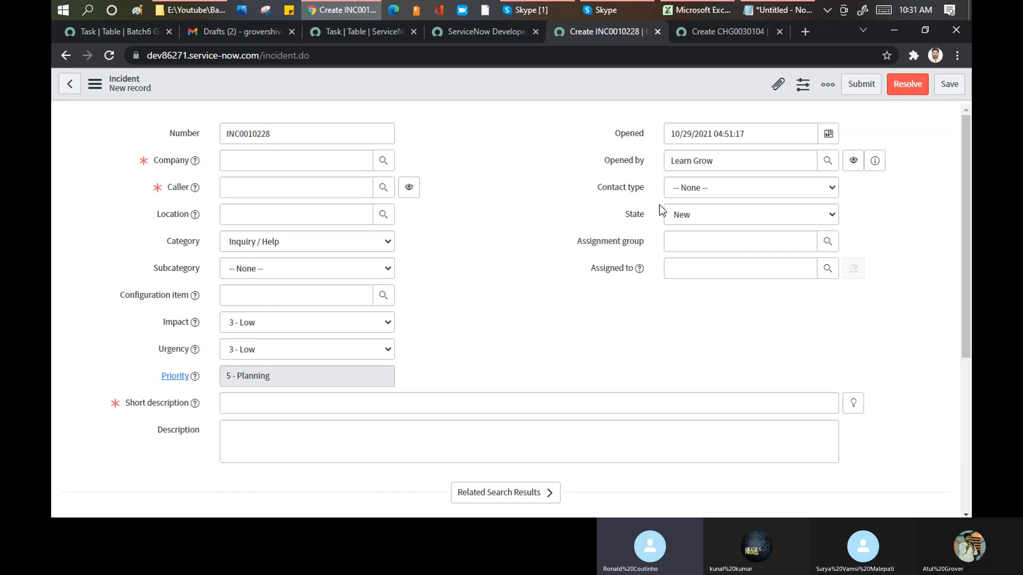
{"action": "left_click", "coordinate": [699, 212]}
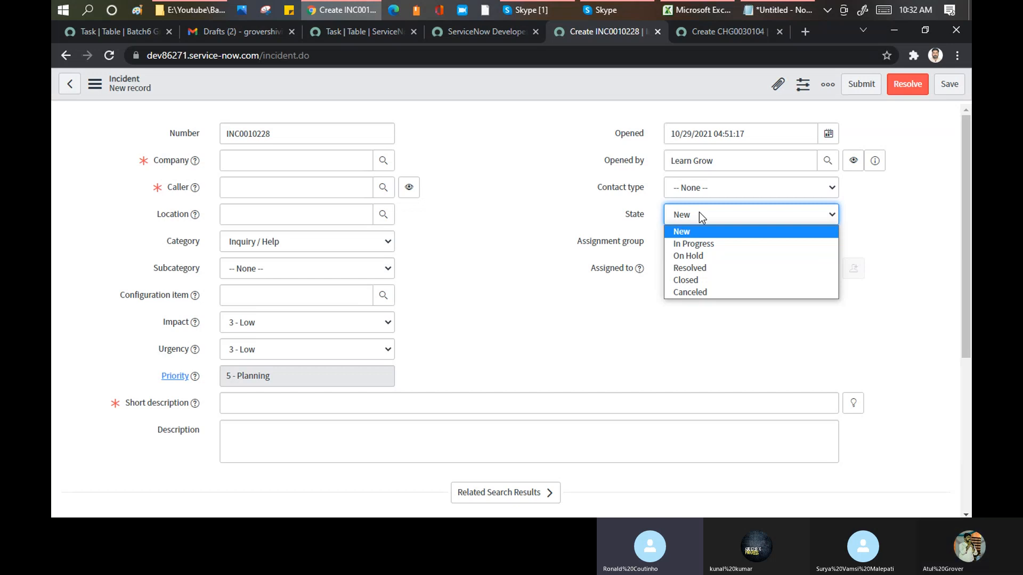
{"action": "left_click", "coordinate": [356, 31]}
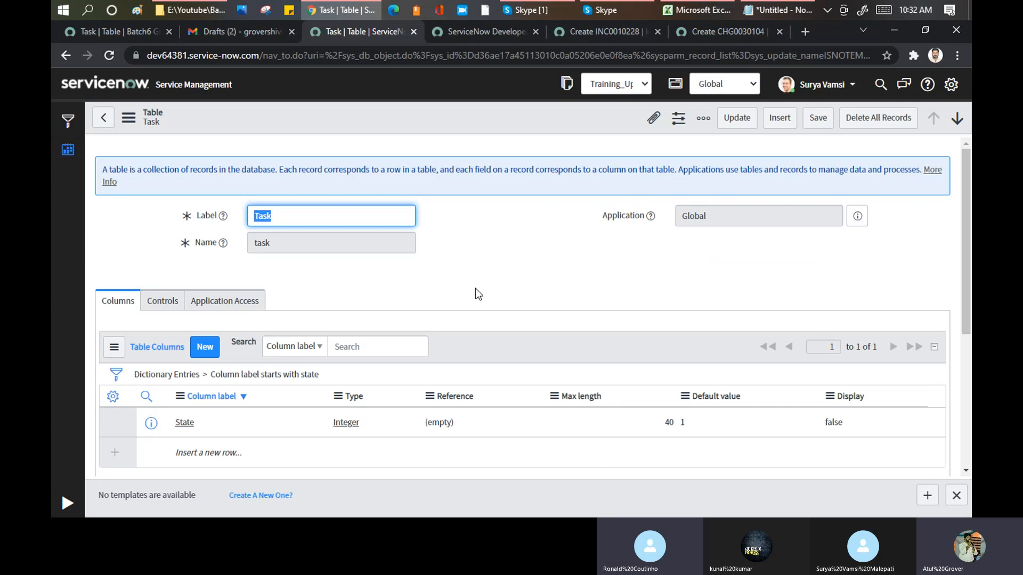
{"action": "scroll", "coordinate": [475, 292], "scroll_direction": "down", "scroll_amount": 1}
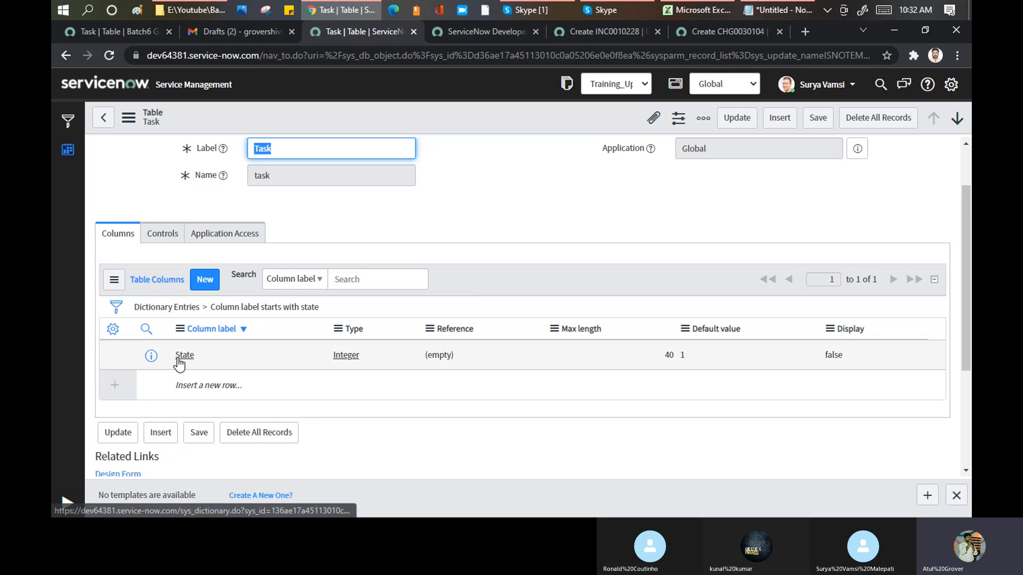
{"action": "left_click", "coordinate": [478, 31]}
{"action": "left_click", "coordinate": [583, 31]}
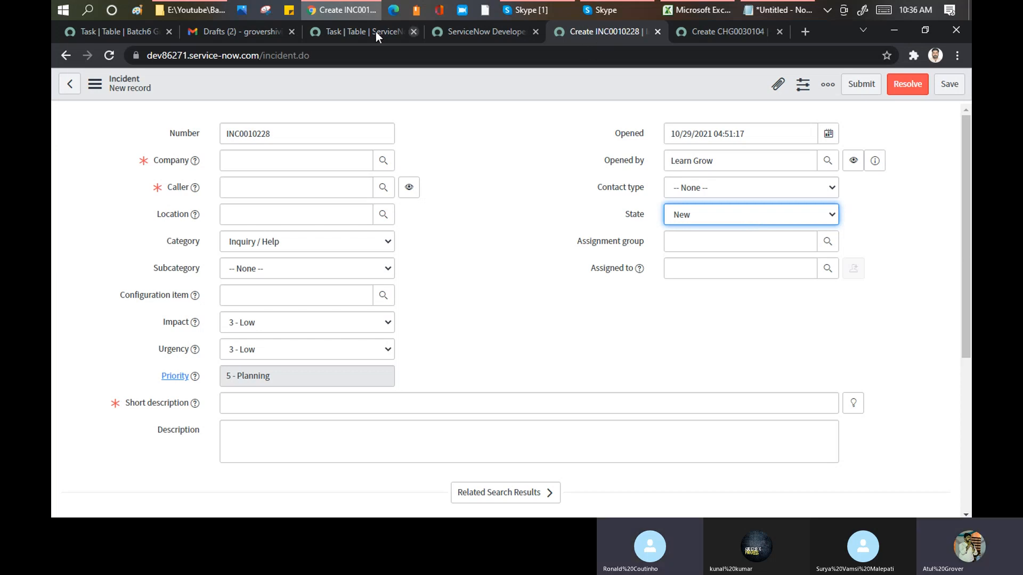
- Close the template bar on the Task table record and start a new table record from the Tables list
{"action": "left_click", "coordinate": [353, 31]}
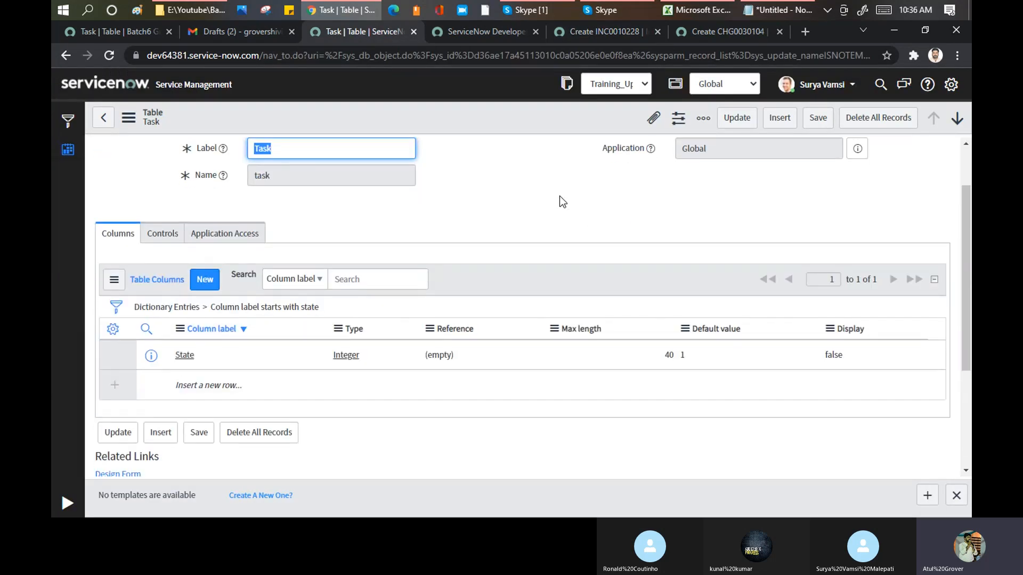
{"action": "left_click", "coordinate": [956, 495]}
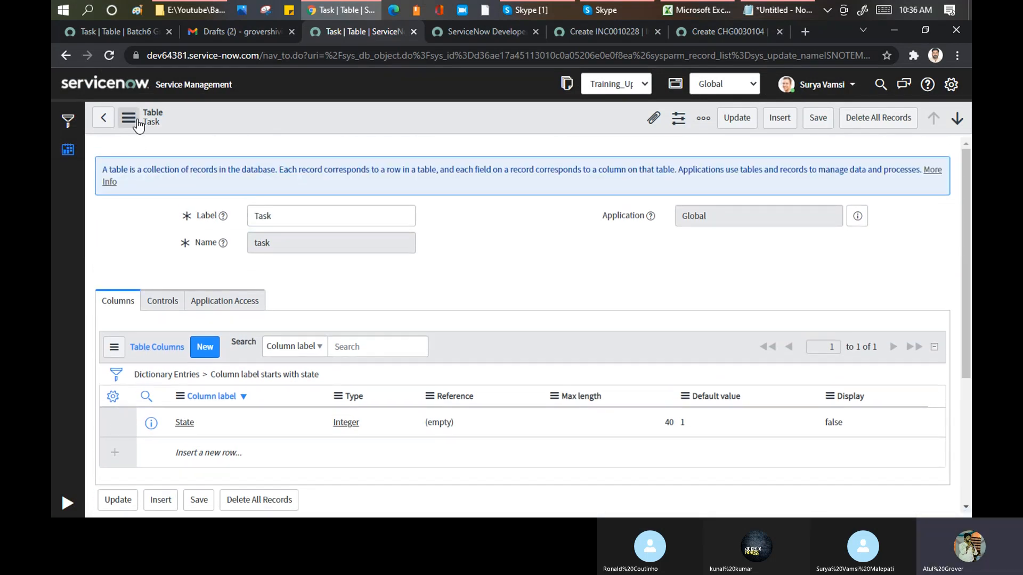
{"action": "left_click", "coordinate": [102, 123]}
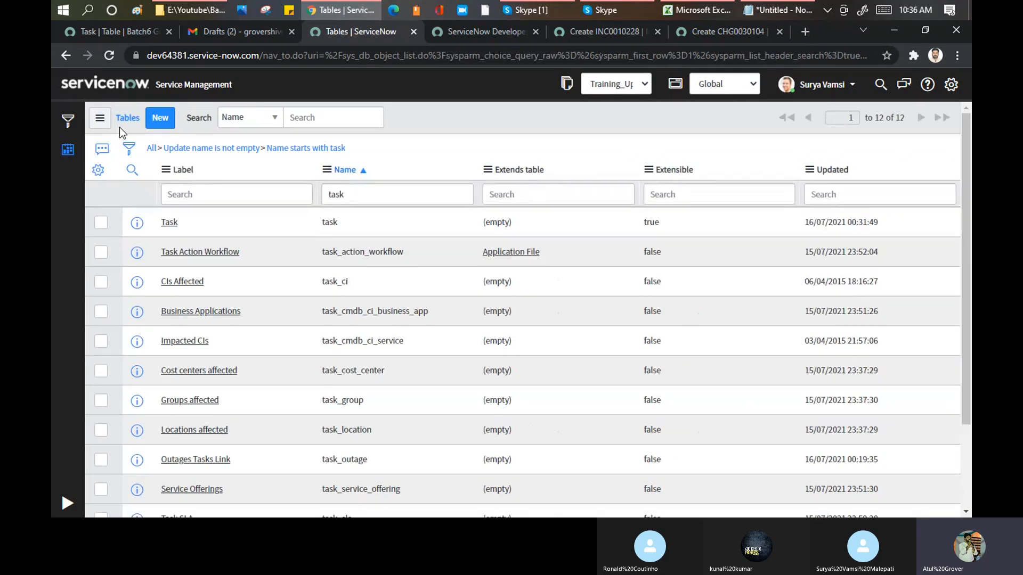
{"action": "left_click", "coordinate": [169, 128]}
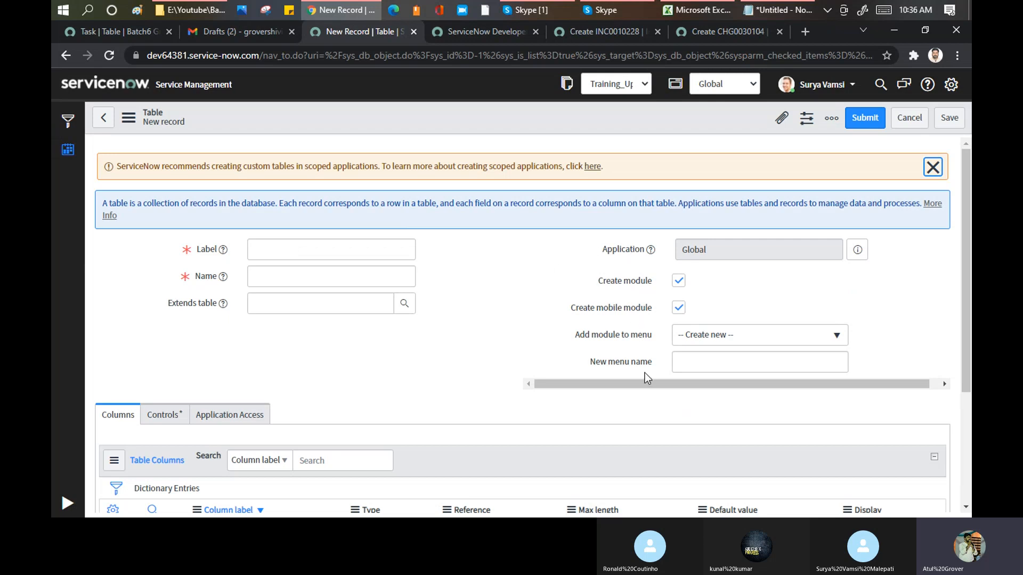
{"action": "left_click", "coordinate": [350, 251]}
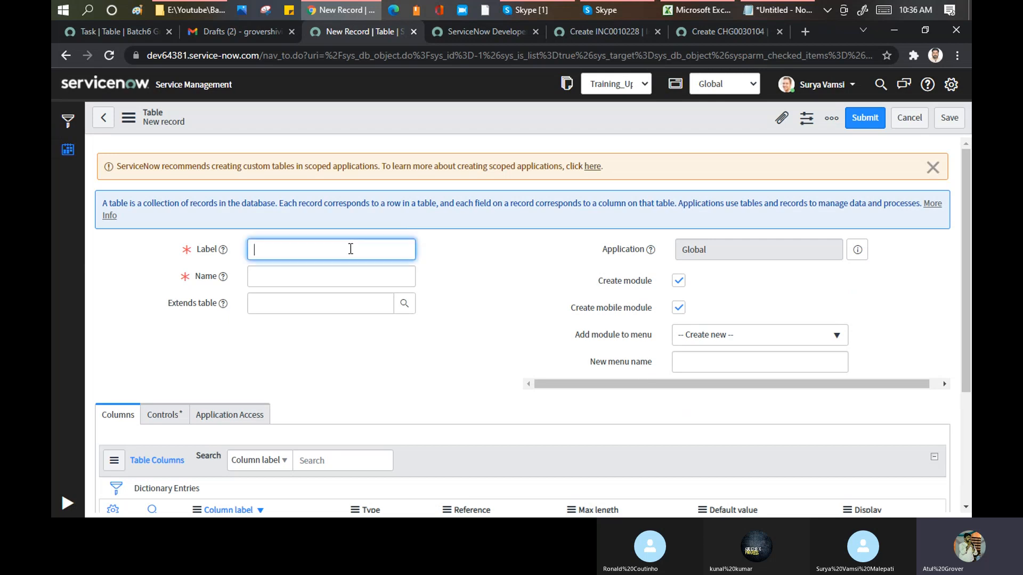
{"action": "type", "text": "Batch"}
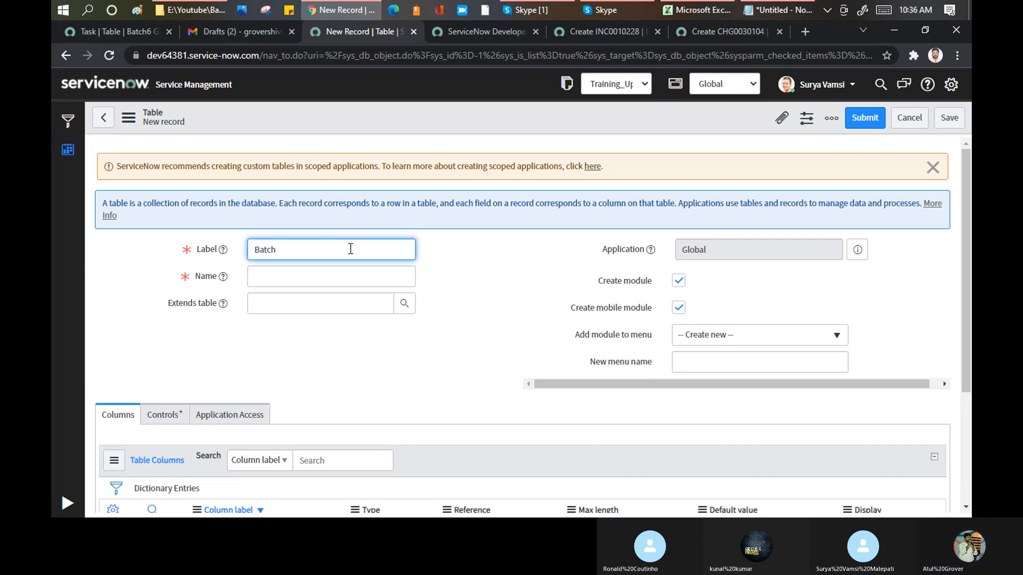
{"action": "key", "text": "BackSpace"}
{"action": "key", "text": "BackSpace"}
- Label the new table with the trainee's first name followed by _Lights and let its internal name fill in
{"action": "key", "text": "BackSpace"}
{"action": "key", "text": "BackSpace"}
{"action": "key", "text": "BackSpace"}
{"action": "type", "text": "St"}
{"action": "key", "text": "BackSpace"}
{"action": "type", "text": "urya_Lights"}
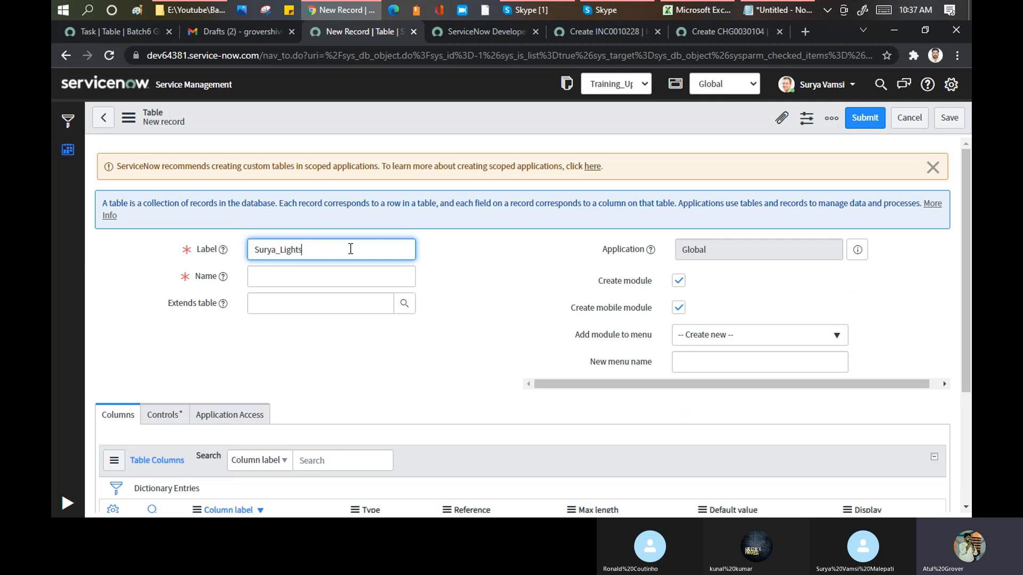
{"action": "key", "text": "Tab"}
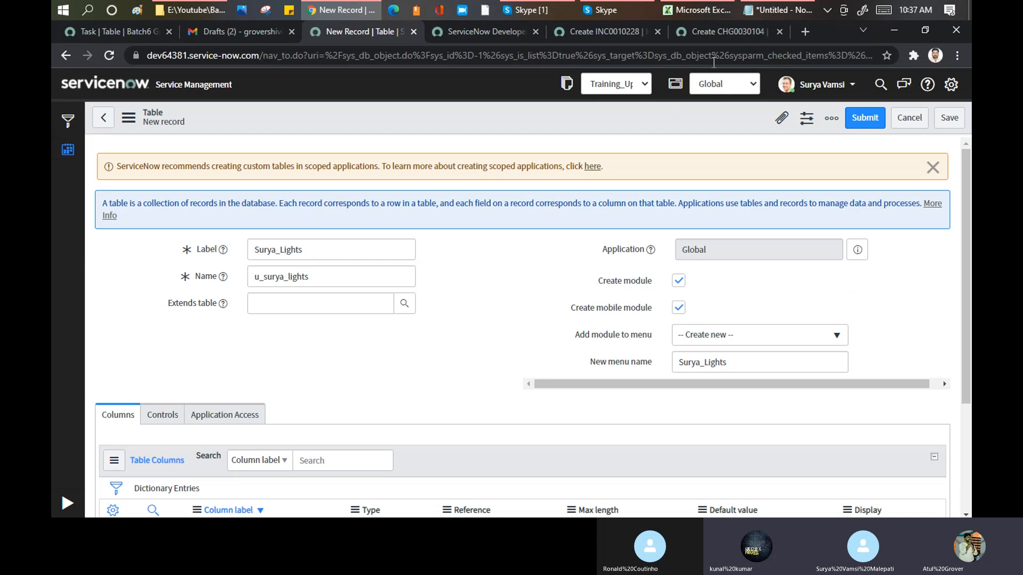
- Add two example table names to the Notepad notes: the trainee's first name prefixed with u_ and with x_
{"action": "left_click", "coordinate": [778, 9]}
{"action": "left_click", "coordinate": [595, 377]}
{"action": "key", "text": "Return"}
{"action": "key", "text": "Return"}
{"action": "type", "text": "u_surya"}
{"action": "key", "text": "Return"}
{"action": "type", "text": "x_surya"}
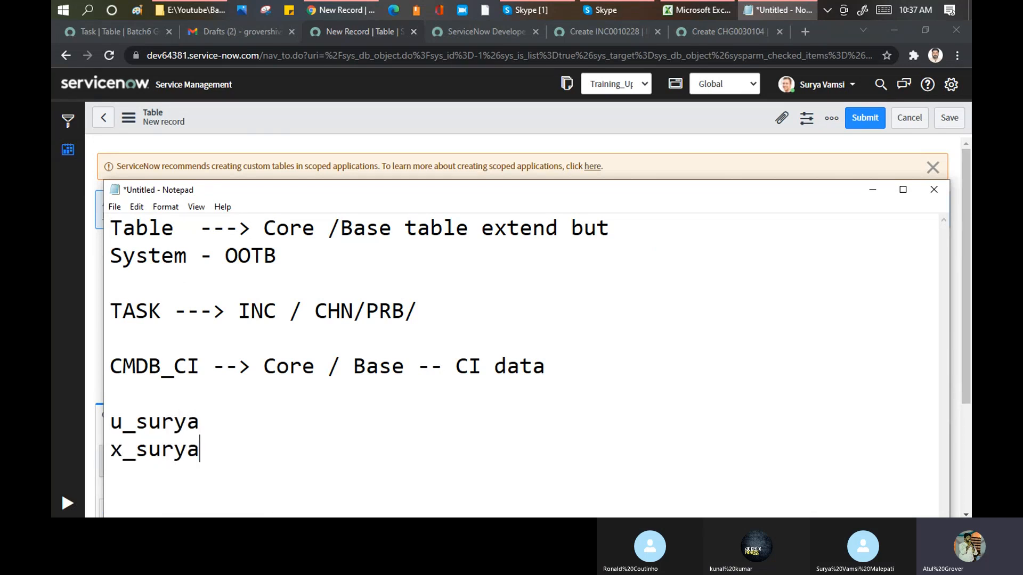
{"action": "key", "text": "Return"}
- Move the notes window off the table's Label and Name fields, and annotate the u_ line as "user defined" and the x_ line with a dash
{"action": "left_click_drag", "start_coordinate": [378, 194], "coordinate": [601, 67]}
{"action": "left_click_drag", "start_coordinate": [331, 301], "coordinate": [329, 322]}
{"action": "left_click", "coordinate": [459, 345]}
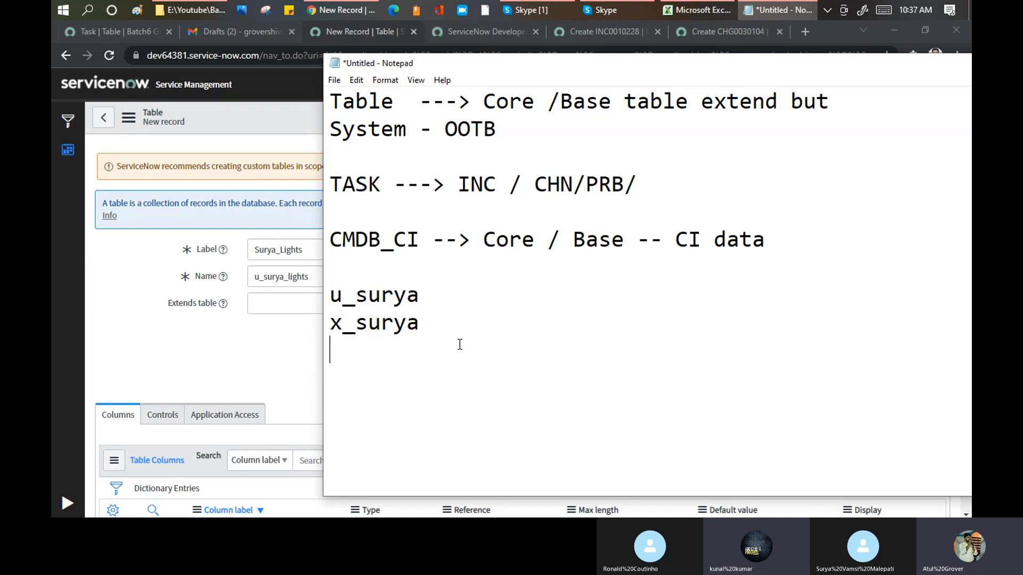
{"action": "left_click", "coordinate": [475, 292]}
{"action": "type", "text": "- user defined"}
{"action": "key", "text": "Down"}
{"action": "type", "text": "-"}
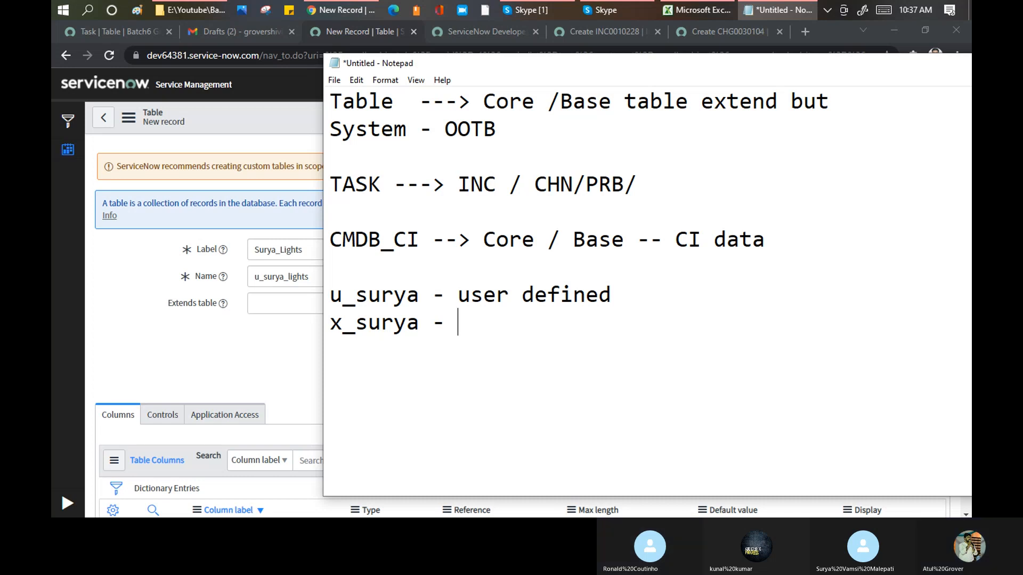
{"action": "left_click_drag", "start_coordinate": [344, 323], "coordinate": [330, 323]}
- On the LearnGrow Batch6 instance, expand the navigator, filter it by "tables" and open the Tables list
{"action": "left_click", "coordinate": [117, 32]}
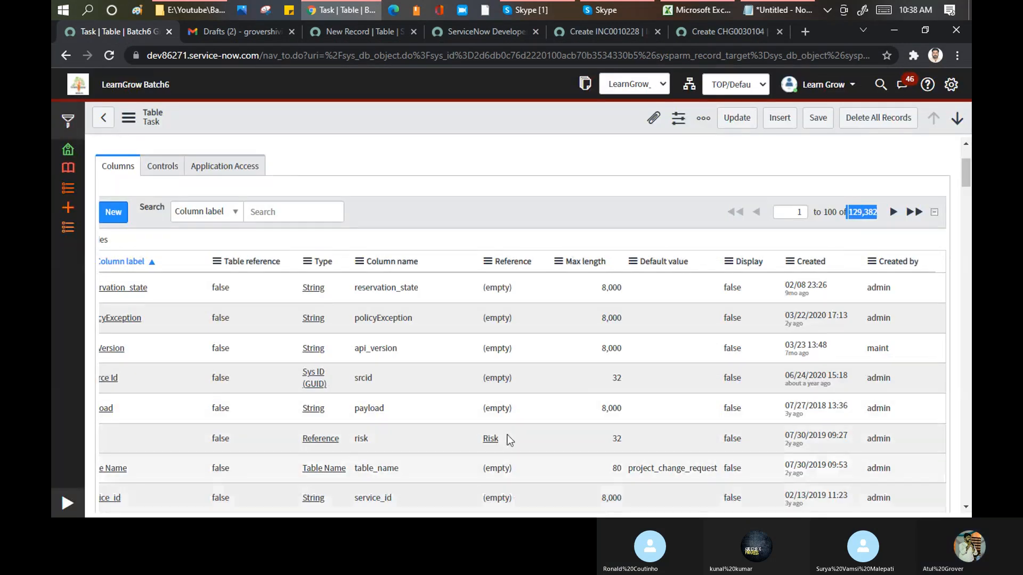
{"action": "left_click_drag", "start_coordinate": [469, 213], "coordinate": [558, 208]}
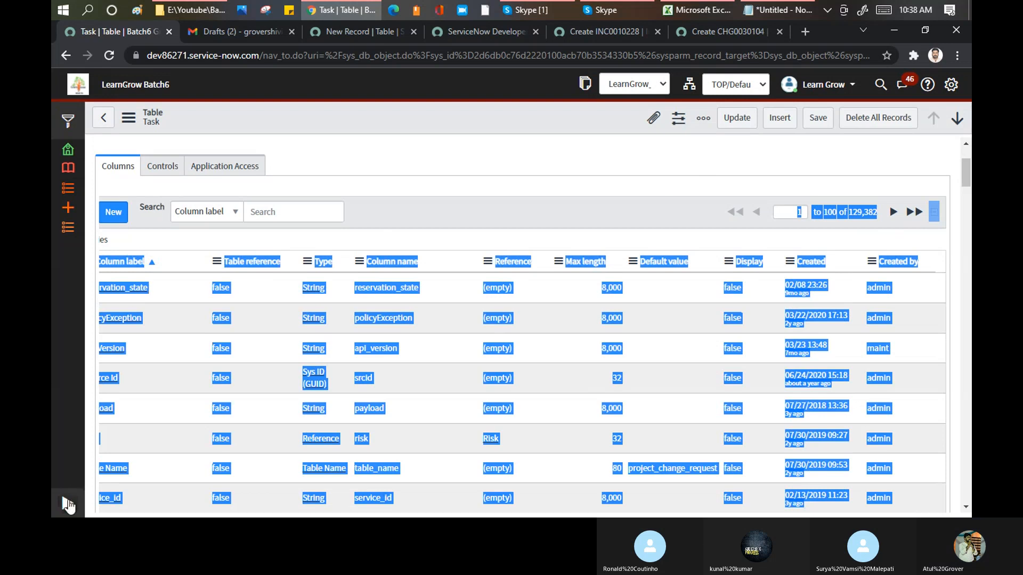
{"action": "left_click", "coordinate": [69, 500]}
{"action": "left_click_drag", "start_coordinate": [966, 168], "coordinate": [965, 496]}
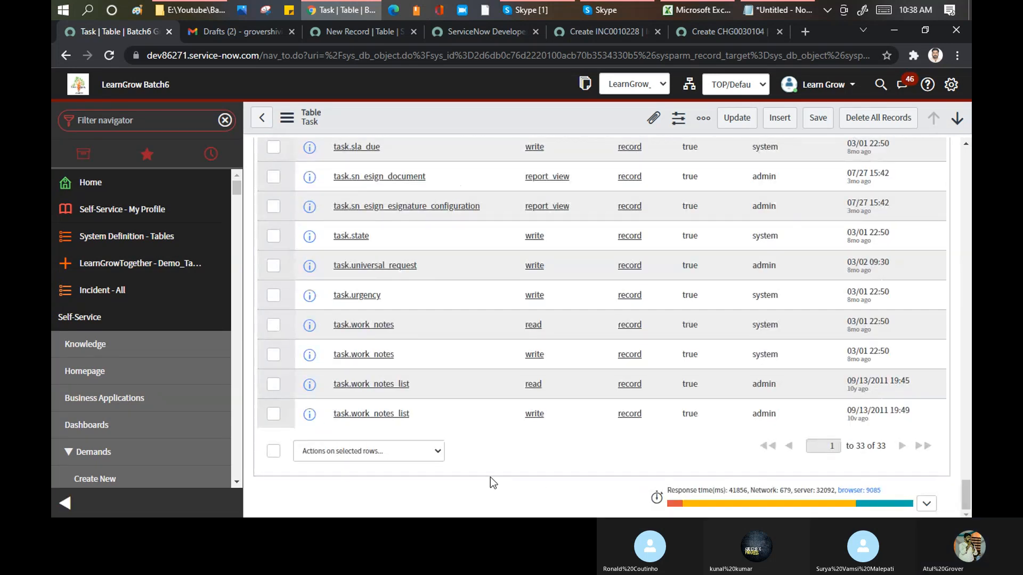
{"action": "scroll", "coordinate": [345, 277], "scroll_direction": "up", "scroll_amount": 20}
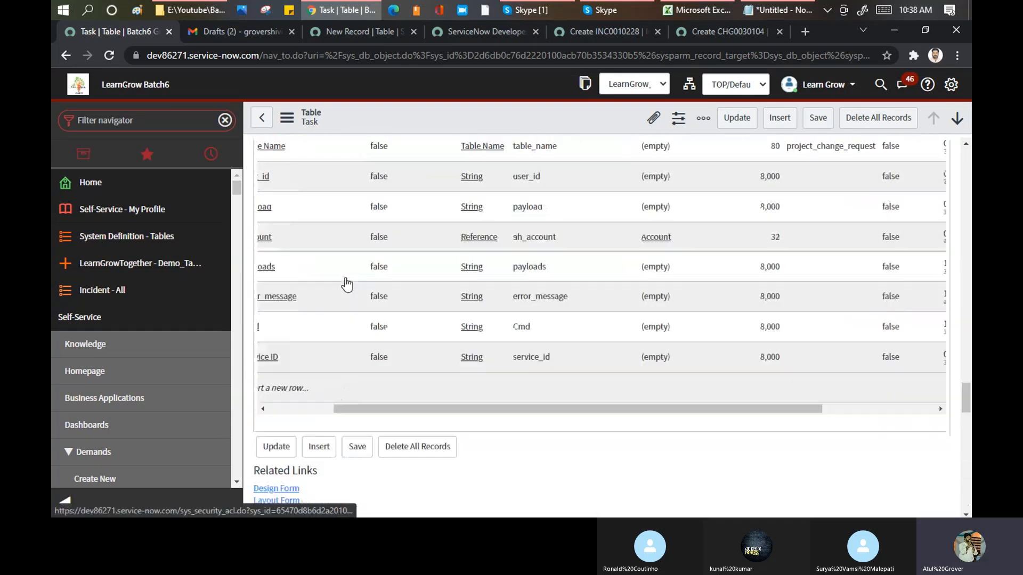
{"action": "left_click", "coordinate": [140, 124]}
{"action": "type", "text": "tables"}
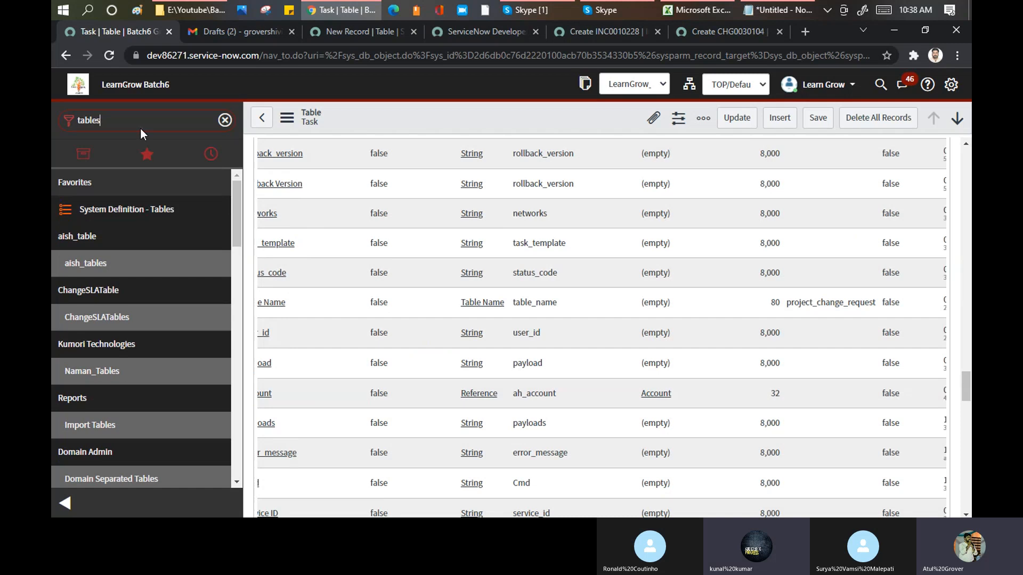
{"action": "key", "text": "Return"}
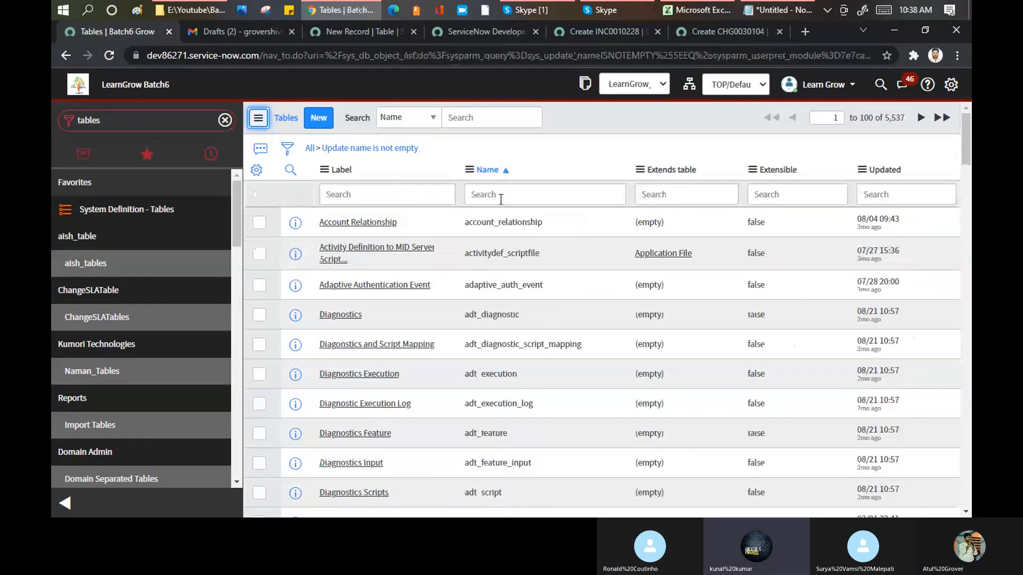
- Filter the Tables list to names starting with x_ and highlight the scope prefix in the kumoriTech table's name
{"action": "left_click", "coordinate": [505, 194]}
{"action": "type", "text": "x_"}
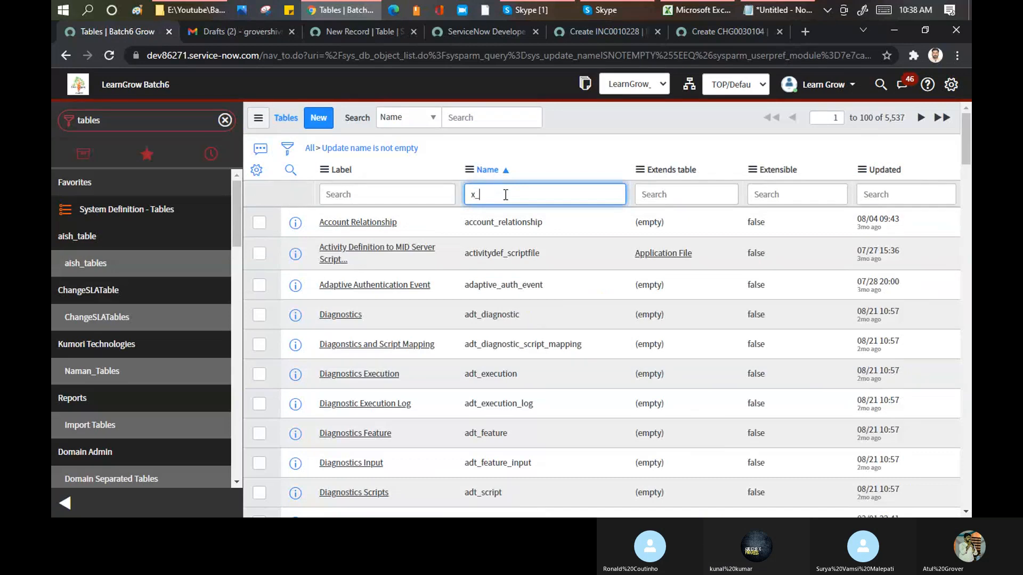
{"action": "key", "text": "Return"}
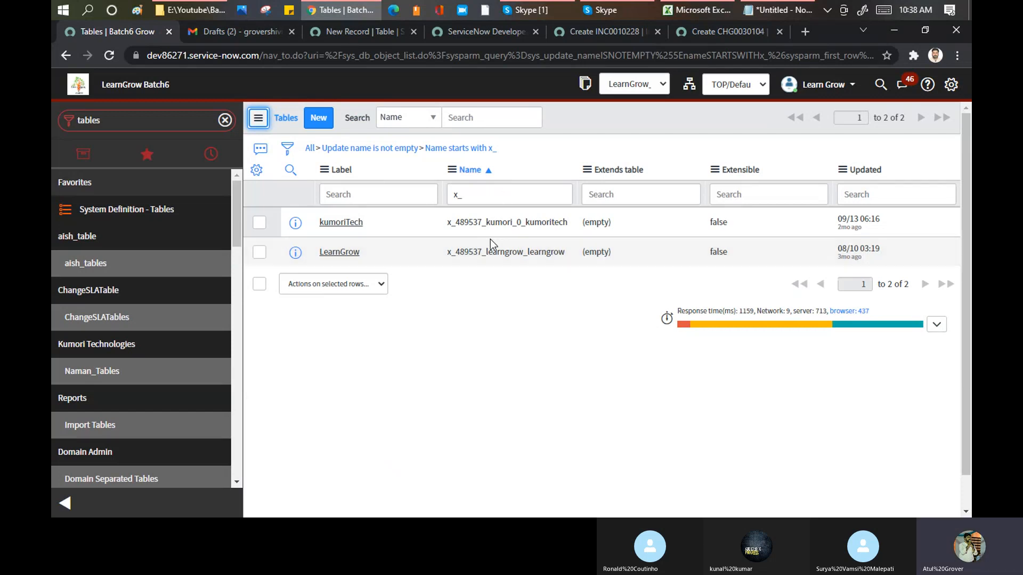
{"action": "left_click_drag", "start_coordinate": [449, 222], "coordinate": [483, 222]}
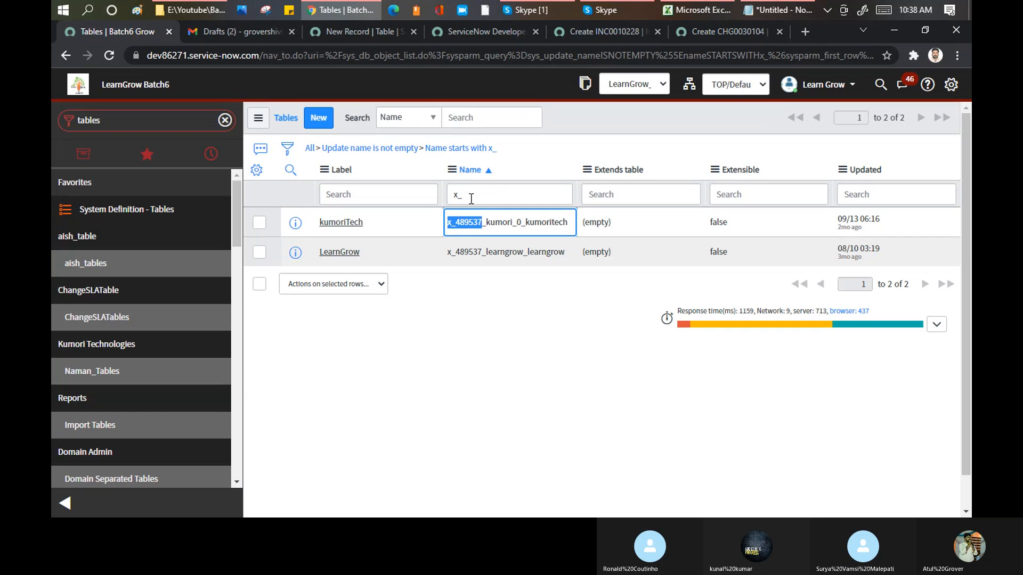
- In the Notepad notes, highlight both prefixed example names, the u_ prefix and its "user defined" annotation, and return to the browser
{"action": "left_click", "coordinate": [782, 9]}
{"action": "left_click_drag", "start_coordinate": [445, 324], "coordinate": [336, 284]}
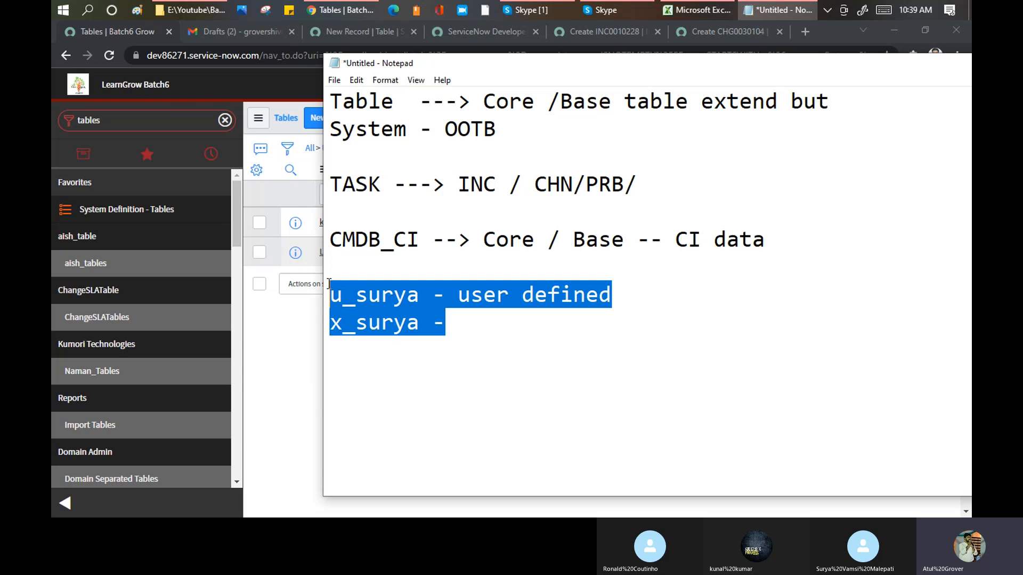
{"action": "left_click", "coordinate": [356, 293]}
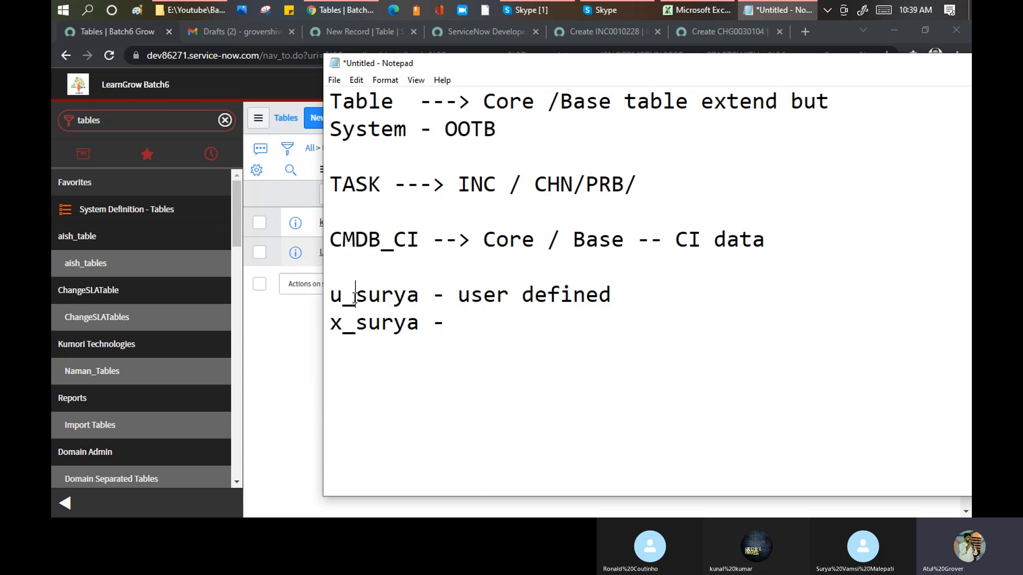
{"action": "left_click_drag", "start_coordinate": [356, 293], "coordinate": [330, 295]}
{"action": "left_click", "coordinate": [461, 296]}
{"action": "left_click_drag", "start_coordinate": [460, 296], "coordinate": [613, 295]}
{"action": "left_click_drag", "start_coordinate": [360, 300], "coordinate": [333, 296]}
{"action": "left_click", "coordinate": [292, 325]}
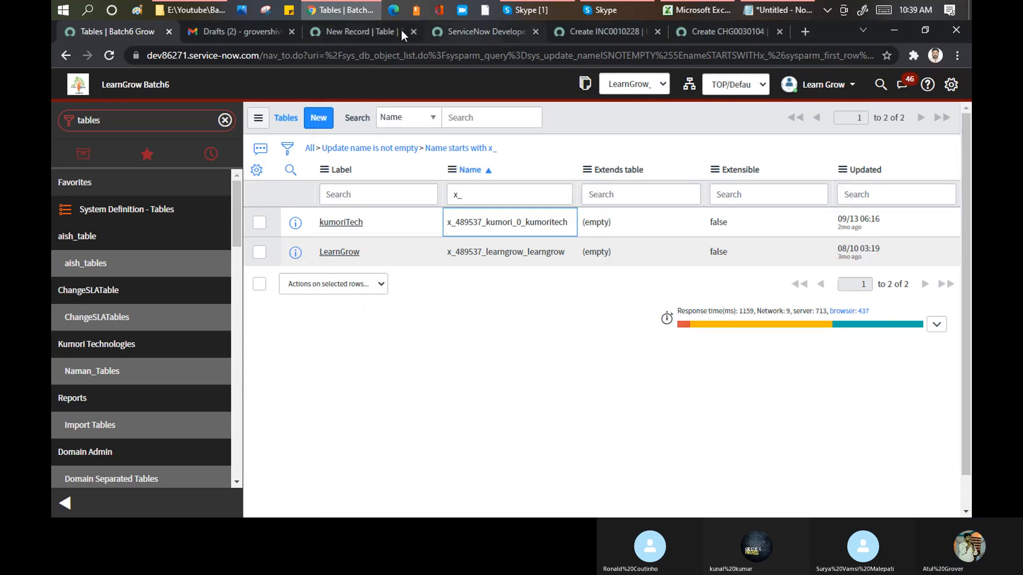
- Check the unsaved table record, and annotate the x_ example in the Notepad notes as "scoped table"
{"action": "left_click", "coordinate": [350, 31]}
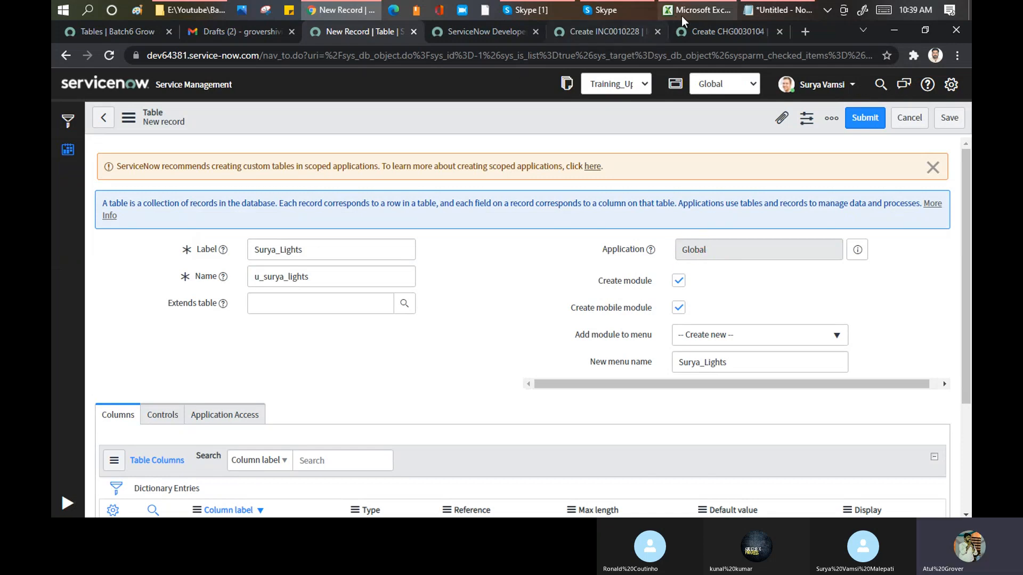
{"action": "left_click", "coordinate": [777, 10]}
{"action": "left_click_drag", "start_coordinate": [355, 323], "coordinate": [326, 320]}
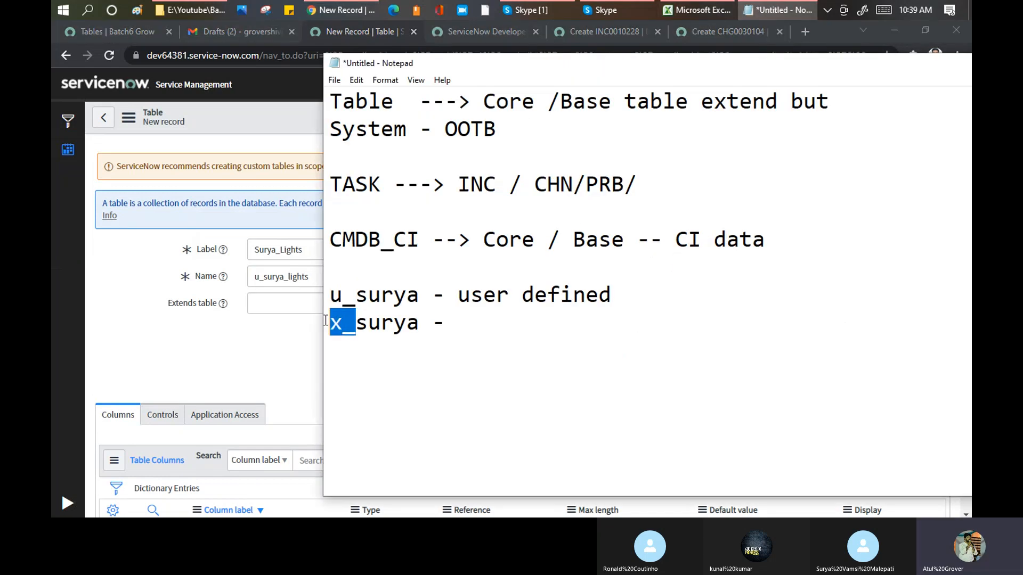
{"action": "left_click", "coordinate": [471, 325]}
{"action": "type", "text": "scoped table"}
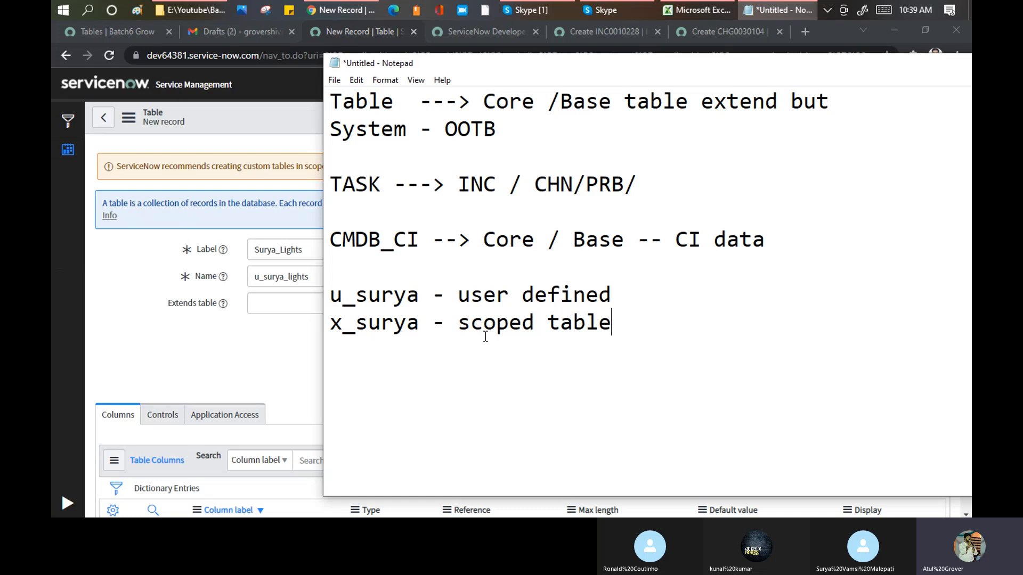
- Return to the new table form, switch the application scope to ITSM Workspace and confirm reloading the page
{"action": "key", "text": "alt+Tab"}
{"action": "left_click", "coordinate": [753, 90]}
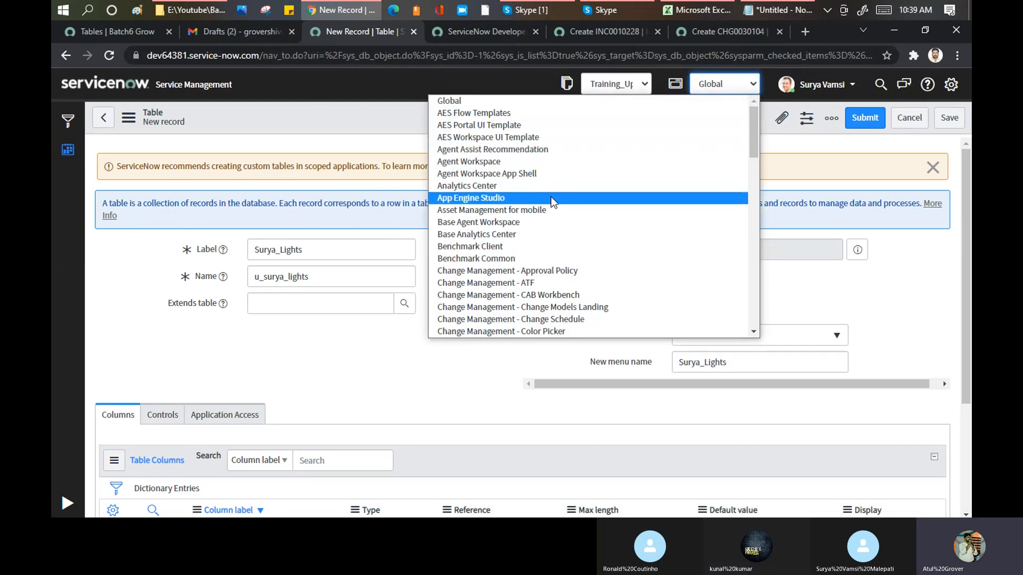
{"action": "scroll", "coordinate": [551, 196], "scroll_direction": "down", "scroll_amount": 5}
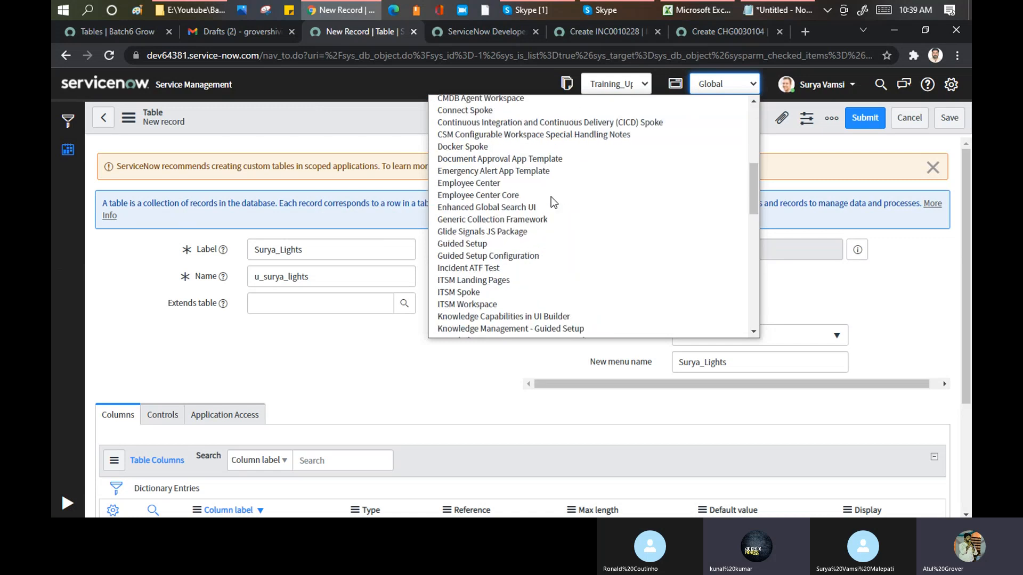
{"action": "left_click", "coordinate": [501, 303]}
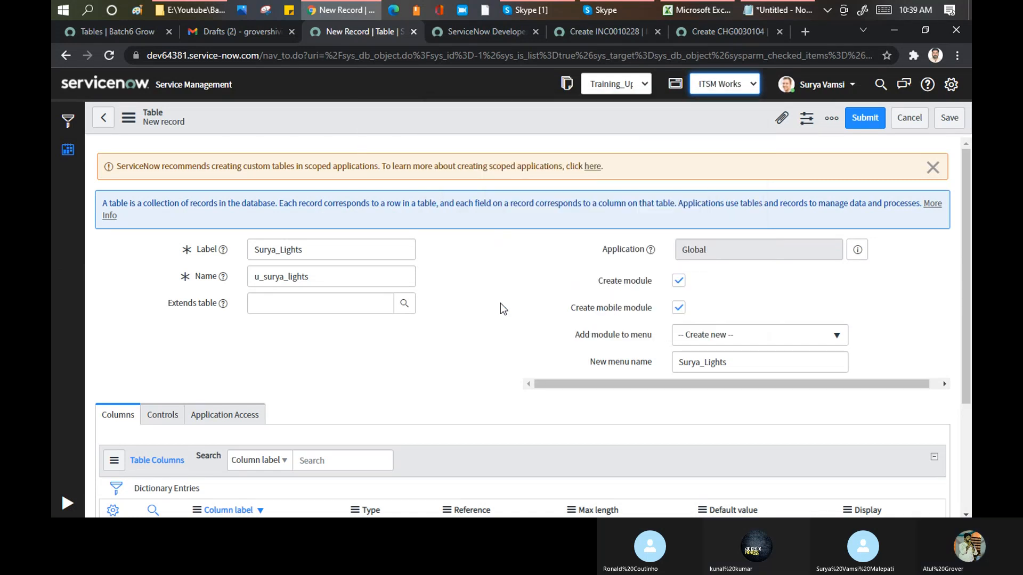
{"action": "left_click", "coordinate": [563, 129]}
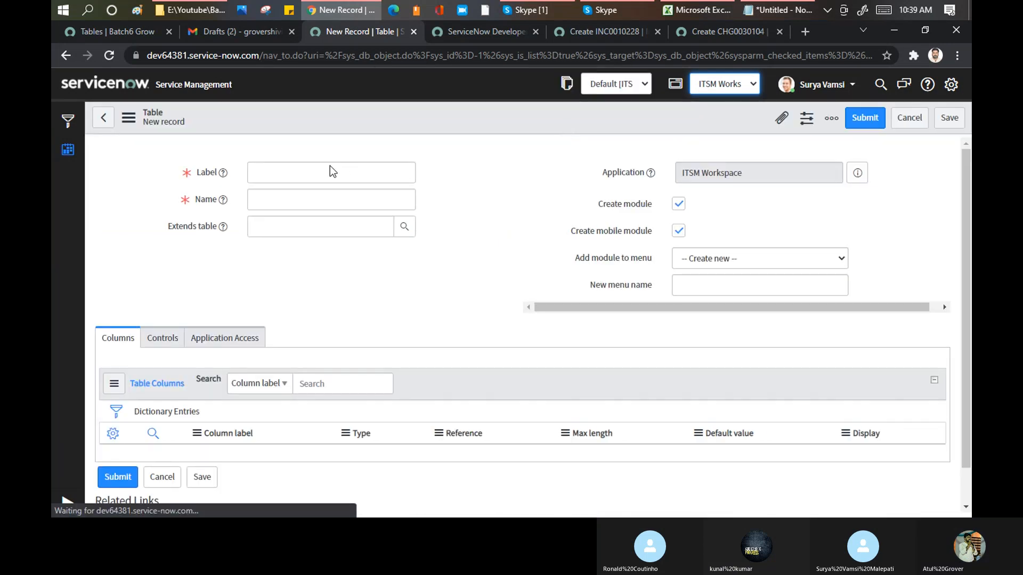
- Label the ITSM Workspace table "test", let its internal name fill in and highlight the sn prefix
{"action": "left_click", "coordinate": [300, 217]}
{"action": "type", "text": "test"}
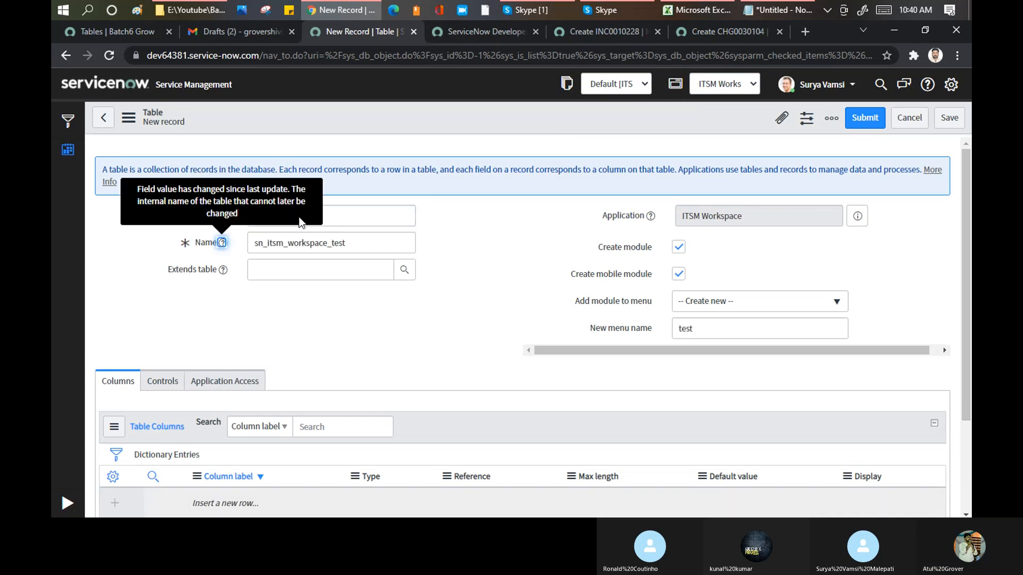
{"action": "left_click_drag", "start_coordinate": [264, 247], "coordinate": [252, 248]}
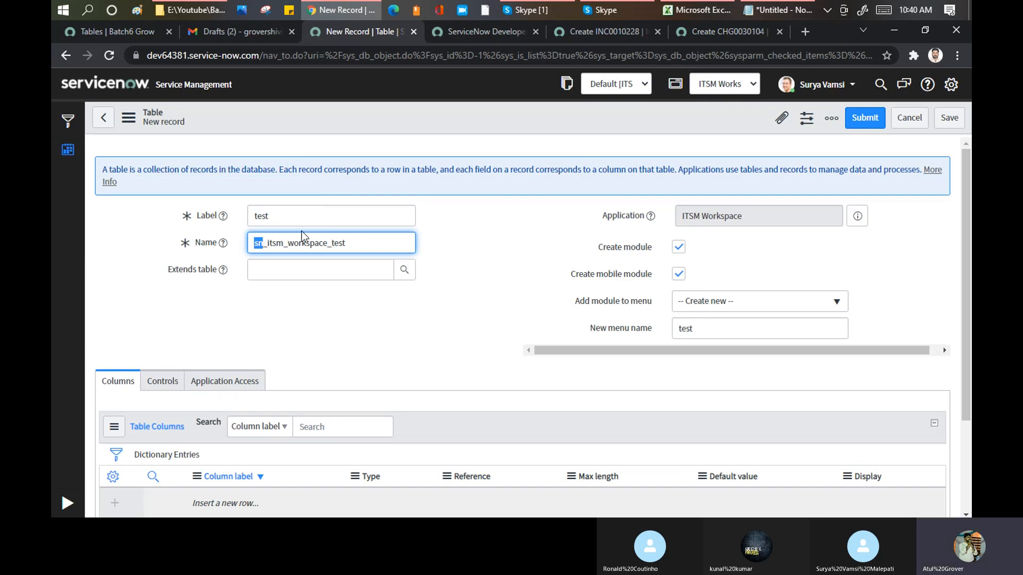
- Highlight the scoped table line in the Notepad notes and compare it with the scope list and the new table's name prefix
{"action": "left_click", "coordinate": [769, 12]}
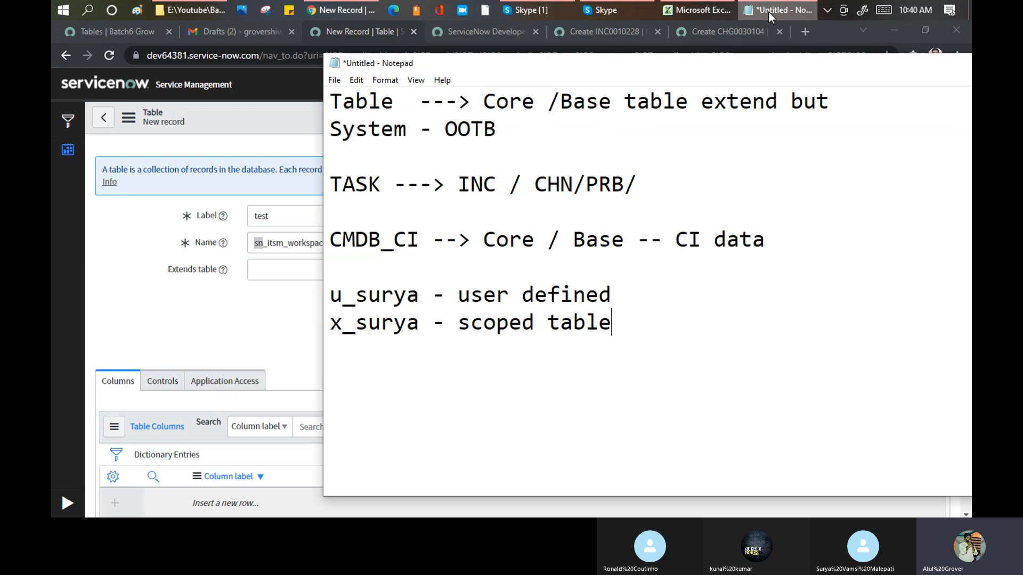
{"action": "left_click_drag", "start_coordinate": [344, 324], "coordinate": [611, 322]}
{"action": "left_click", "coordinate": [330, 328]}
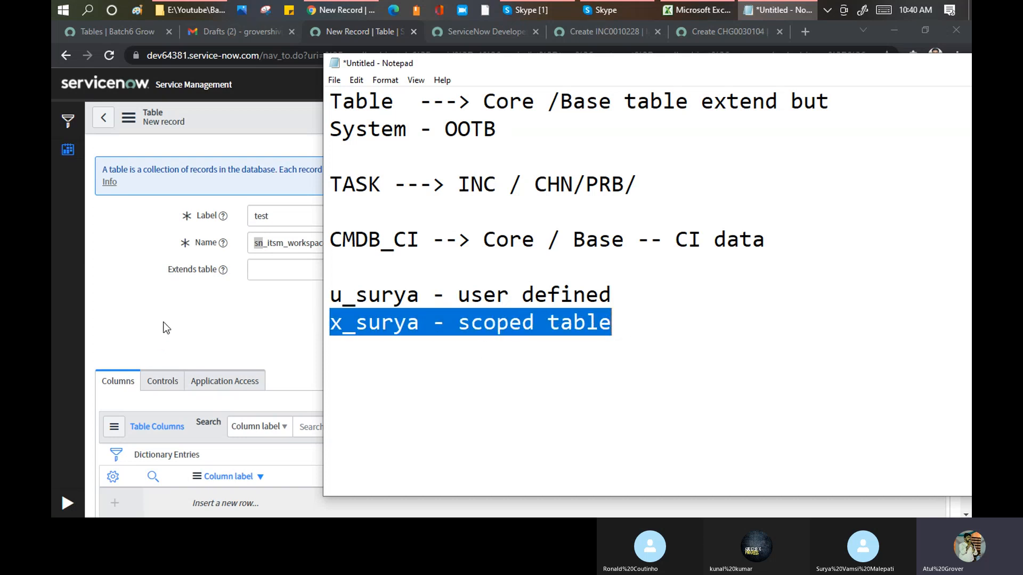
{"action": "key", "text": "alt+Tab"}
{"action": "left_click", "coordinate": [739, 87]}
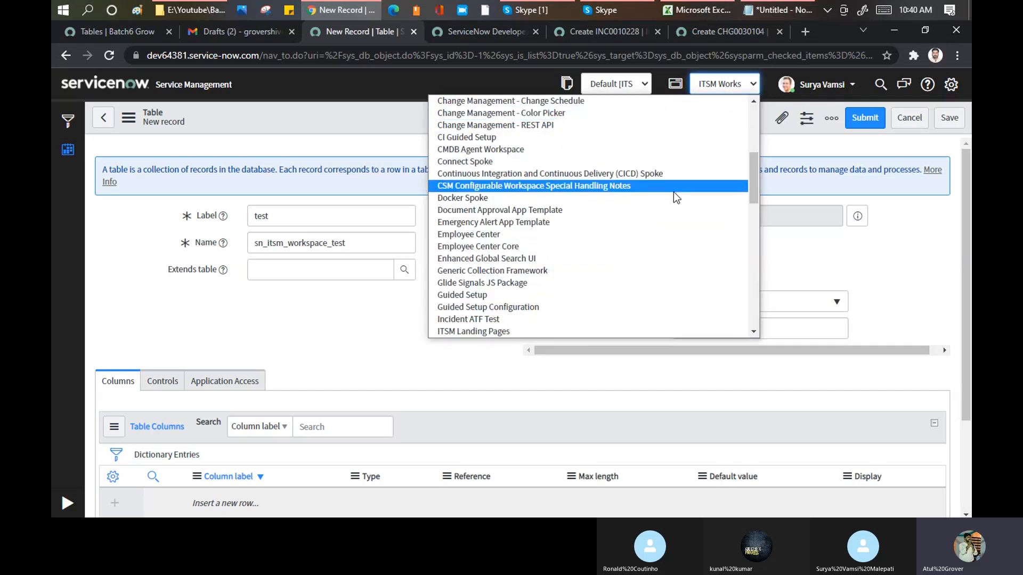
{"action": "left_click_drag", "start_coordinate": [254, 243], "coordinate": [288, 243]}
- Switch the application scope to Team Contacts App Template and label the new table "test", highlighting the sn prefix of its internal name
{"action": "left_click", "coordinate": [736, 87]}
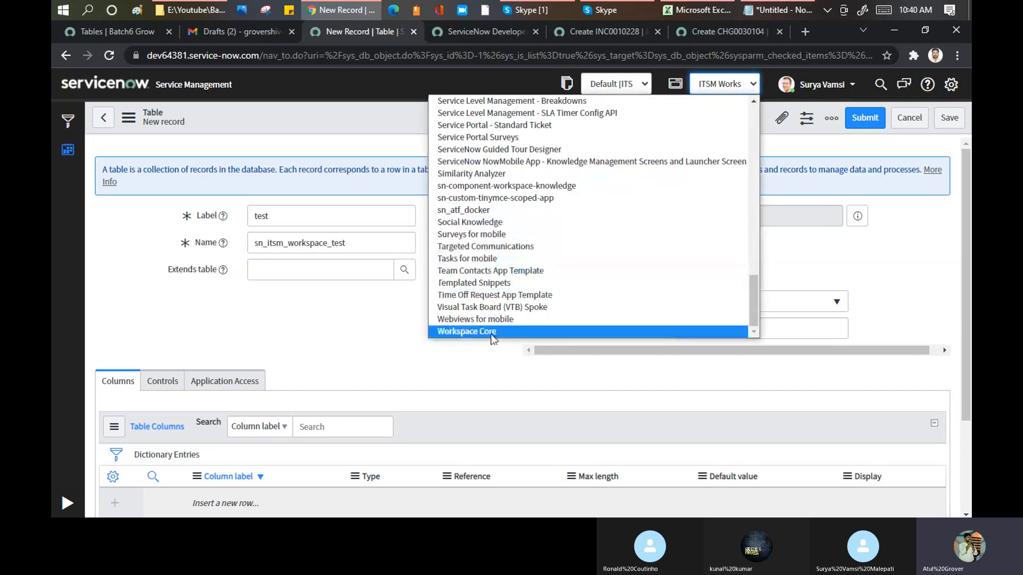
{"action": "left_click", "coordinate": [480, 271]}
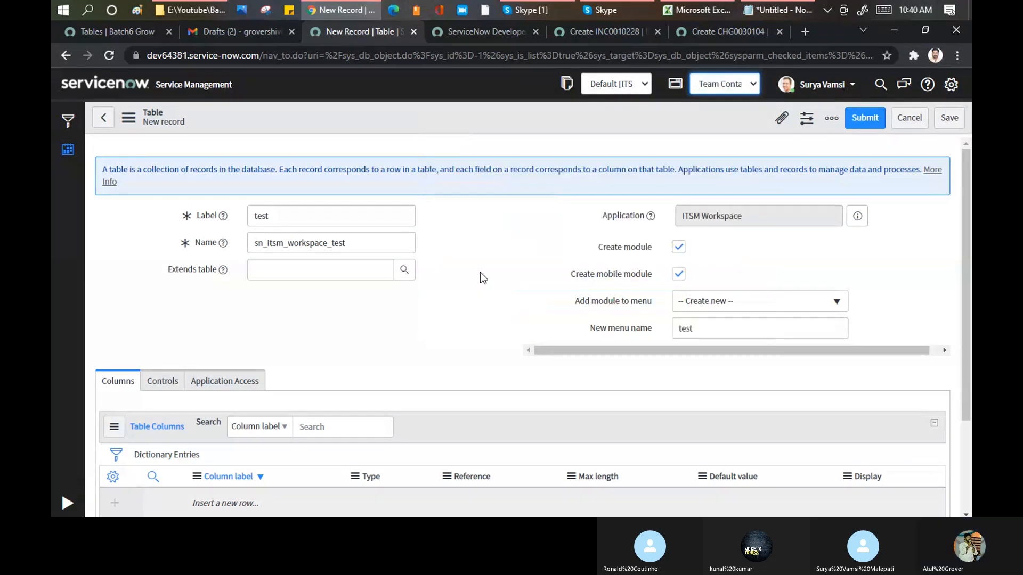
{"action": "left_click", "coordinate": [590, 153]}
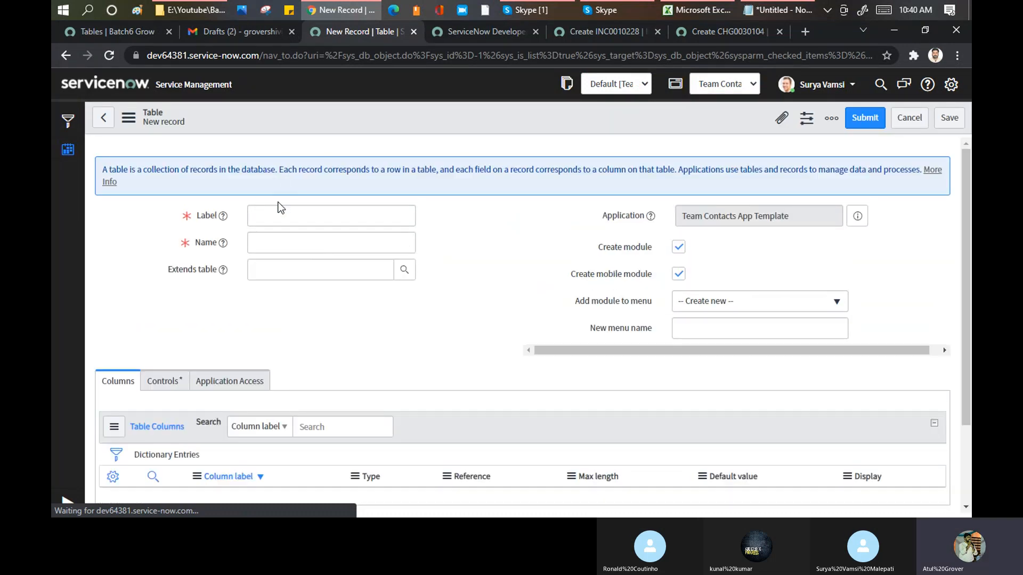
{"action": "left_click", "coordinate": [277, 215]}
{"action": "type", "text": "test"}
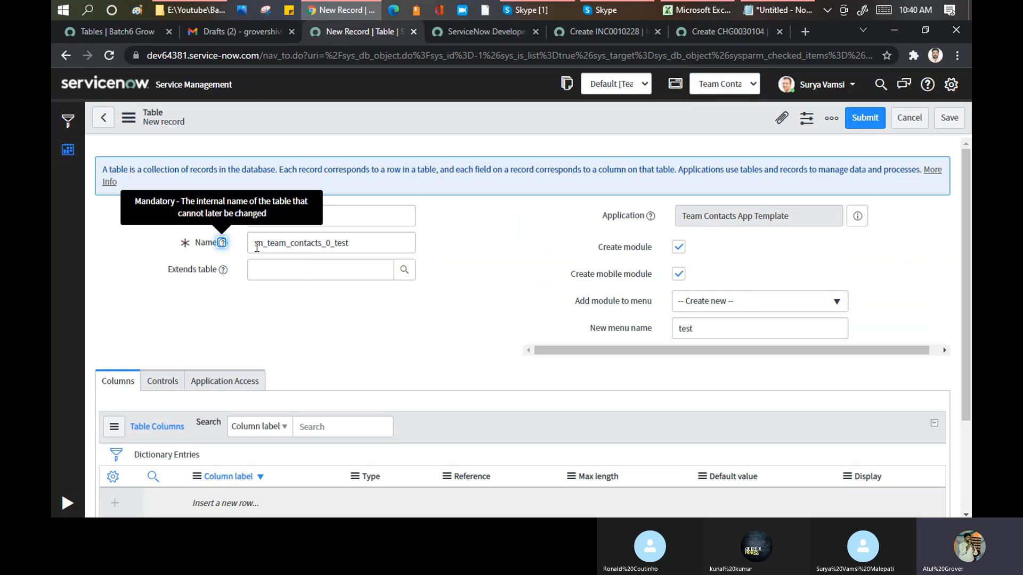
{"action": "left_click_drag", "start_coordinate": [254, 244], "coordinate": [264, 245]}
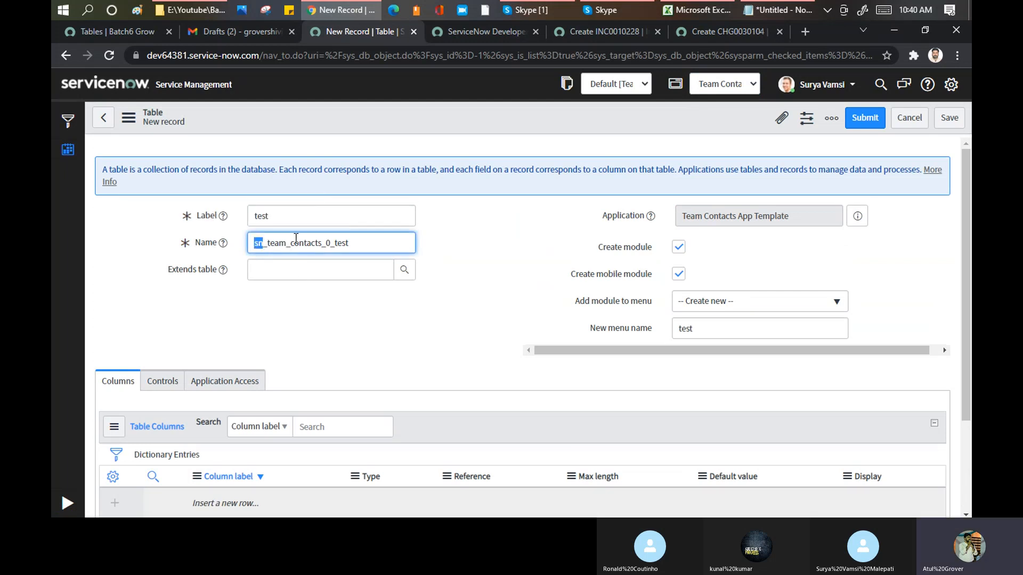
- Check the list of application scopes and highlight the x_ example name in the Notepad notes
{"action": "left_click", "coordinate": [729, 85]}
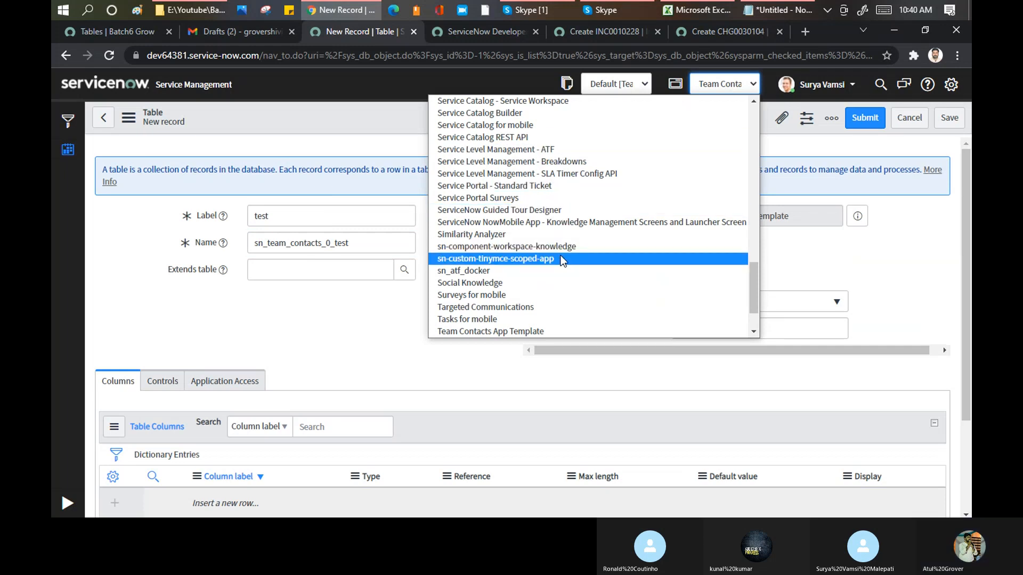
{"action": "left_click", "coordinate": [777, 11]}
{"action": "left_click", "coordinate": [352, 344]}
{"action": "left_click_drag", "start_coordinate": [337, 323], "coordinate": [417, 322]}
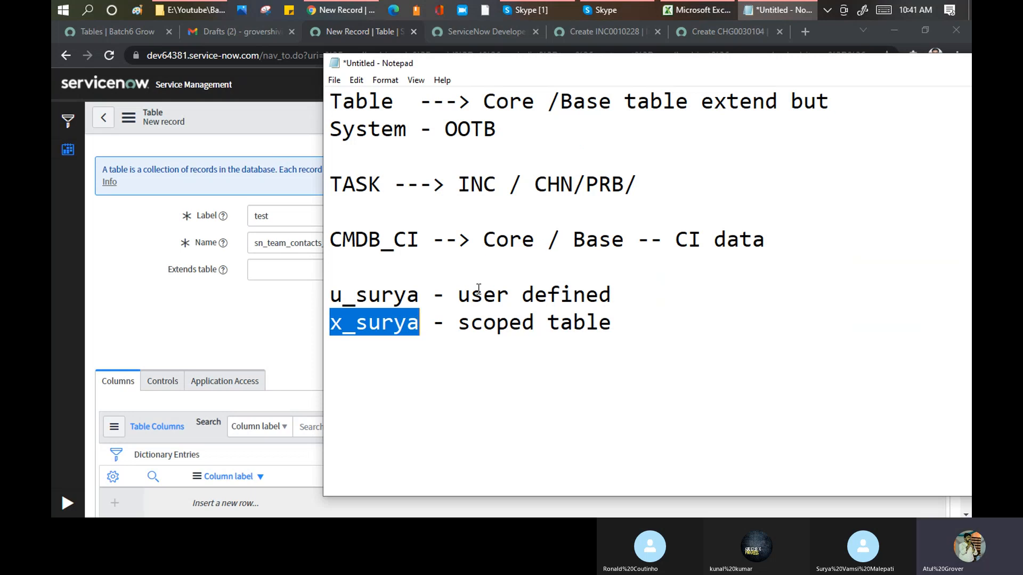
{"action": "left_click", "coordinate": [430, 322]}
{"action": "left_click_drag", "start_coordinate": [419, 322], "coordinate": [331, 324]}
{"action": "left_click", "coordinate": [264, 320]}
- Compare the sn prefix in the table's name with the available application scopes and the record's Application field
{"action": "left_click", "coordinate": [742, 86]}
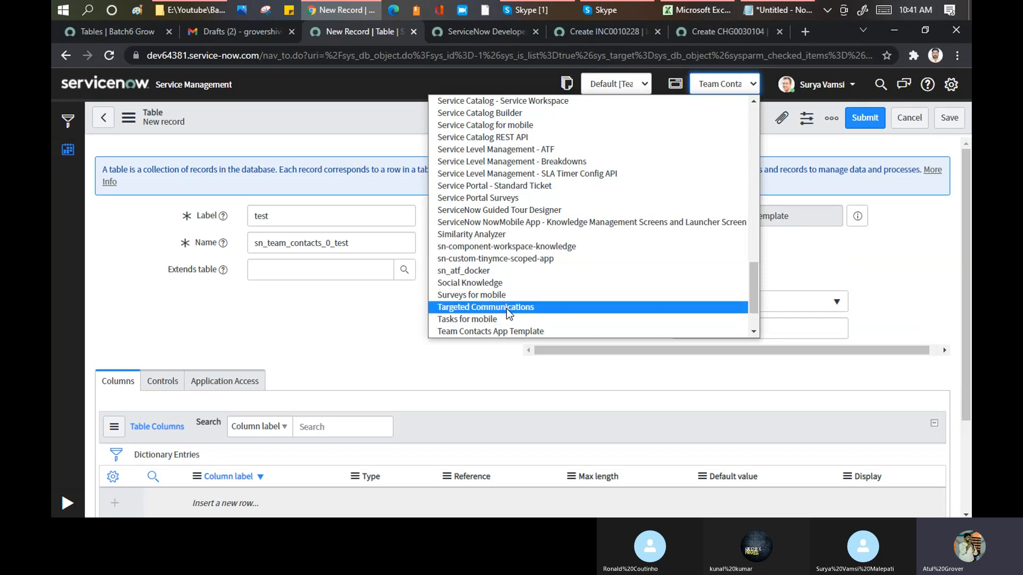
{"action": "left_click", "coordinate": [320, 321]}
{"action": "left_click", "coordinate": [254, 244]}
{"action": "left_click_drag", "start_coordinate": [254, 245], "coordinate": [264, 244]}
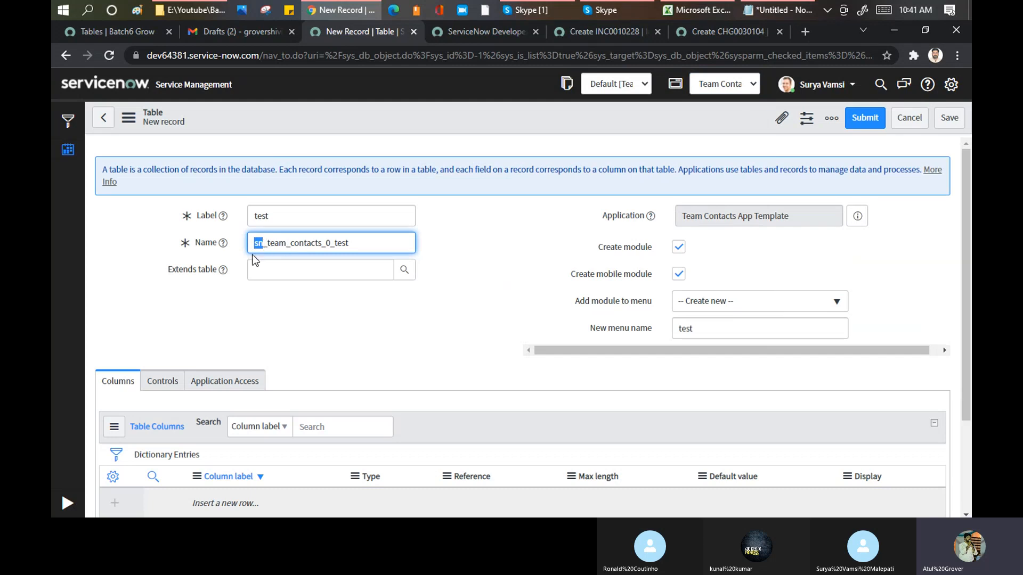
{"action": "left_click", "coordinate": [265, 247]}
{"action": "type", "text": "_"}
{"action": "left_click", "coordinate": [726, 86]}
{"action": "scroll", "coordinate": [756, 109], "scroll_direction": "up", "scroll_amount": 15}
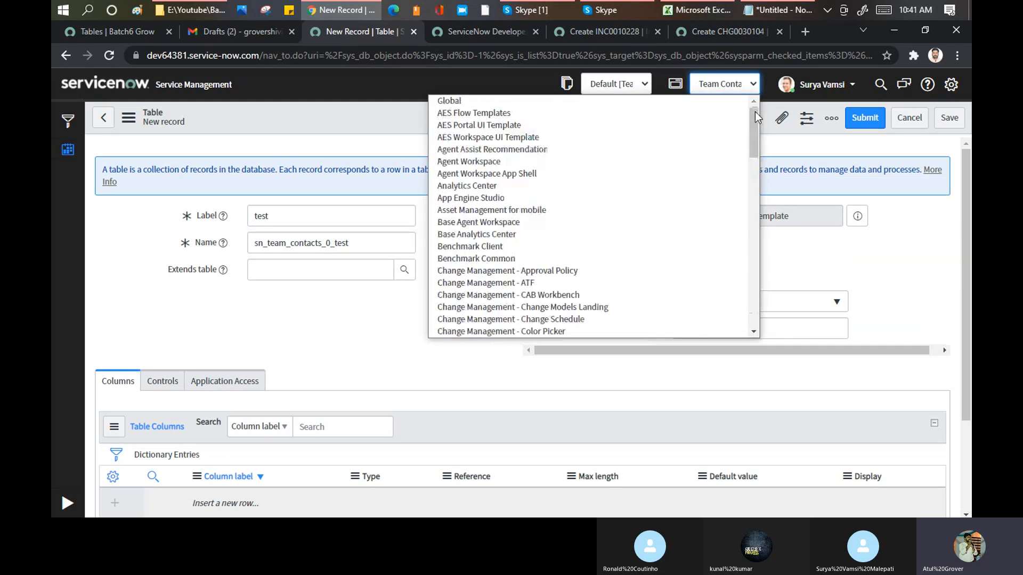
{"action": "left_click", "coordinate": [867, 286]}
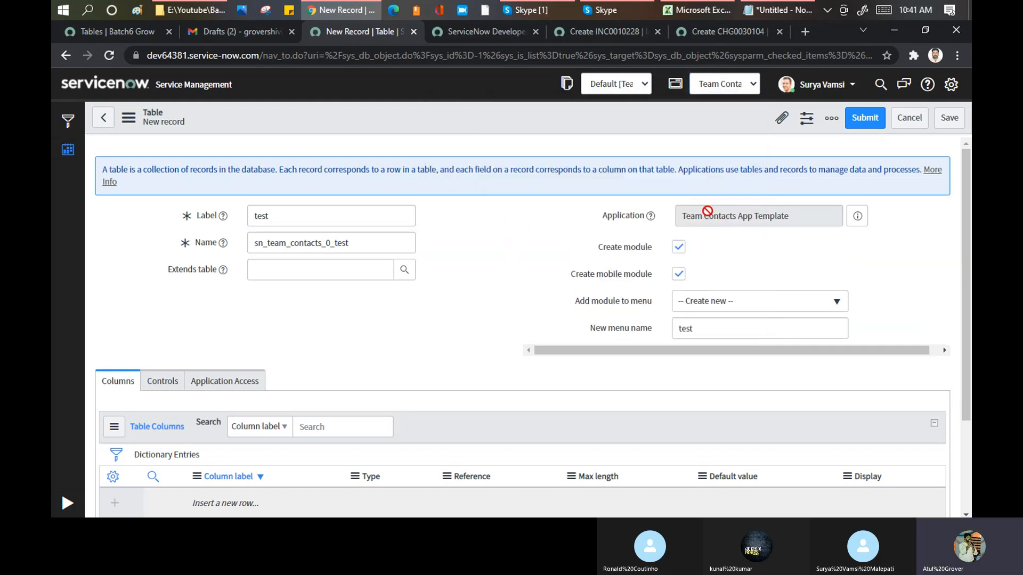
{"action": "left_click_drag", "start_coordinate": [682, 213], "coordinate": [794, 217]}
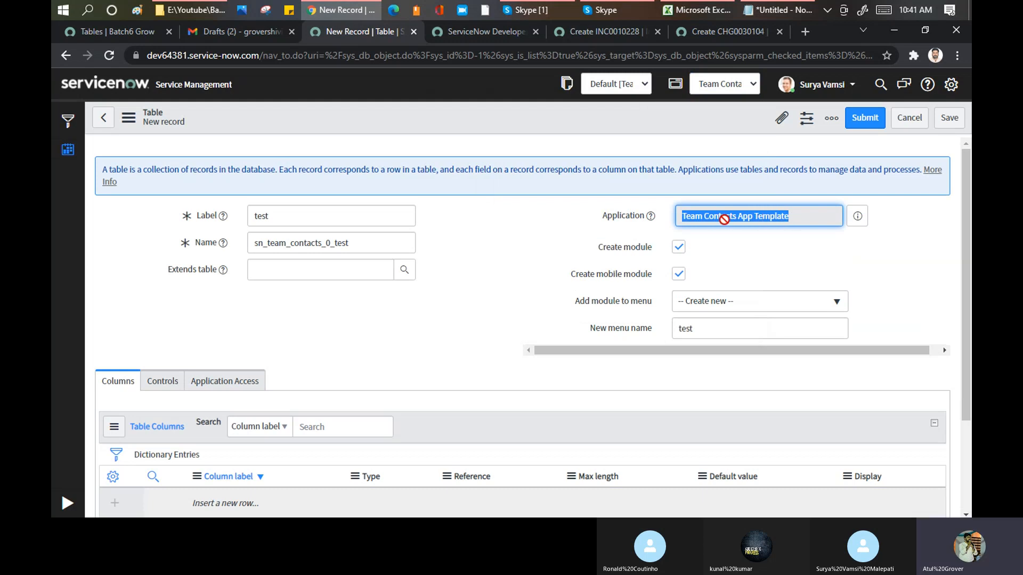
- Switch the application scope back to Global, reload the form and highlight the recommendation to create custom tables in scoped applications
{"action": "left_click", "coordinate": [753, 85]}
{"action": "scroll", "coordinate": [756, 112], "scroll_direction": "up", "scroll_amount": 15}
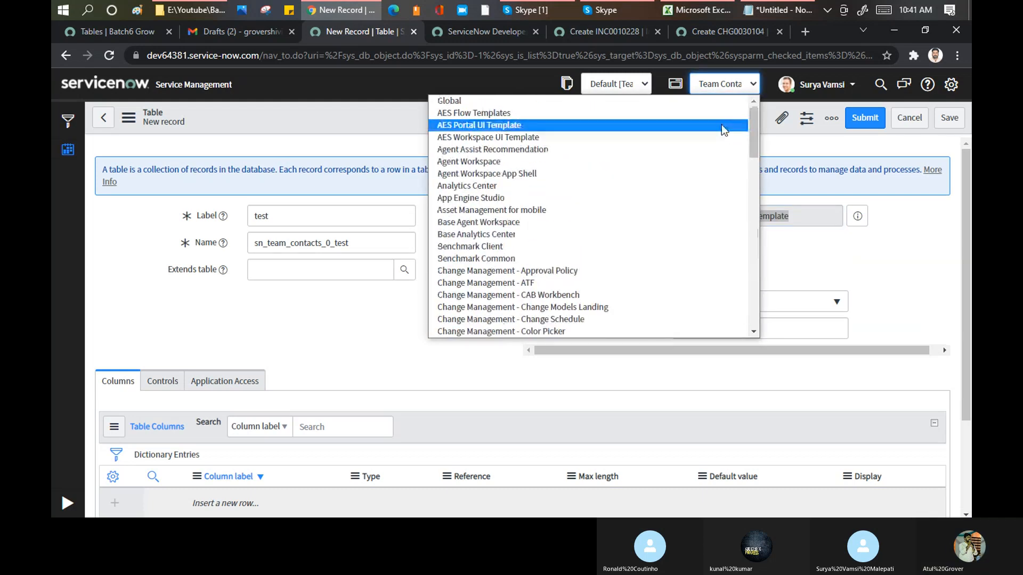
{"action": "left_click", "coordinate": [490, 103]}
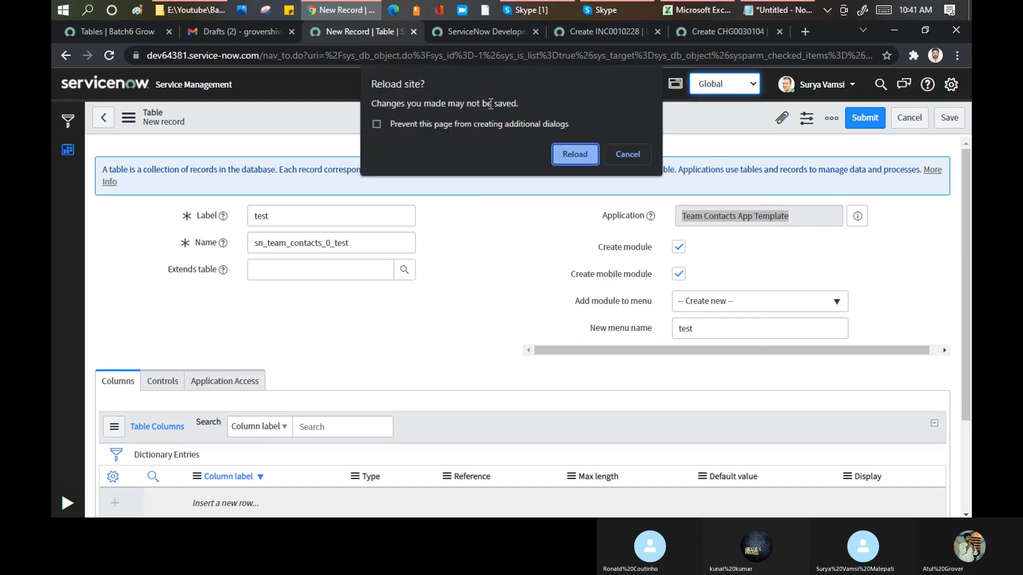
{"action": "left_click", "coordinate": [570, 159]}
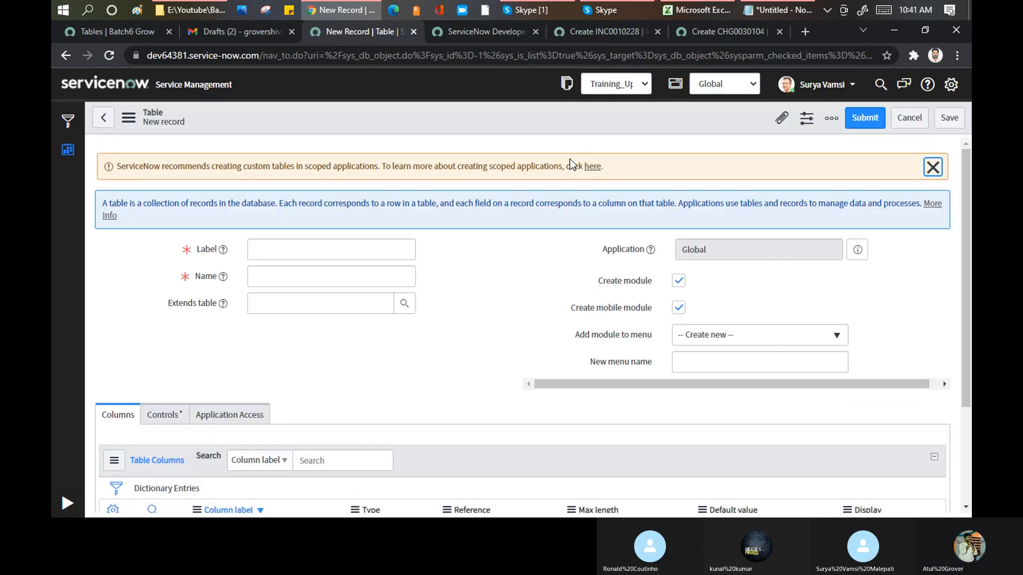
{"action": "left_click_drag", "start_coordinate": [162, 165], "coordinate": [379, 170]}
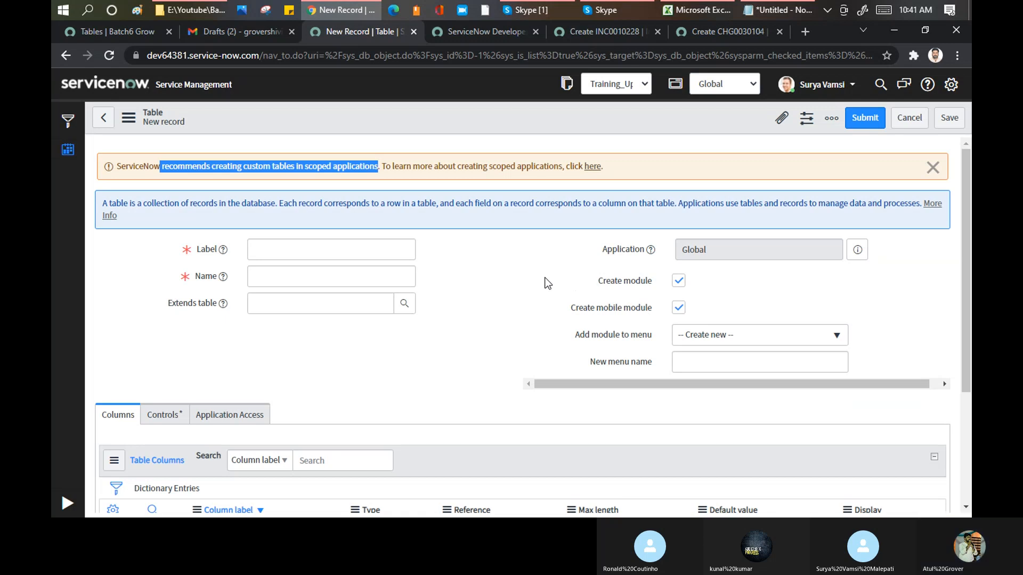
- Label the new Global table with the trainee's first name so its internal name is filled in
{"action": "left_click", "coordinate": [398, 249]}
{"action": "type", "text": "surya_"}
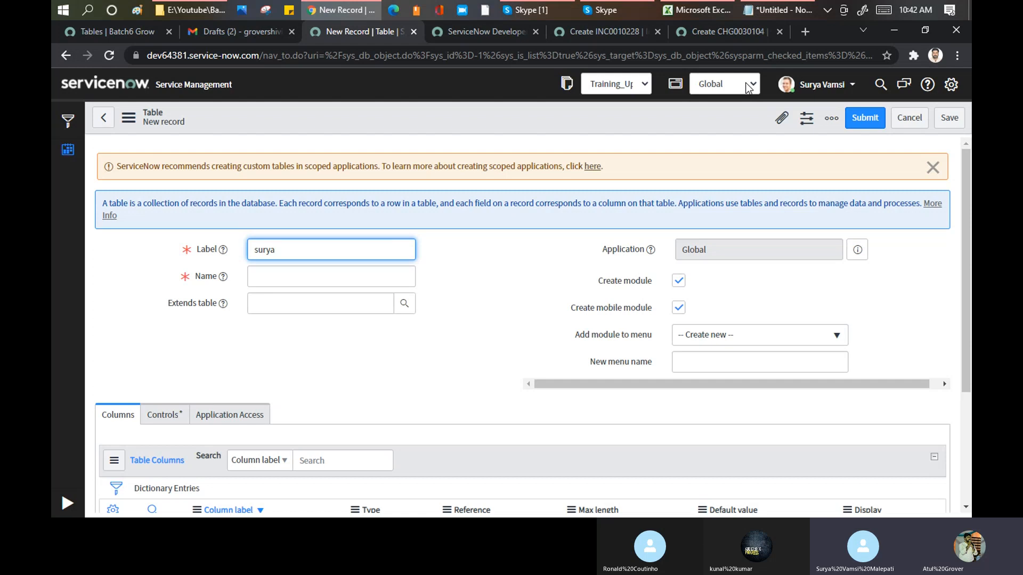
- Try AES Workspace UI Template as the application scope for the new table and switch back to Global
{"action": "left_click", "coordinate": [749, 88]}
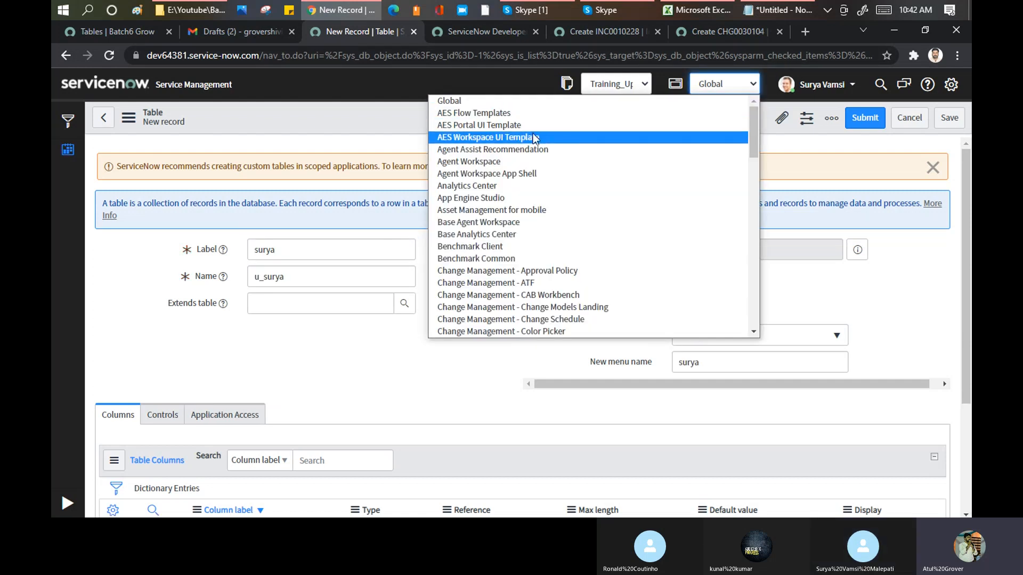
{"action": "left_click", "coordinate": [533, 135]}
{"action": "left_click", "coordinate": [564, 150]}
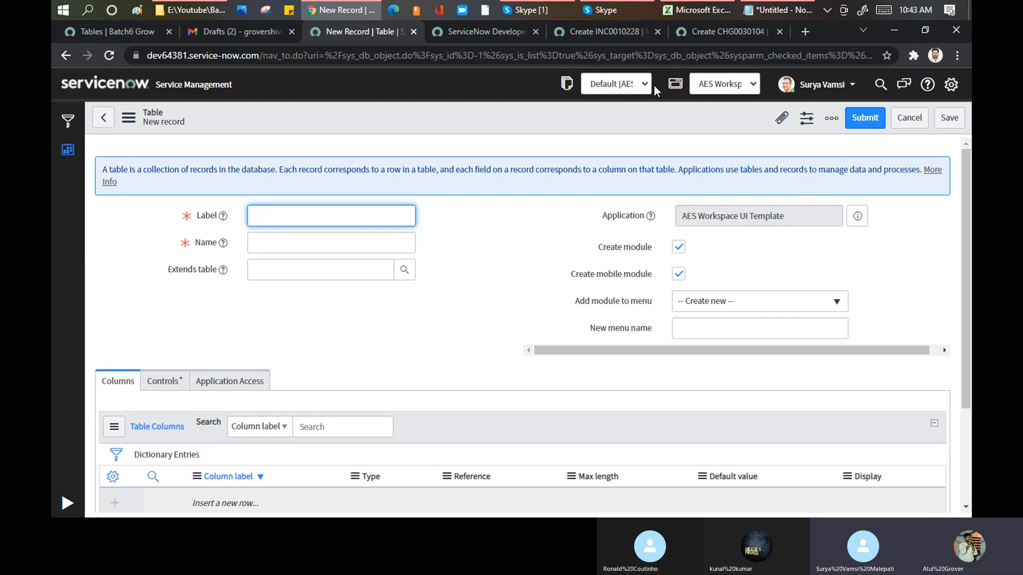
{"action": "left_click", "coordinate": [753, 86]}
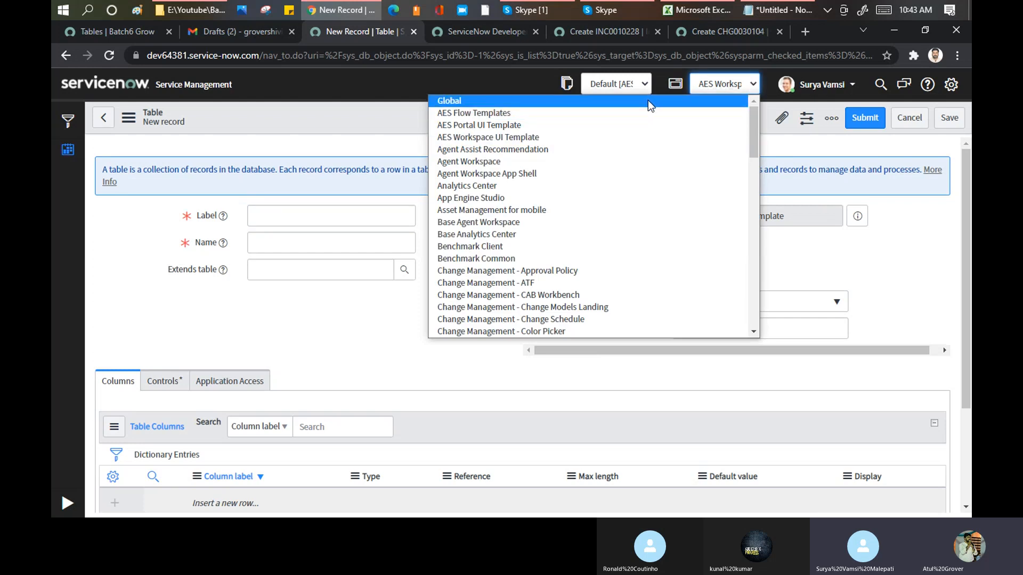
{"action": "left_click", "coordinate": [648, 100]}
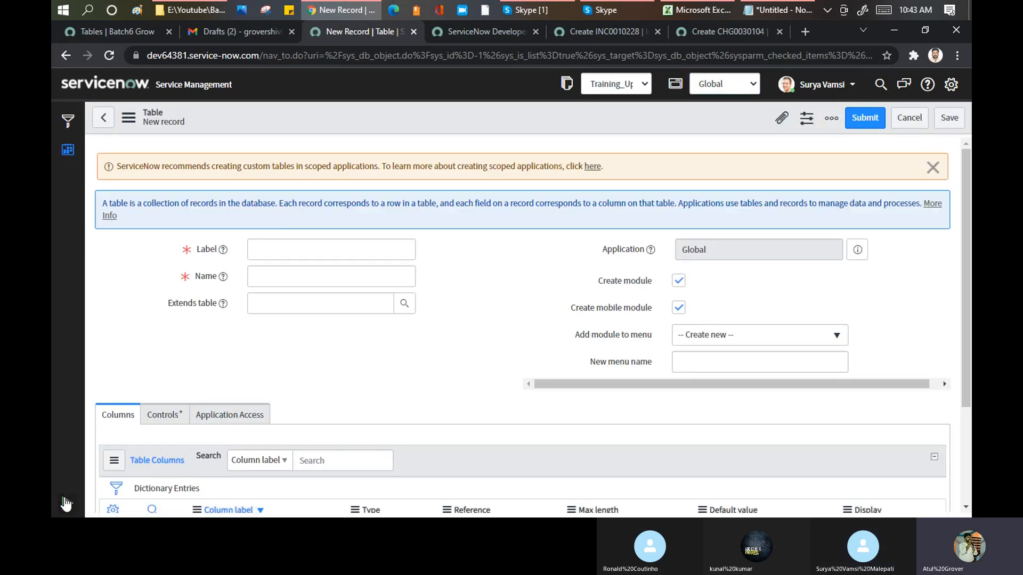
- Filter the application navigator for "incident" to show an example application menu with its modules
{"action": "left_click", "coordinate": [68, 121]}
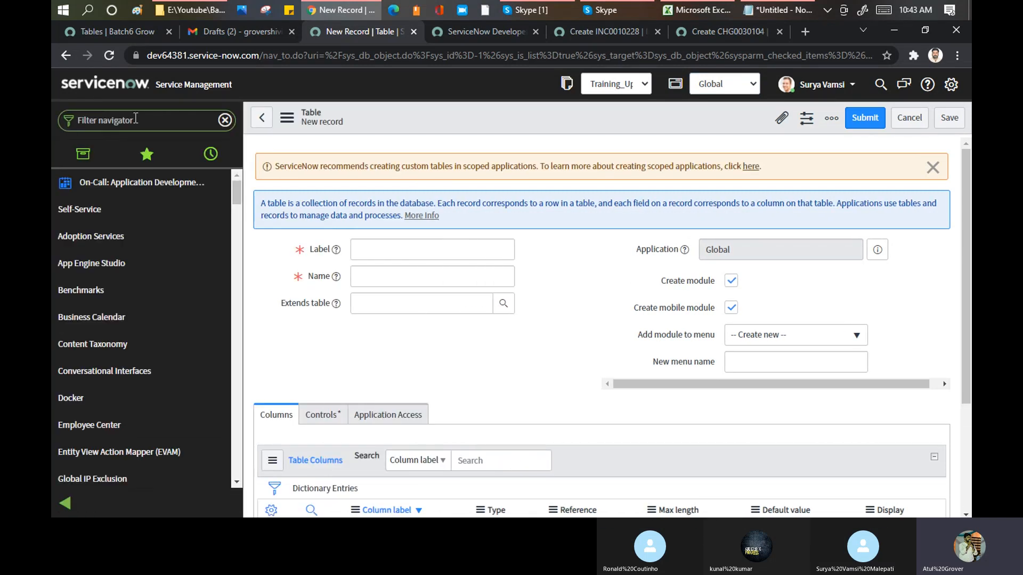
{"action": "type", "text": "in"}
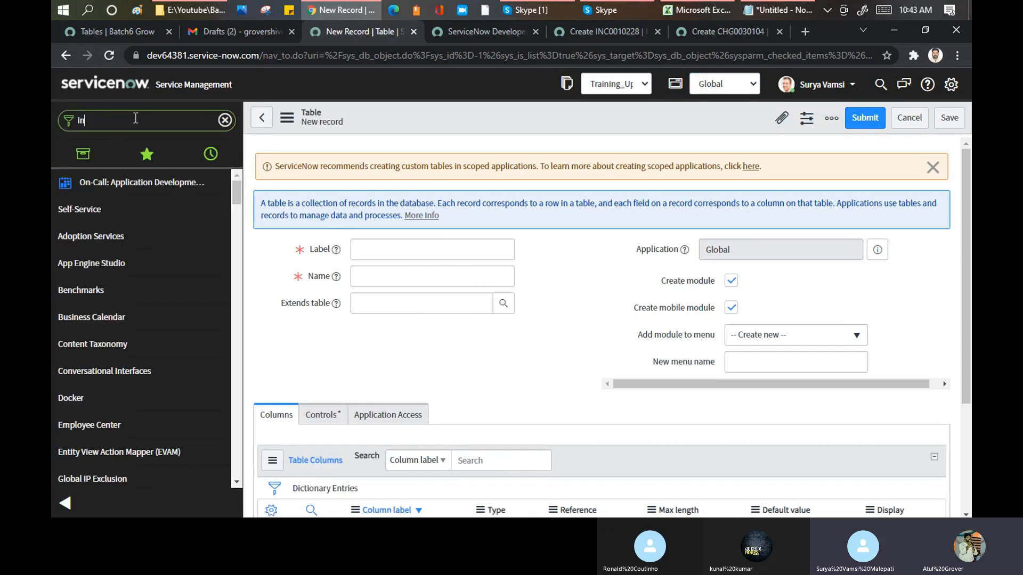
{"action": "type", "text": "cidne"}
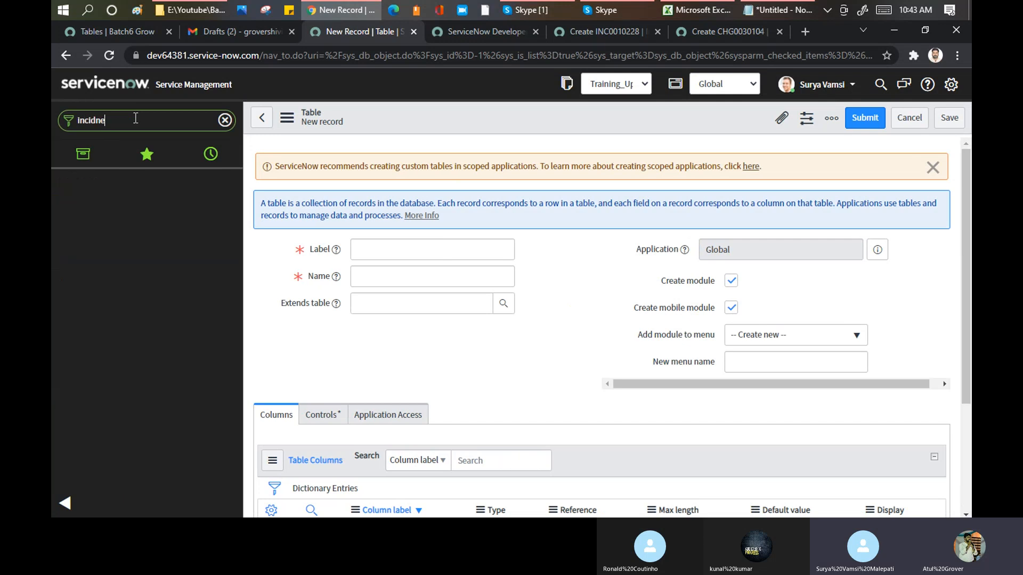
{"action": "key", "text": "BackSpace"}
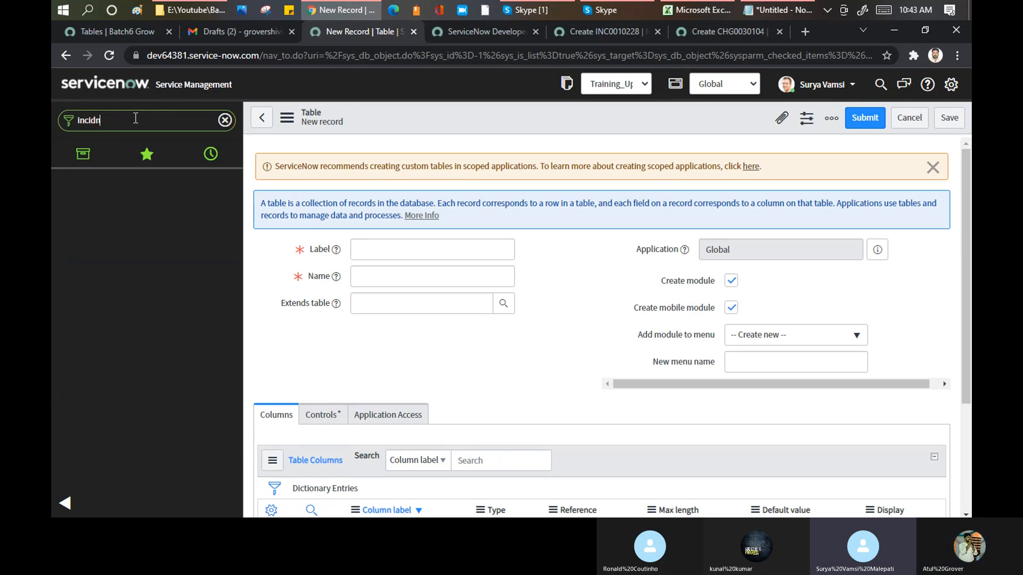
{"action": "key", "text": "BackSpace"}
{"action": "type", "text": "ent"}
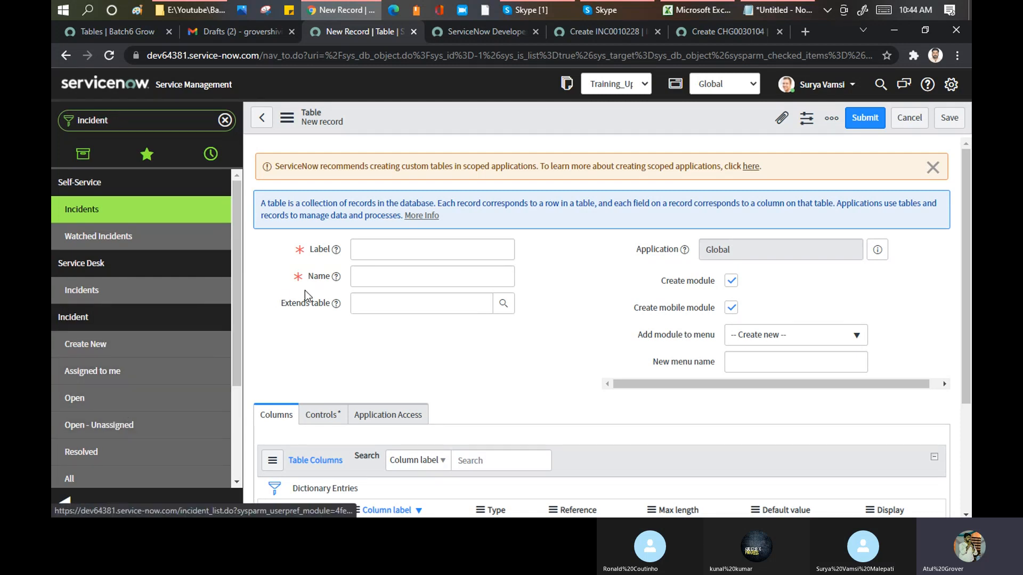
- Label the new Global table with the trainee's first name followed by "_batch6" and leave it without a parent table
{"action": "left_click", "coordinate": [404, 250]}
{"action": "type", "text": "sur"}
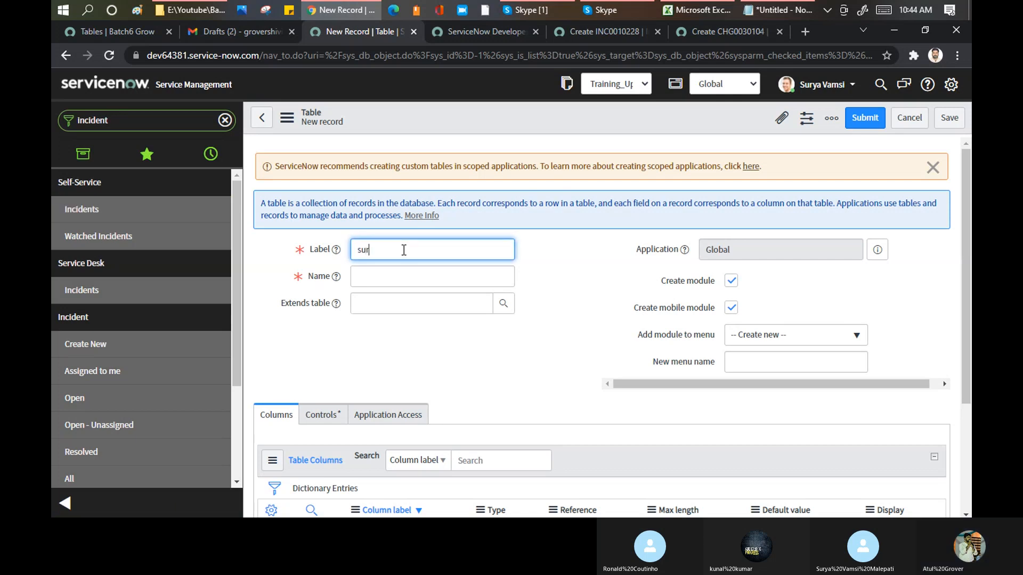
{"action": "type", "text": "ya_batch"}
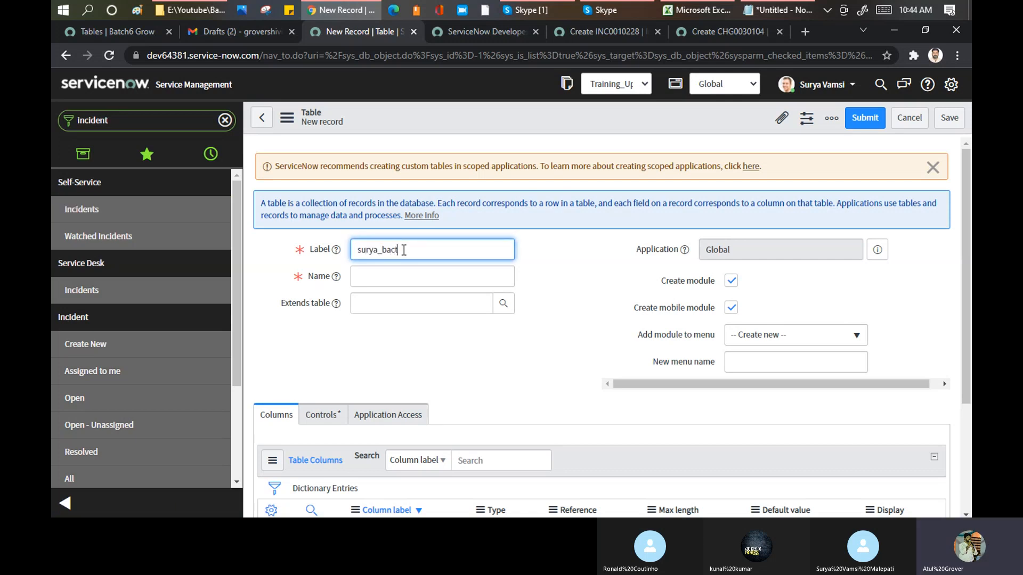
{"action": "type", "text": "6"}
{"action": "key", "text": "Tab"}
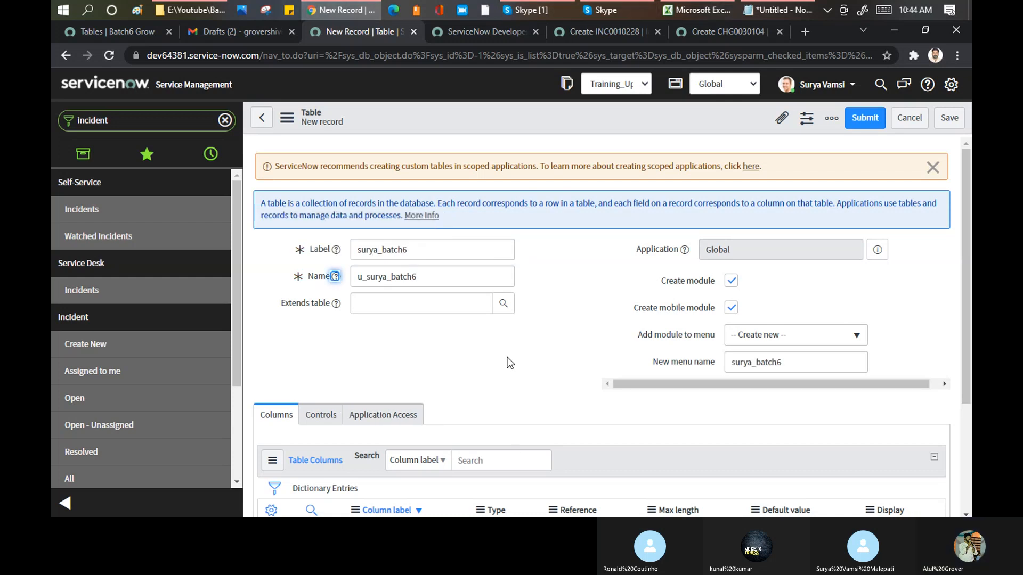
{"action": "left_click", "coordinate": [416, 303]}
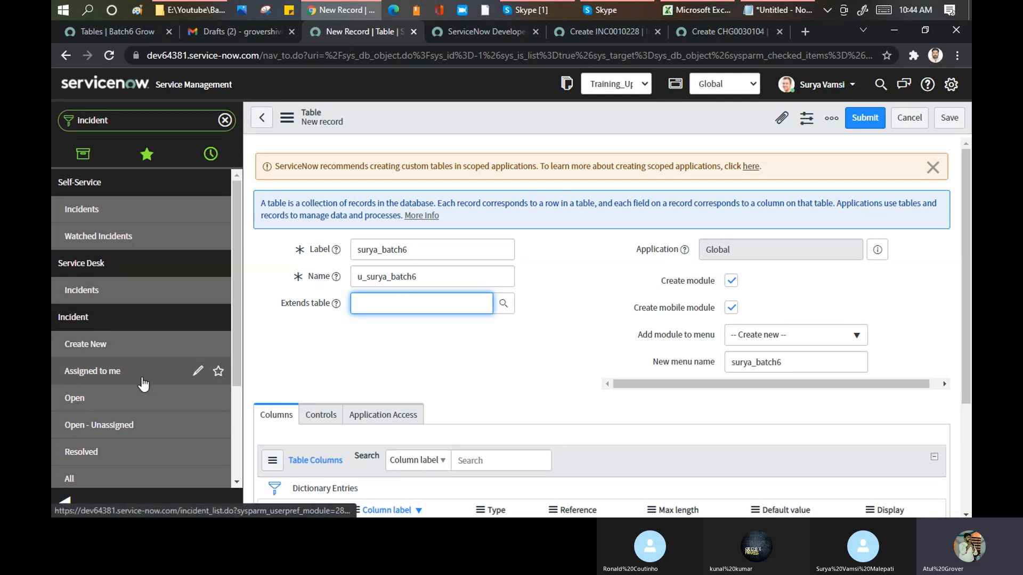
- Turn the Create module option off and back on to demonstrate which module fields depend on it
{"action": "left_click", "coordinate": [731, 282]}
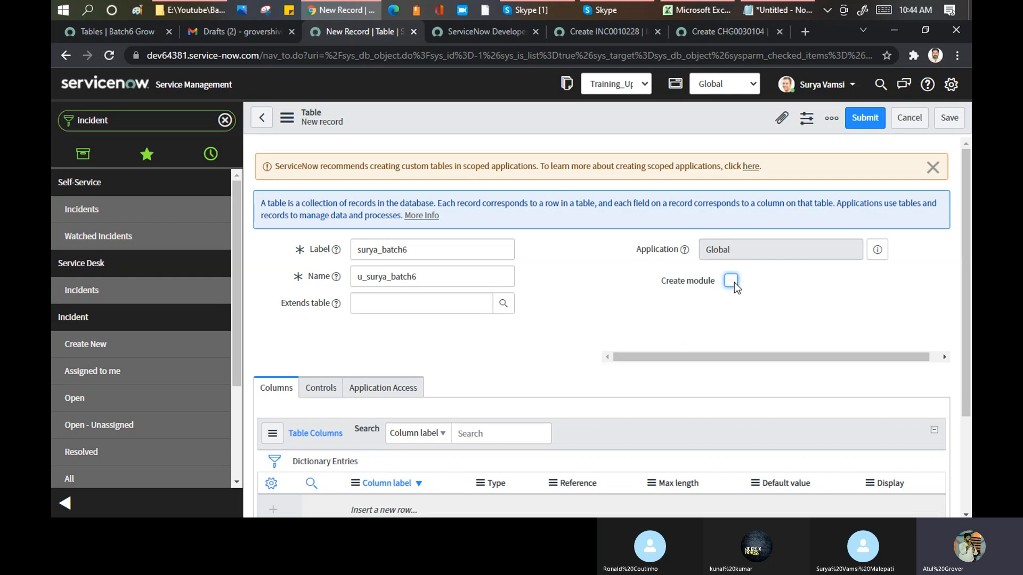
{"action": "left_click", "coordinate": [732, 282]}
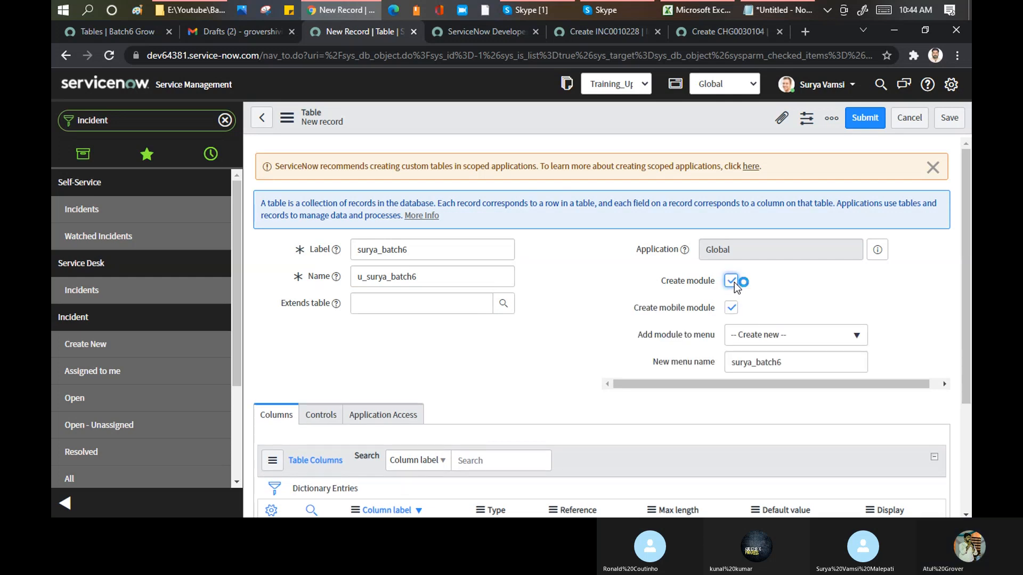
{"action": "left_click", "coordinate": [730, 306]}
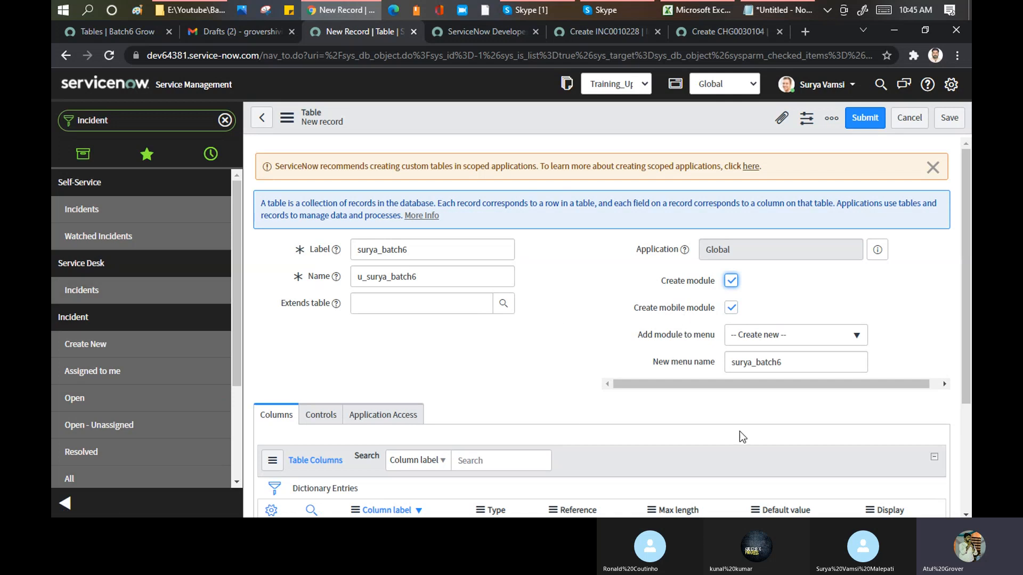
- Set the new menu name to "Batch6 Learner" and save the table record without leaving the form
{"action": "left_click_drag", "start_coordinate": [794, 369], "coordinate": [656, 372]}
{"action": "type", "text": "B"}
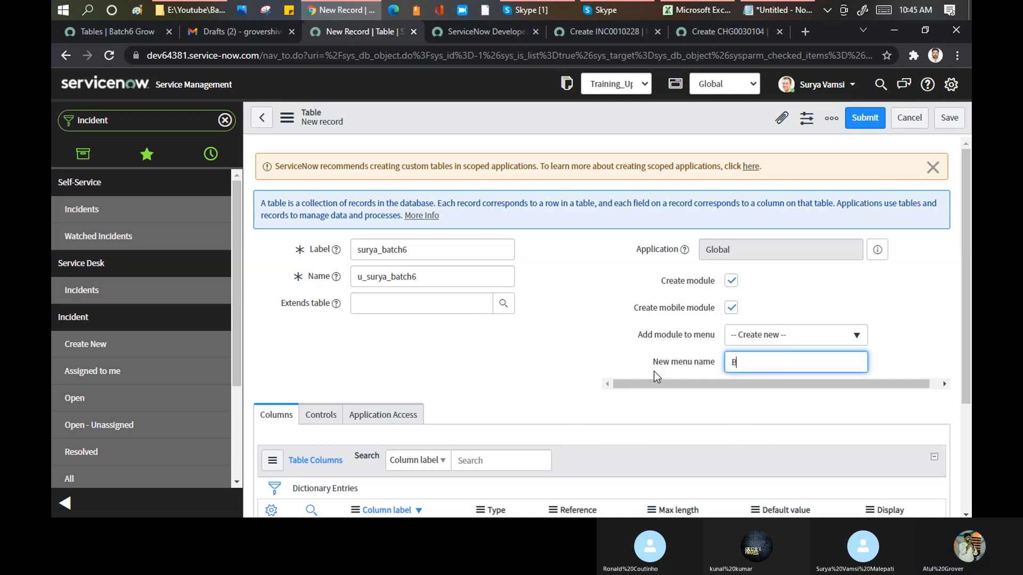
{"action": "type", "text": "atch6 L"}
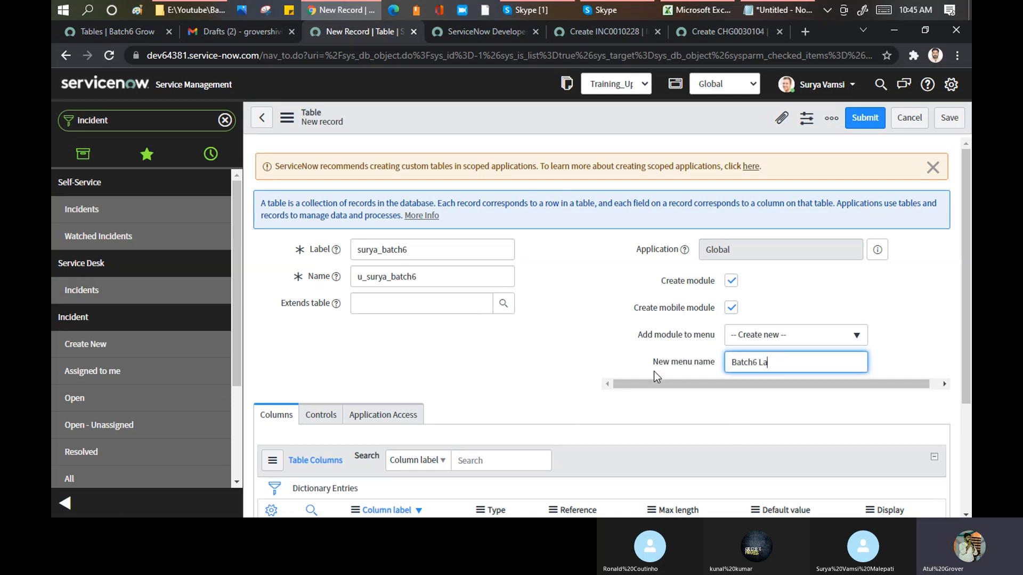
{"action": "type", "text": "earner"}
{"action": "right_click", "coordinate": [618, 110]}
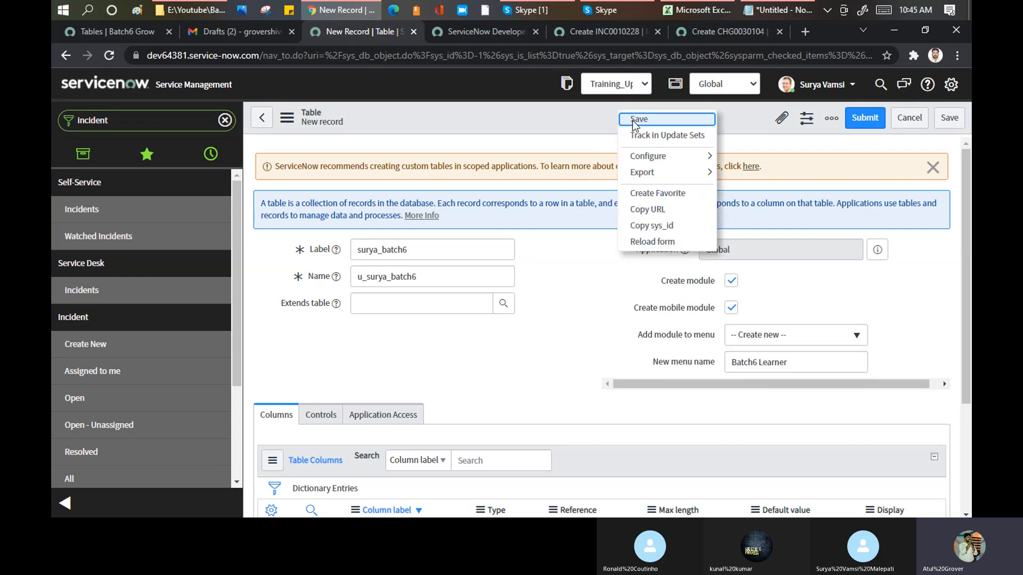
{"action": "left_click", "coordinate": [632, 120]}
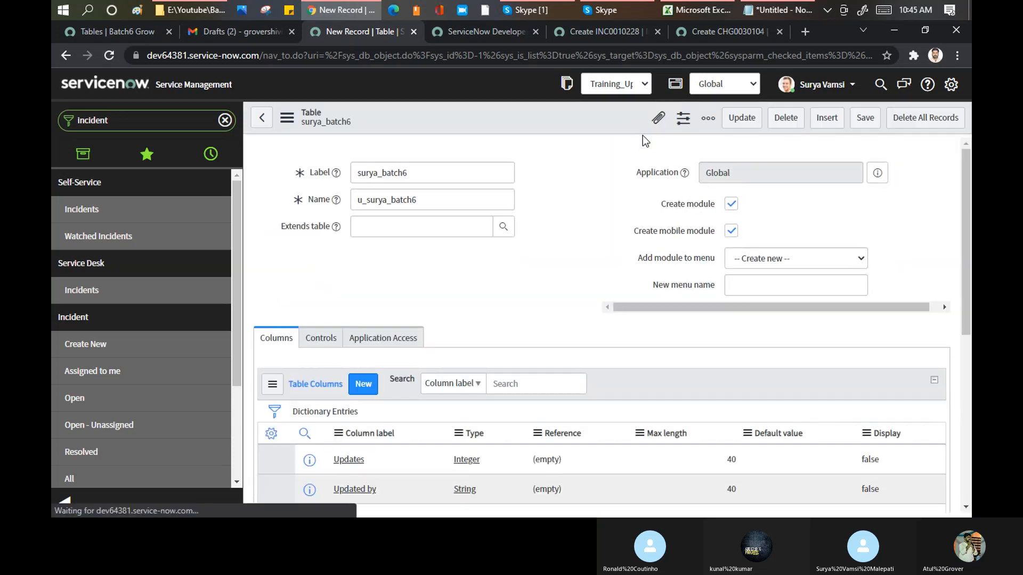
- Filter the navigator by the trainee's first name and open the new table's module under Batch6 Learner
{"action": "double_click", "coordinate": [165, 122]}
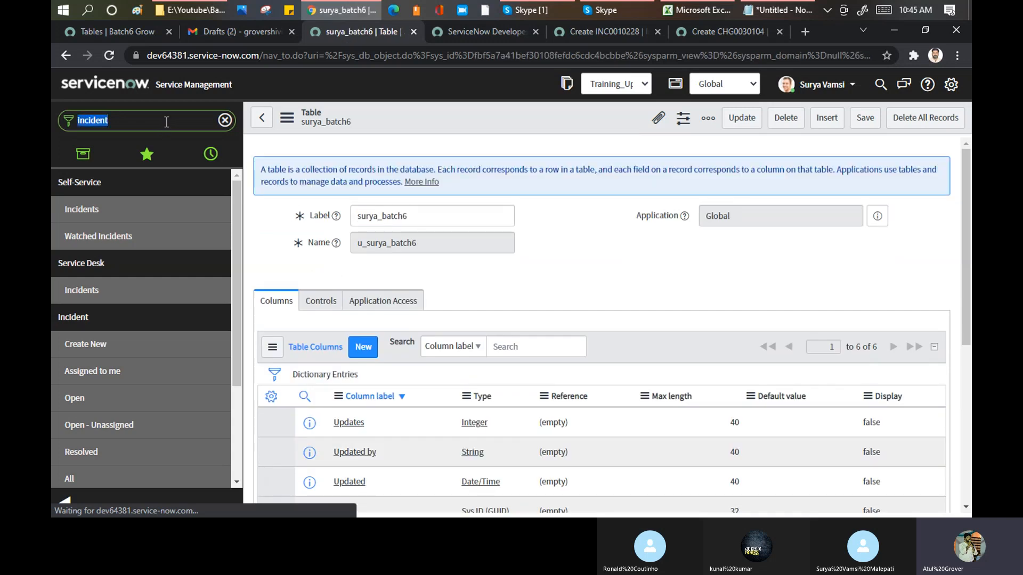
{"action": "type", "text": "urya"}
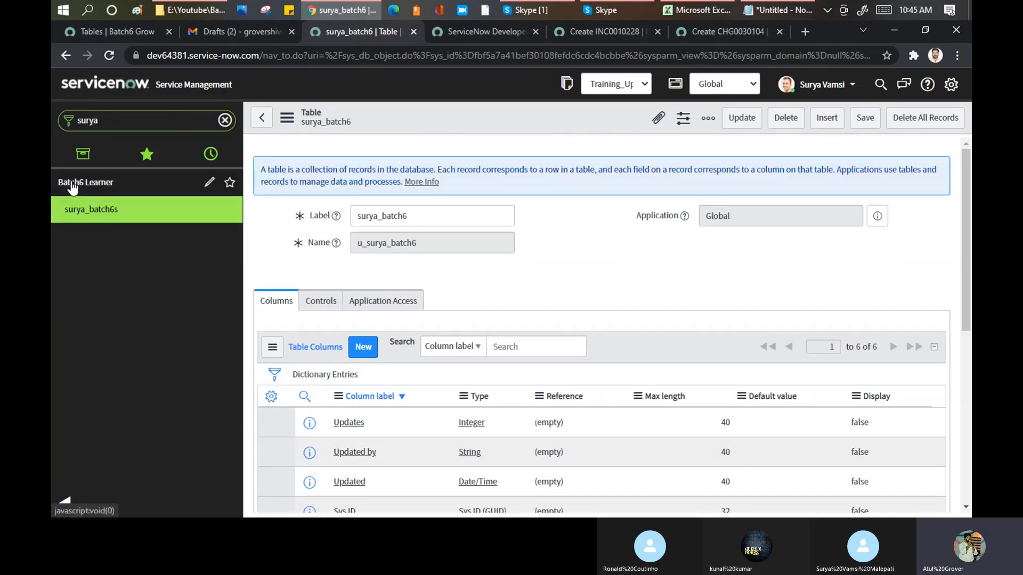
{"action": "left_click", "coordinate": [97, 217]}
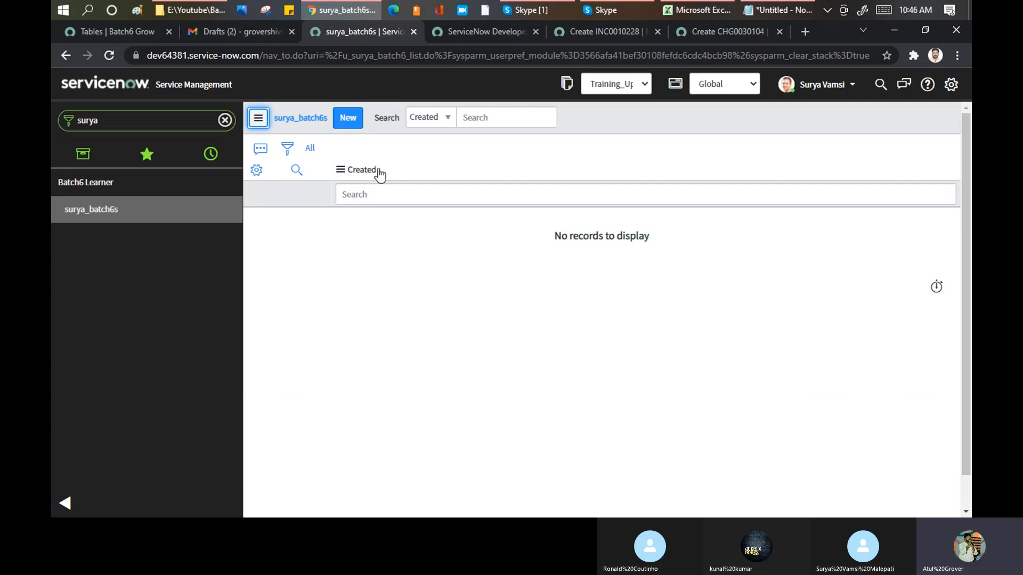
{"action": "left_click", "coordinate": [147, 123]}
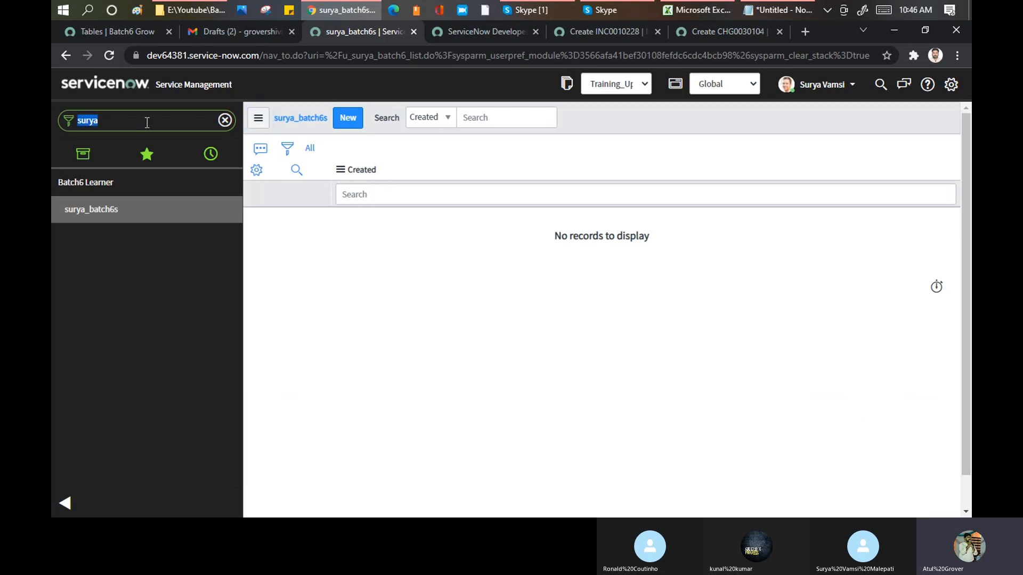
{"action": "type", "text": "tables"}
{"action": "key", "text": "ctrl+a"}
{"action": "key", "text": "BackSpace"}
- Start a new record in the custom table and open the table's configuration from that form
{"action": "left_click", "coordinate": [347, 121]}
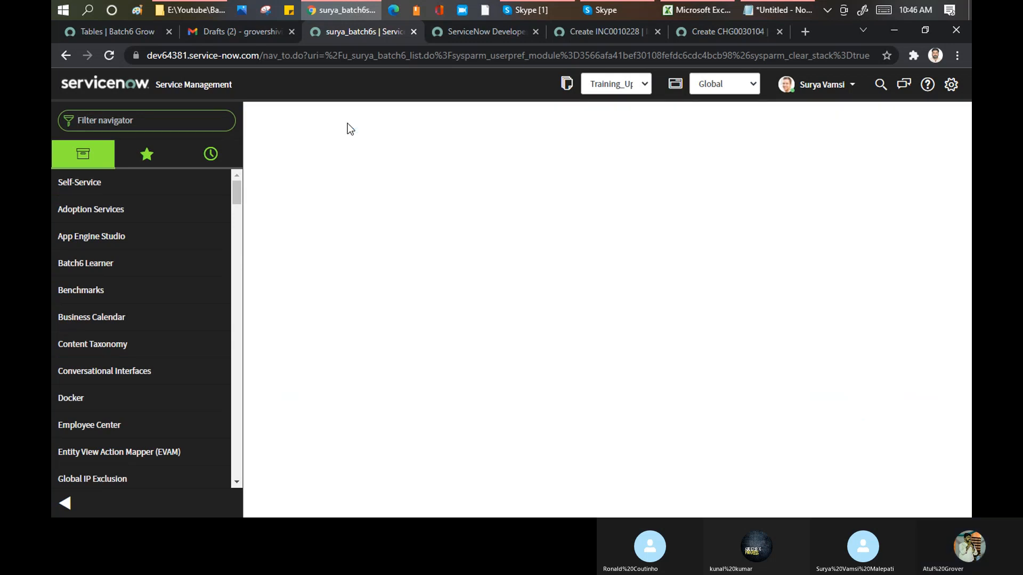
{"action": "right_click", "coordinate": [454, 117]}
{"action": "mouse_move", "coordinate": [500, 140]}
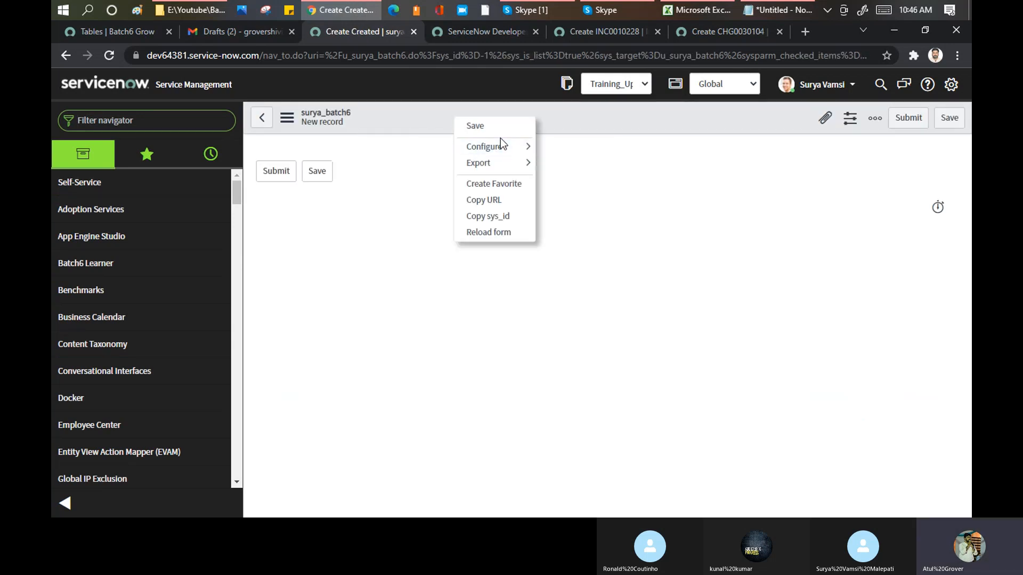
{"action": "left_click", "coordinate": [570, 215]}
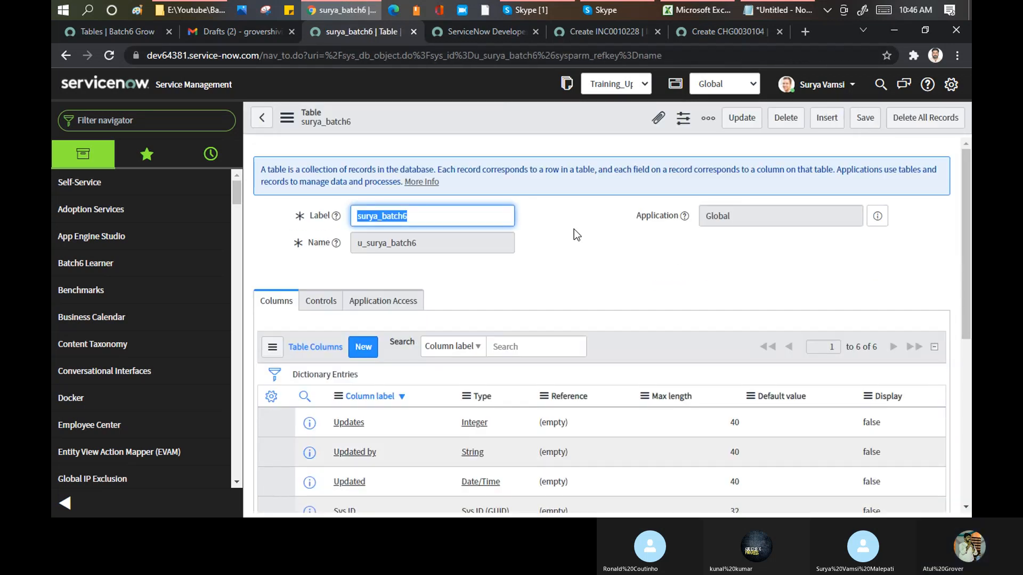
- Examine the custom table's default columns from Updates to Created, highlighting all of them and the Sys ID row
{"action": "scroll", "coordinate": [574, 230], "scroll_direction": "down", "scroll_amount": 4}
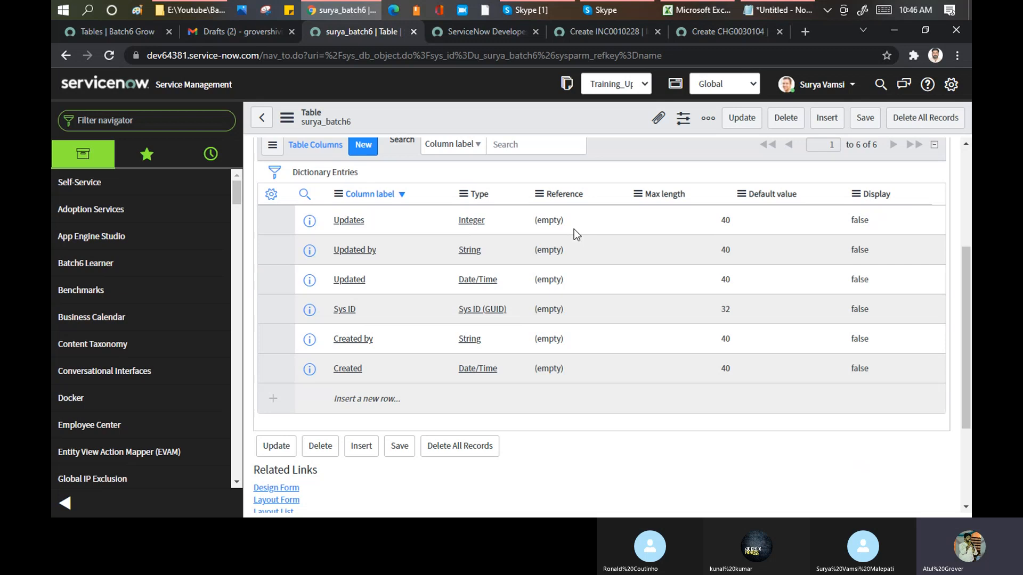
{"action": "left_click_drag", "start_coordinate": [902, 366], "coordinate": [283, 215]}
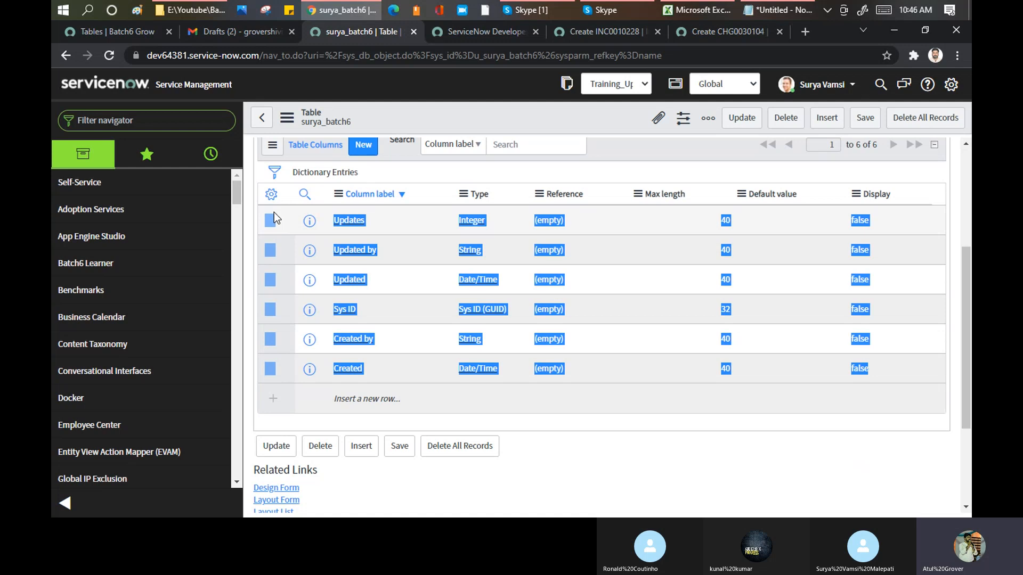
{"action": "left_click", "coordinate": [670, 410]}
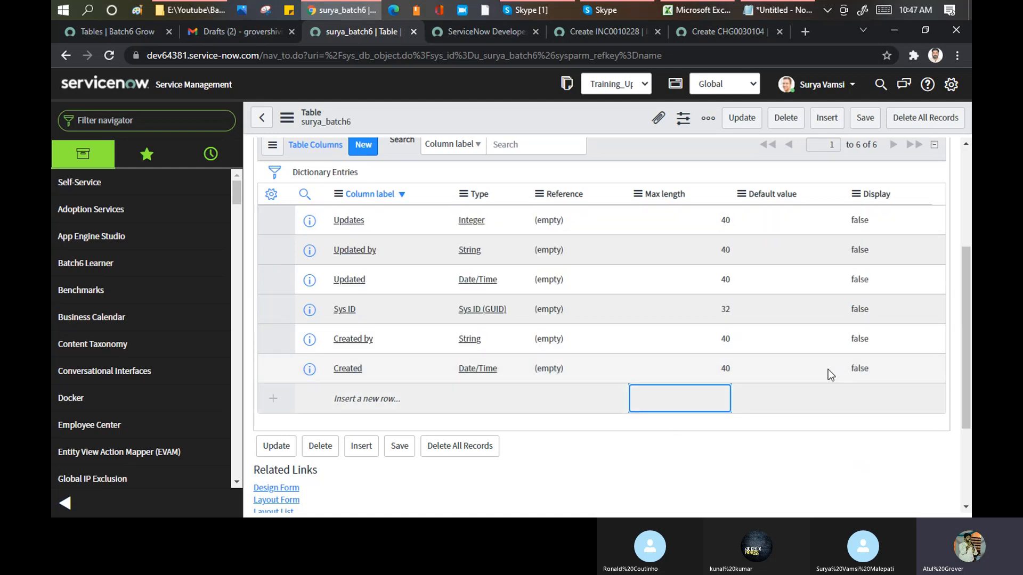
{"action": "left_click_drag", "start_coordinate": [904, 371], "coordinate": [383, 252]}
{"action": "scroll", "coordinate": [384, 251], "scroll_direction": "up", "scroll_amount": 1}
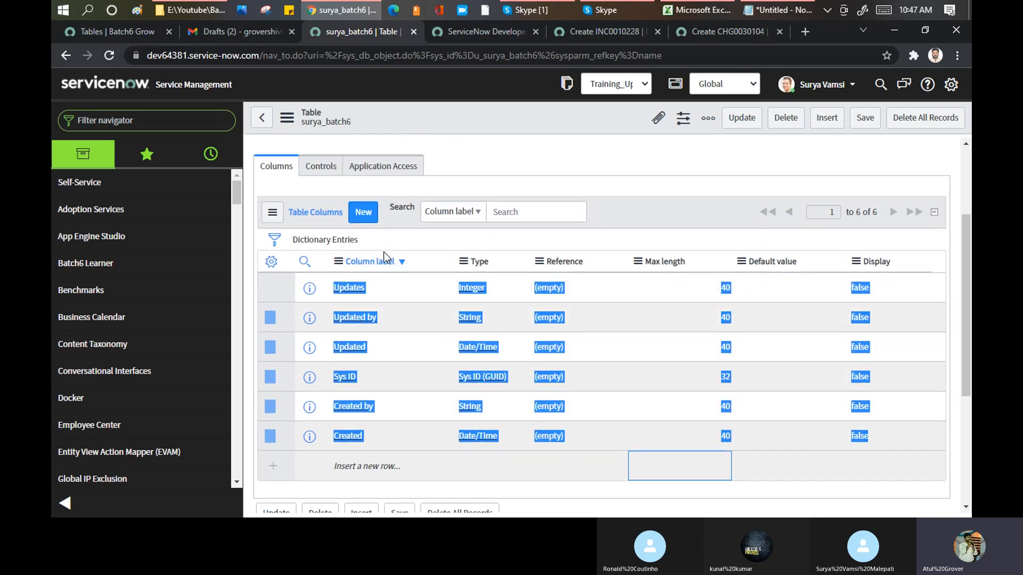
{"action": "scroll", "coordinate": [401, 187], "scroll_direction": "up", "scroll_amount": 1}
{"action": "scroll", "coordinate": [421, 203], "scroll_direction": "down", "scroll_amount": 2}
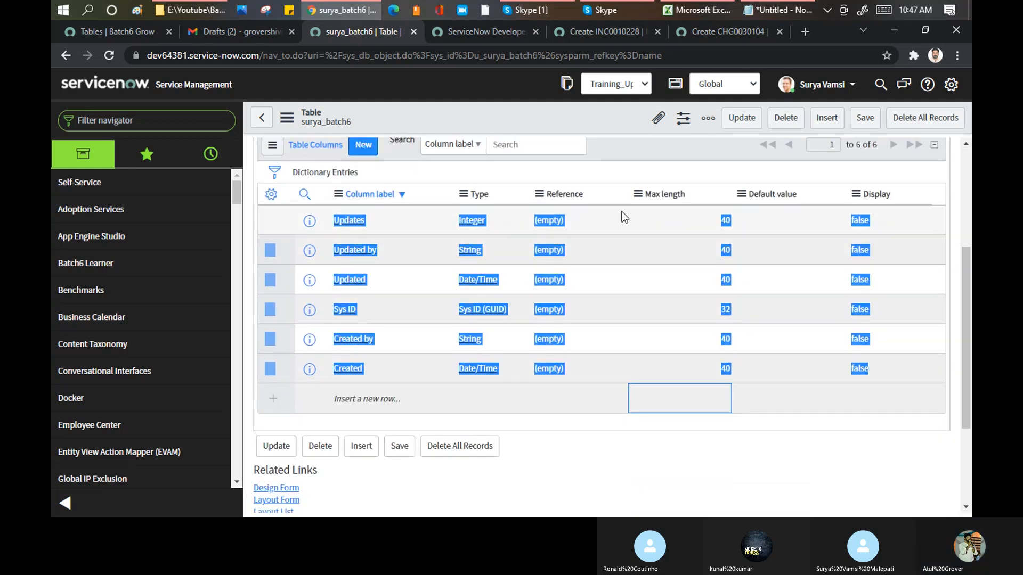
{"action": "left_click", "coordinate": [653, 154]}
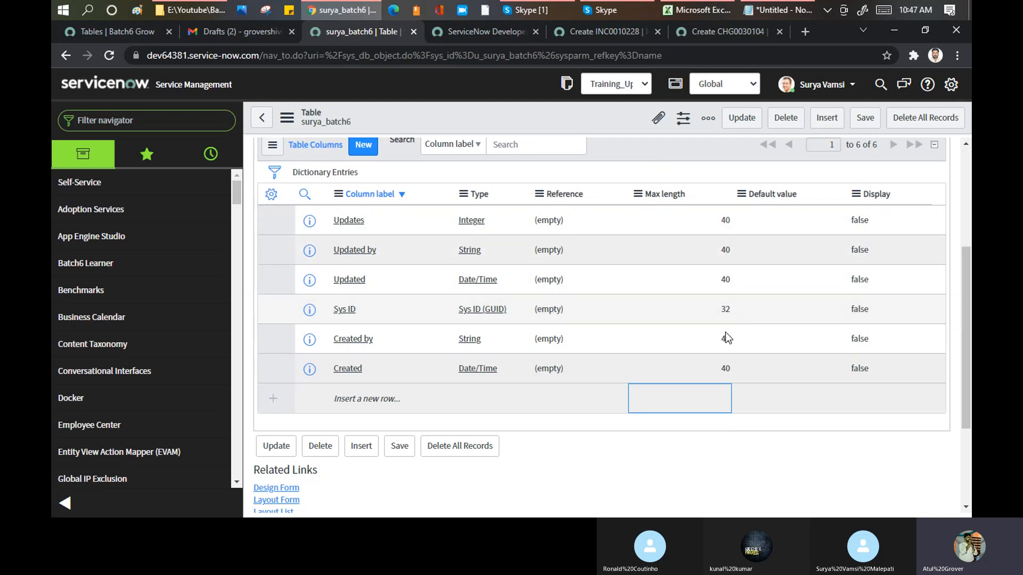
{"action": "left_click_drag", "start_coordinate": [321, 309], "coordinate": [521, 311]}
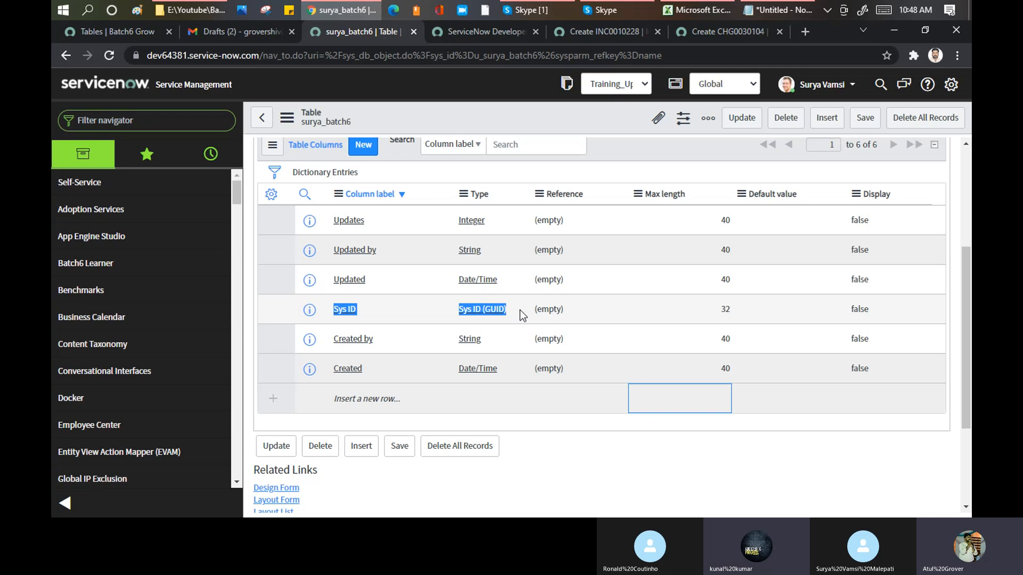
- Highlight the custom table's label and open the Updated column's dictionary entry in a new browser tab
{"action": "scroll", "coordinate": [520, 310], "scroll_direction": "up", "scroll_amount": 4}
{"action": "left_click", "coordinate": [367, 221]}
{"action": "double_click", "coordinate": [366, 221]}
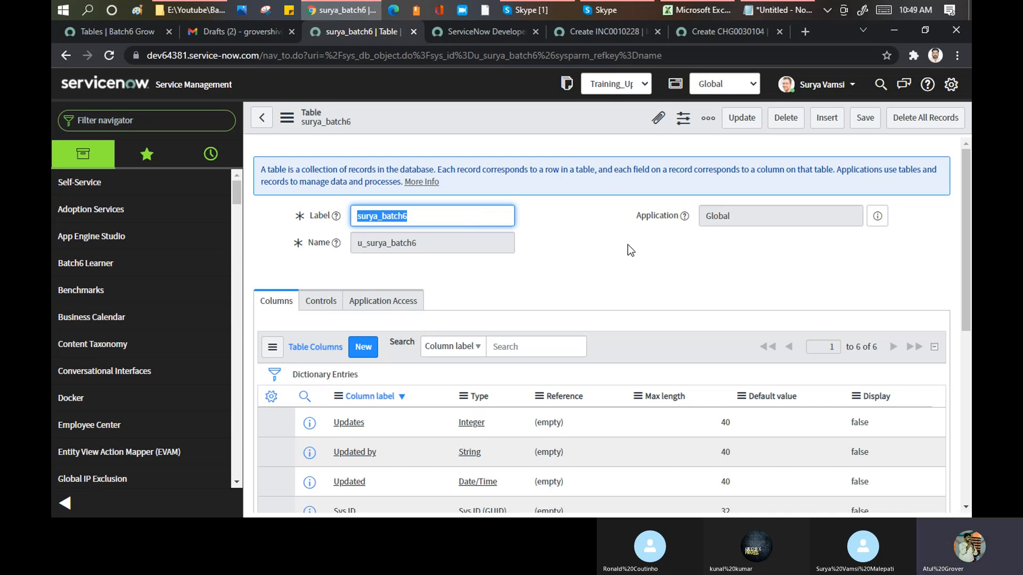
{"action": "scroll", "coordinate": [627, 244], "scroll_direction": "down", "scroll_amount": 4}
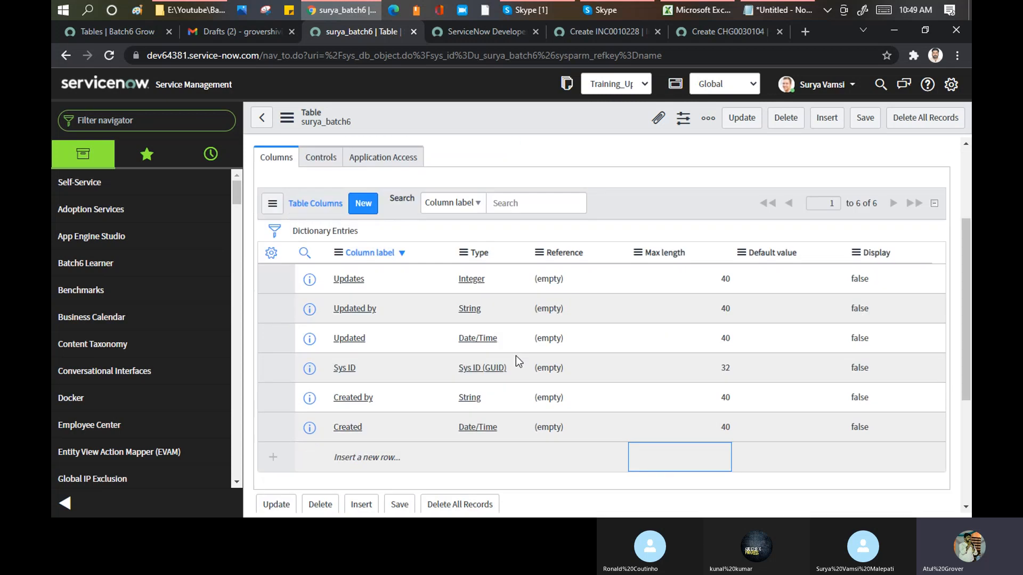
{"action": "middle_click", "coordinate": [341, 282]}
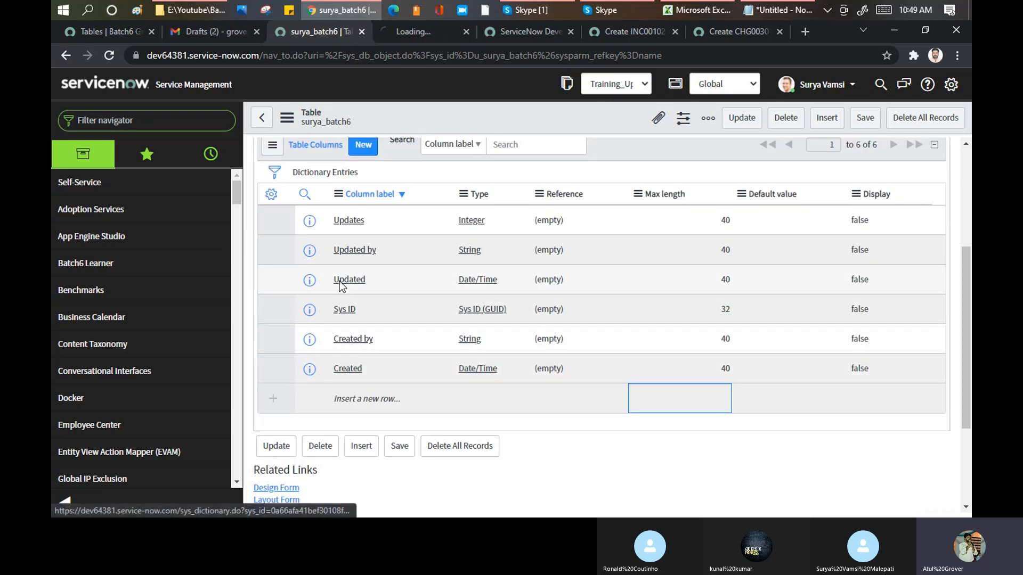
{"action": "left_click", "coordinate": [411, 32]}
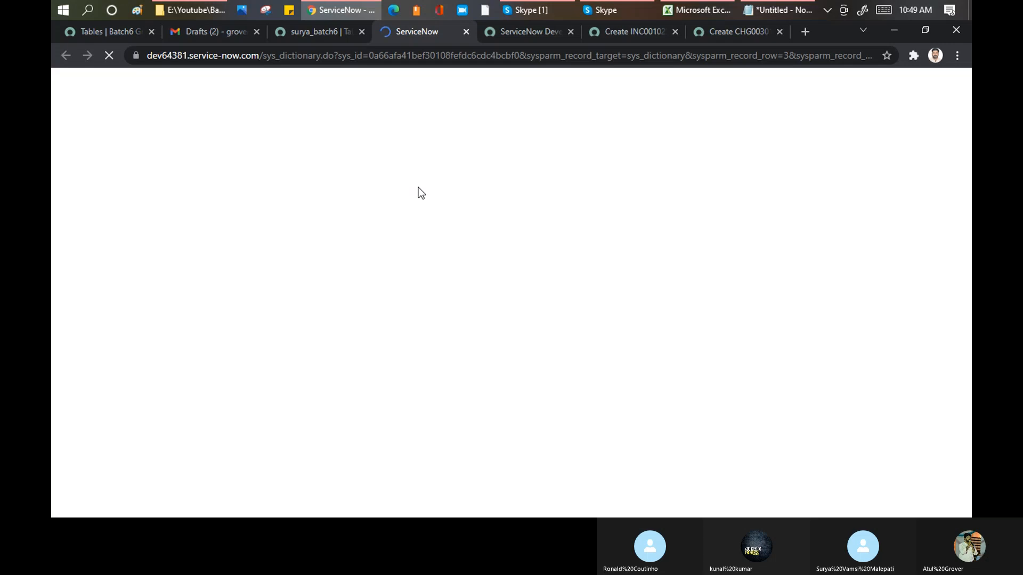
- Show the XML of the Updated dictionary entry, search it for "sys", and highlight its sys_id value
{"action": "right_click", "coordinate": [322, 85]}
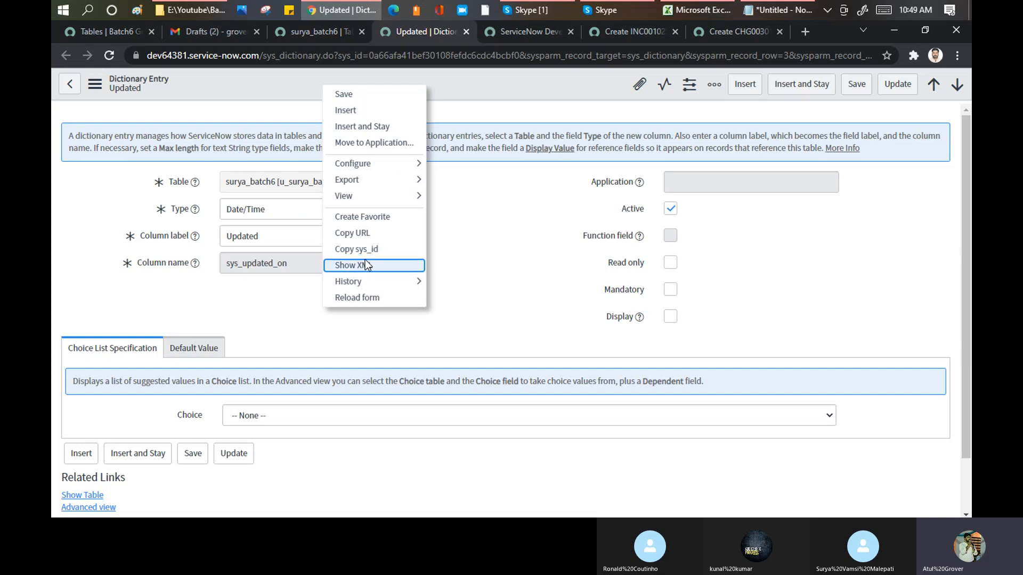
{"action": "left_click", "coordinate": [365, 265]}
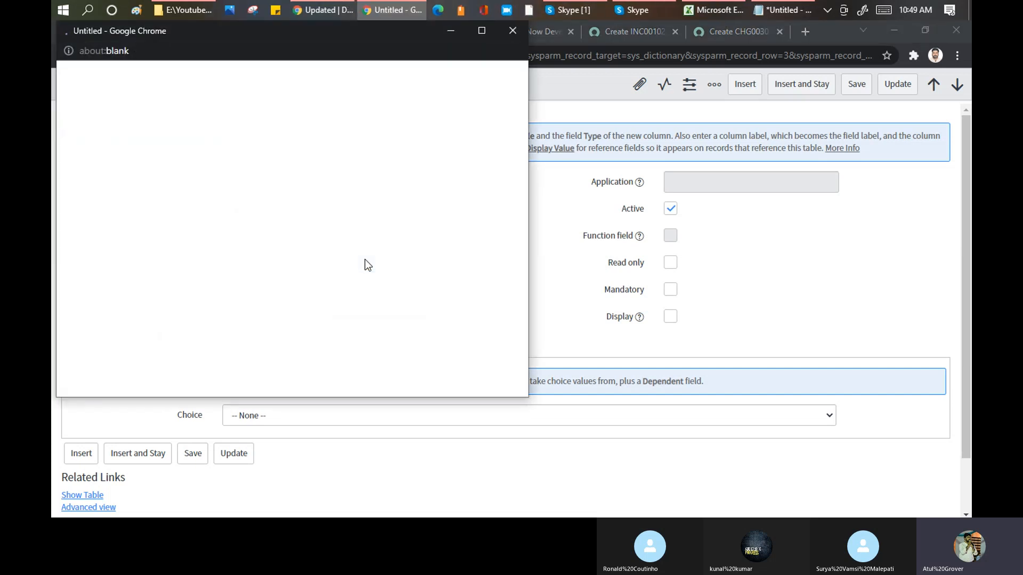
{"action": "key", "text": "ctrl+f"}
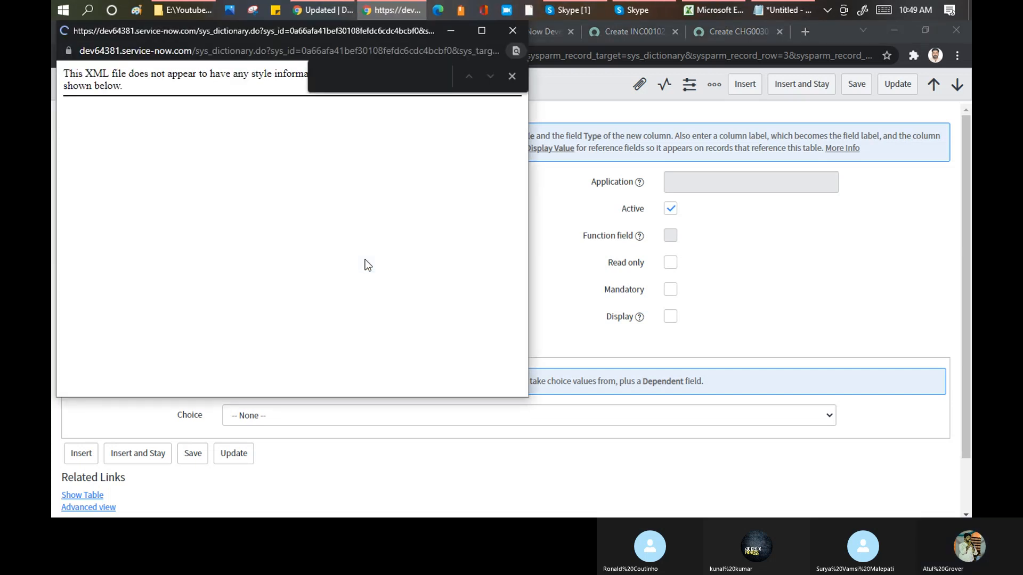
{"action": "type", "text": "sys"}
{"action": "key", "text": "Return"}
{"action": "key", "text": "Return"}
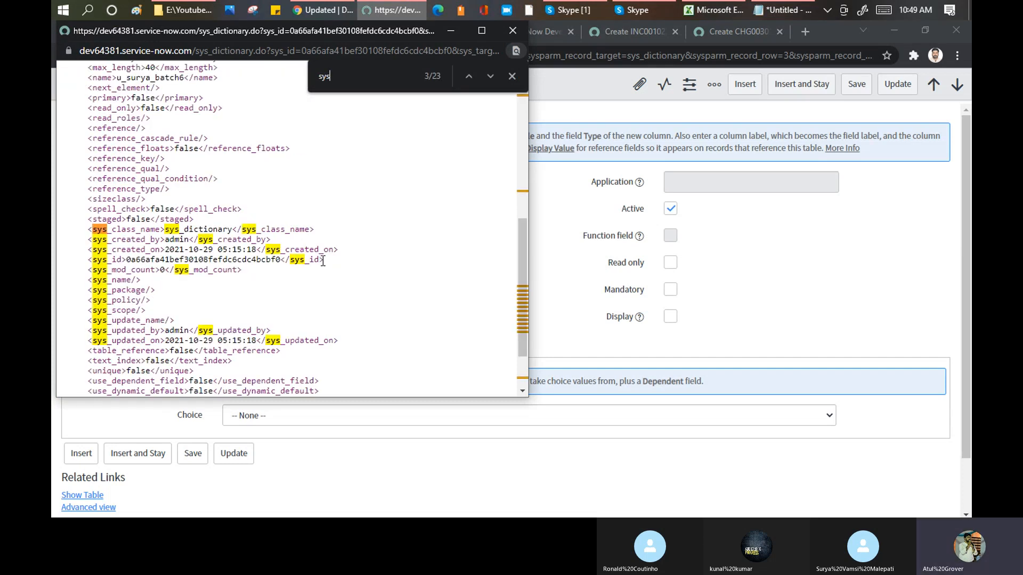
{"action": "left_click_drag", "start_coordinate": [282, 261], "coordinate": [129, 263]}
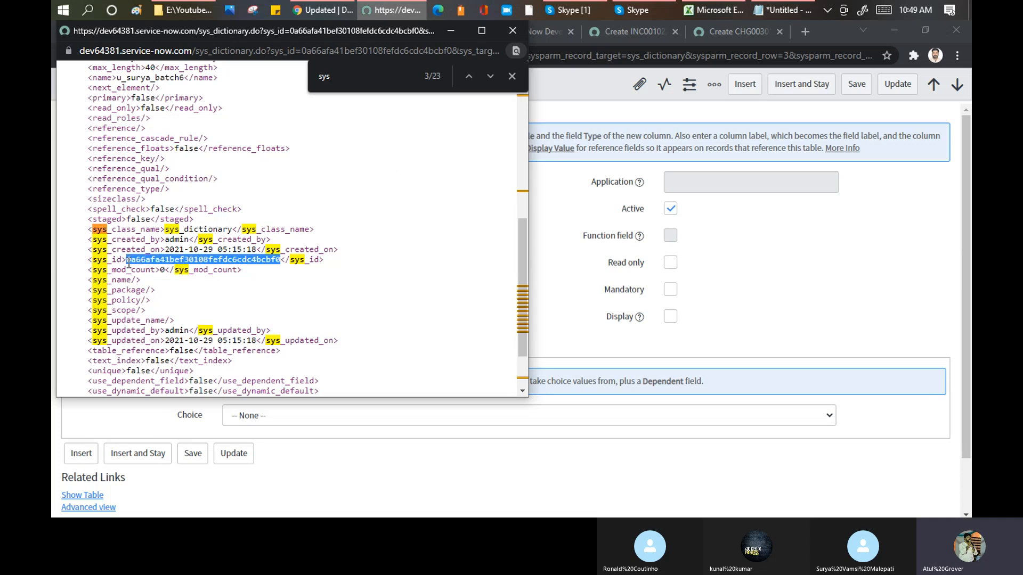
- Return to the table record and open the Updates column's dictionary entry in a new browser tab
{"action": "left_click", "coordinate": [570, 208]}
{"action": "left_click", "coordinate": [276, 216]}
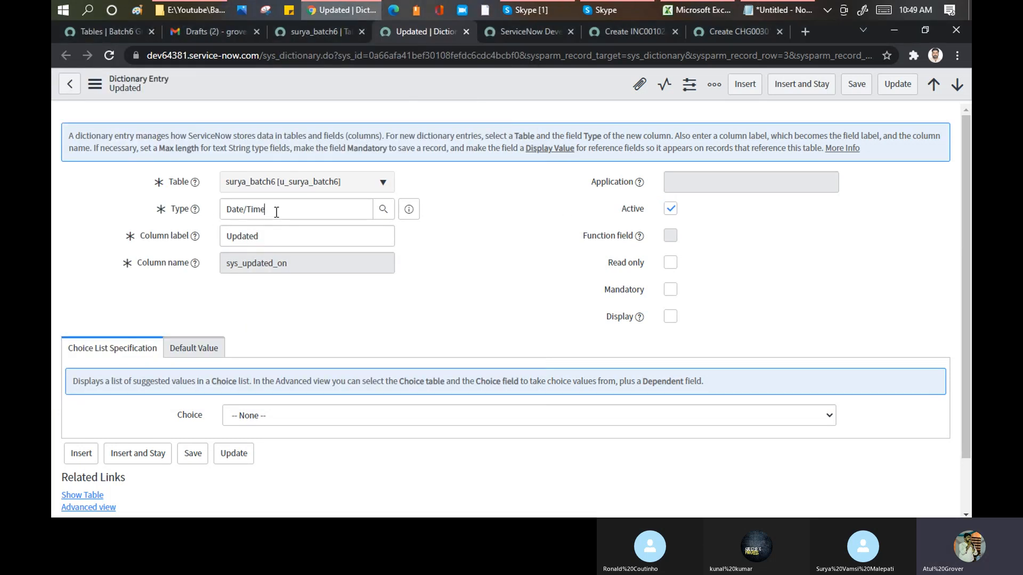
{"action": "left_click", "coordinate": [316, 30]}
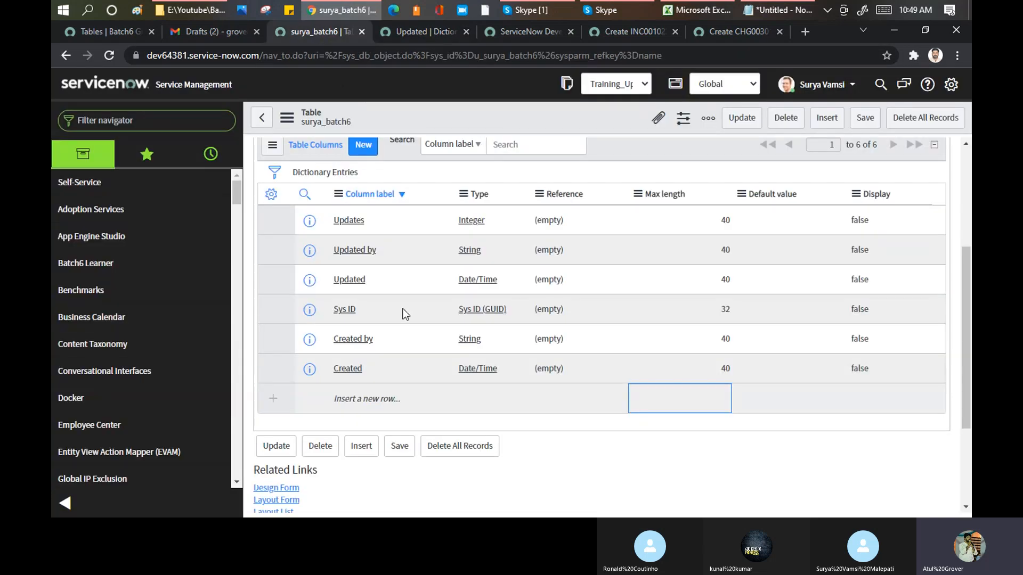
{"action": "left_click", "coordinate": [347, 223], "text": "ctrl"}
{"action": "left_click", "coordinate": [455, 31]}
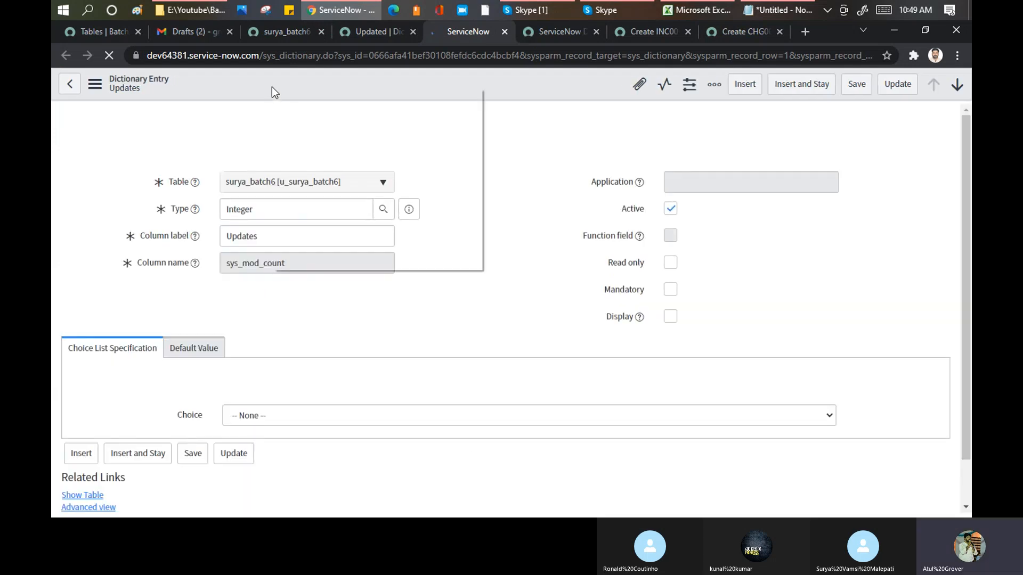
- Show the XML of the Updates dictionary entry, search it for "sys", and highlight its sys_id value
{"action": "right_click", "coordinate": [272, 88]}
{"action": "right_click", "coordinate": [222, 81]}
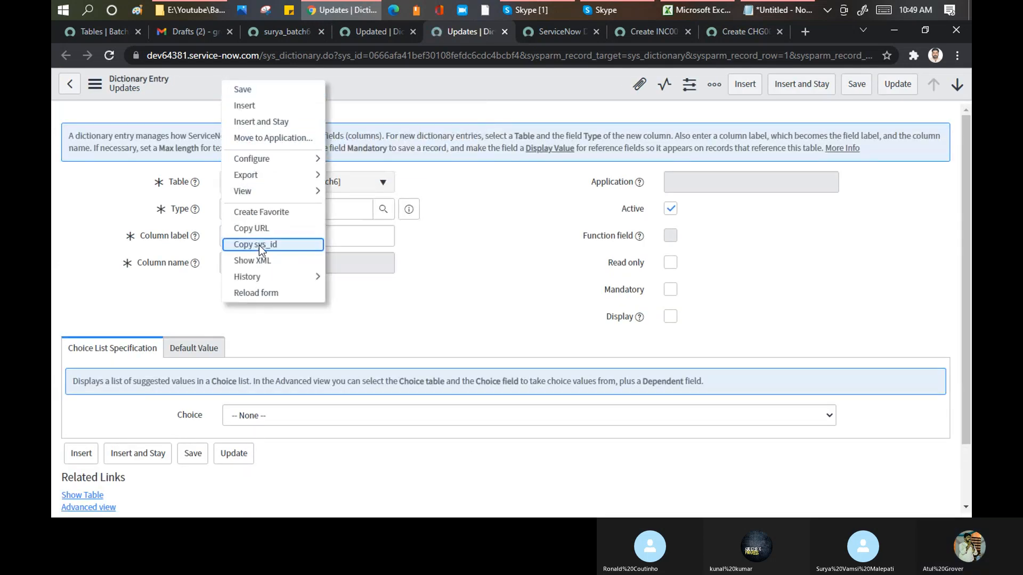
{"action": "left_click", "coordinate": [261, 259]}
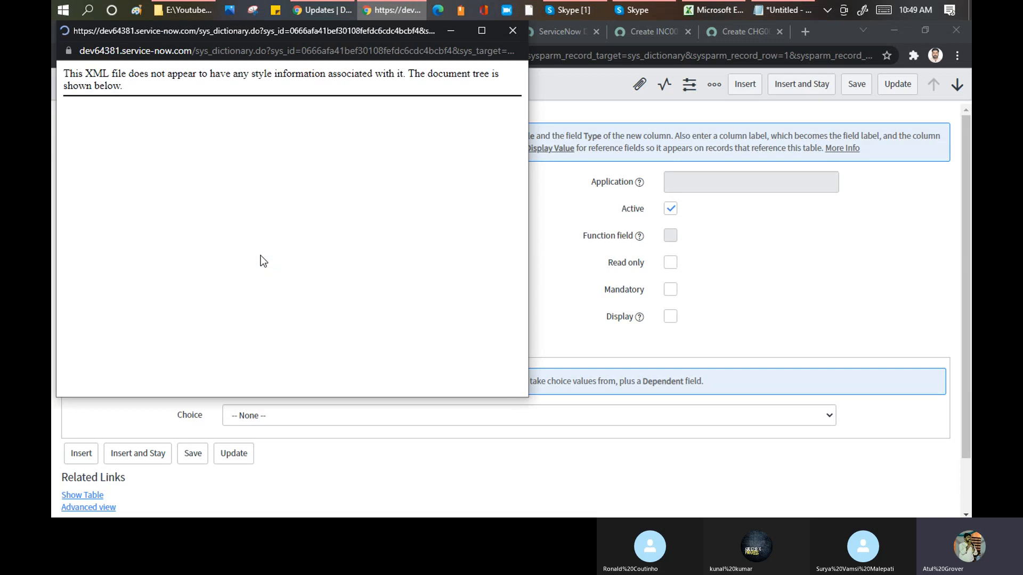
{"action": "key", "text": "ctrl+f"}
{"action": "key", "text": "Return"}
{"action": "key", "text": "Return"}
{"action": "key", "text": "Return"}
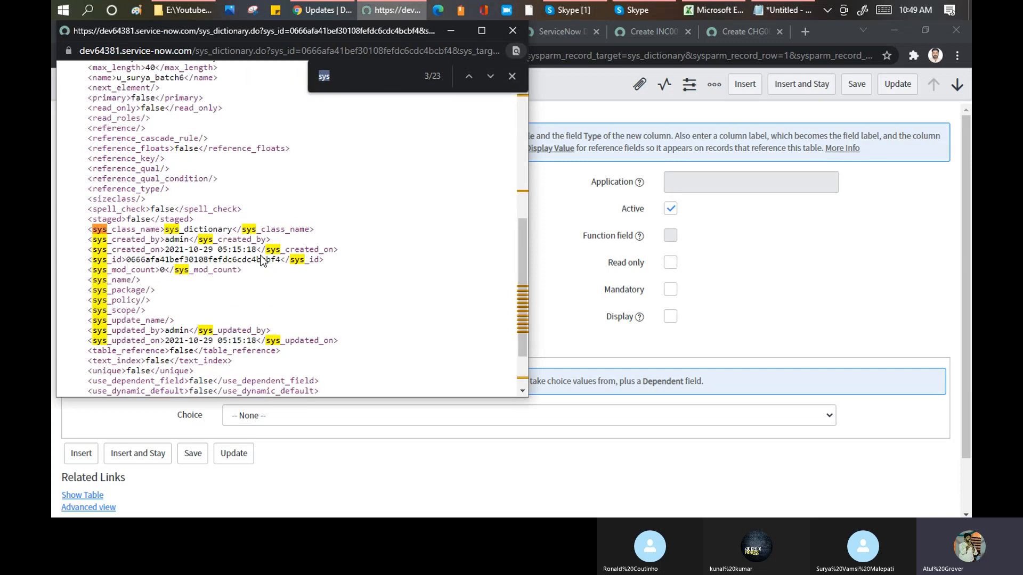
{"action": "left_click_drag", "start_coordinate": [280, 262], "coordinate": [126, 261]}
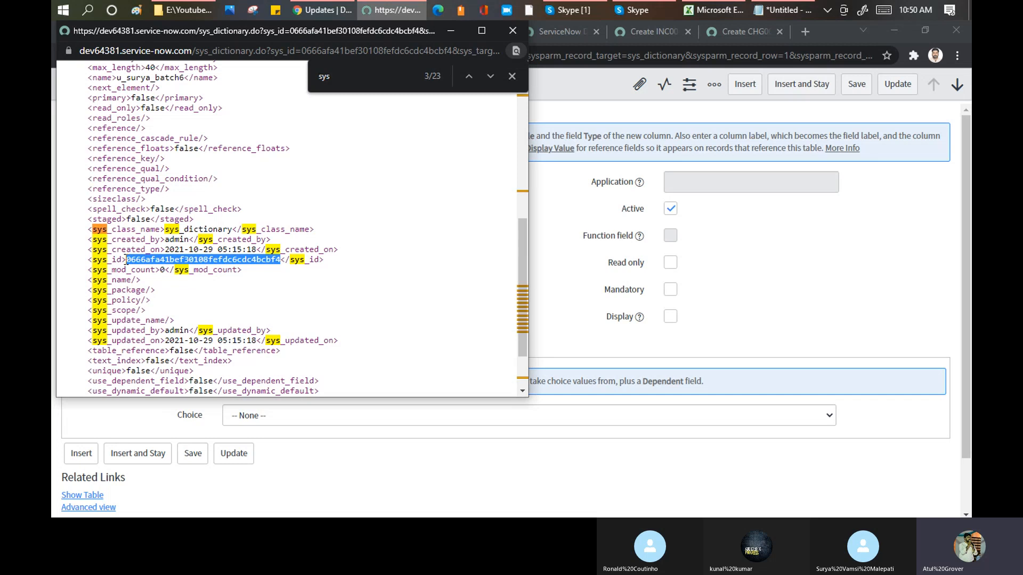
- Switch to Notepad, write the same person's name twice on one line below the scoped table note, and highlight each copy
{"action": "left_click", "coordinate": [772, 11]}
{"action": "left_click", "coordinate": [644, 324]}
{"action": "key", "text": "Return"}
{"action": "key", "text": "Return"}
{"action": "type", "text": "Atu"}
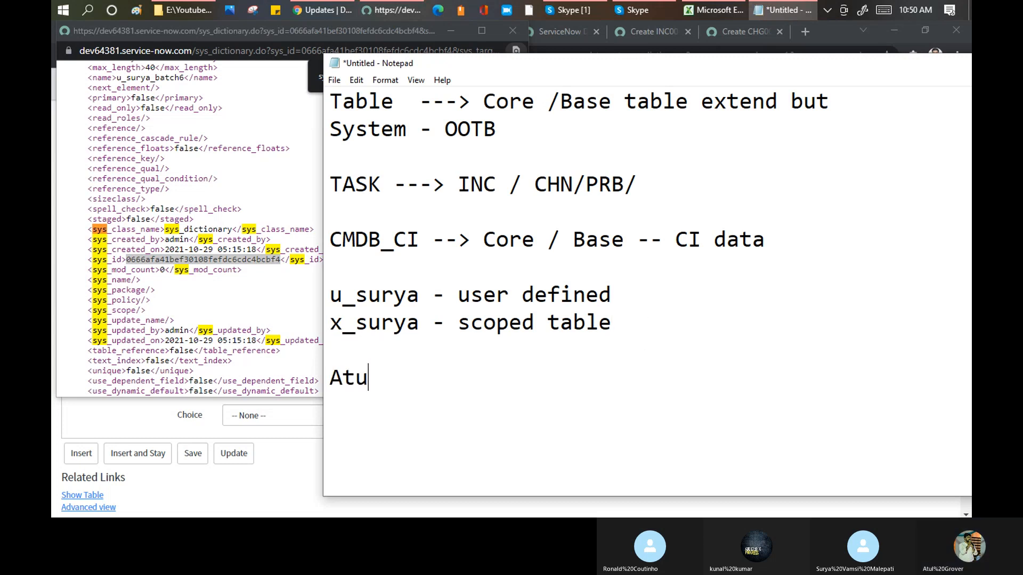
{"action": "type", "text": "l G     "}
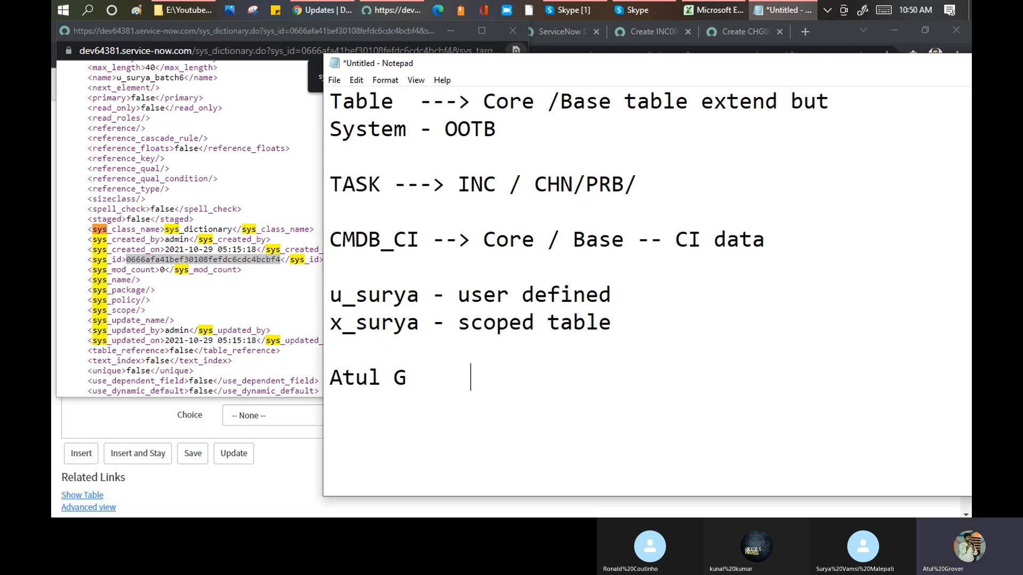
{"action": "type", "text": "Atul G"}
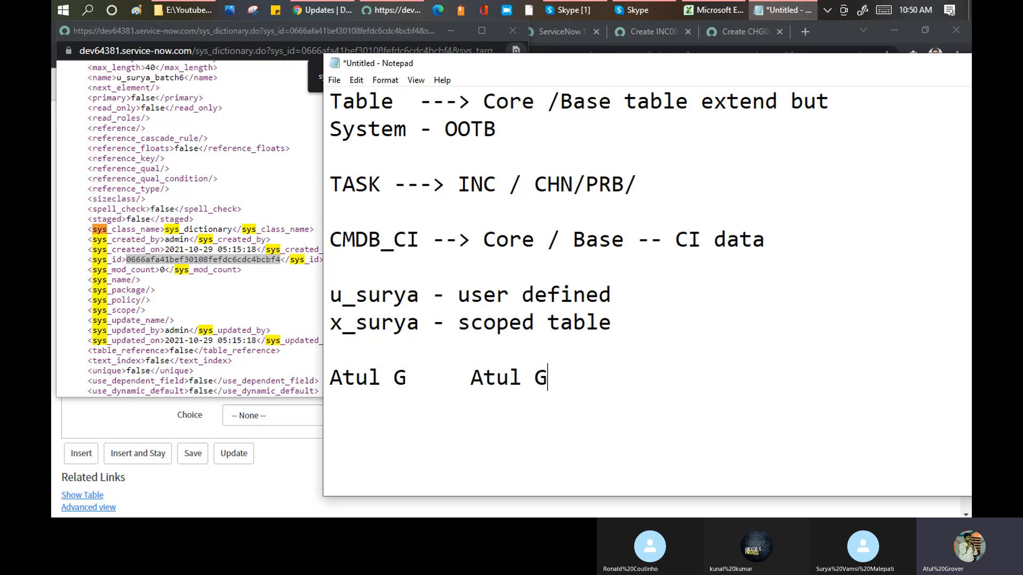
{"action": "left_click_drag", "start_coordinate": [408, 377], "coordinate": [320, 368]}
{"action": "left_click_drag", "start_coordinate": [470, 377], "coordinate": [561, 383]}
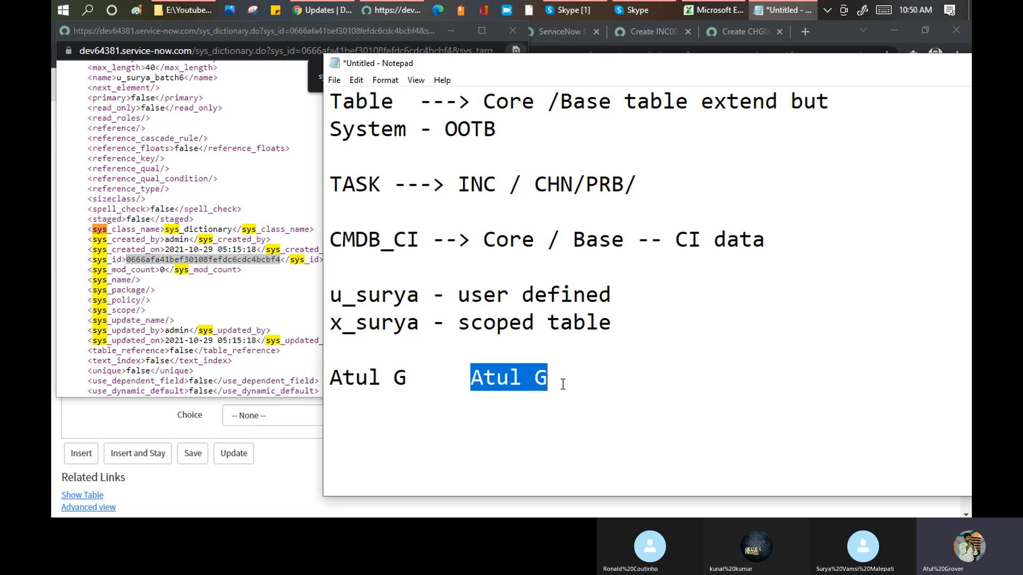
{"action": "left_click", "coordinate": [574, 432]}
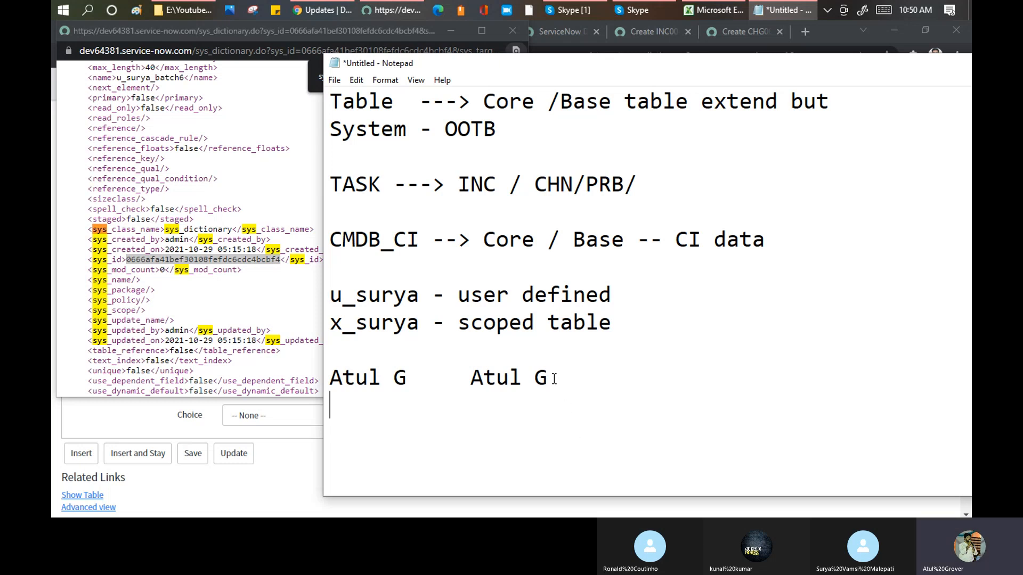
{"action": "left_click_drag", "start_coordinate": [408, 379], "coordinate": [316, 381]}
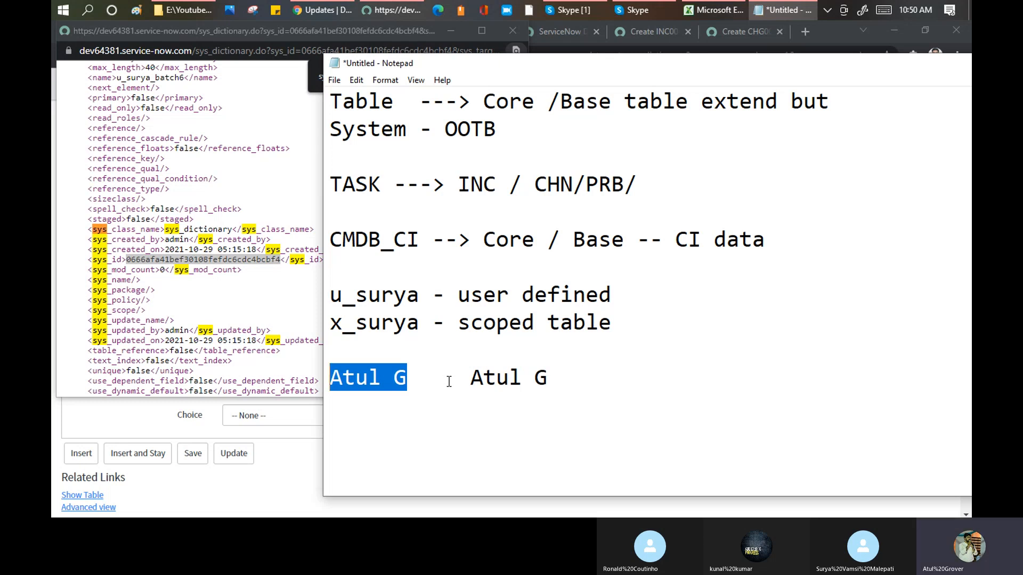
- Add a line reading "sys id" beneath the two identical names
{"action": "left_click", "coordinate": [603, 375]}
{"action": "key", "text": "Return"}
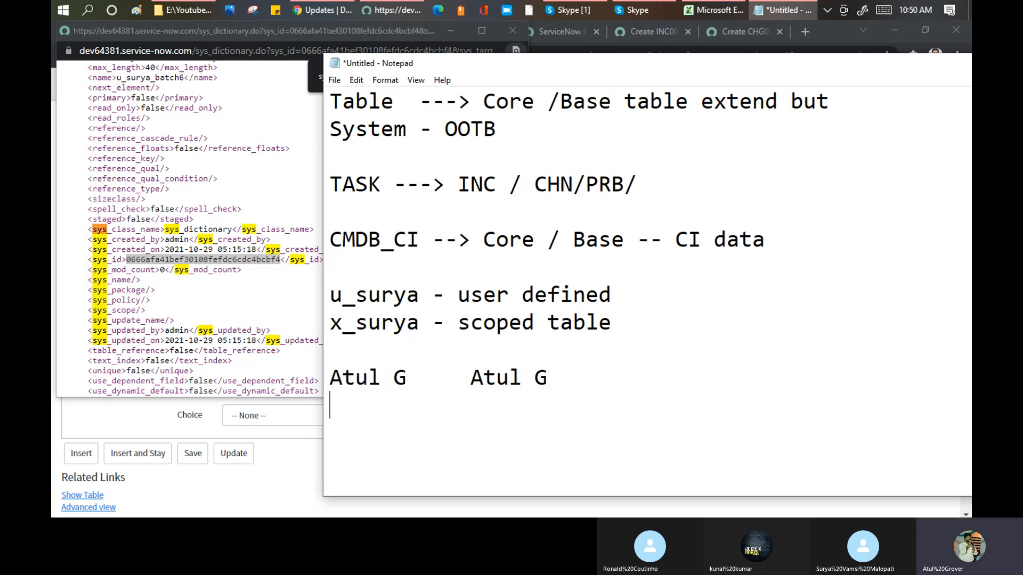
{"action": "type", "text": "sys id"}
{"action": "key", "text": "Return"}
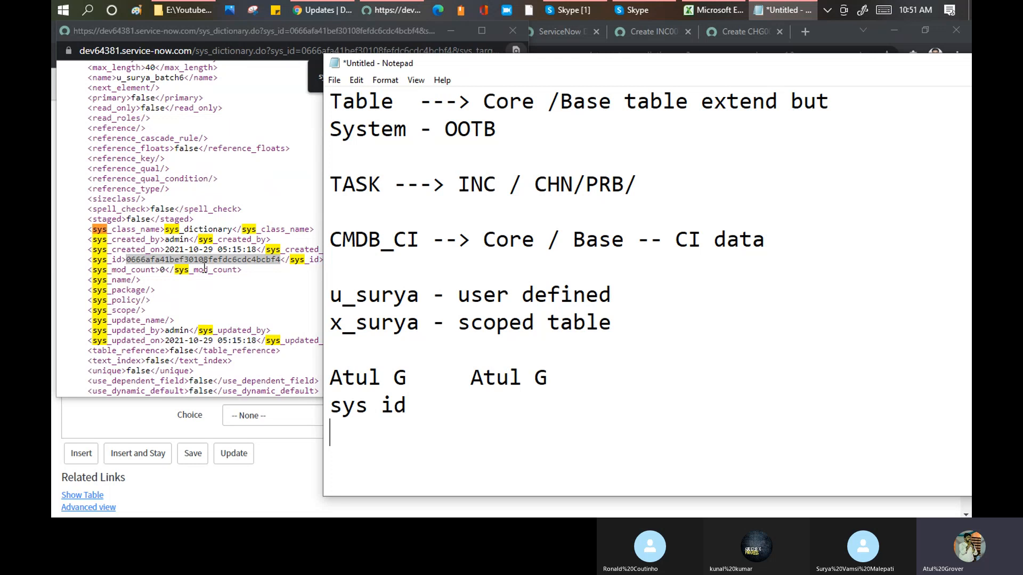
- Switch to Chrome and highlight the sys_id parameter in the URL of the Updates dictionary entry
{"action": "left_click", "coordinate": [283, 453]}
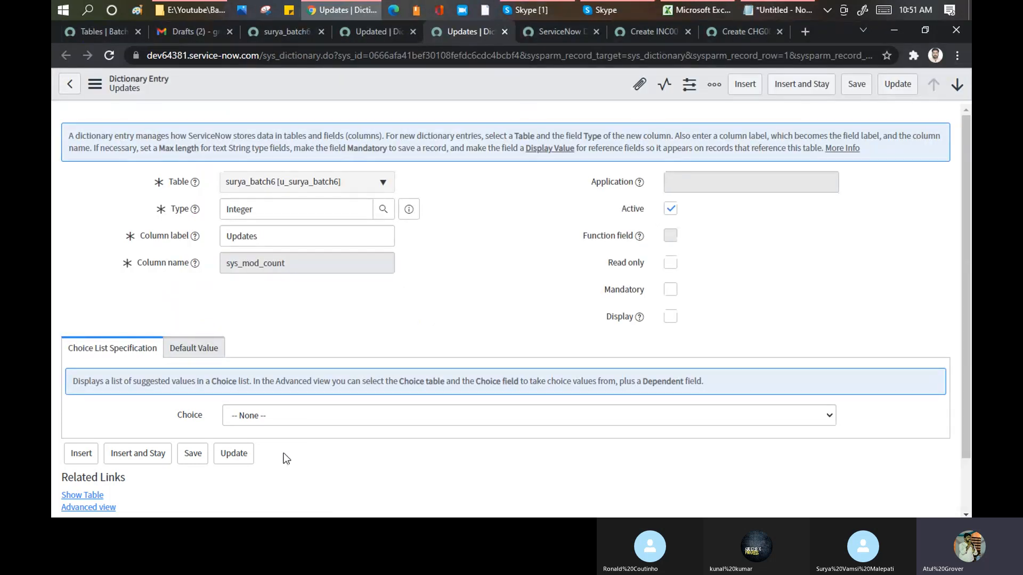
{"action": "left_click_drag", "start_coordinate": [338, 56], "coordinate": [521, 52]}
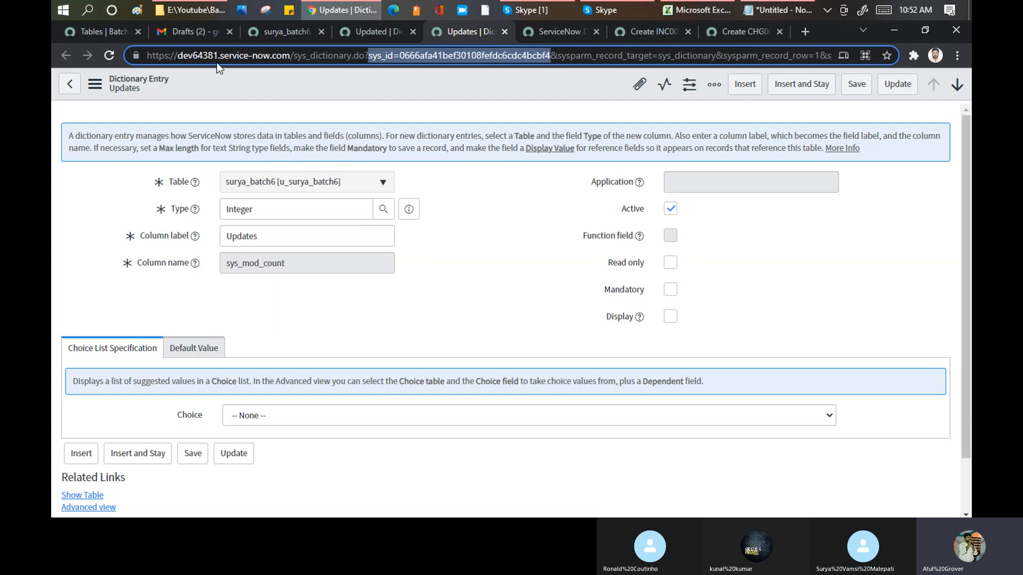
- Show the XML of the custom table's own record, search it for "sys_id", and highlight the sys_id value
{"action": "left_click", "coordinate": [292, 32]}
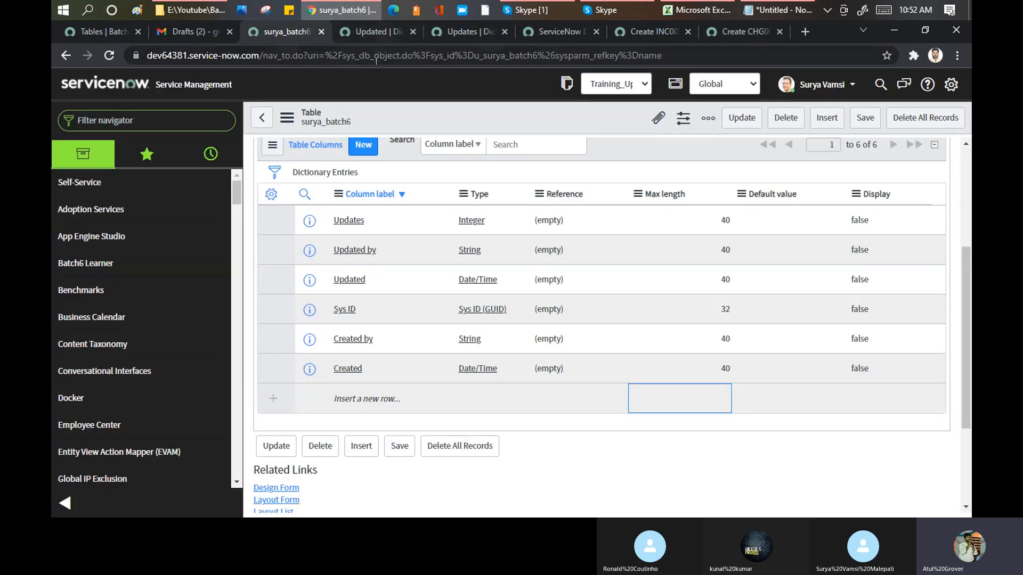
{"action": "scroll", "coordinate": [433, 159], "scroll_direction": "up", "scroll_amount": 4}
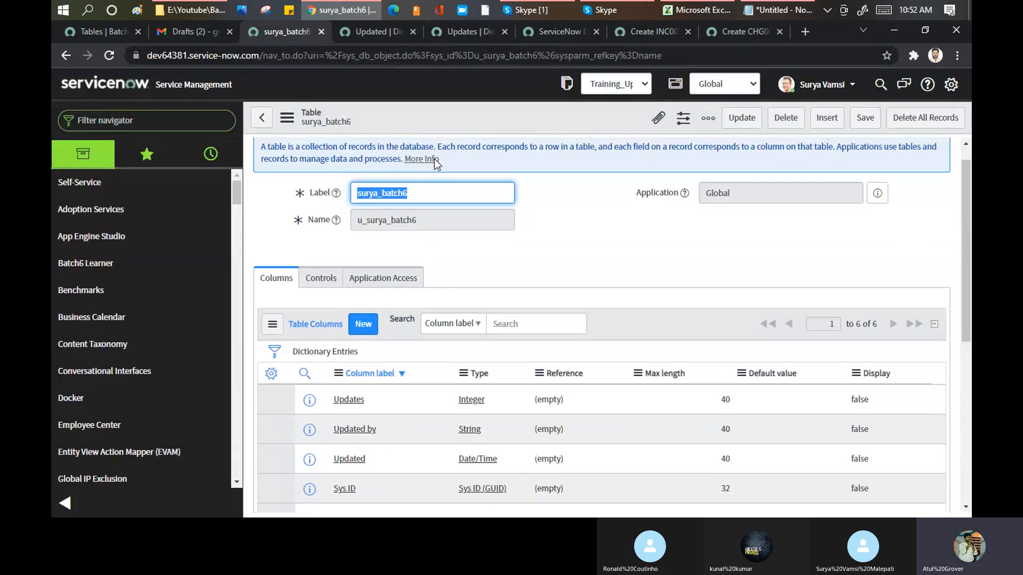
{"action": "right_click", "coordinate": [447, 119]}
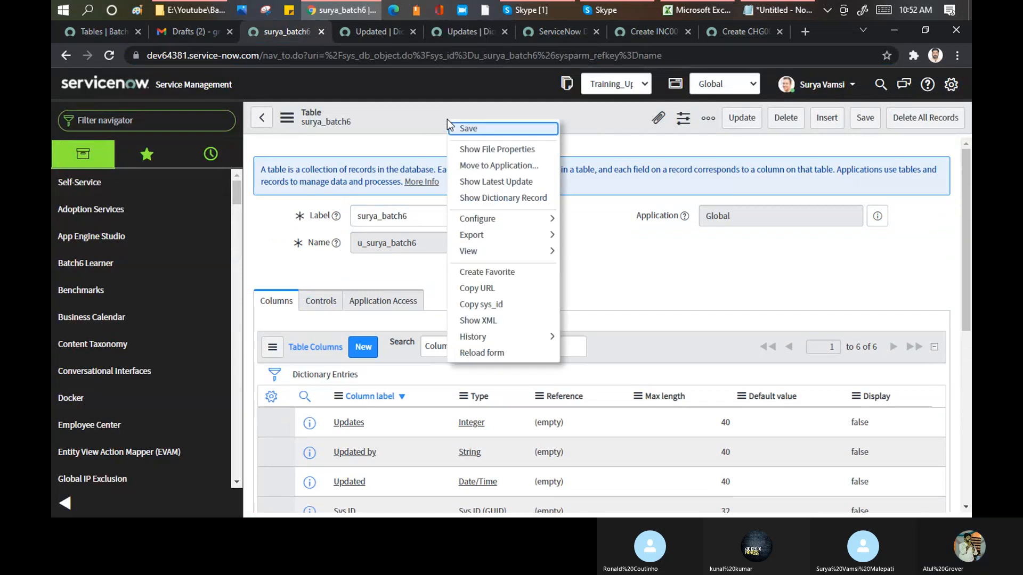
{"action": "left_click", "coordinate": [485, 323]}
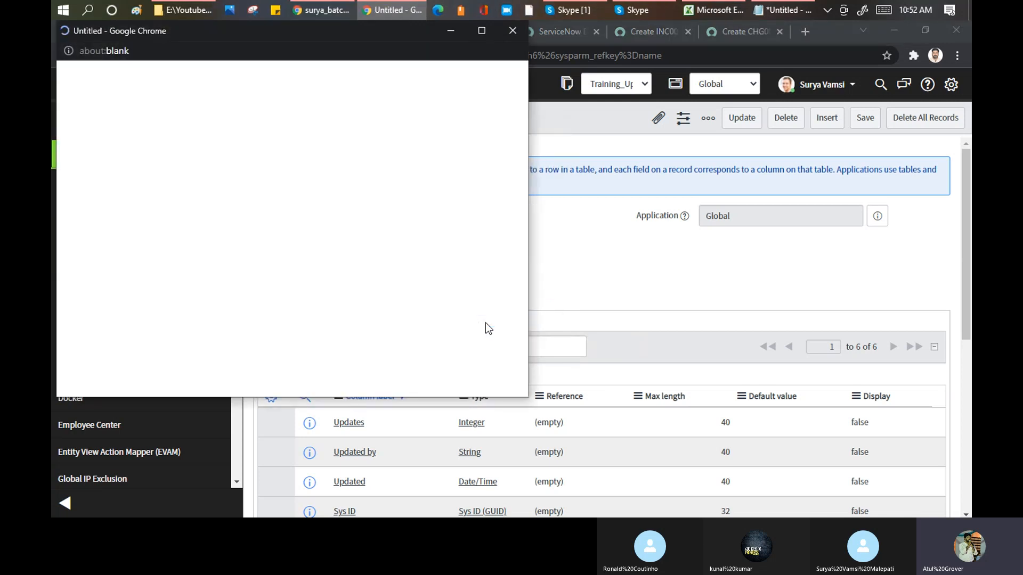
{"action": "key", "text": "ctrl+f"}
{"action": "type", "text": "sys_id"}
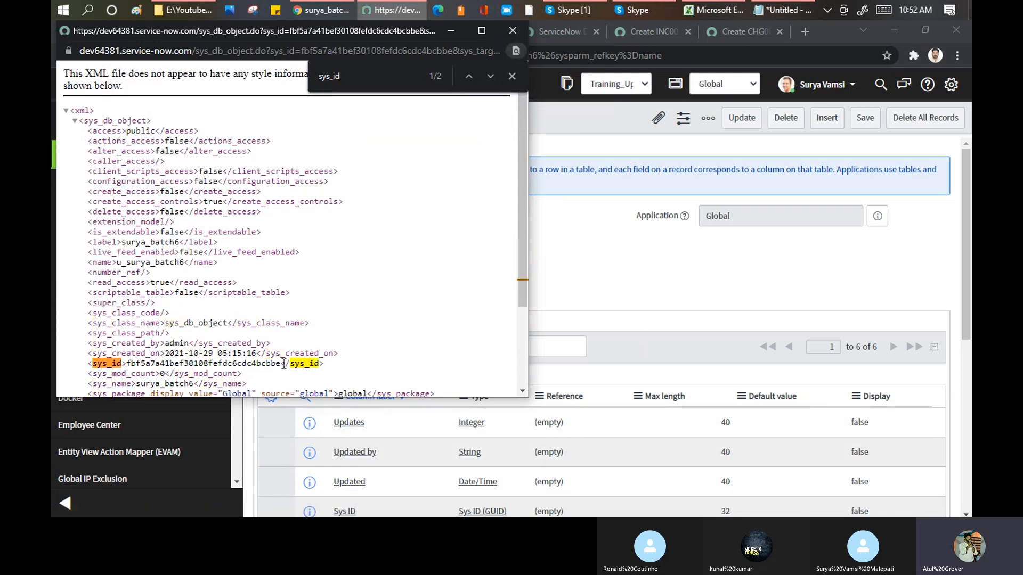
{"action": "left_click_drag", "start_coordinate": [280, 363], "coordinate": [128, 367]}
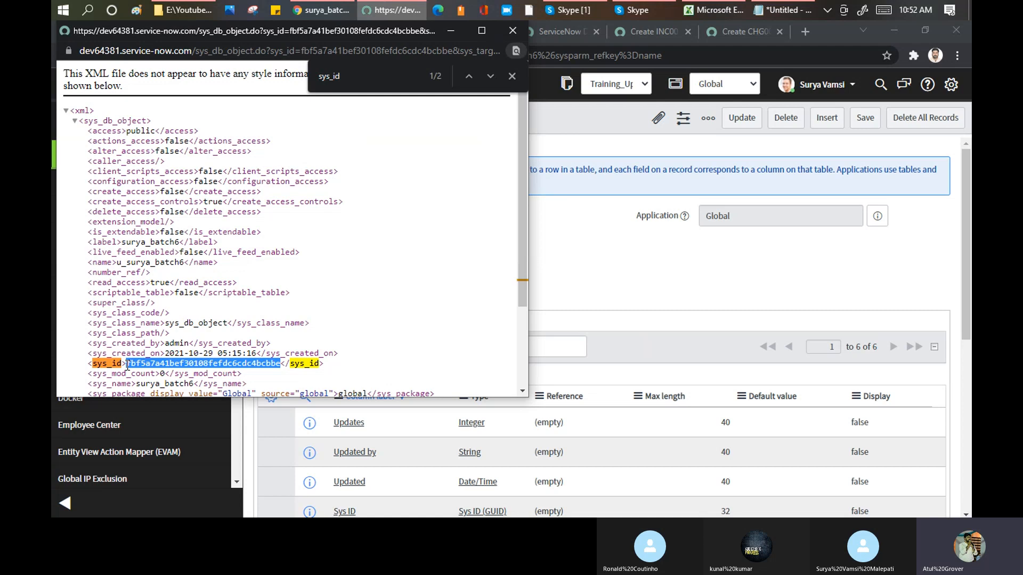
- Check the Skype call, return to the ServiceNow window in Chrome, and start a new record from the System Definition tables list
{"action": "left_click", "coordinate": [563, 12]}
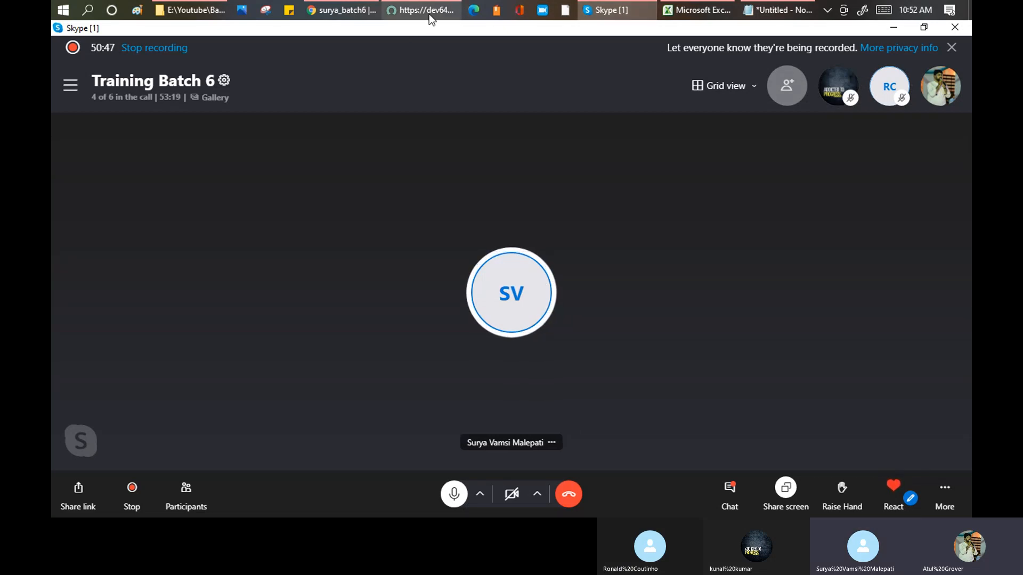
{"action": "mouse_move", "coordinate": [426, 17]}
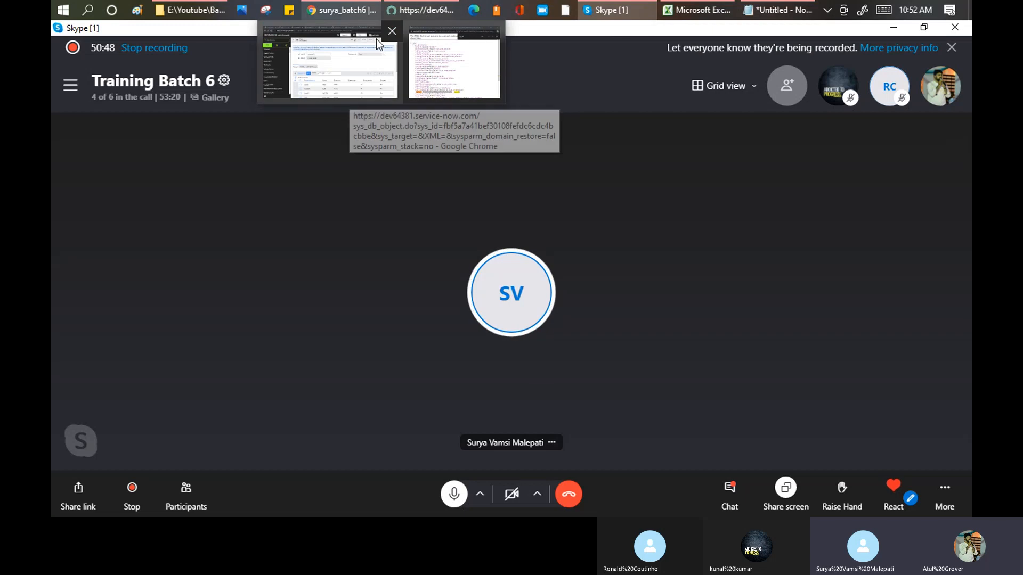
{"action": "left_click", "coordinate": [346, 96]}
{"action": "left_click", "coordinate": [146, 120]}
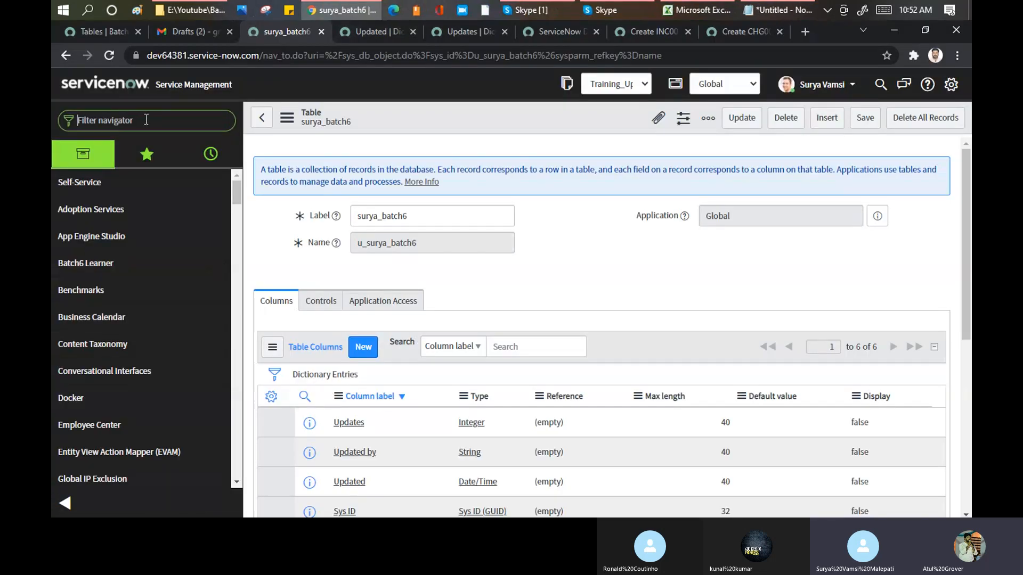
{"action": "type", "text": "tables"}
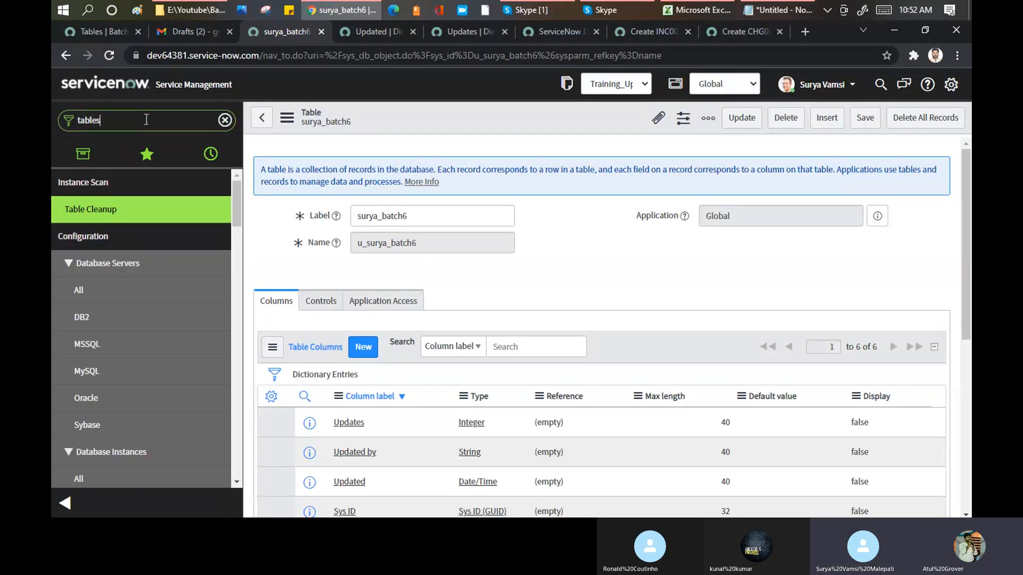
{"action": "left_click", "coordinate": [79, 345]}
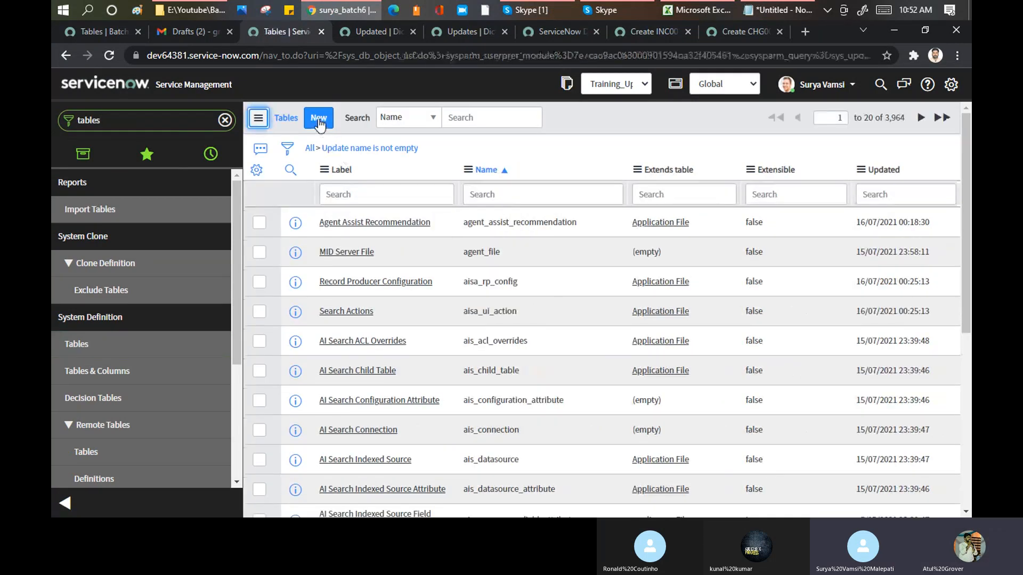
{"action": "left_click", "coordinate": [320, 122]}
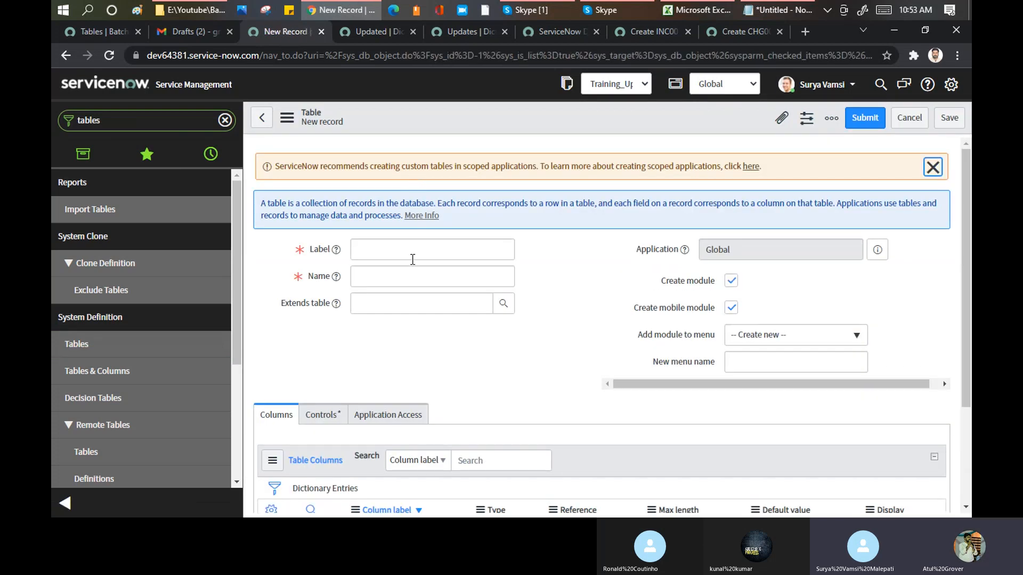
- Label the new table with a trainee's short first name and make it extend the Task table
{"action": "left_click", "coordinate": [410, 250]}
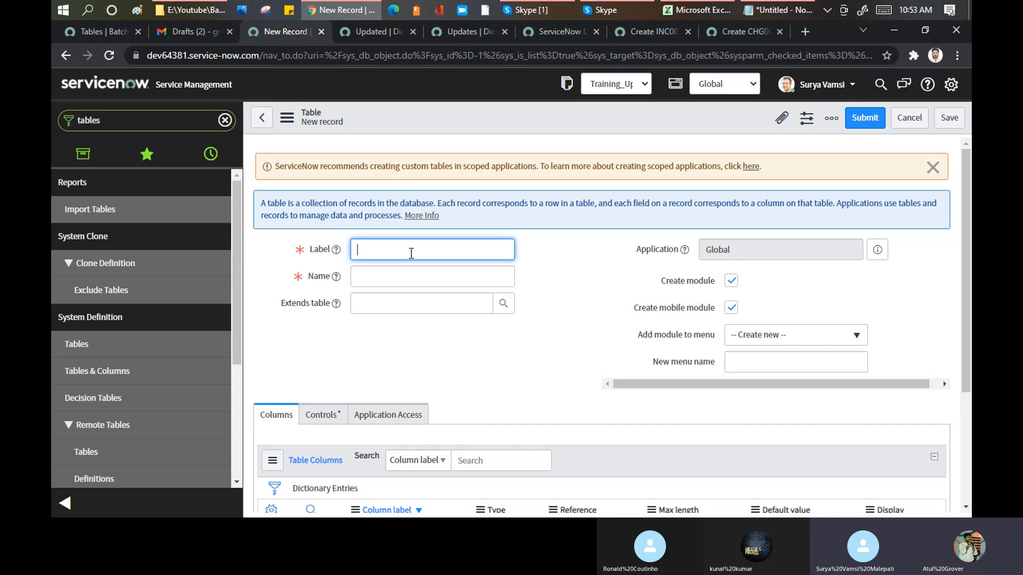
{"action": "type", "text": "Ron"}
{"action": "left_click", "coordinate": [335, 276]}
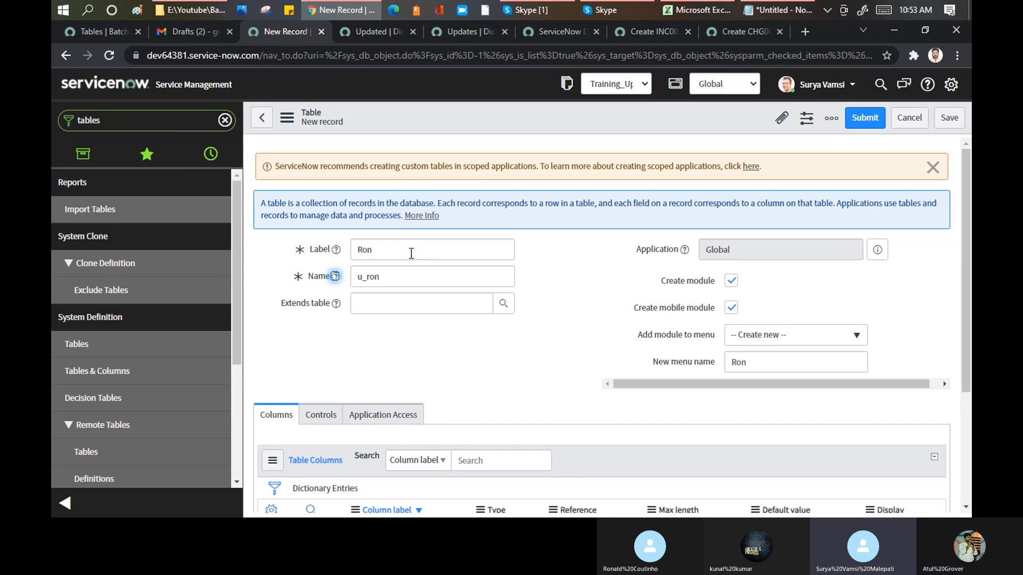
{"action": "left_click", "coordinate": [386, 308]}
{"action": "type", "text": "task"}
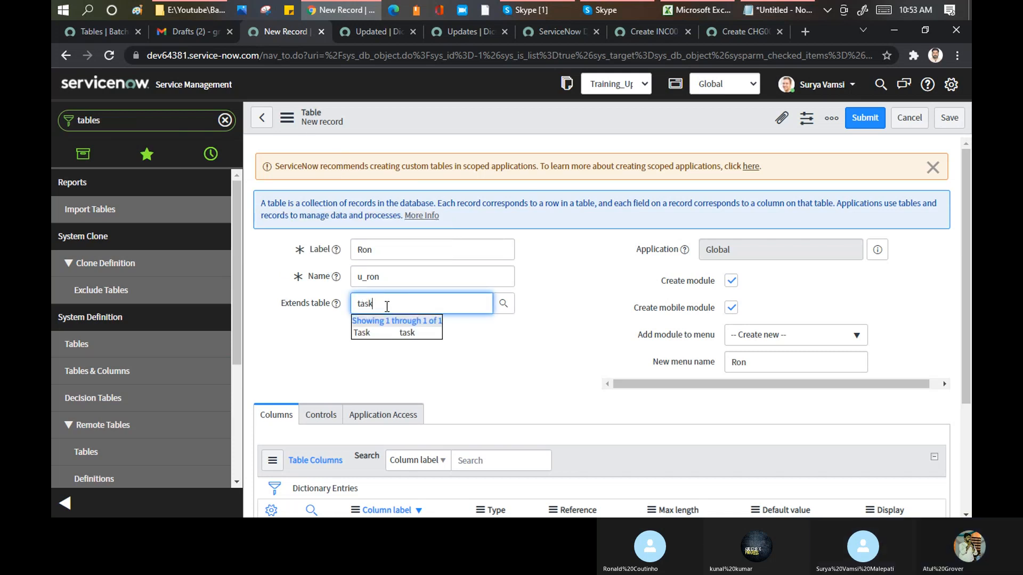
{"action": "left_click", "coordinate": [362, 333]}
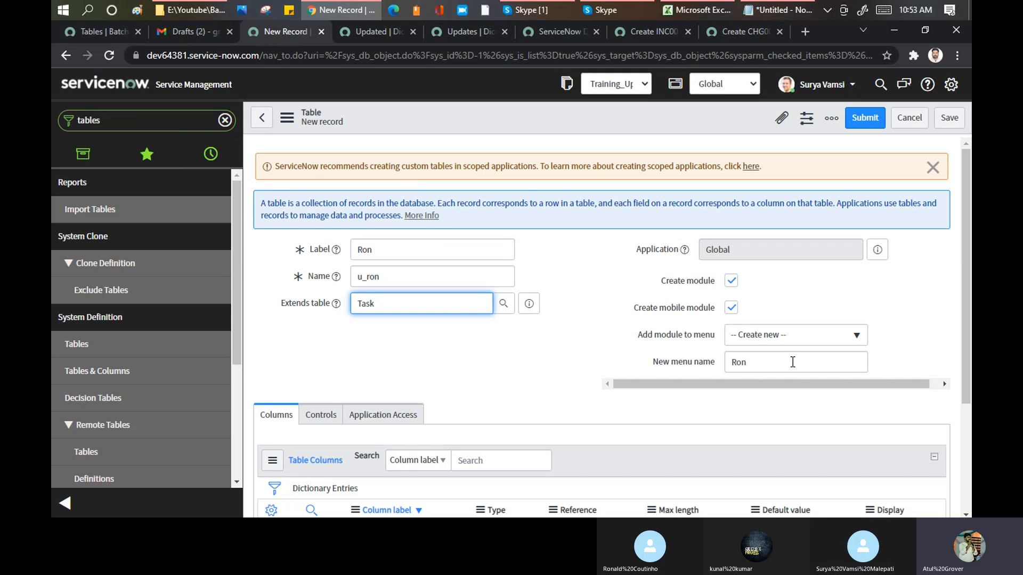
- Add the table's module to the existing Batch6 Learner menu and save the new table record
{"action": "left_click_drag", "start_coordinate": [793, 359], "coordinate": [688, 354]}
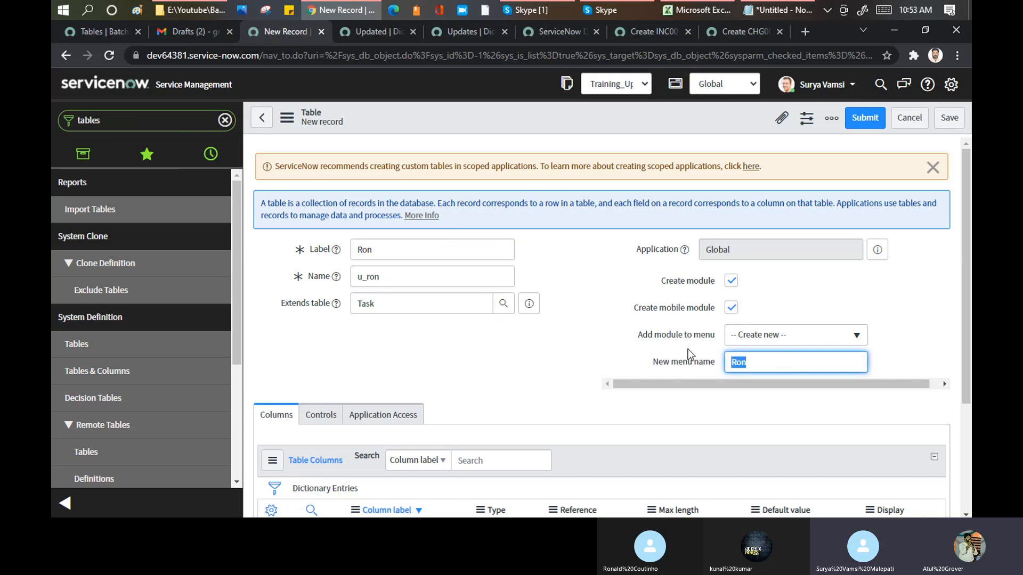
{"action": "left_click", "coordinate": [763, 343]}
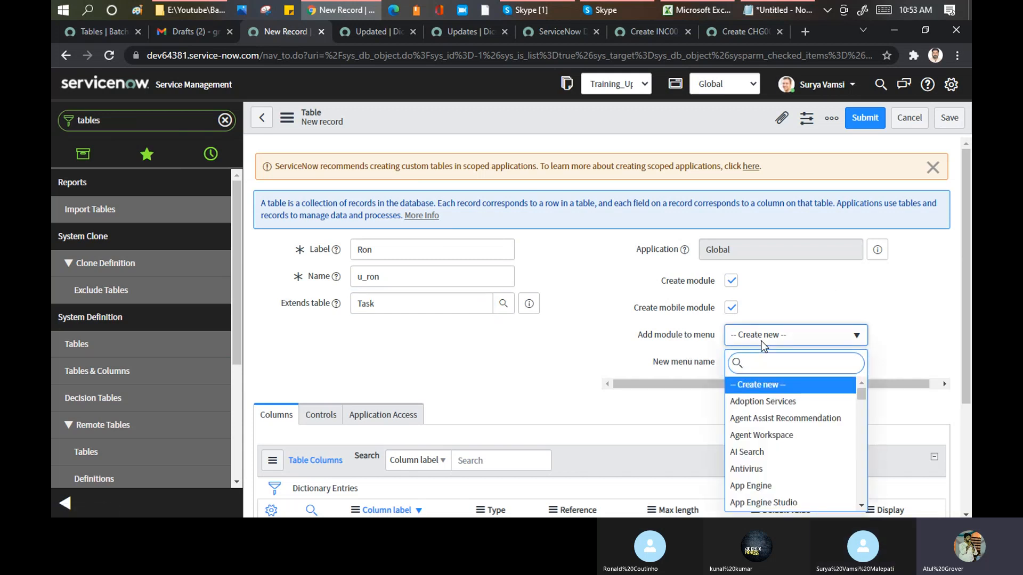
{"action": "type", "text": "batch"}
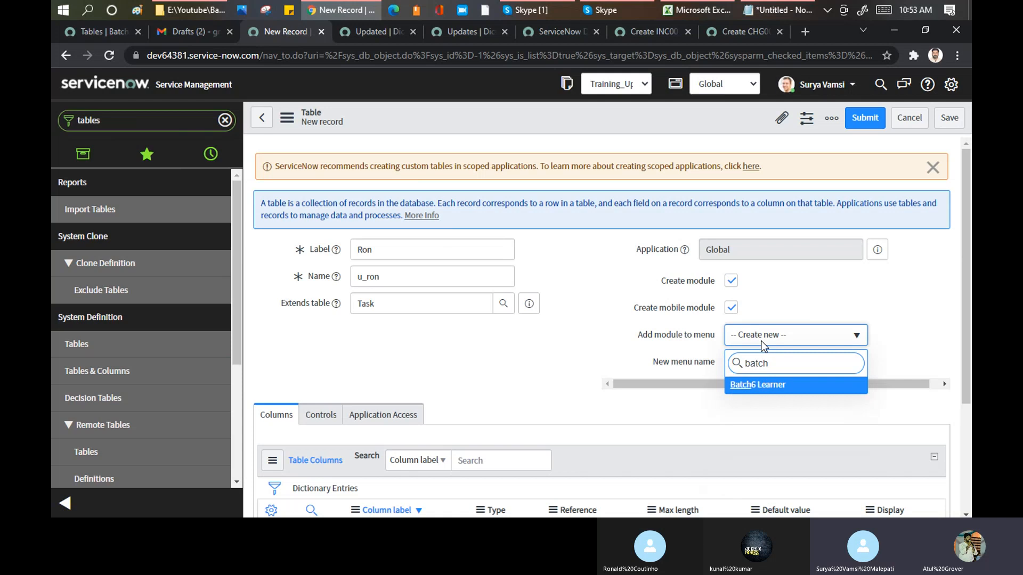
{"action": "left_click", "coordinate": [761, 386]}
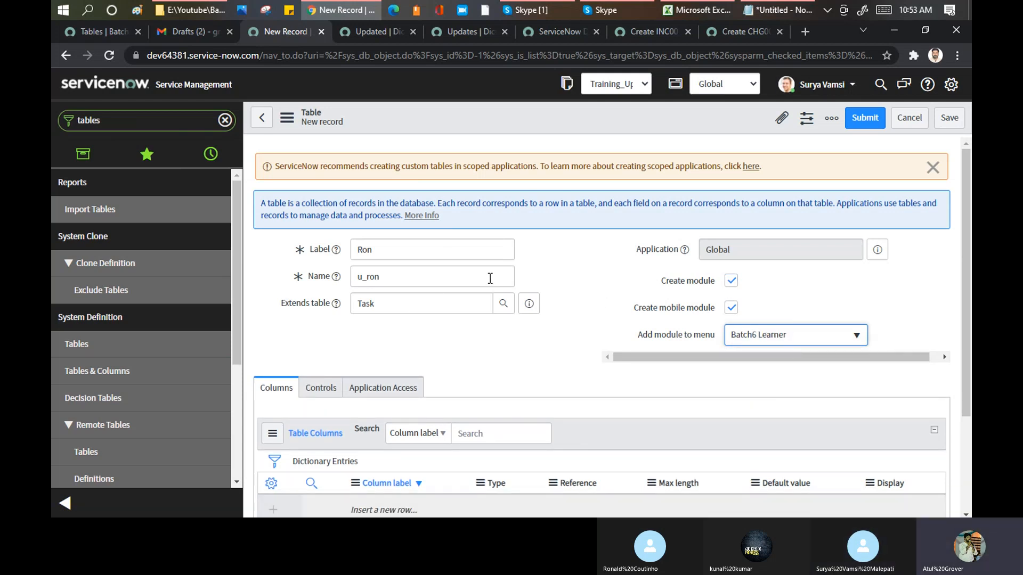
{"action": "right_click", "coordinate": [503, 116]}
{"action": "left_click", "coordinate": [525, 125]}
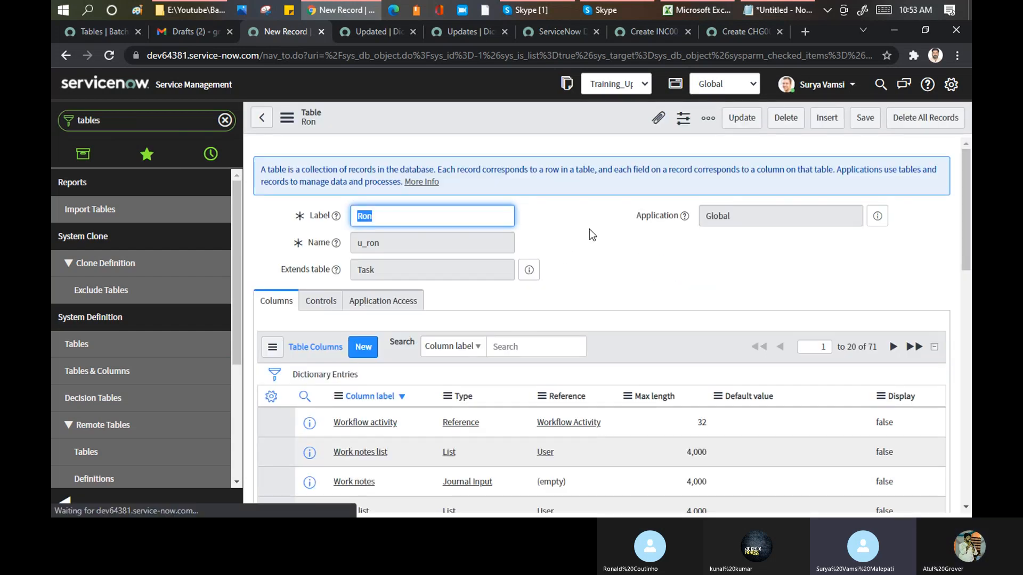
- Highlight the column total in the saved table's column list and the Task value it extends
{"action": "scroll", "coordinate": [590, 230], "scroll_direction": "down", "scroll_amount": 1}
{"action": "scroll", "coordinate": [874, 286], "scroll_direction": "down", "scroll_amount": 1}
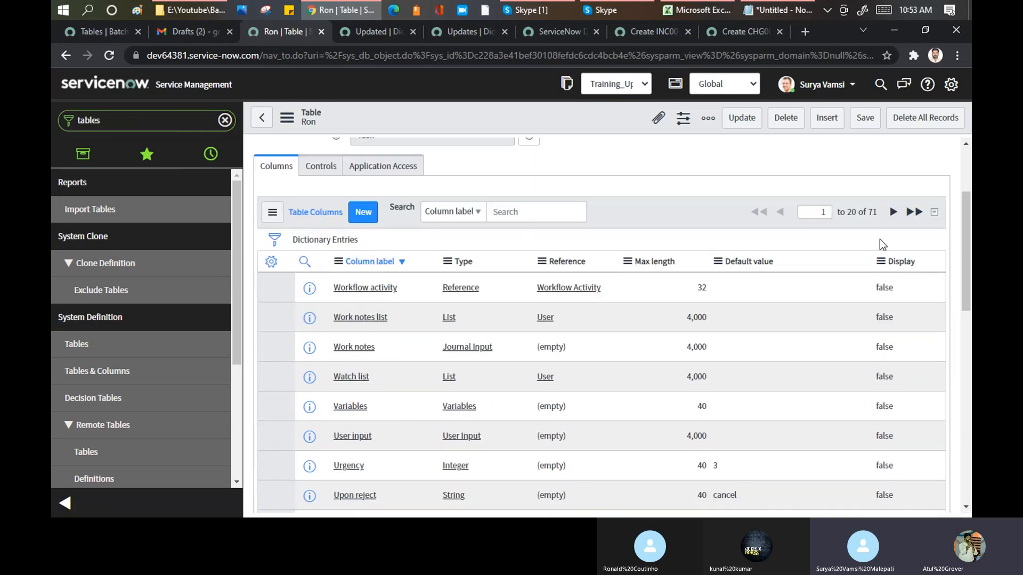
{"action": "left_click_drag", "start_coordinate": [878, 212], "coordinate": [845, 212]}
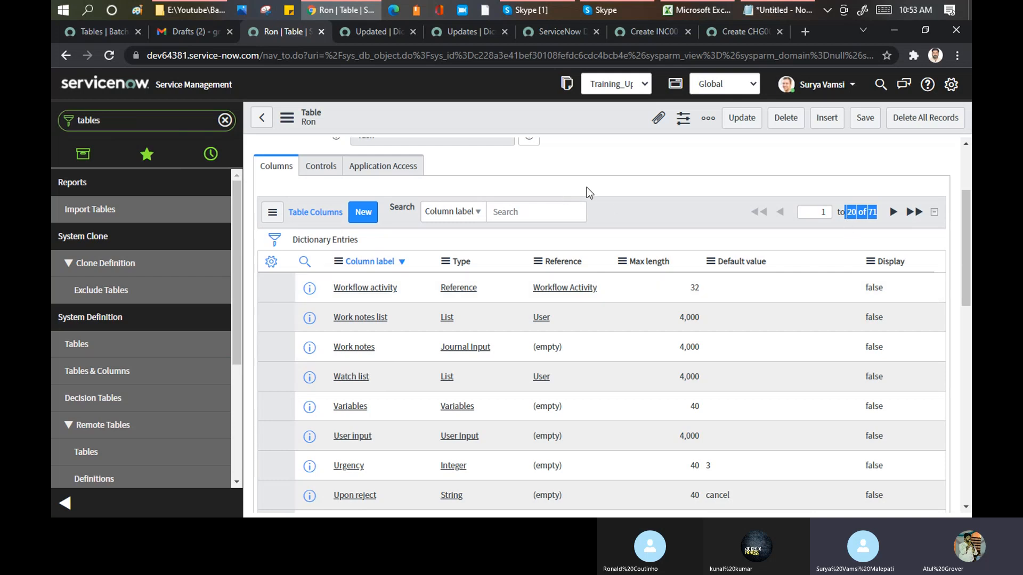
{"action": "scroll", "coordinate": [592, 197], "scroll_direction": "up", "scroll_amount": 2}
{"action": "left_click_drag", "start_coordinate": [375, 270], "coordinate": [351, 262]}
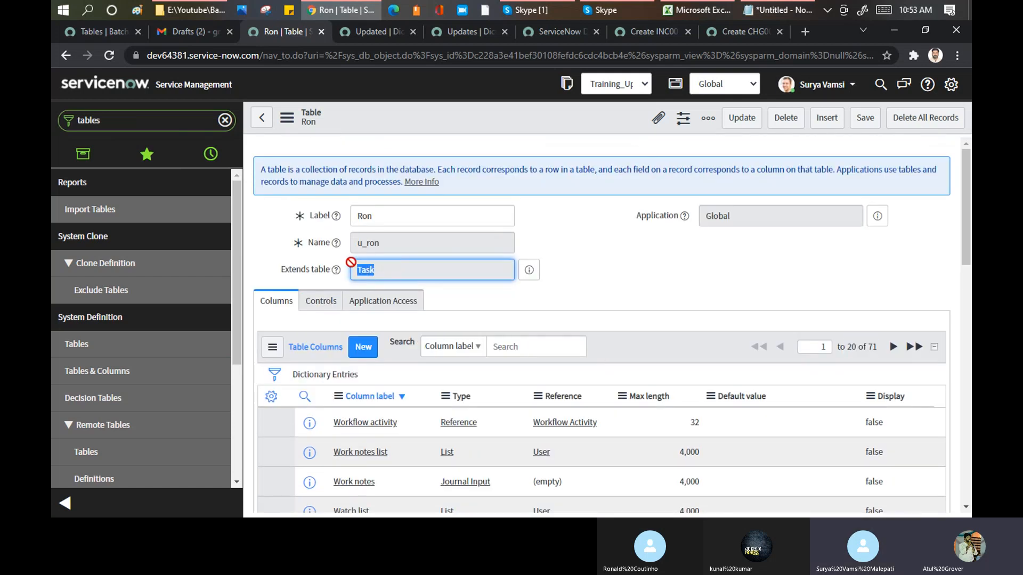
{"action": "left_click_drag", "start_coordinate": [857, 347], "coordinate": [879, 346]}
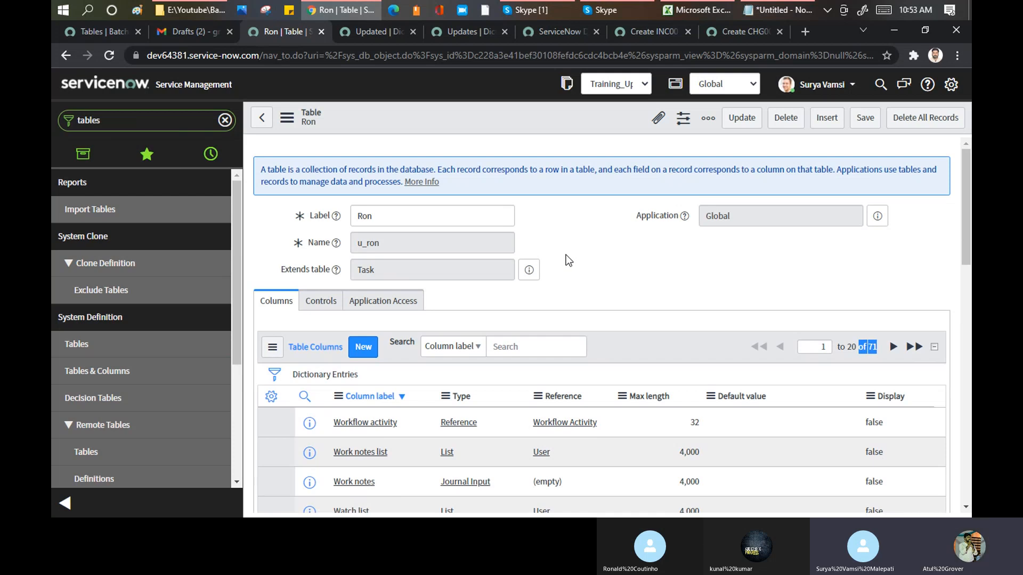
- Show the last page of the table's columns and review the entries down to Active
{"action": "scroll", "coordinate": [566, 260], "scroll_direction": "down", "scroll_amount": 3}
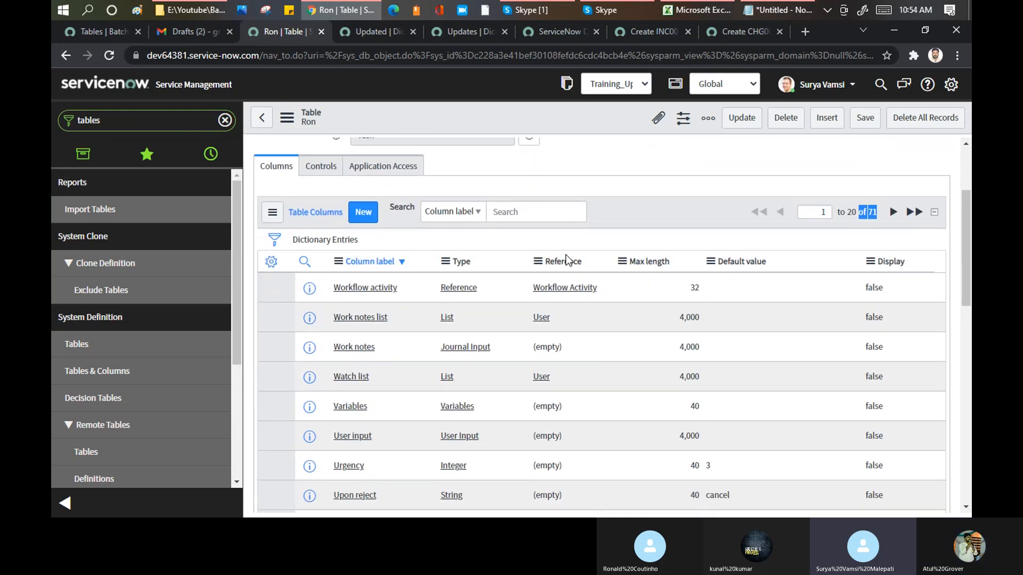
{"action": "left_click", "coordinate": [912, 213]}
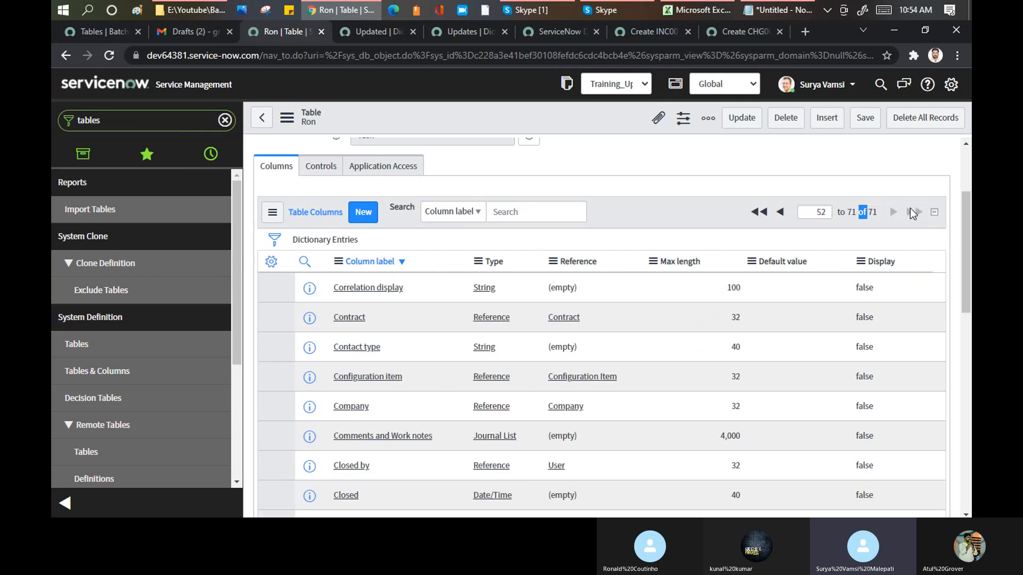
{"action": "scroll", "coordinate": [446, 312], "scroll_direction": "down", "scroll_amount": 3}
{"action": "scroll", "coordinate": [447, 313], "scroll_direction": "down", "scroll_amount": 6}
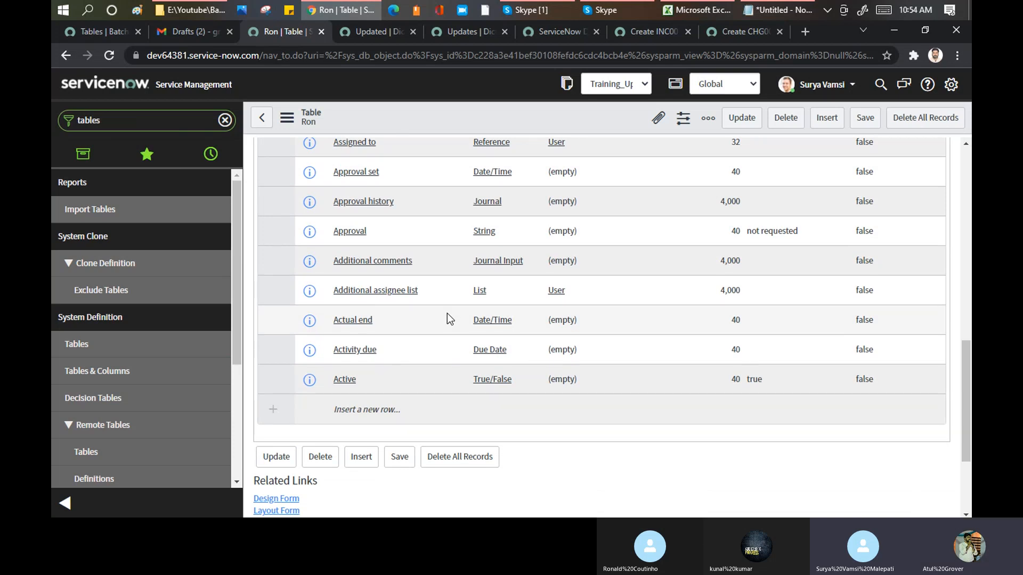
{"action": "scroll", "coordinate": [446, 313], "scroll_direction": "up", "scroll_amount": 2}
- Switch to the Skype call, mute the participant shown in the centre, and return to Chrome
{"action": "left_click", "coordinate": [528, 8]}
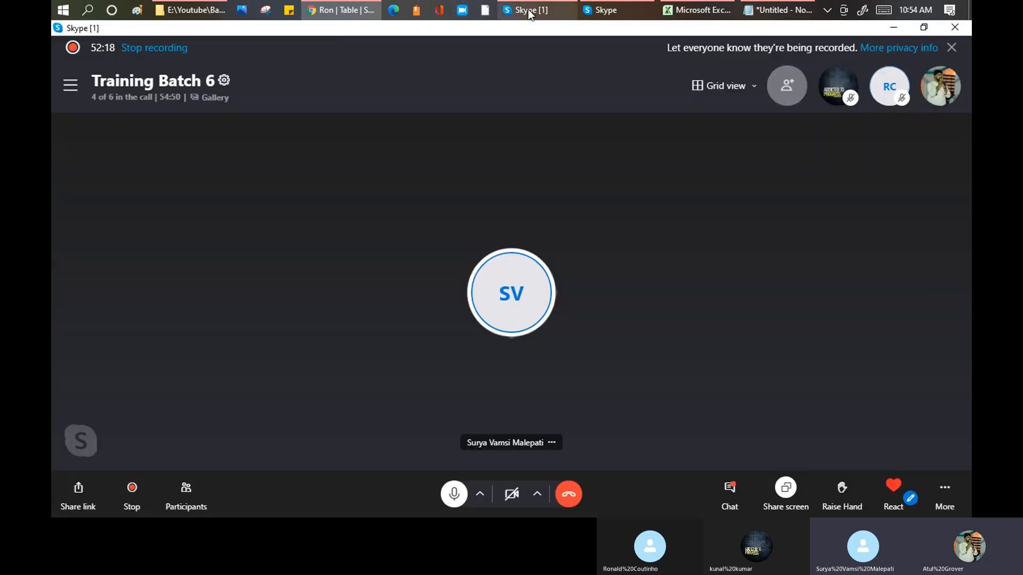
{"action": "right_click", "coordinate": [520, 286]}
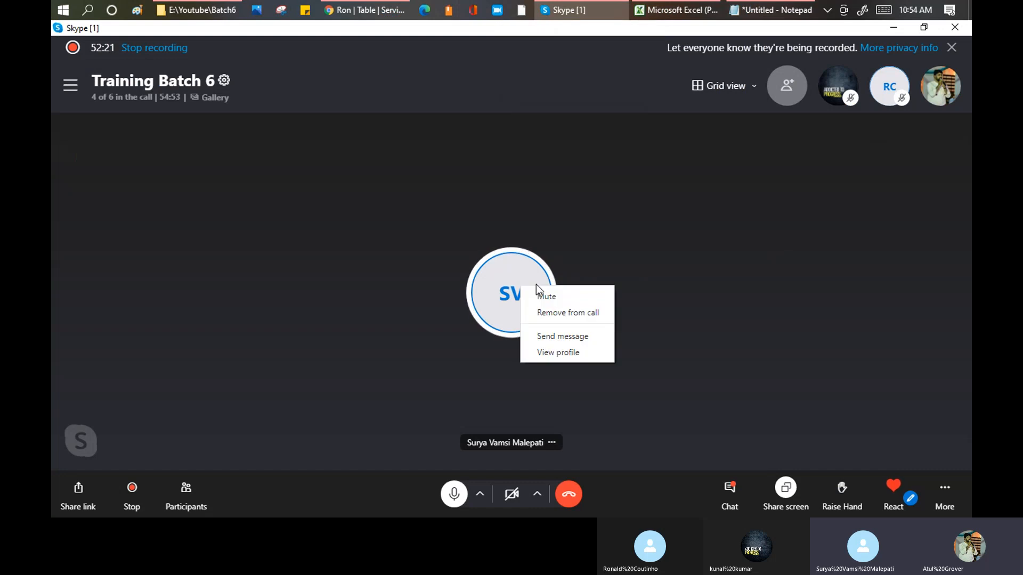
{"action": "left_click", "coordinate": [545, 296]}
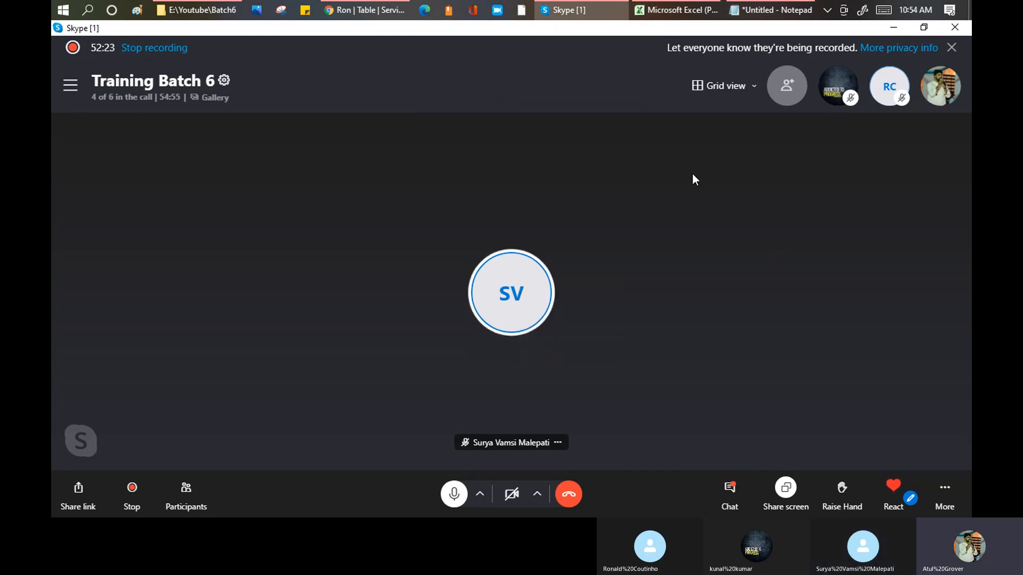
{"action": "key", "text": "alt+Tab"}
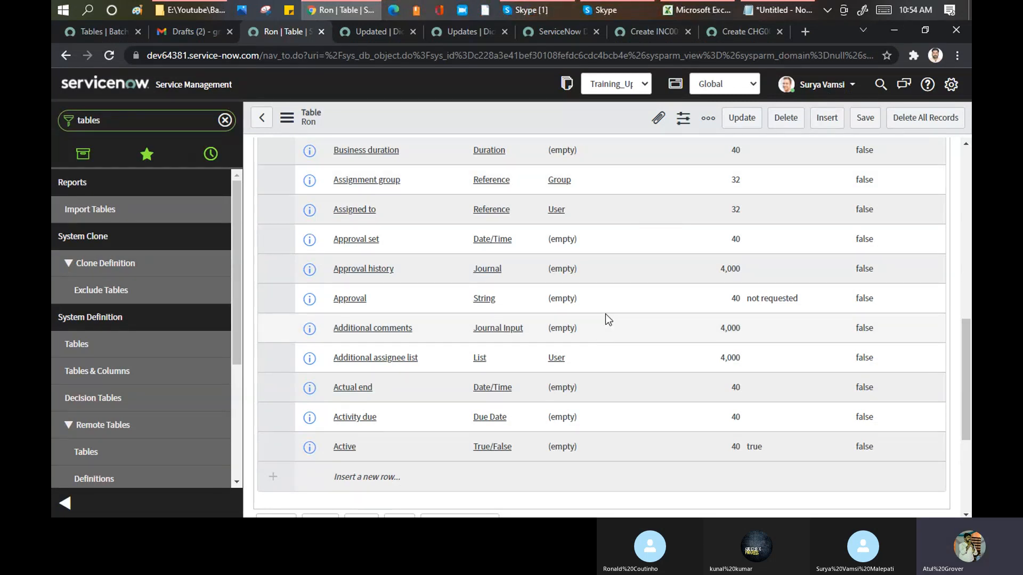
- Highlight the parent table value and the label in the new table's header fields
{"action": "scroll", "coordinate": [604, 307], "scroll_direction": "up", "scroll_amount": 4}
{"action": "scroll", "coordinate": [606, 308], "scroll_direction": "up", "scroll_amount": 3}
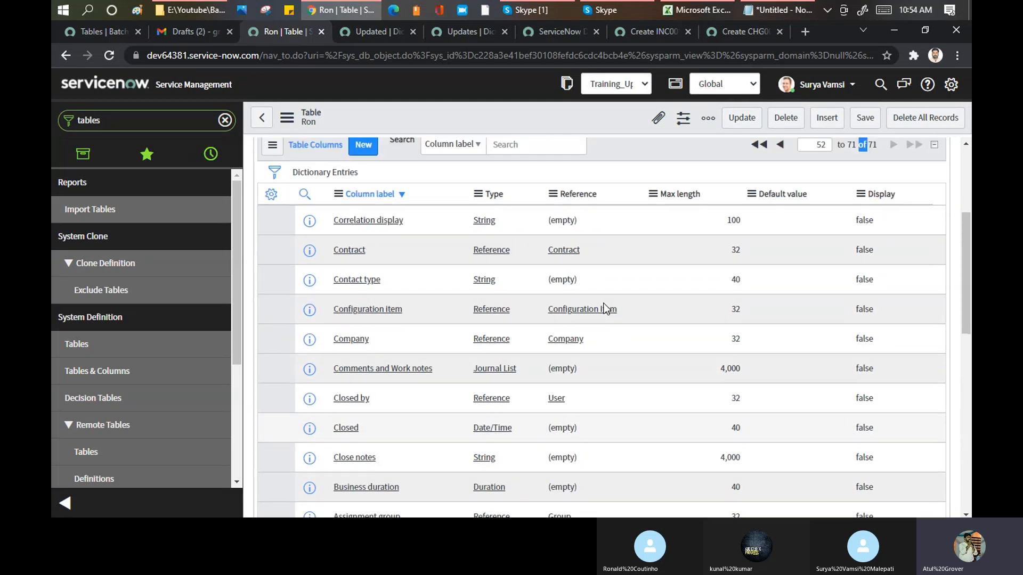
{"action": "scroll", "coordinate": [605, 309], "scroll_direction": "up", "scroll_amount": 4}
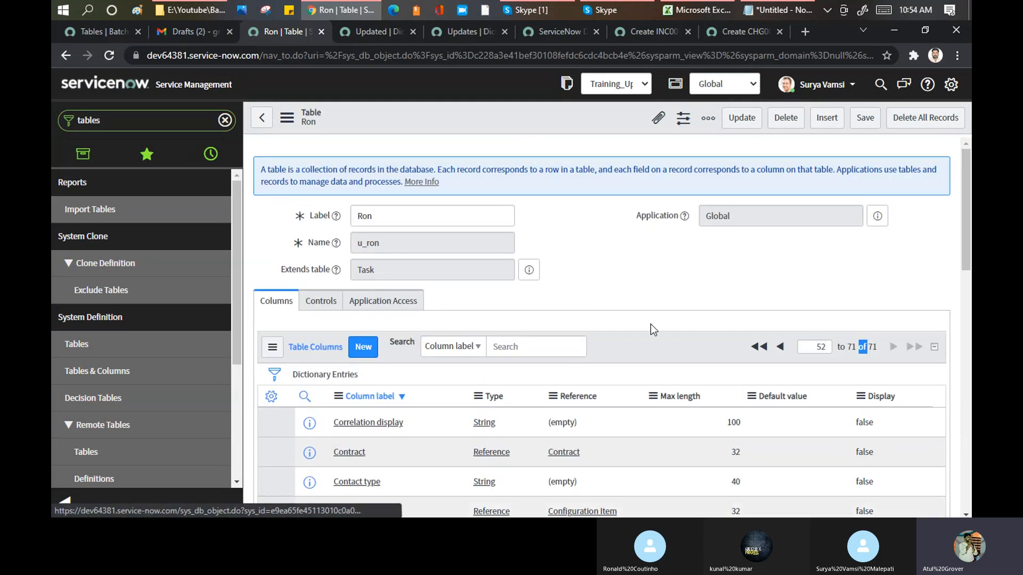
{"action": "left_click_drag", "start_coordinate": [386, 271], "coordinate": [354, 270]}
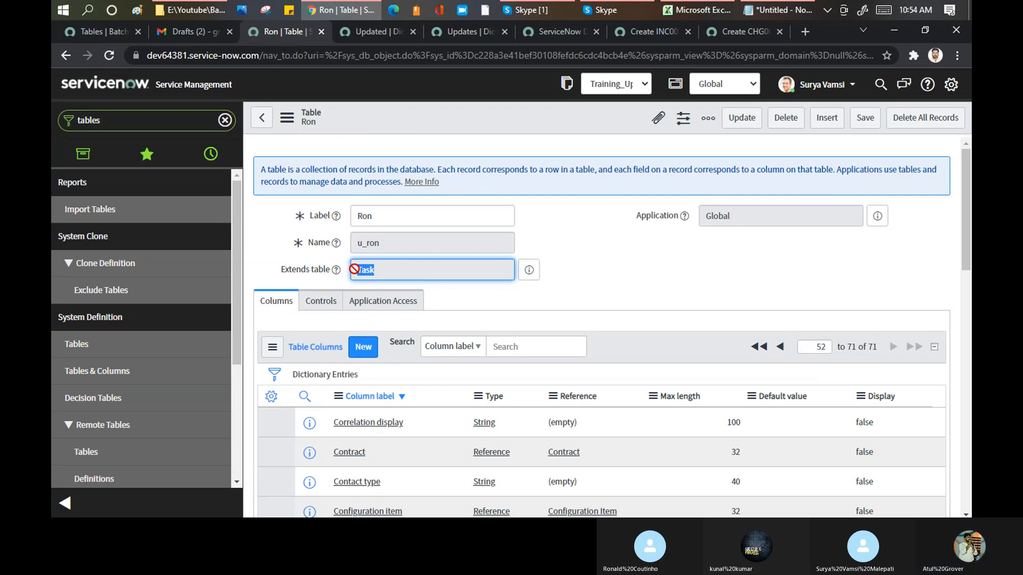
{"action": "left_click_drag", "start_coordinate": [373, 216], "coordinate": [347, 216]}
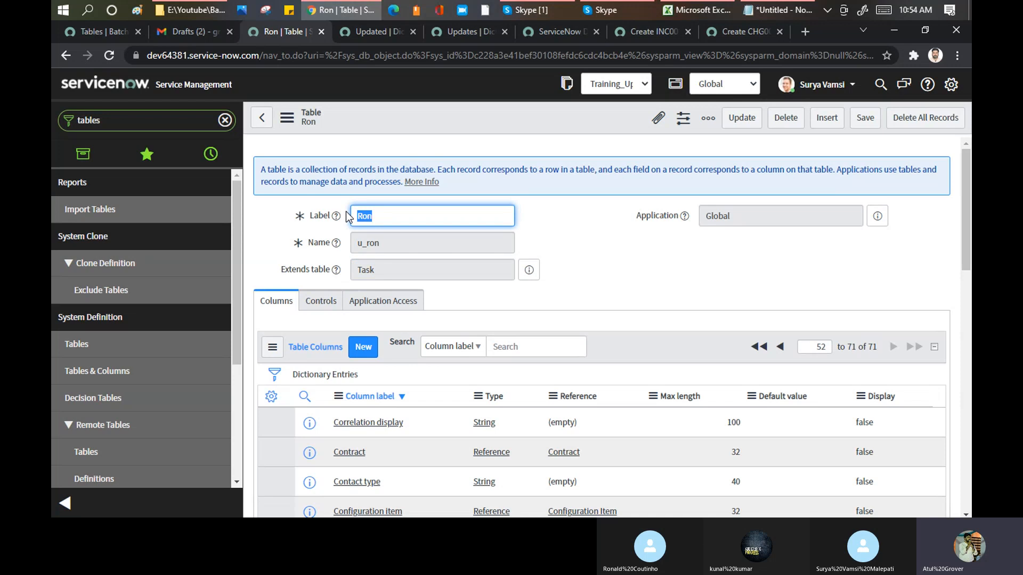
- Personalize the table's column list by adding the Table column between Type and Reference
{"action": "scroll", "coordinate": [440, 273], "scroll_direction": "down", "scroll_amount": 1}
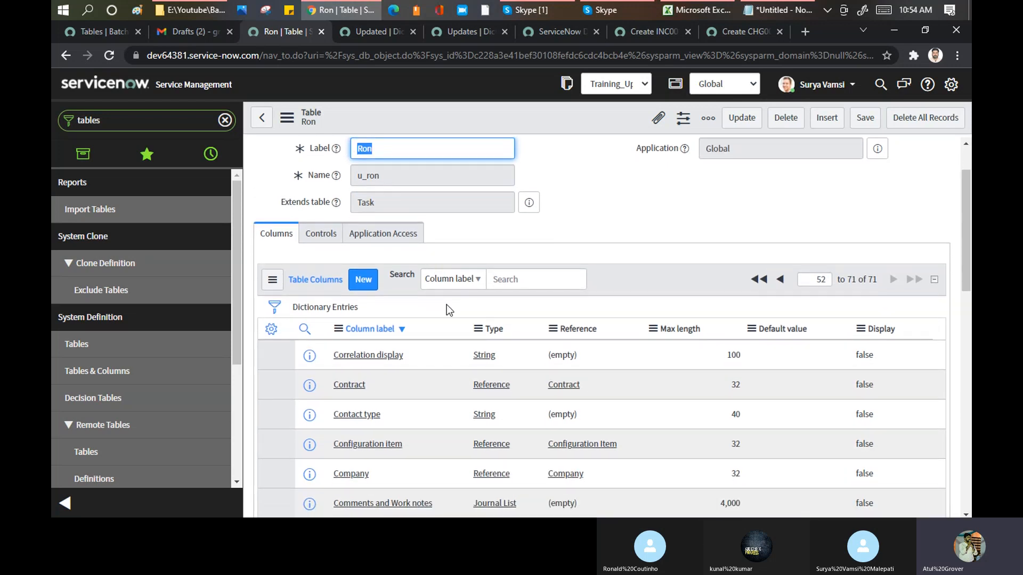
{"action": "left_click", "coordinate": [270, 330]}
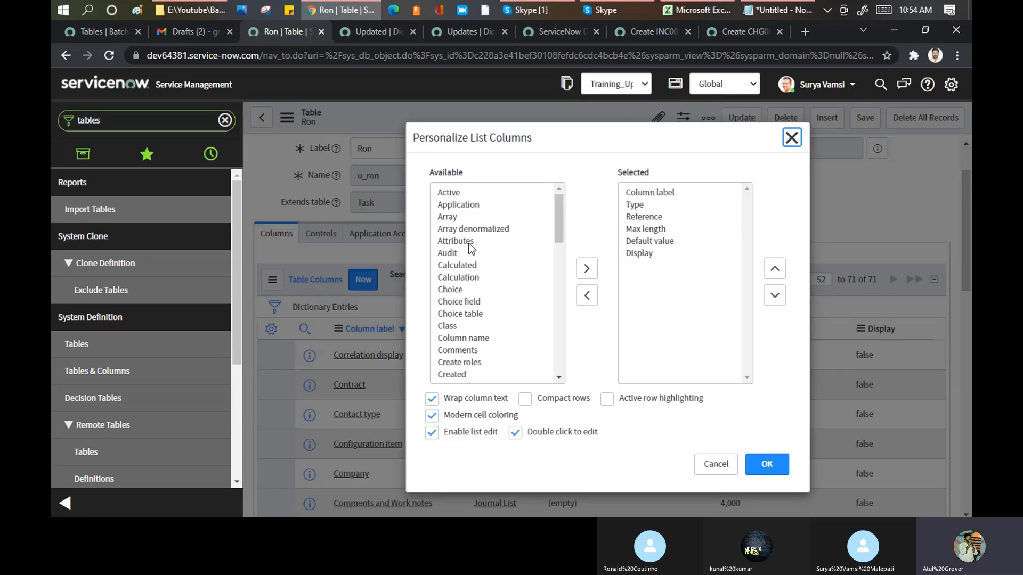
{"action": "left_click", "coordinate": [471, 243]}
{"action": "key", "text": "t"}
{"action": "left_click", "coordinate": [586, 268]}
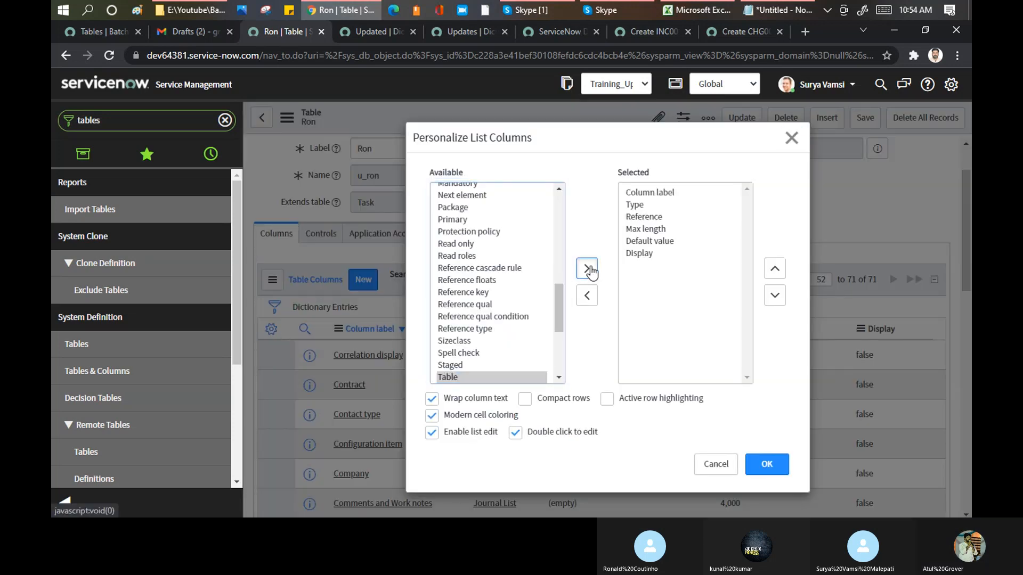
{"action": "left_click", "coordinate": [775, 269]}
{"action": "left_click", "coordinate": [775, 269]}
{"action": "left_click", "coordinate": [776, 269]}
{"action": "left_click", "coordinate": [775, 269]}
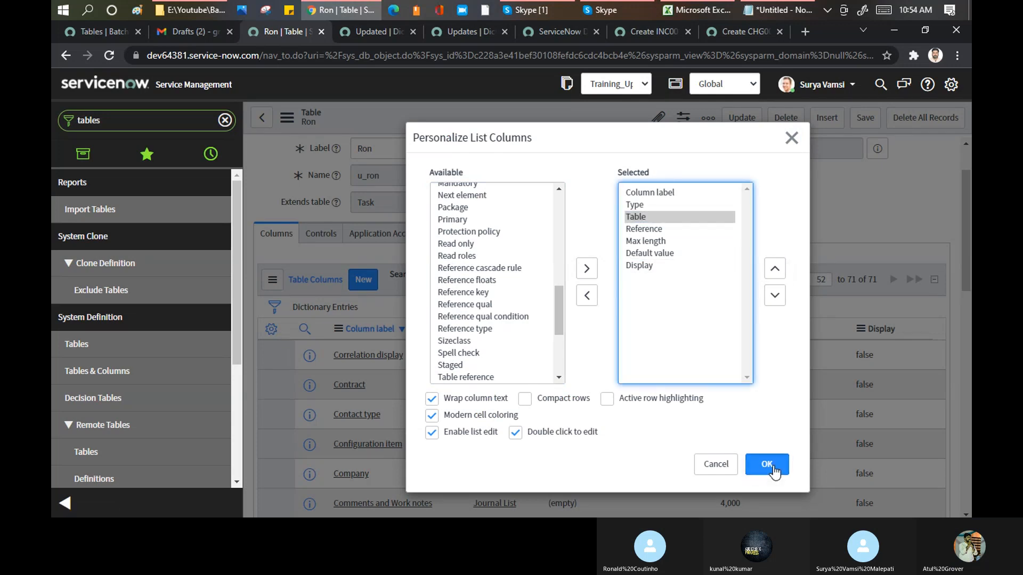
{"action": "left_click", "coordinate": [767, 465]}
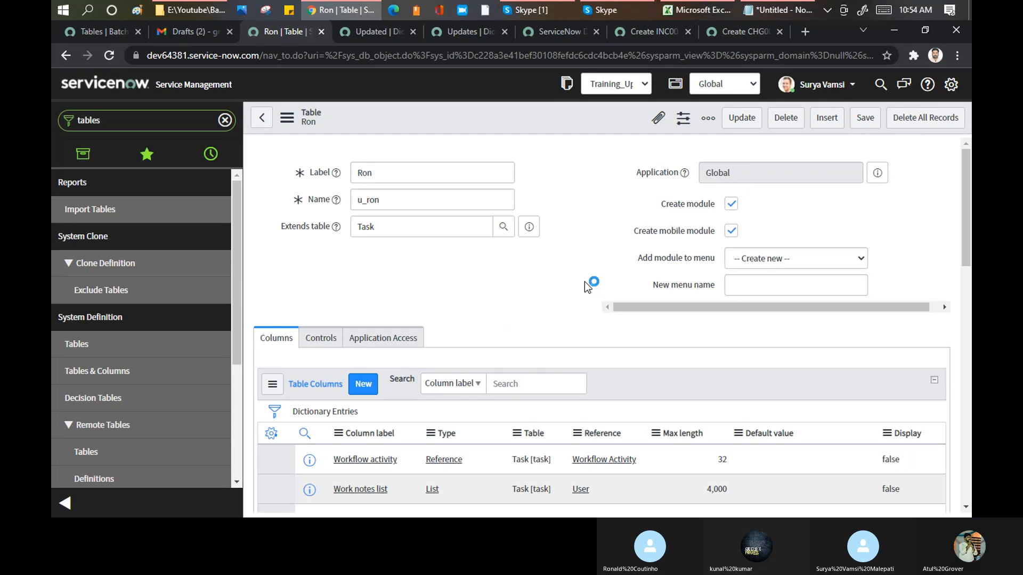
- Filter the table's column list to entries whose Table value matches "*ron"
{"action": "scroll", "coordinate": [486, 421], "scroll_direction": "down", "scroll_amount": 3}
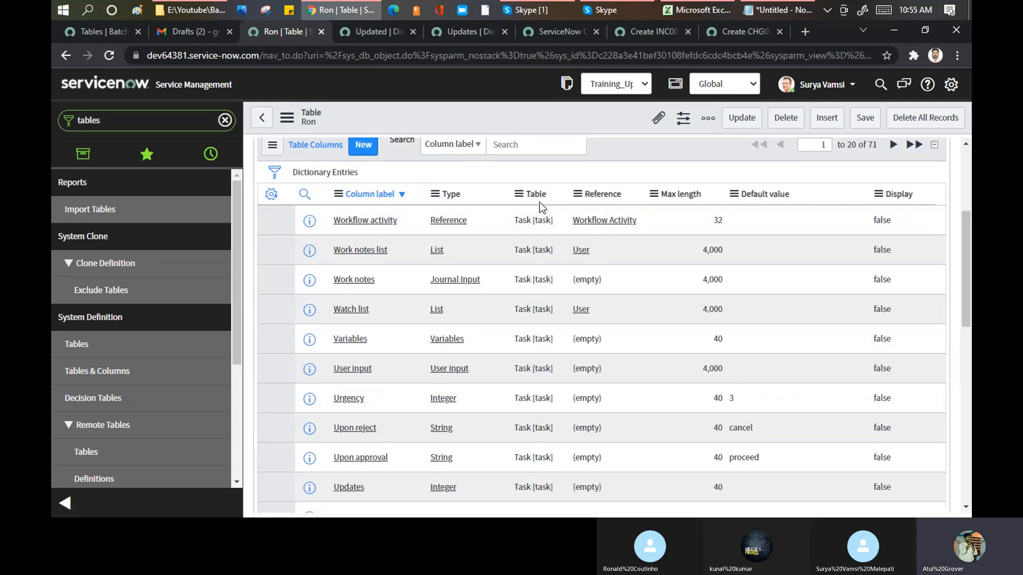
{"action": "left_click", "coordinate": [304, 194]}
{"action": "left_click", "coordinate": [539, 216]}
{"action": "type", "text": "*ron"}
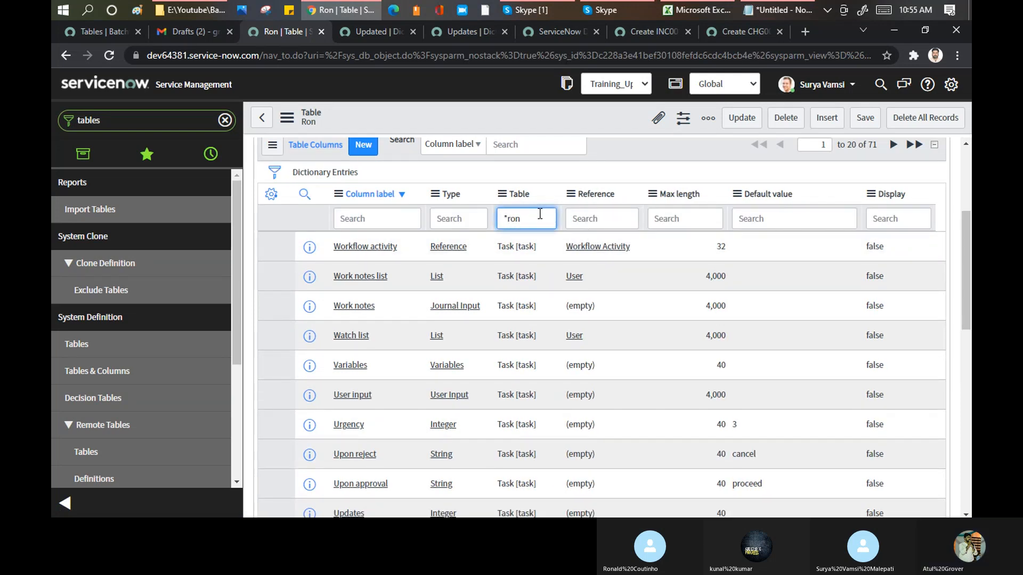
{"action": "key", "text": "Return"}
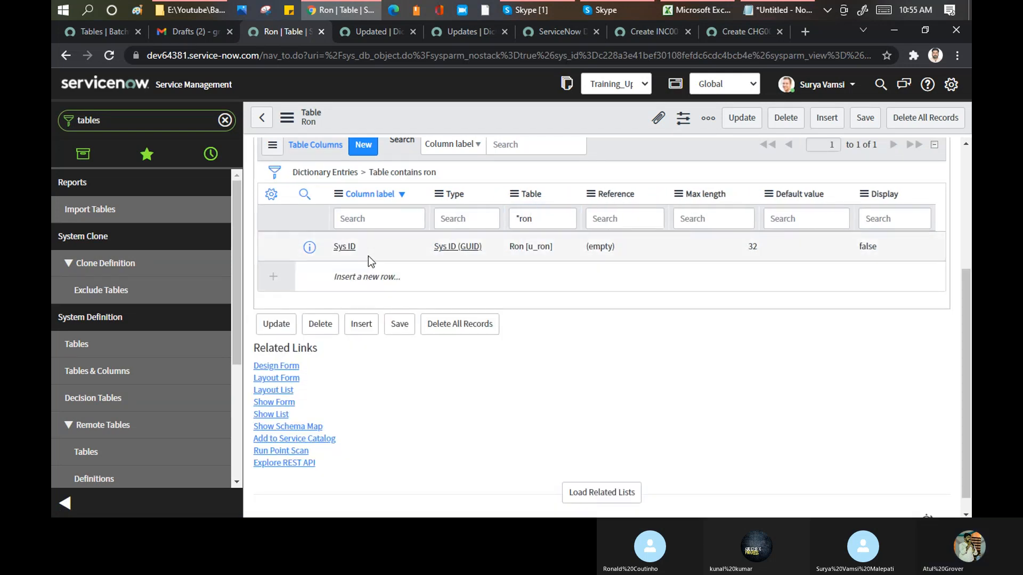
- Highlight the Sys ID column entry, the Task value under Extends table, and the "*ron" filter to compare own and inherited columns
{"action": "double_click", "coordinate": [338, 248]}
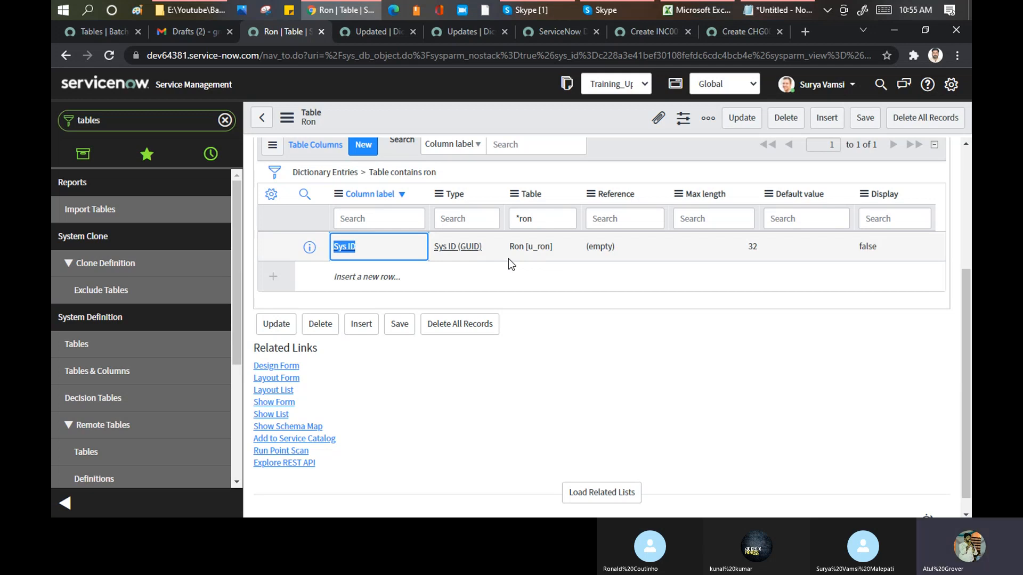
{"action": "scroll", "coordinate": [509, 258], "scroll_direction": "up", "scroll_amount": 4}
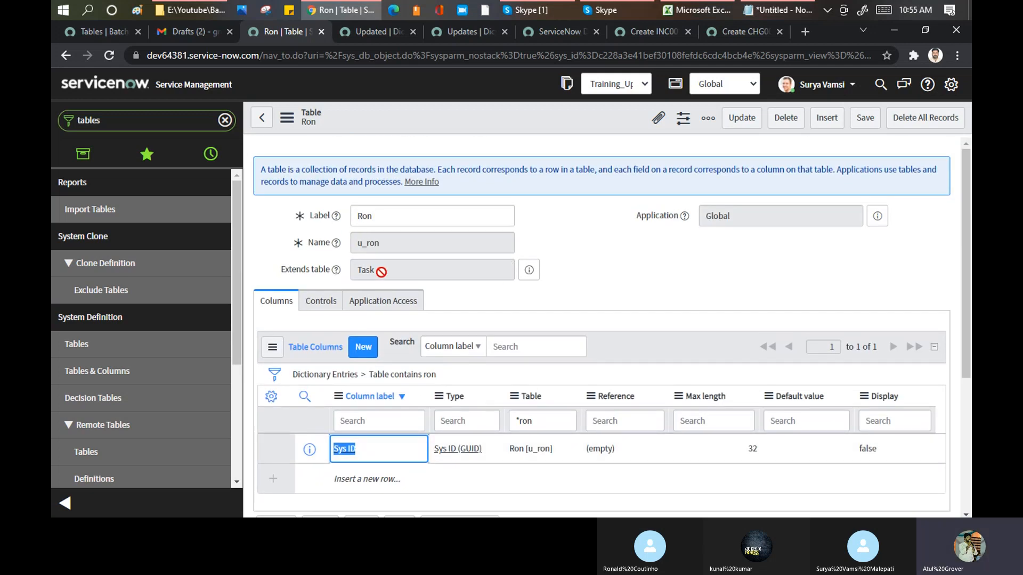
{"action": "double_click", "coordinate": [358, 269]}
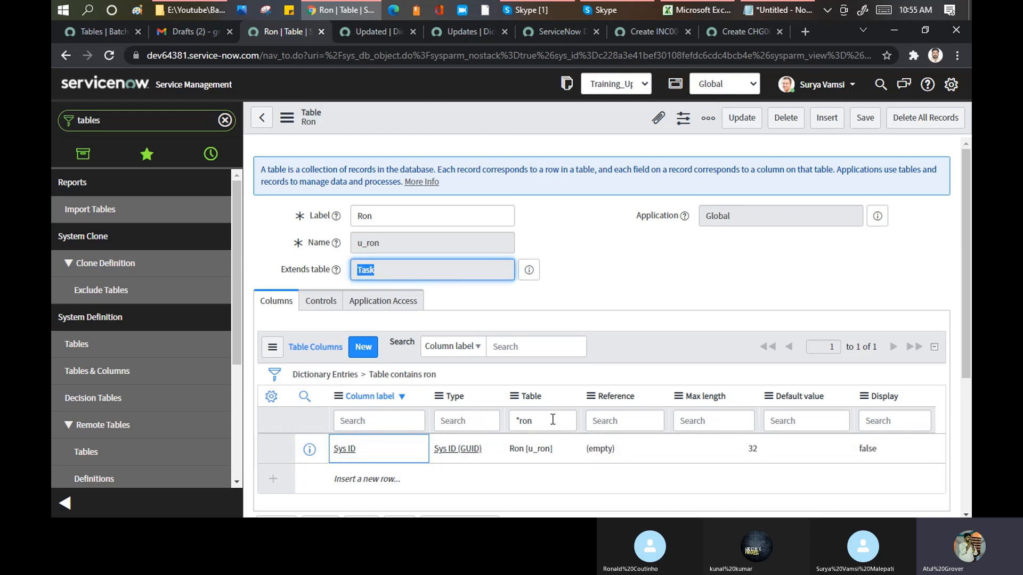
{"action": "left_click_drag", "start_coordinate": [542, 423], "coordinate": [510, 418]}
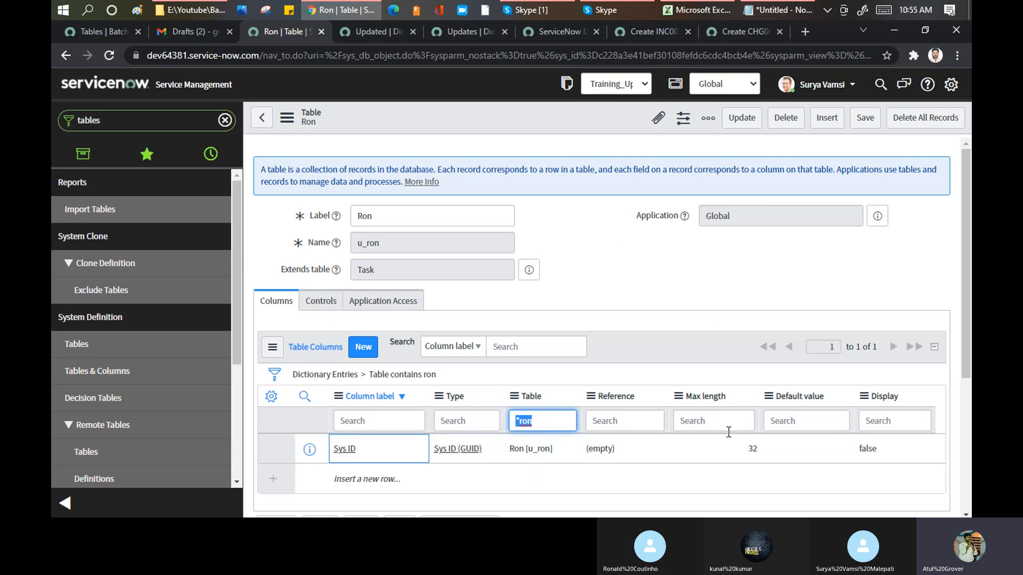
{"action": "double_click", "coordinate": [383, 267]}
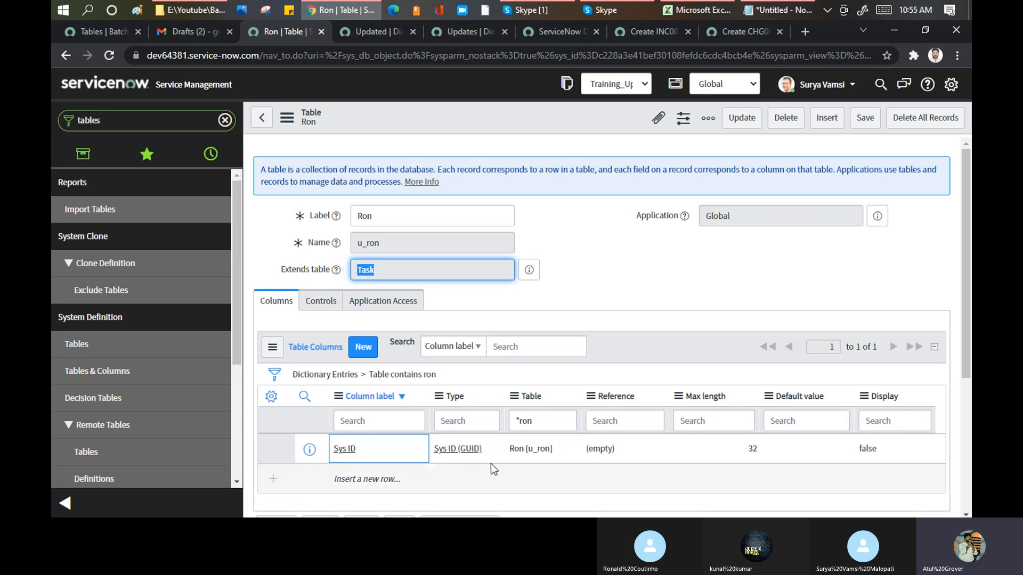
{"action": "left_click_drag", "start_coordinate": [418, 449], "coordinate": [331, 448]}
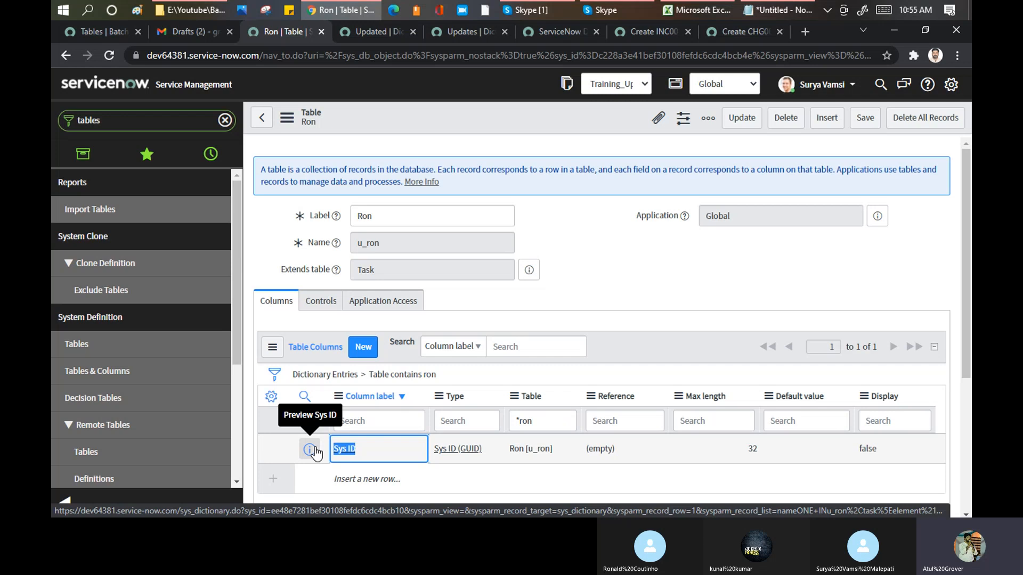
{"action": "left_click", "coordinate": [606, 244]}
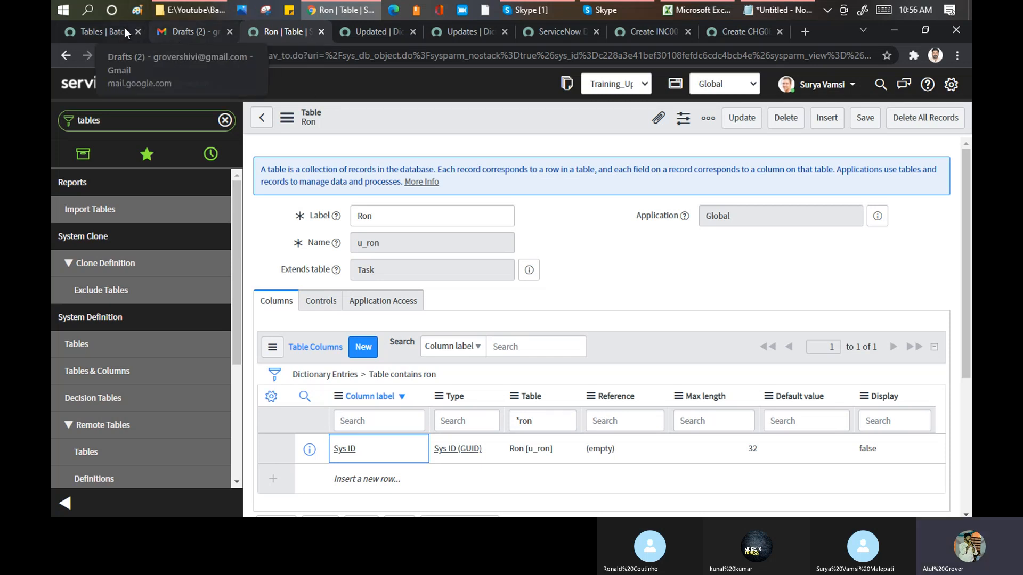
- Check the tables starting with x_ in the LearnGrow Batch6 instance, and start a new table record in the training instance
{"action": "left_click", "coordinate": [105, 31]}
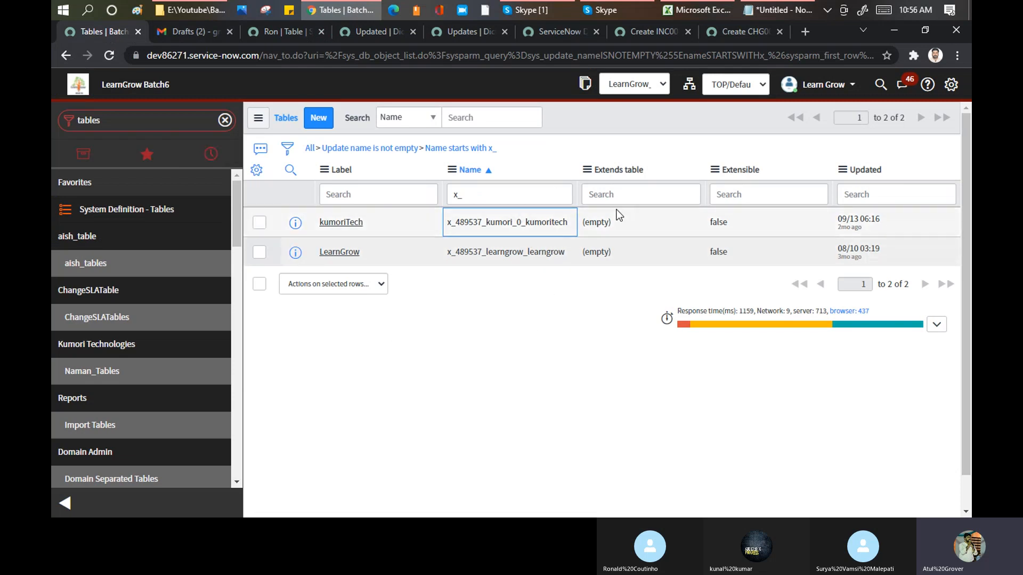
{"action": "left_click", "coordinate": [293, 32]}
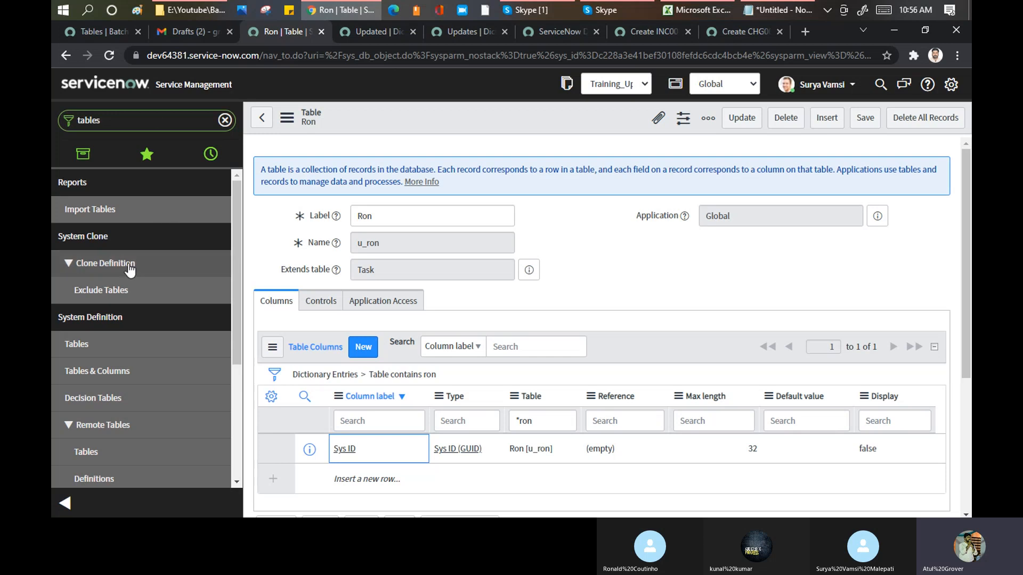
{"action": "left_click", "coordinate": [83, 347]}
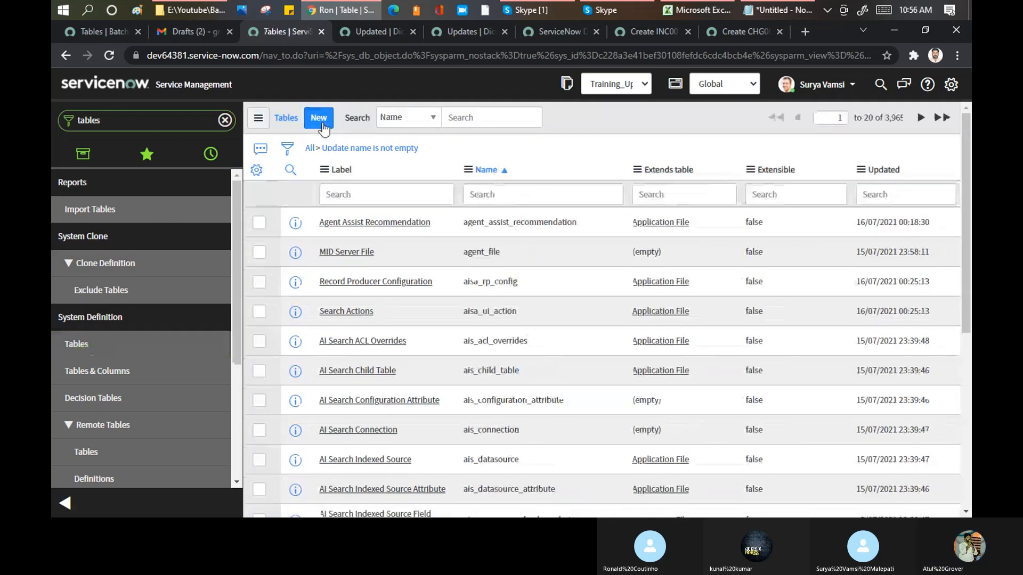
{"action": "left_click", "coordinate": [321, 123]}
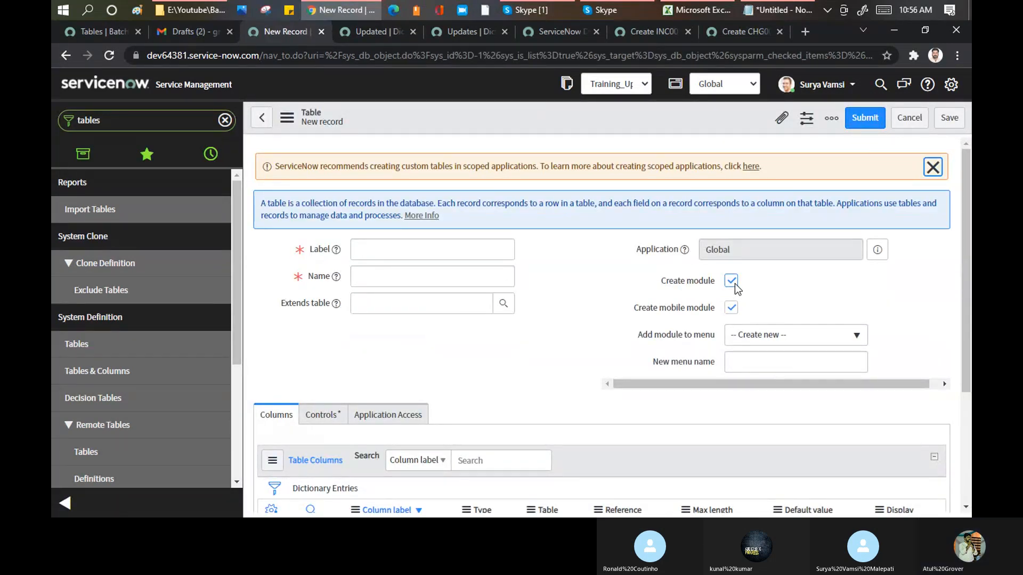
- Review the new table form's menu fields, its Controls and Application Access settings, and return to the Columns section
{"action": "left_click", "coordinate": [761, 367]}
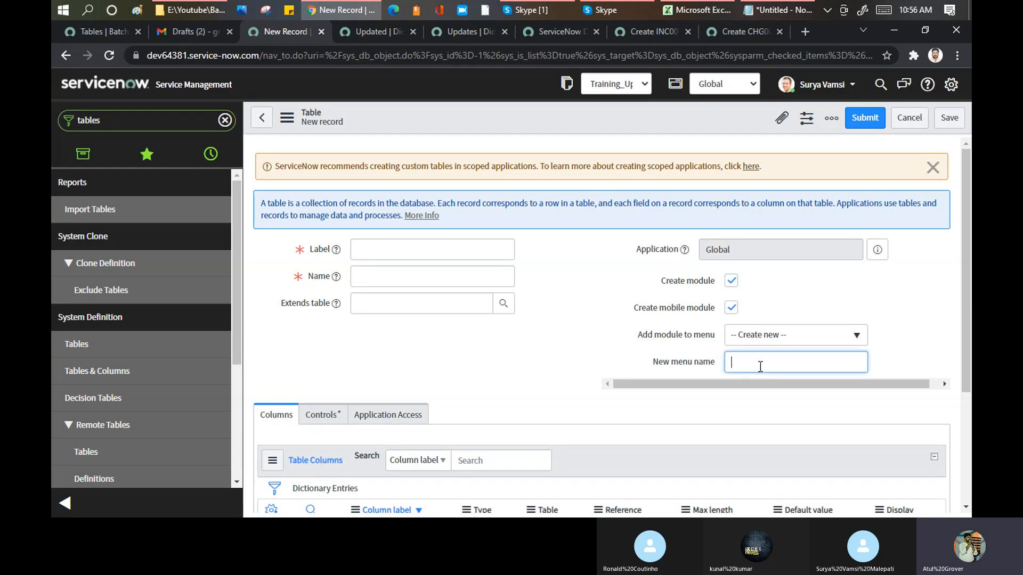
{"action": "left_click", "coordinate": [762, 338]}
{"action": "left_click", "coordinate": [559, 251]}
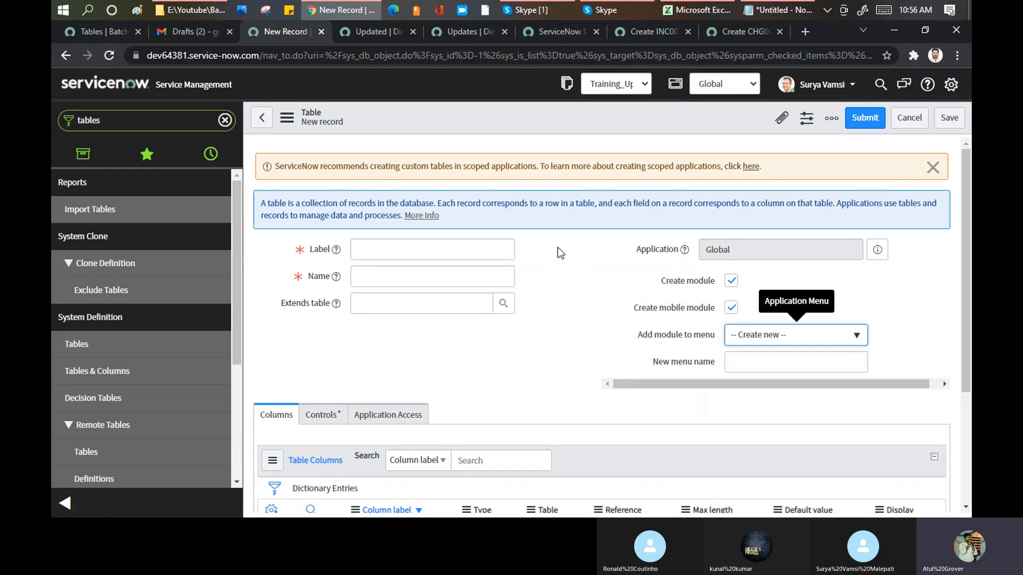
{"action": "scroll", "coordinate": [560, 252], "scroll_direction": "down", "scroll_amount": 3}
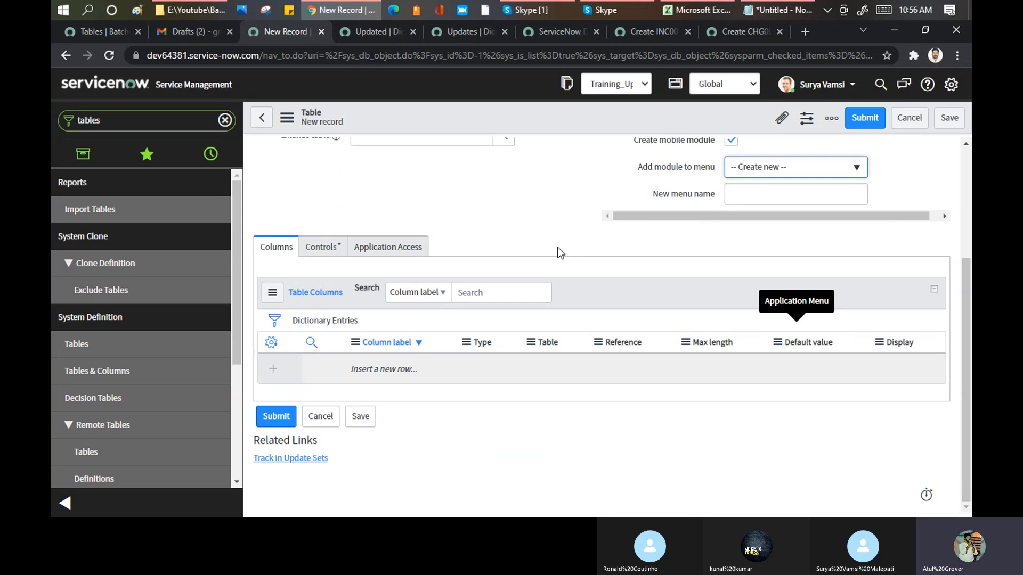
{"action": "left_click", "coordinate": [315, 249]}
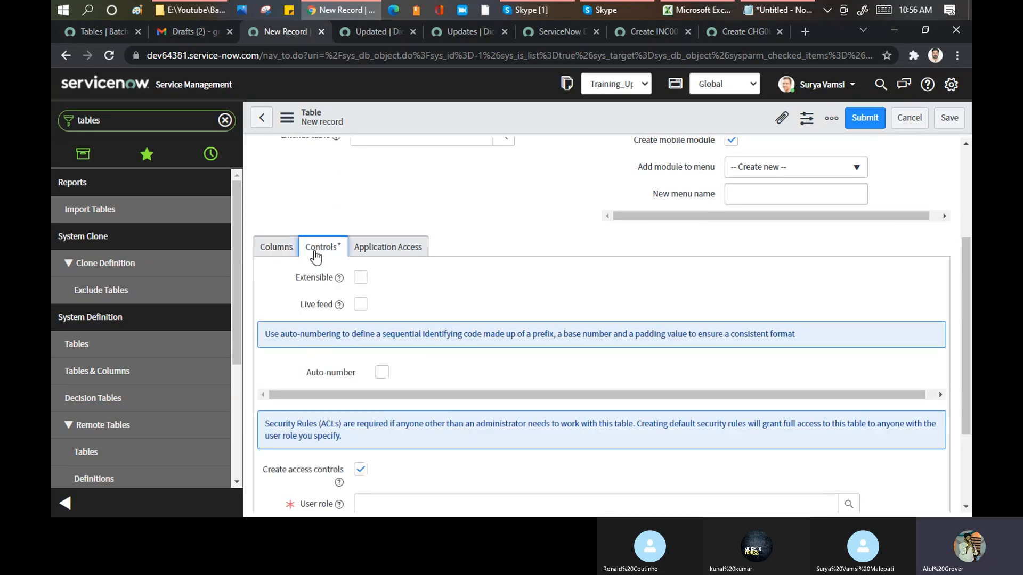
{"action": "left_click", "coordinate": [415, 251]}
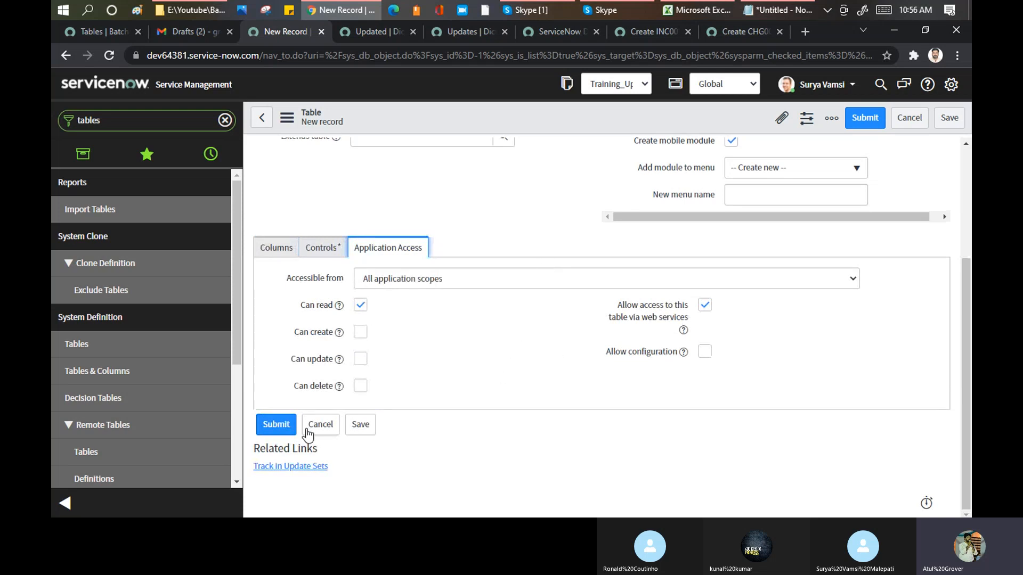
{"action": "left_click", "coordinate": [276, 247]}
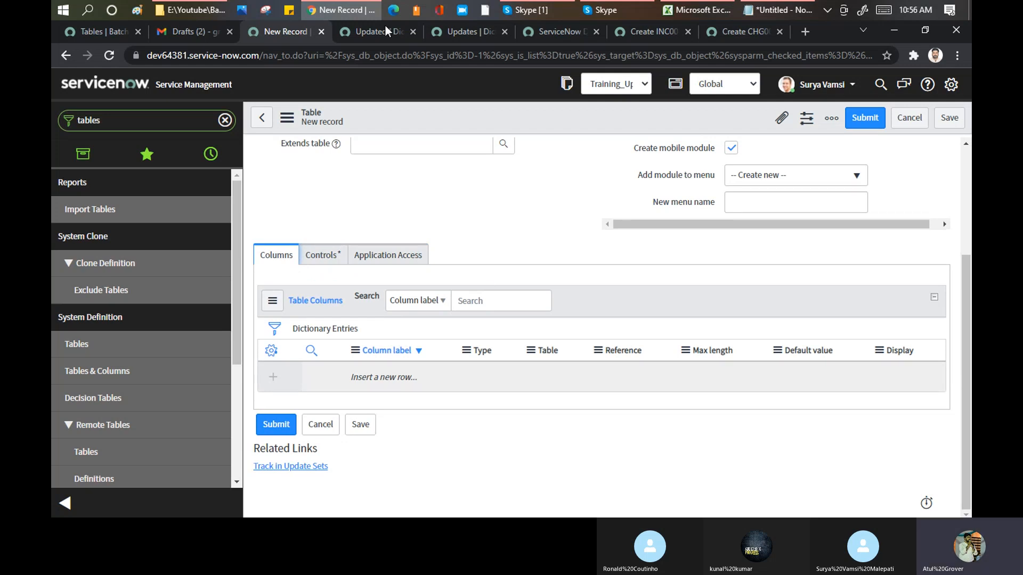
- Switch to the Skype call, read the unread chat message about changing the login page content, and close the chat
{"action": "left_click", "coordinate": [529, 11]}
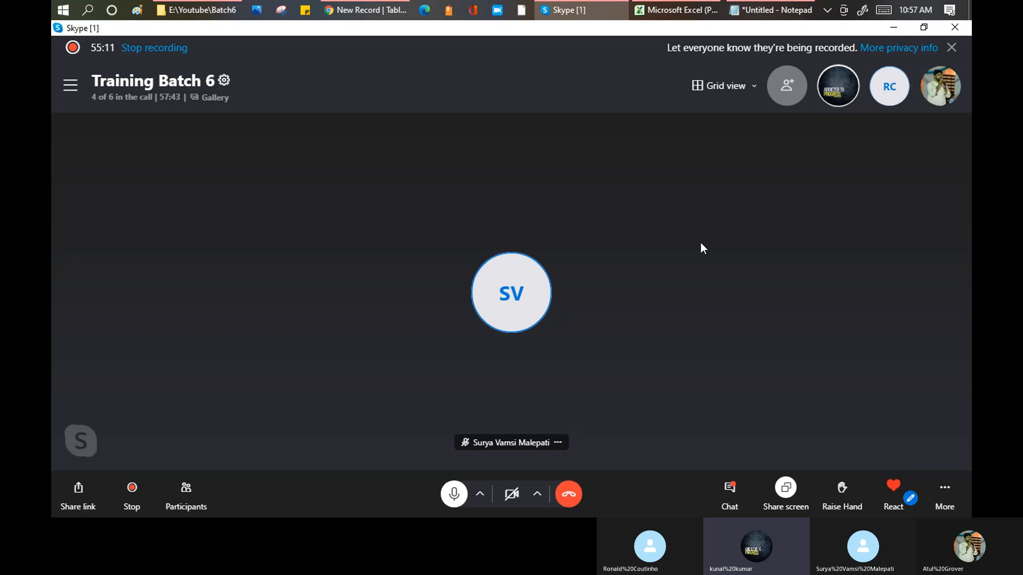
{"action": "left_click", "coordinate": [731, 493]}
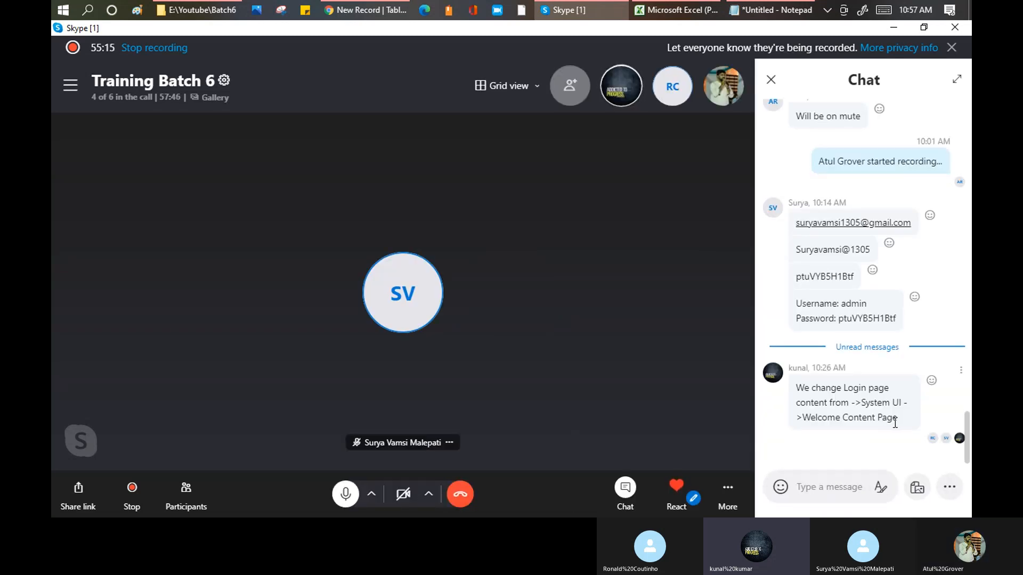
{"action": "left_click_drag", "start_coordinate": [900, 418], "coordinate": [795, 390]}
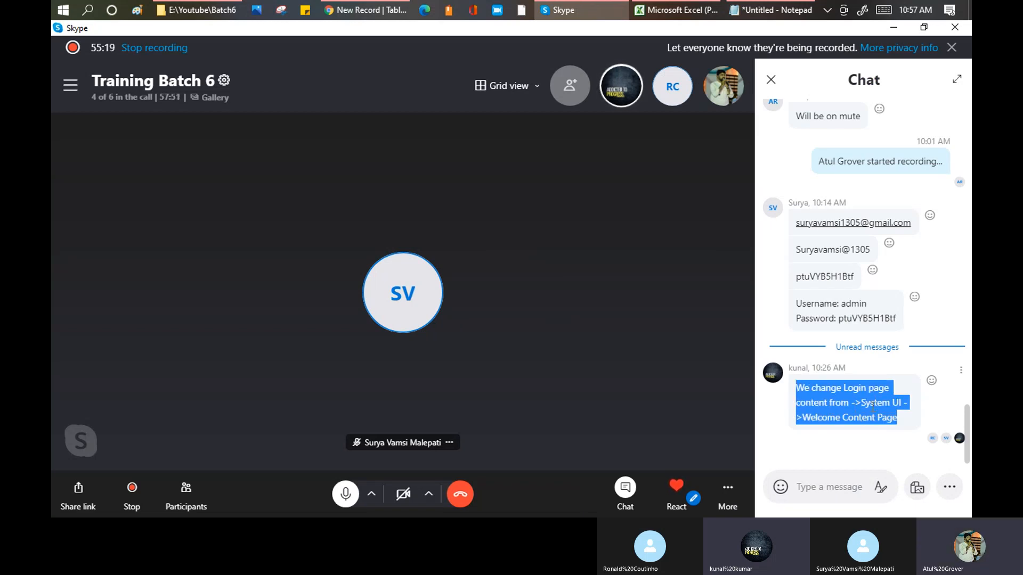
{"action": "double_click", "coordinate": [873, 404]}
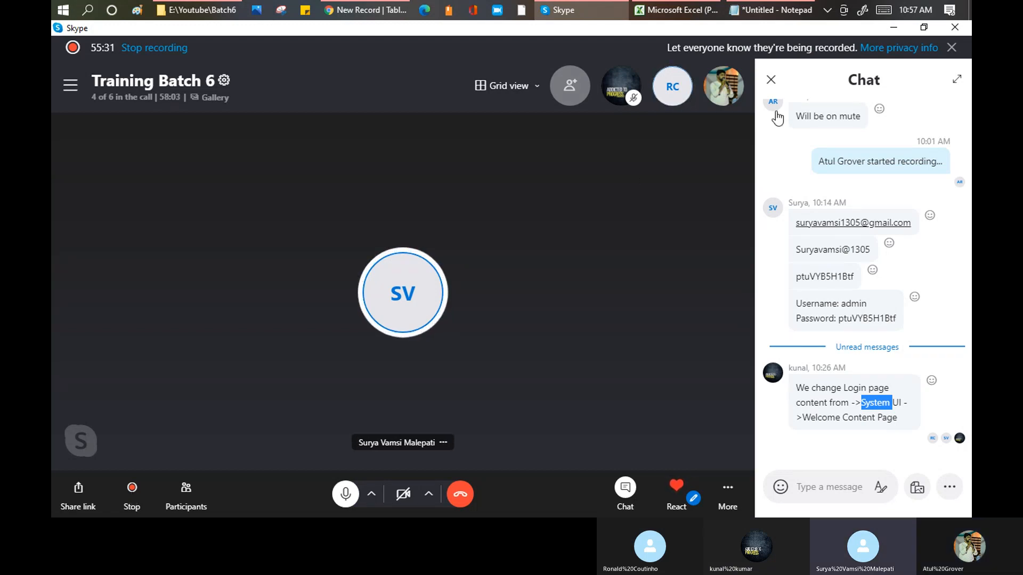
{"action": "left_click", "coordinate": [771, 79]}
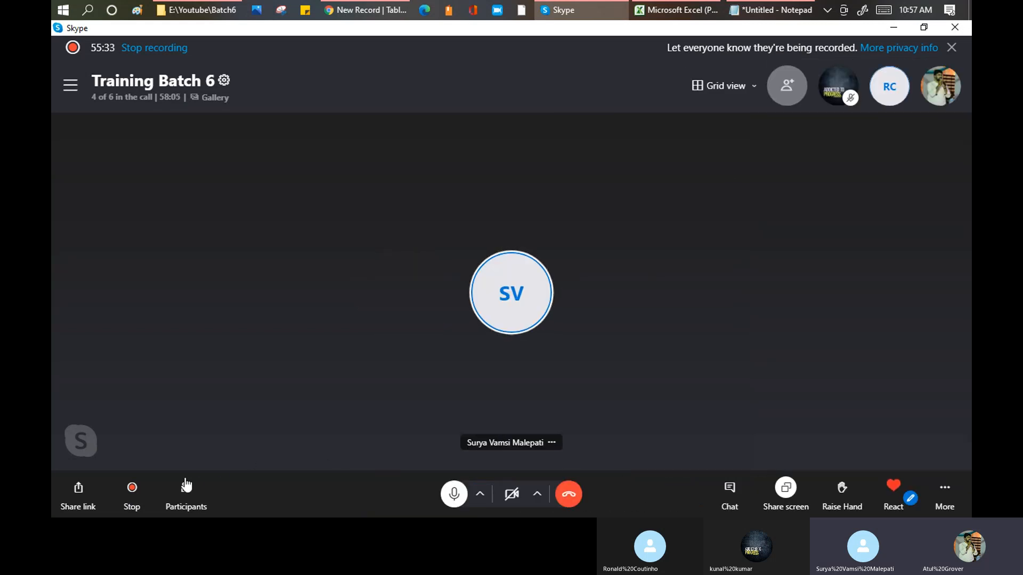